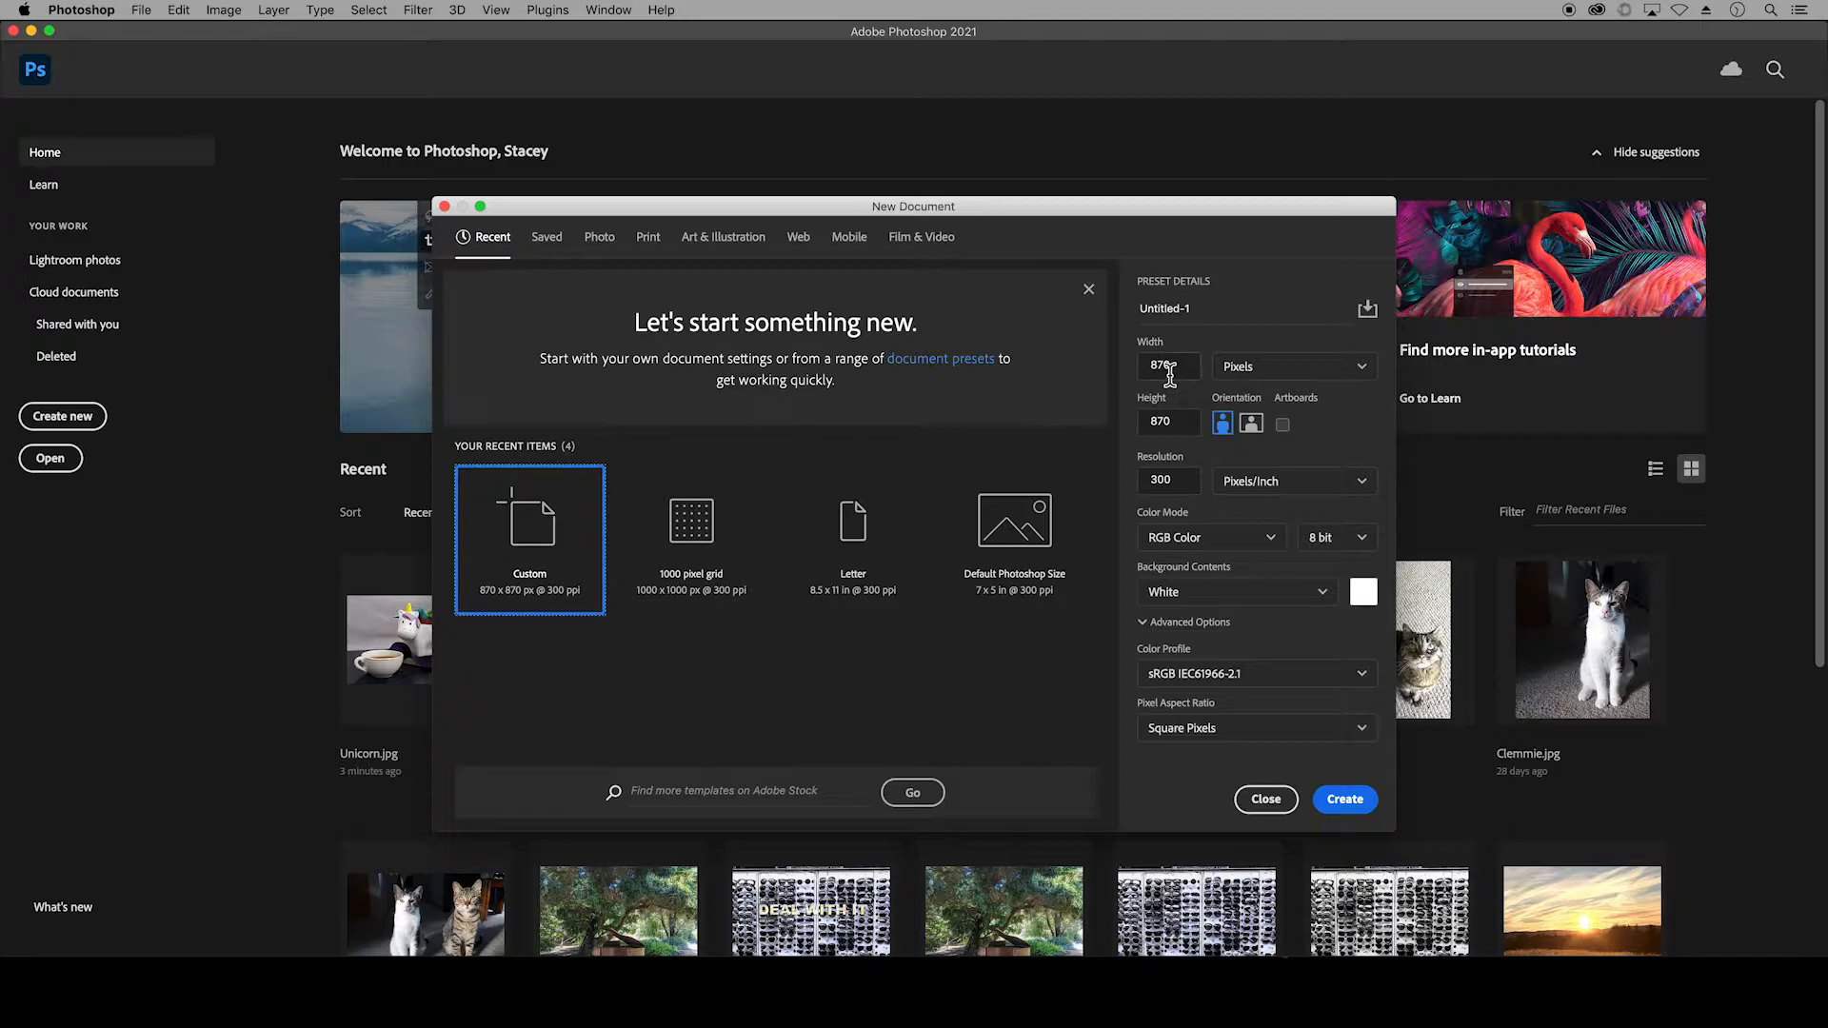
Step: Create a new 870 x 870 pixel document at 300 pixels/inch in RGB Color with a white background
left_click(1361, 372)
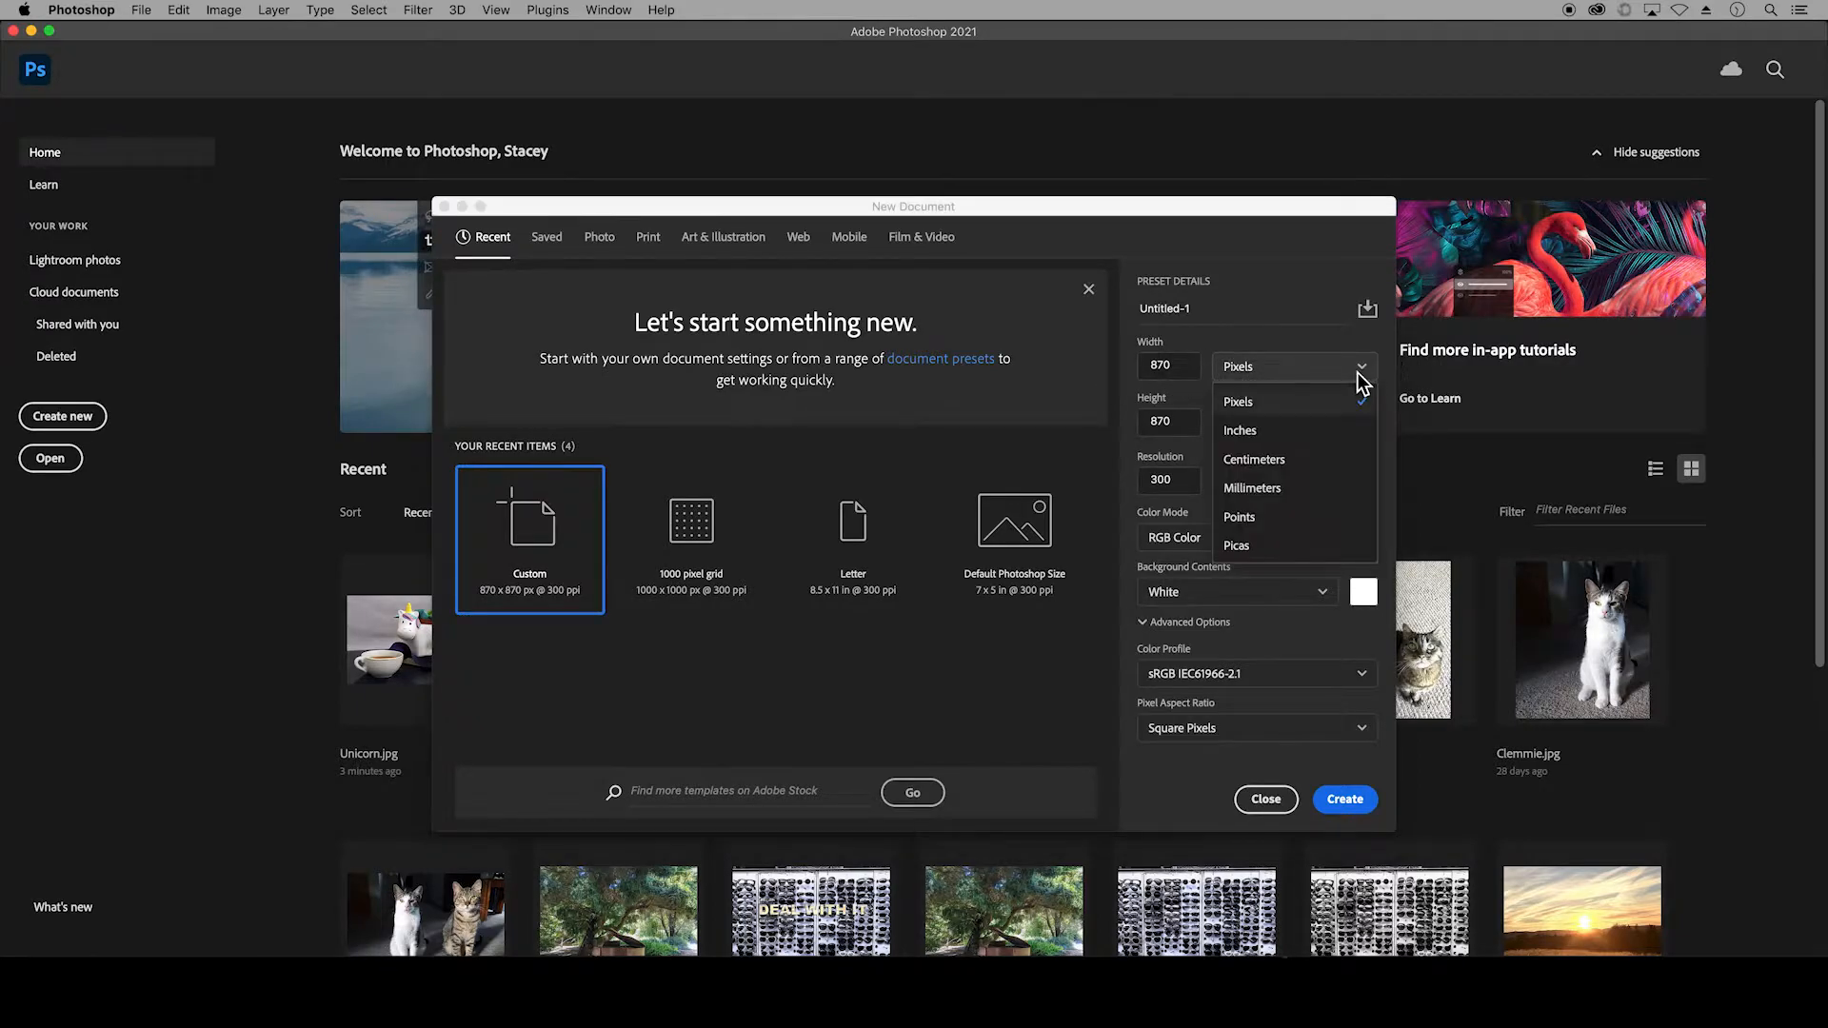
left_click(1357, 371)
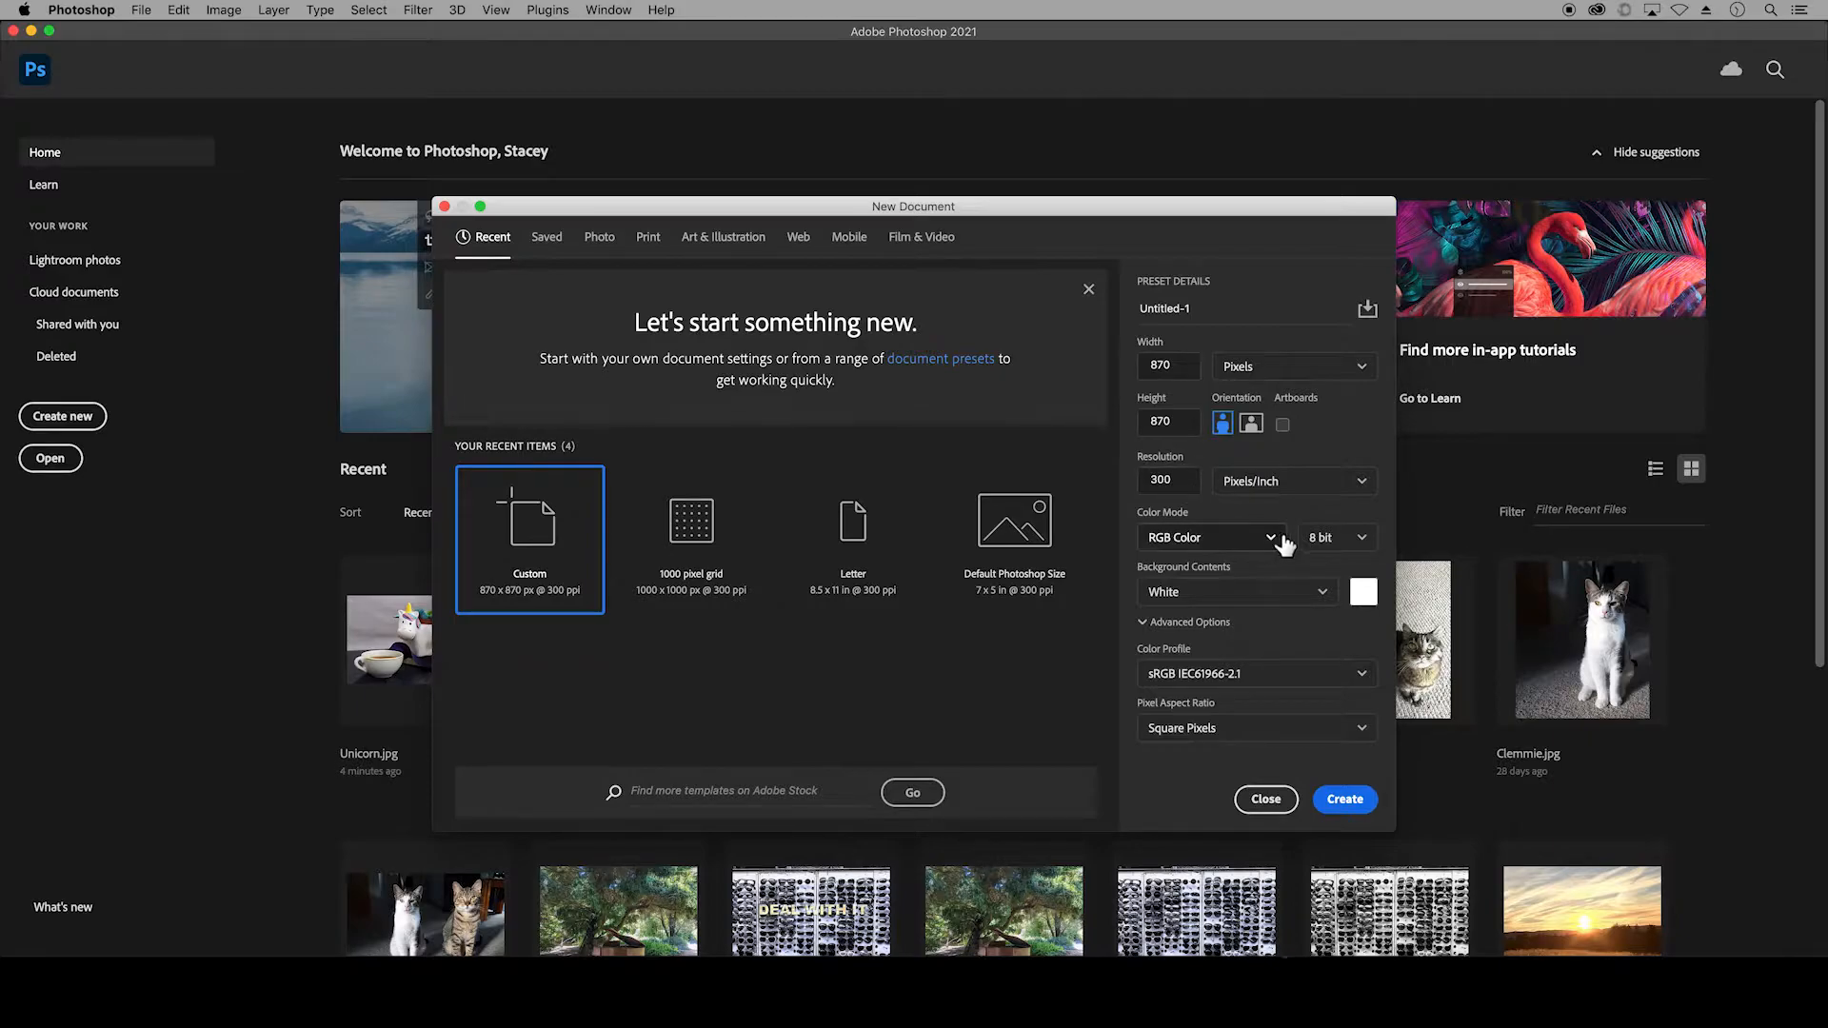
left_click(1346, 802)
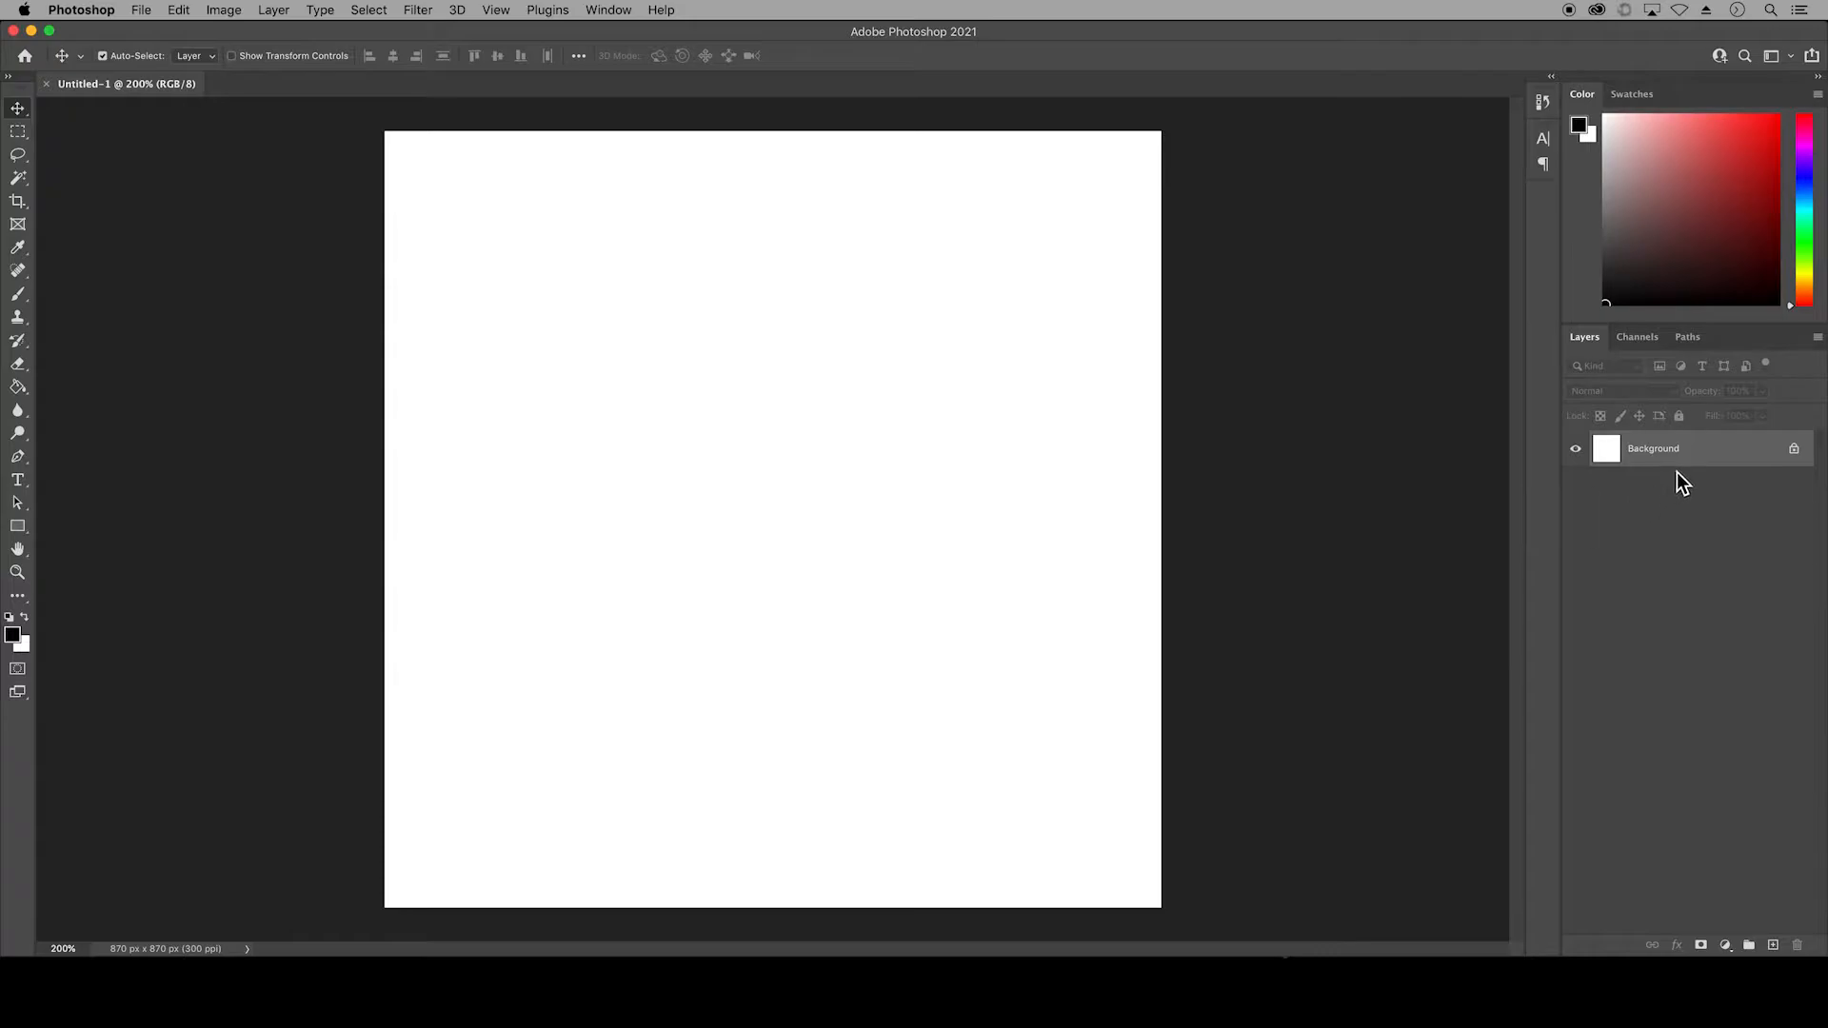
Step: Add a new layer above the Background and name it Grid
left_click(1773, 945)
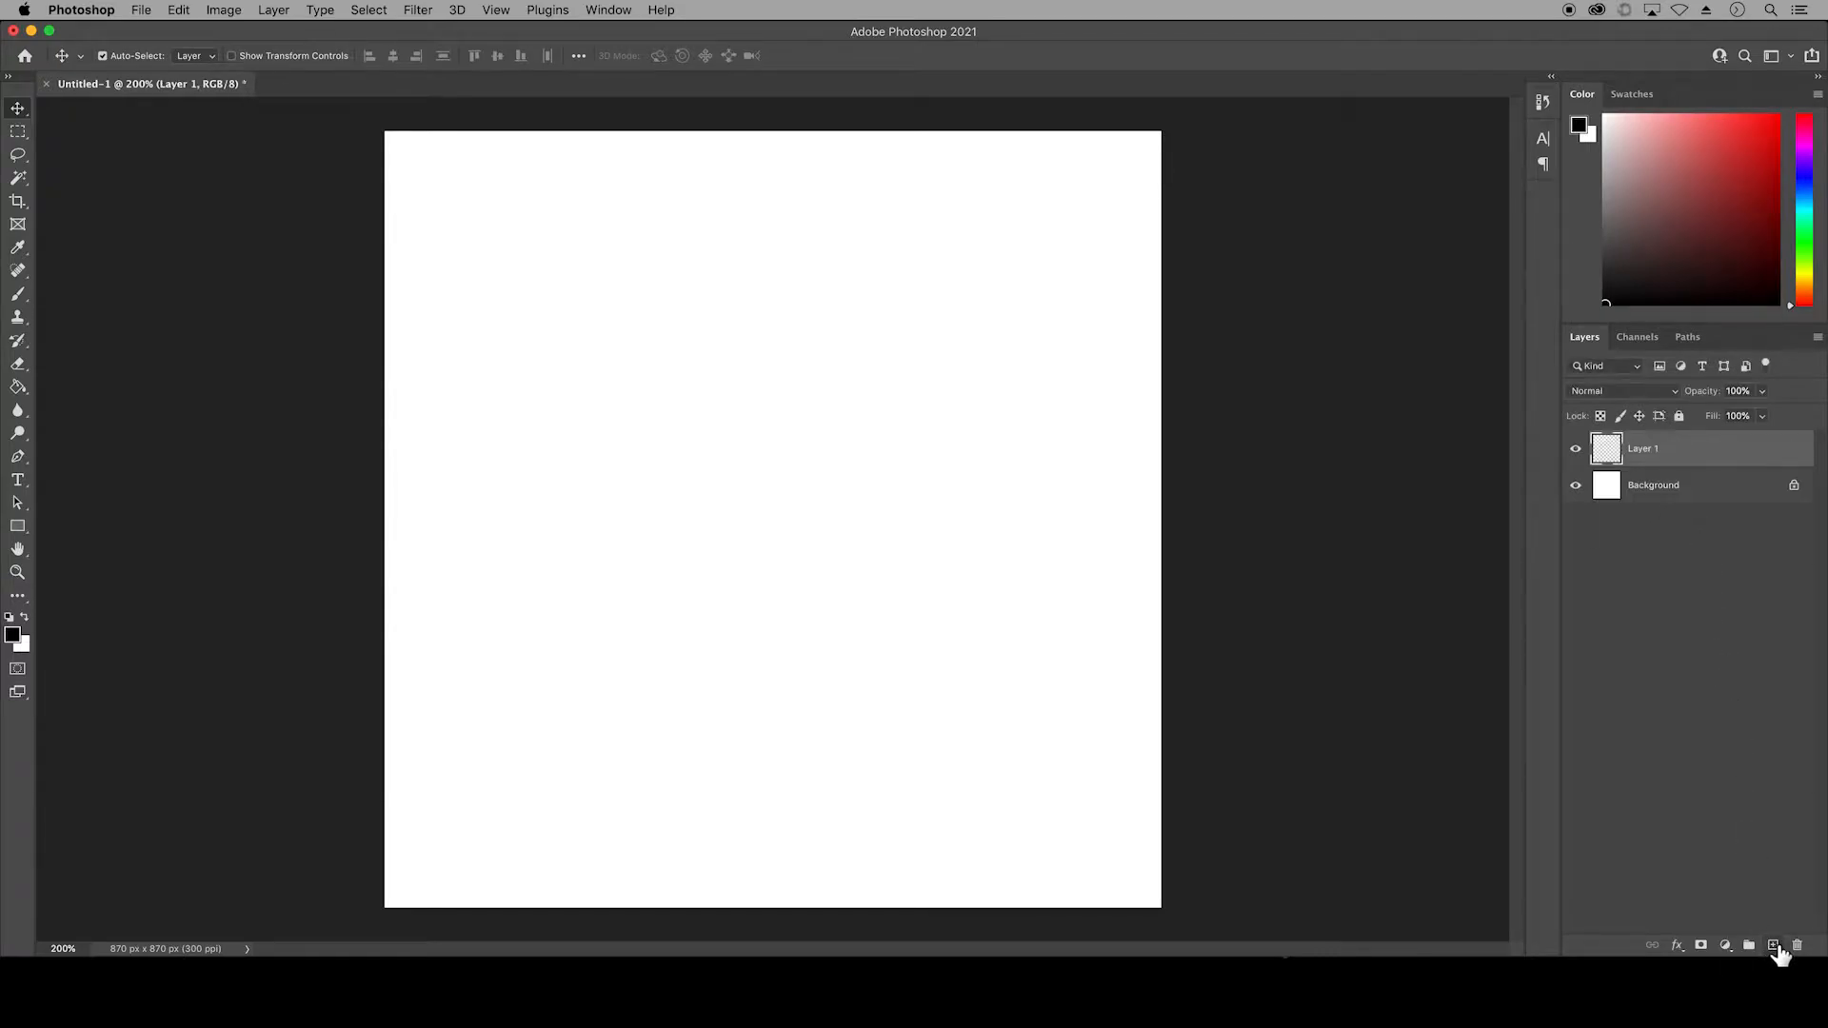
double_click(1649, 451)
type("G")
key("Return")
Step: Set the grid preferences to a gridline every 10 percent with 1 subdivision
left_click(149, 13)
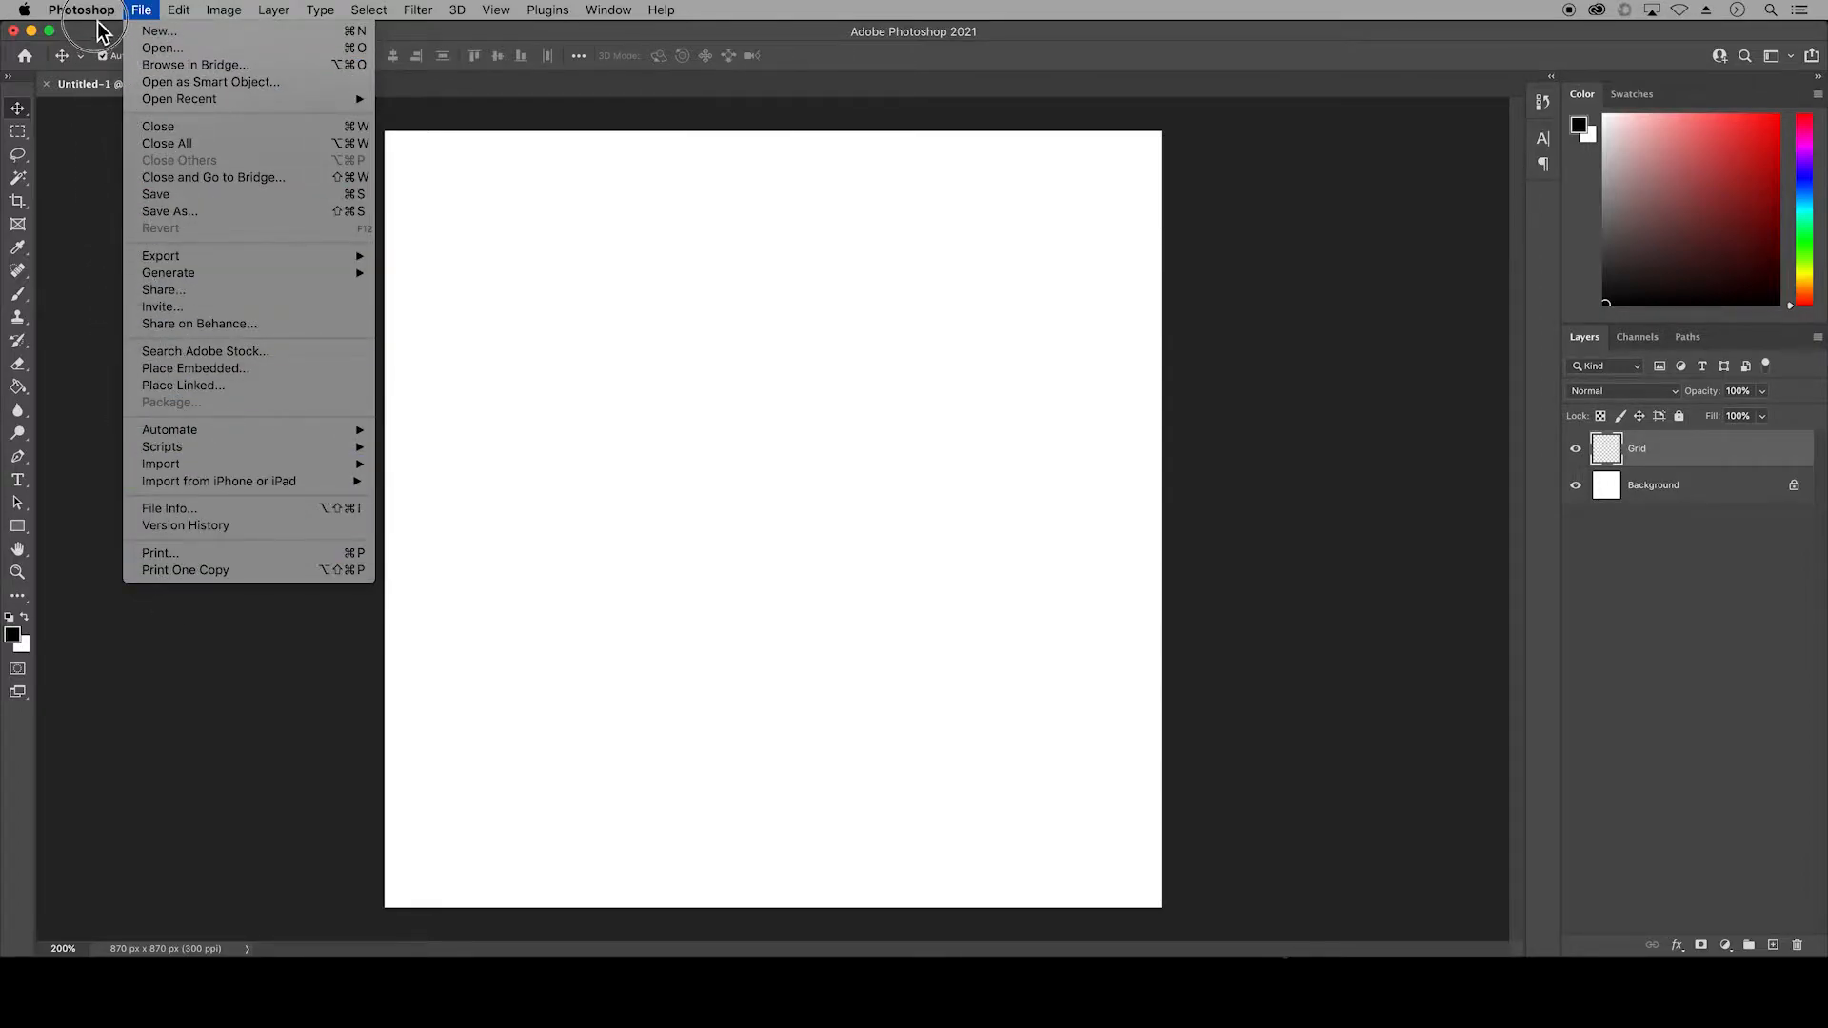
mouse_move(86, 13)
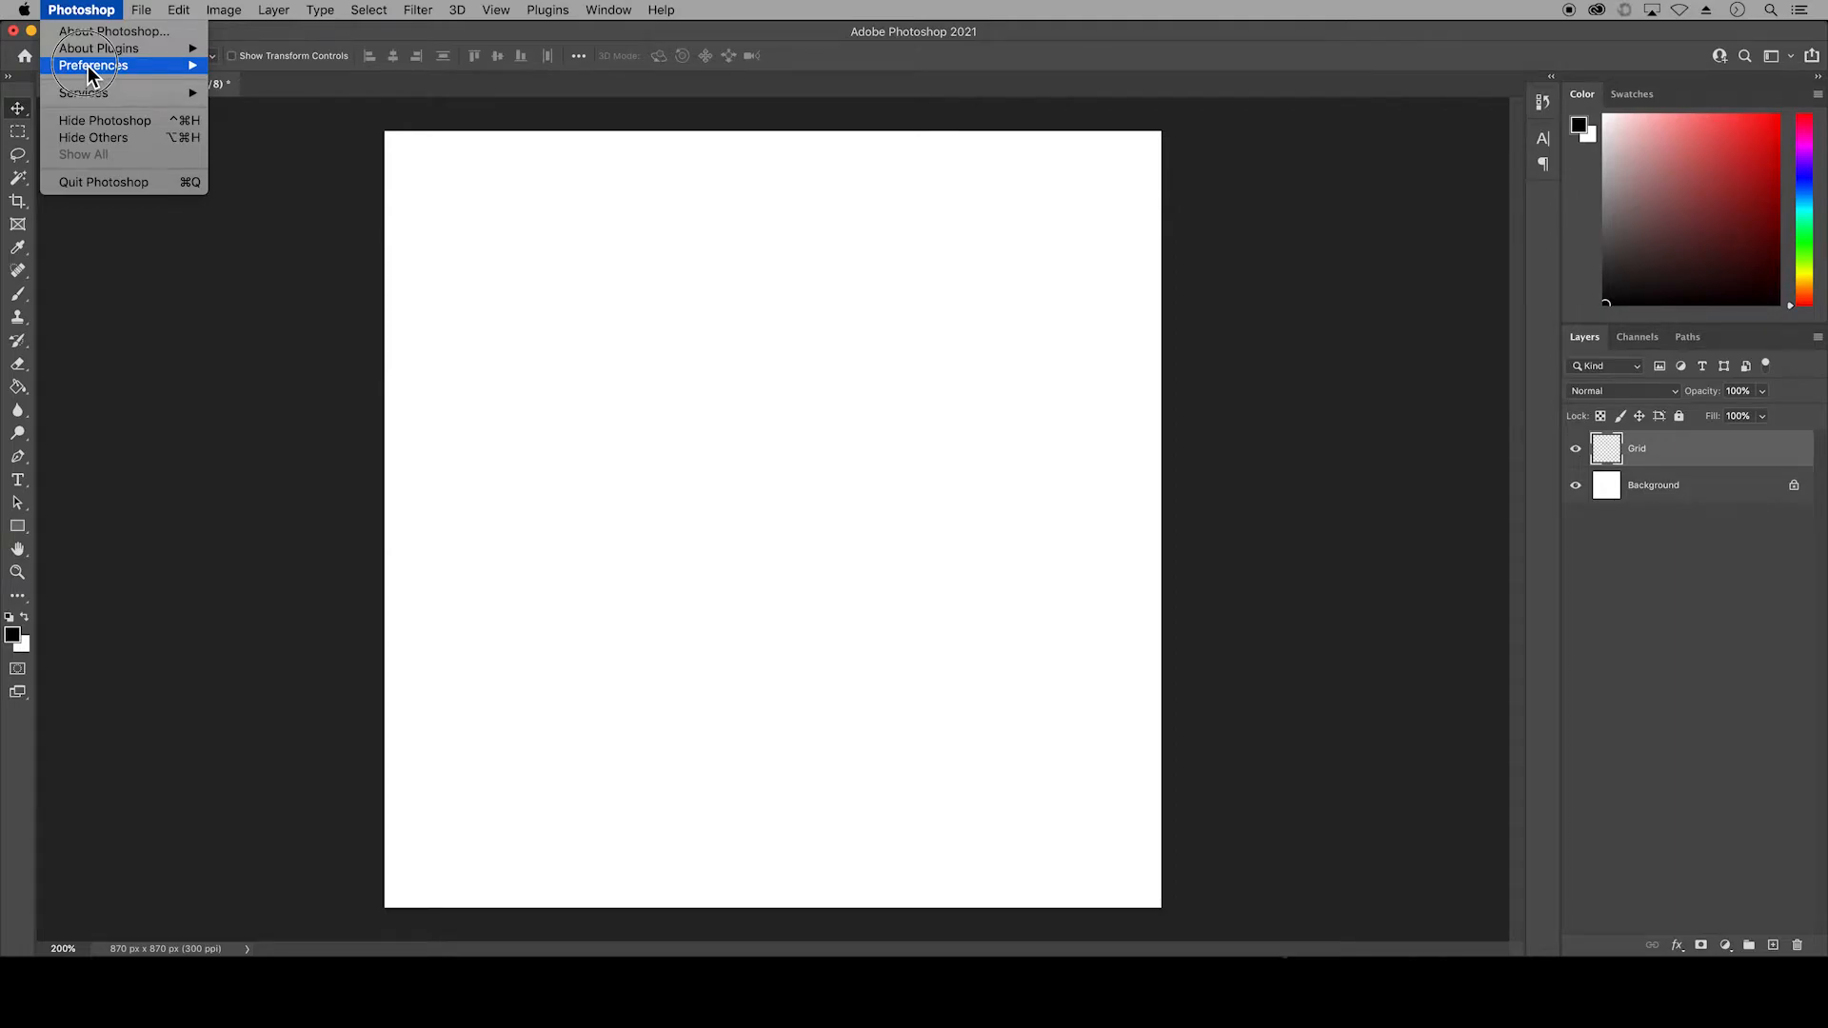
mouse_move(90, 68)
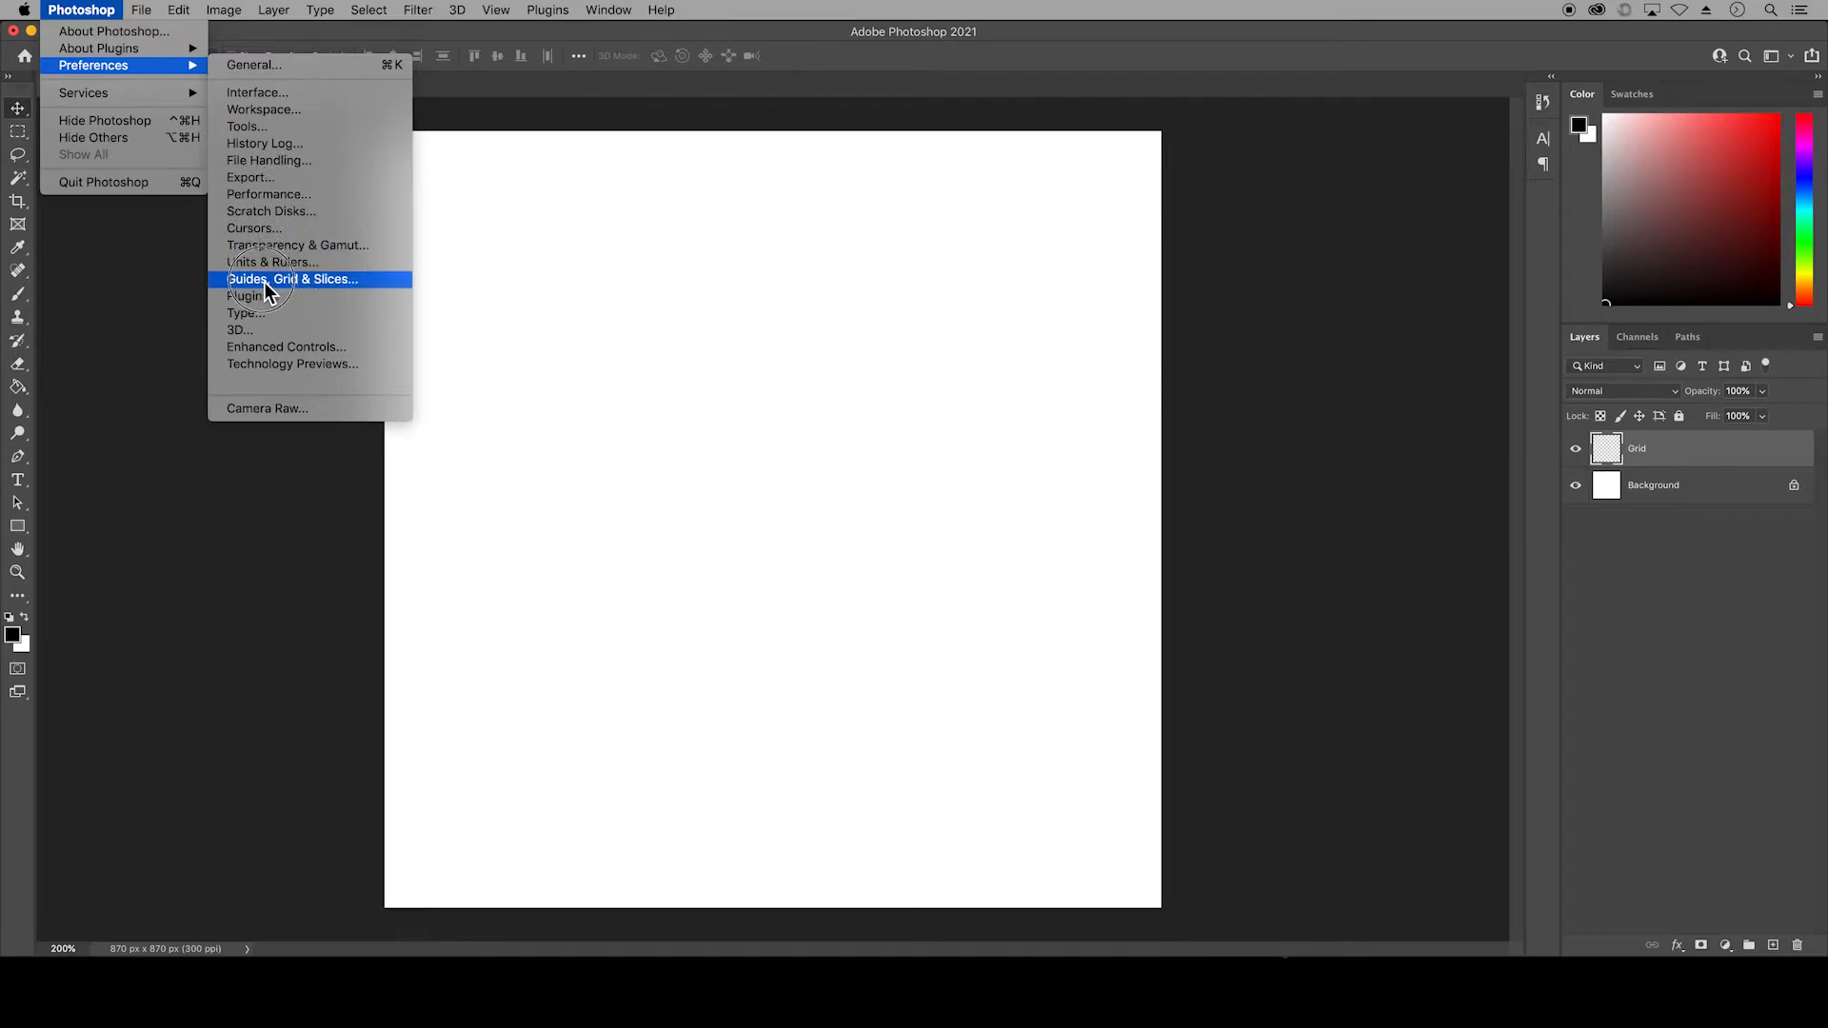
left_click(321, 279)
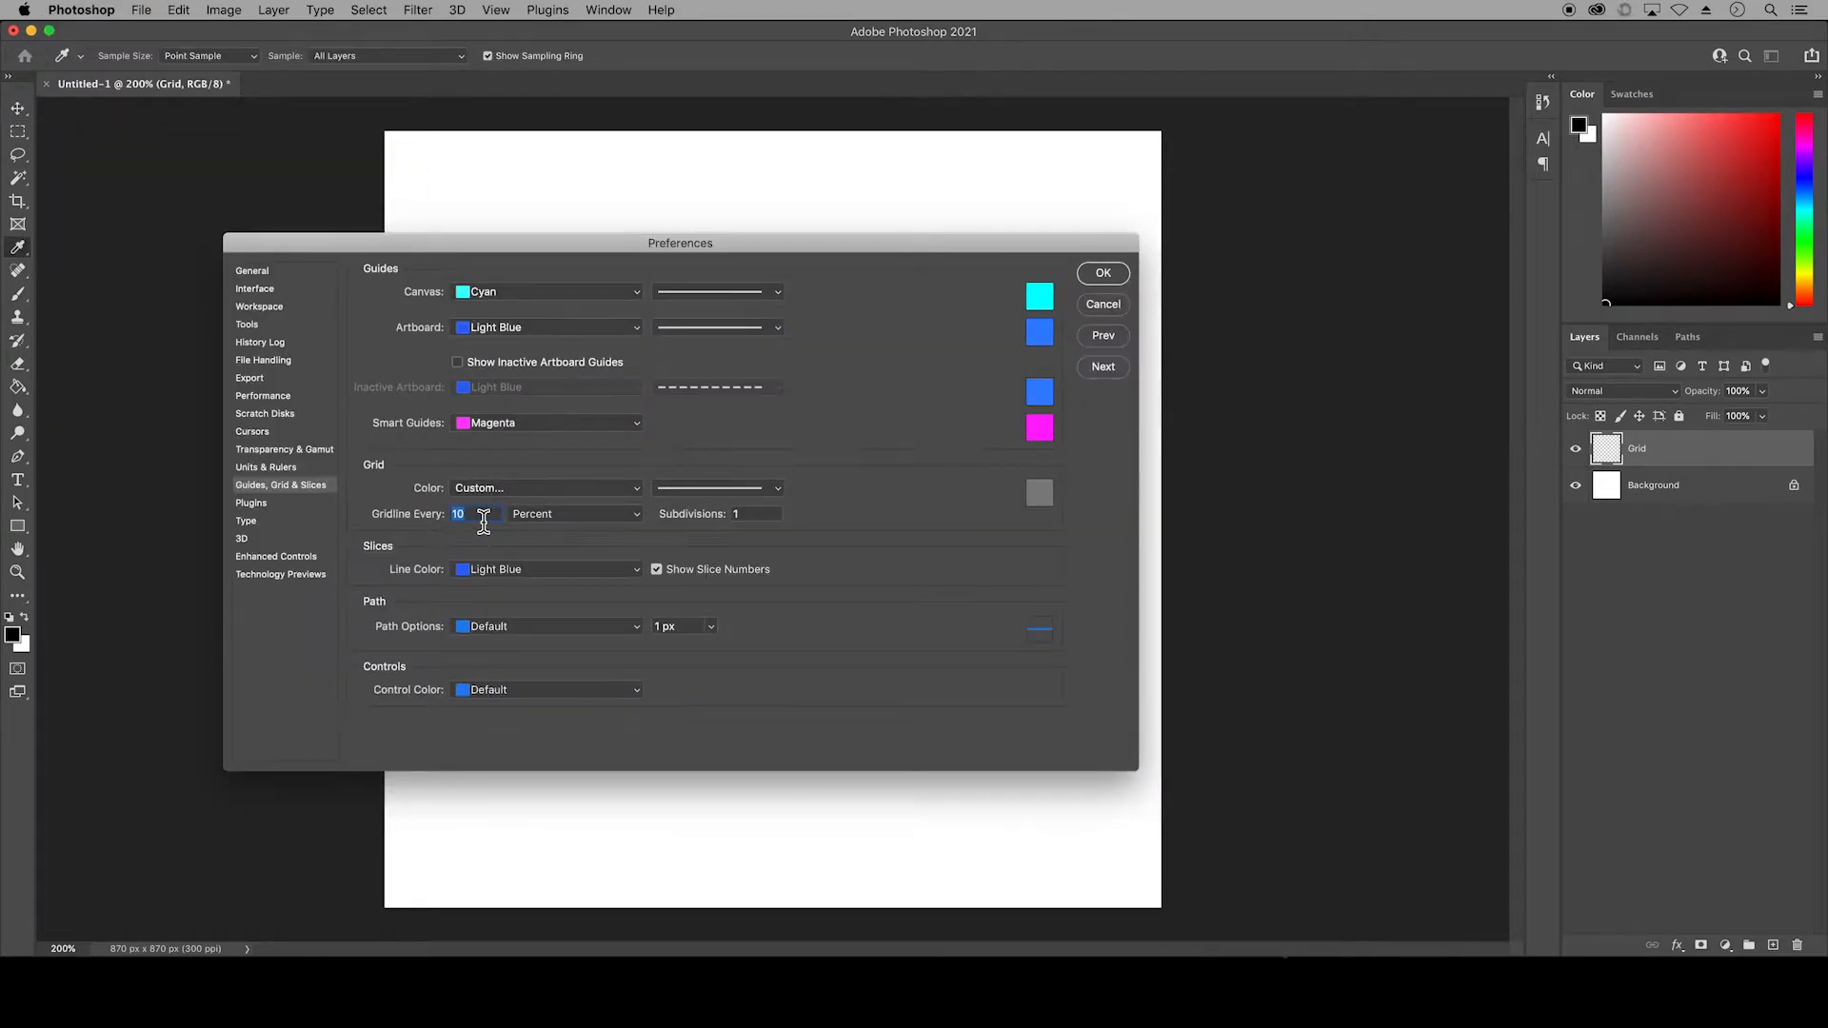
left_click(583, 520)
left_click(583, 519)
key("Tab")
left_click(1102, 272)
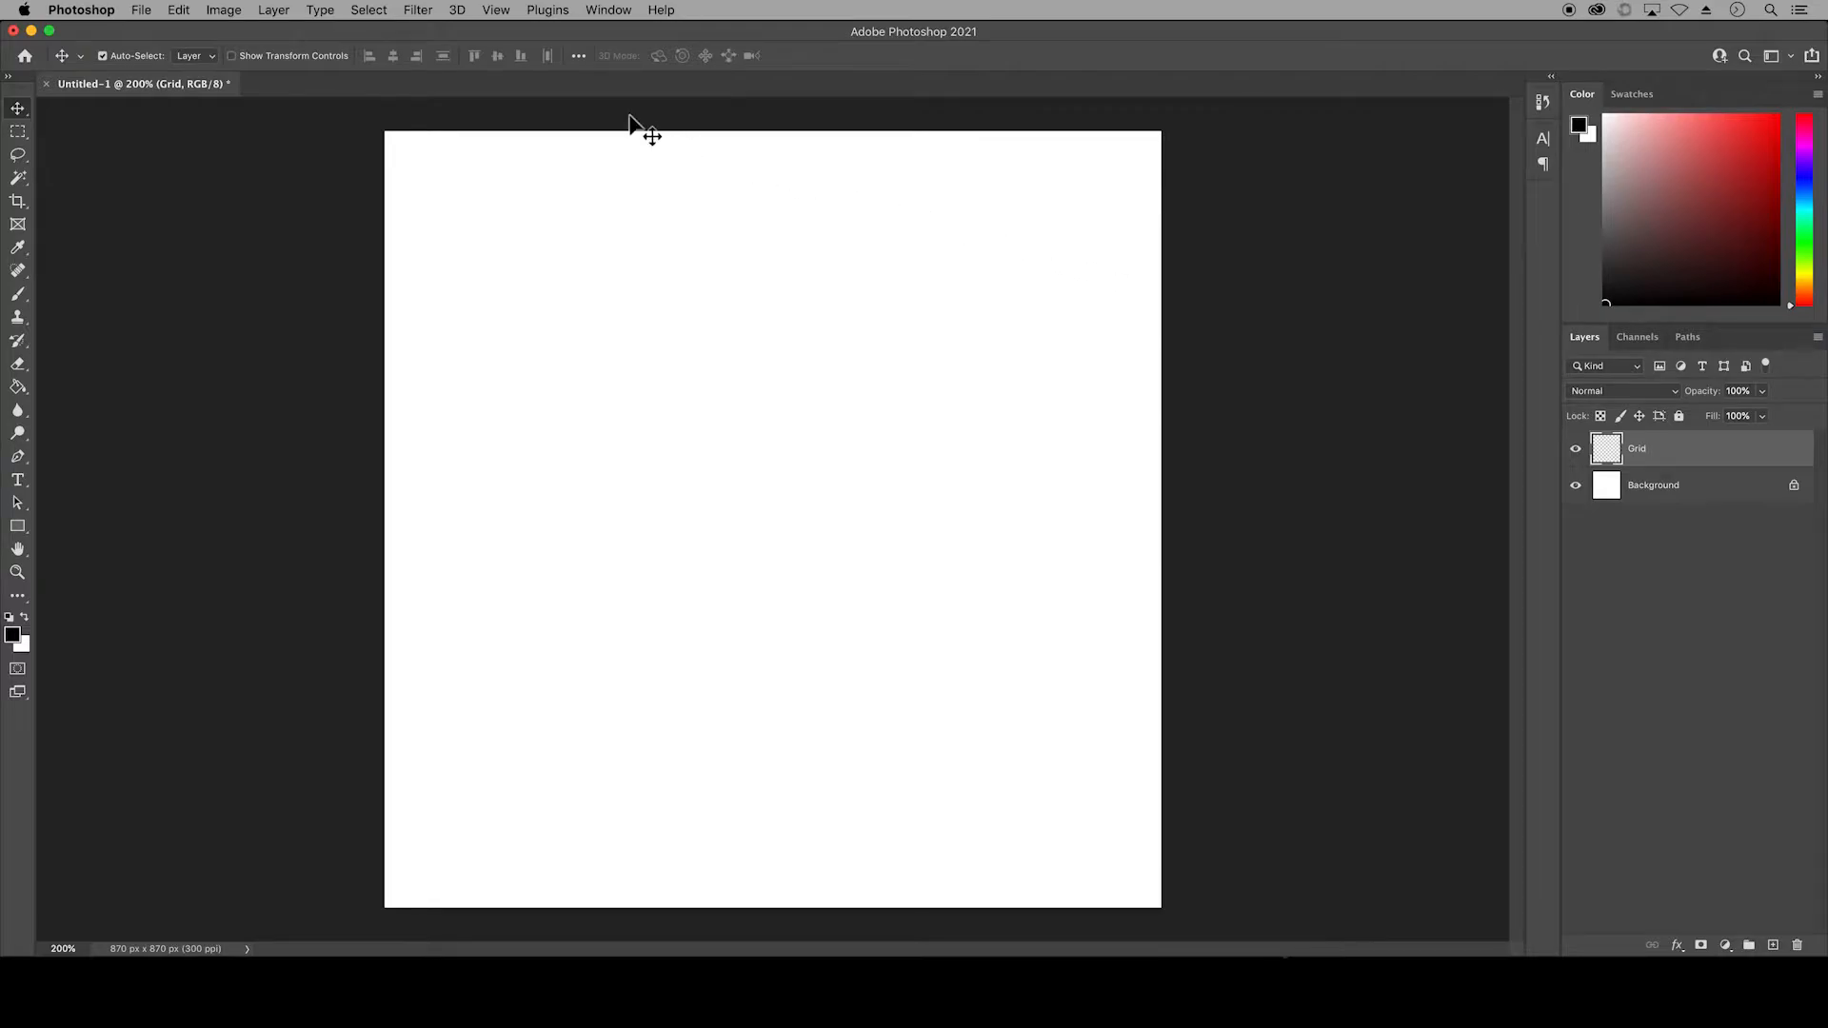
Step: Show the grid over the blank canvas
left_click(505, 9)
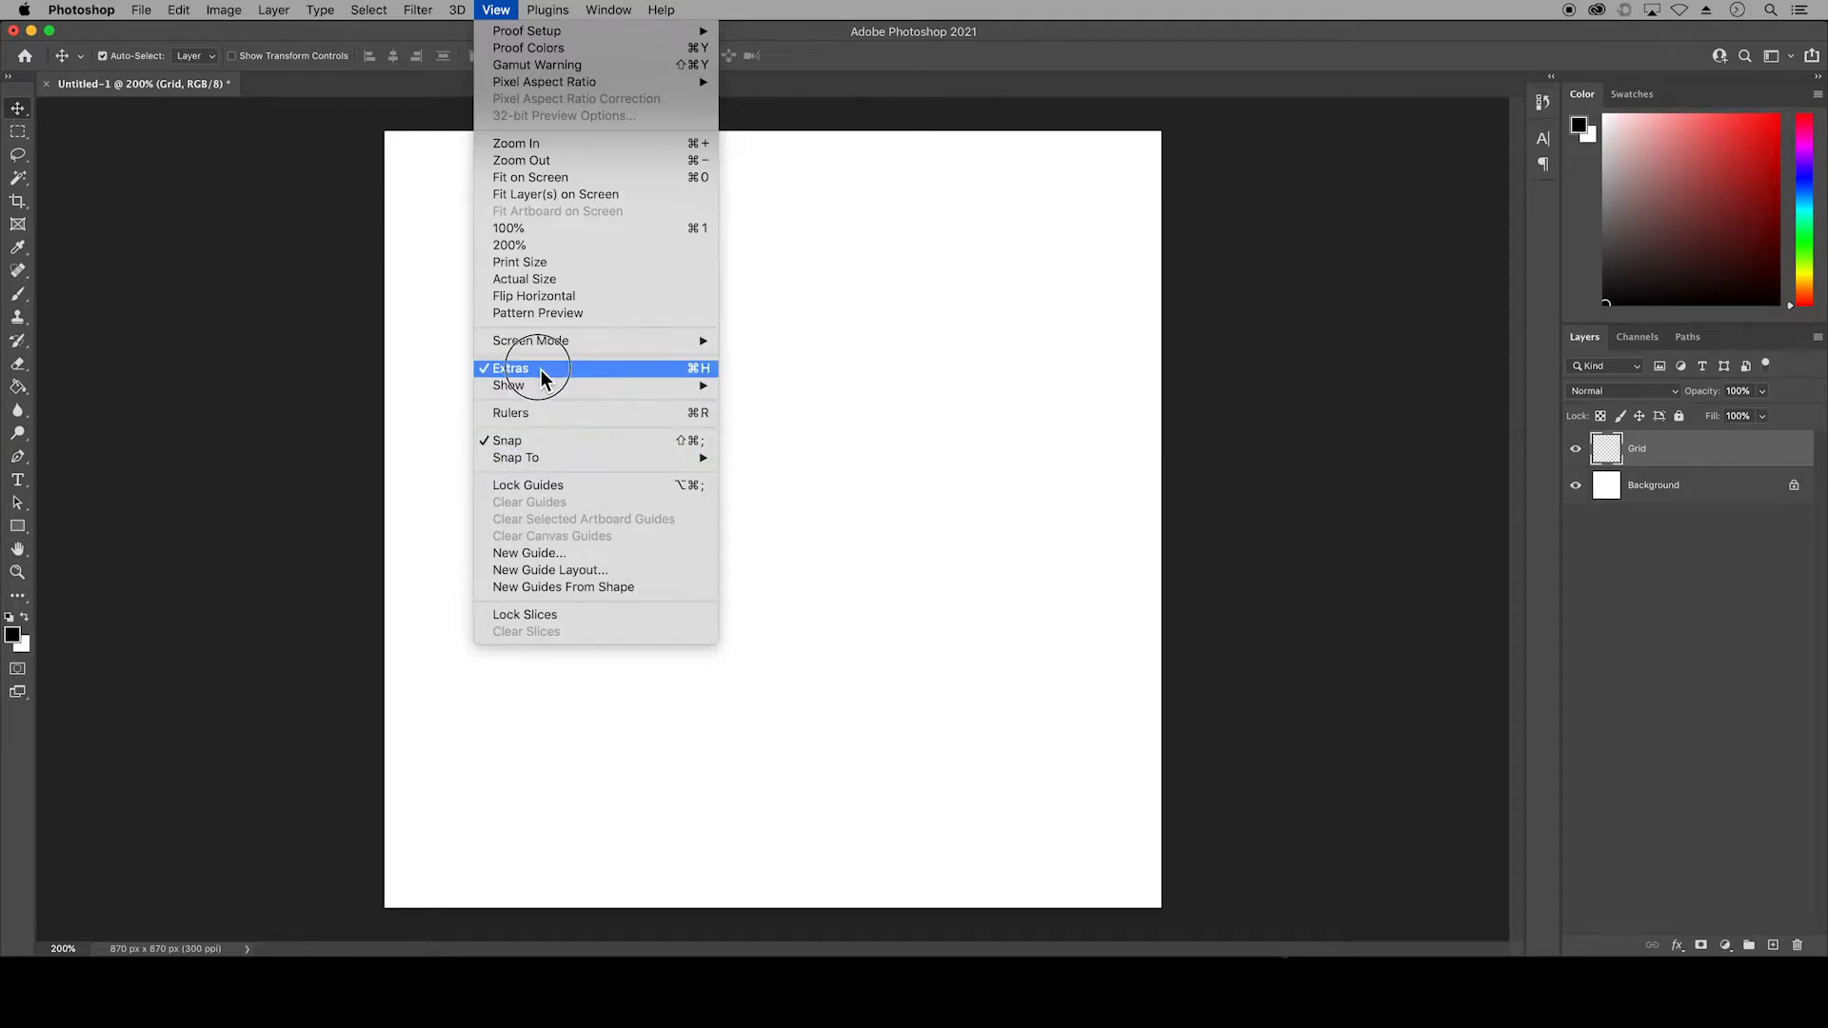
mouse_move(561, 390)
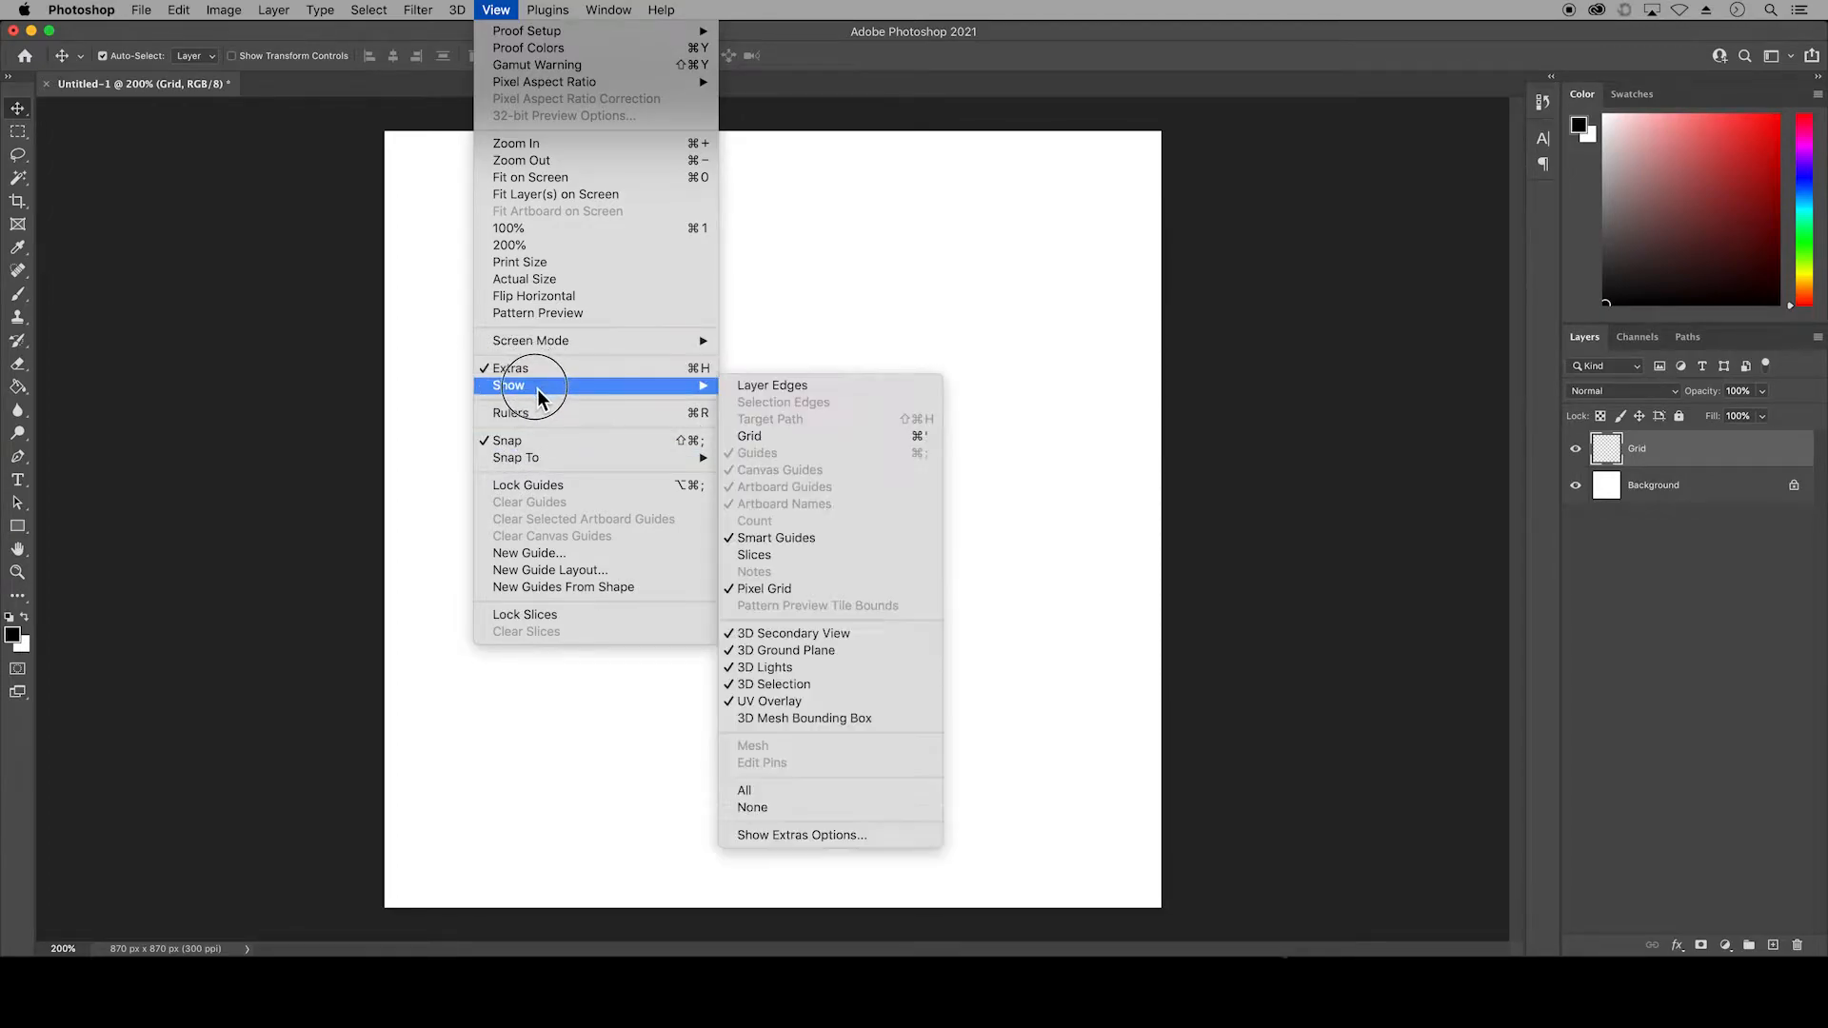
left_click(760, 442)
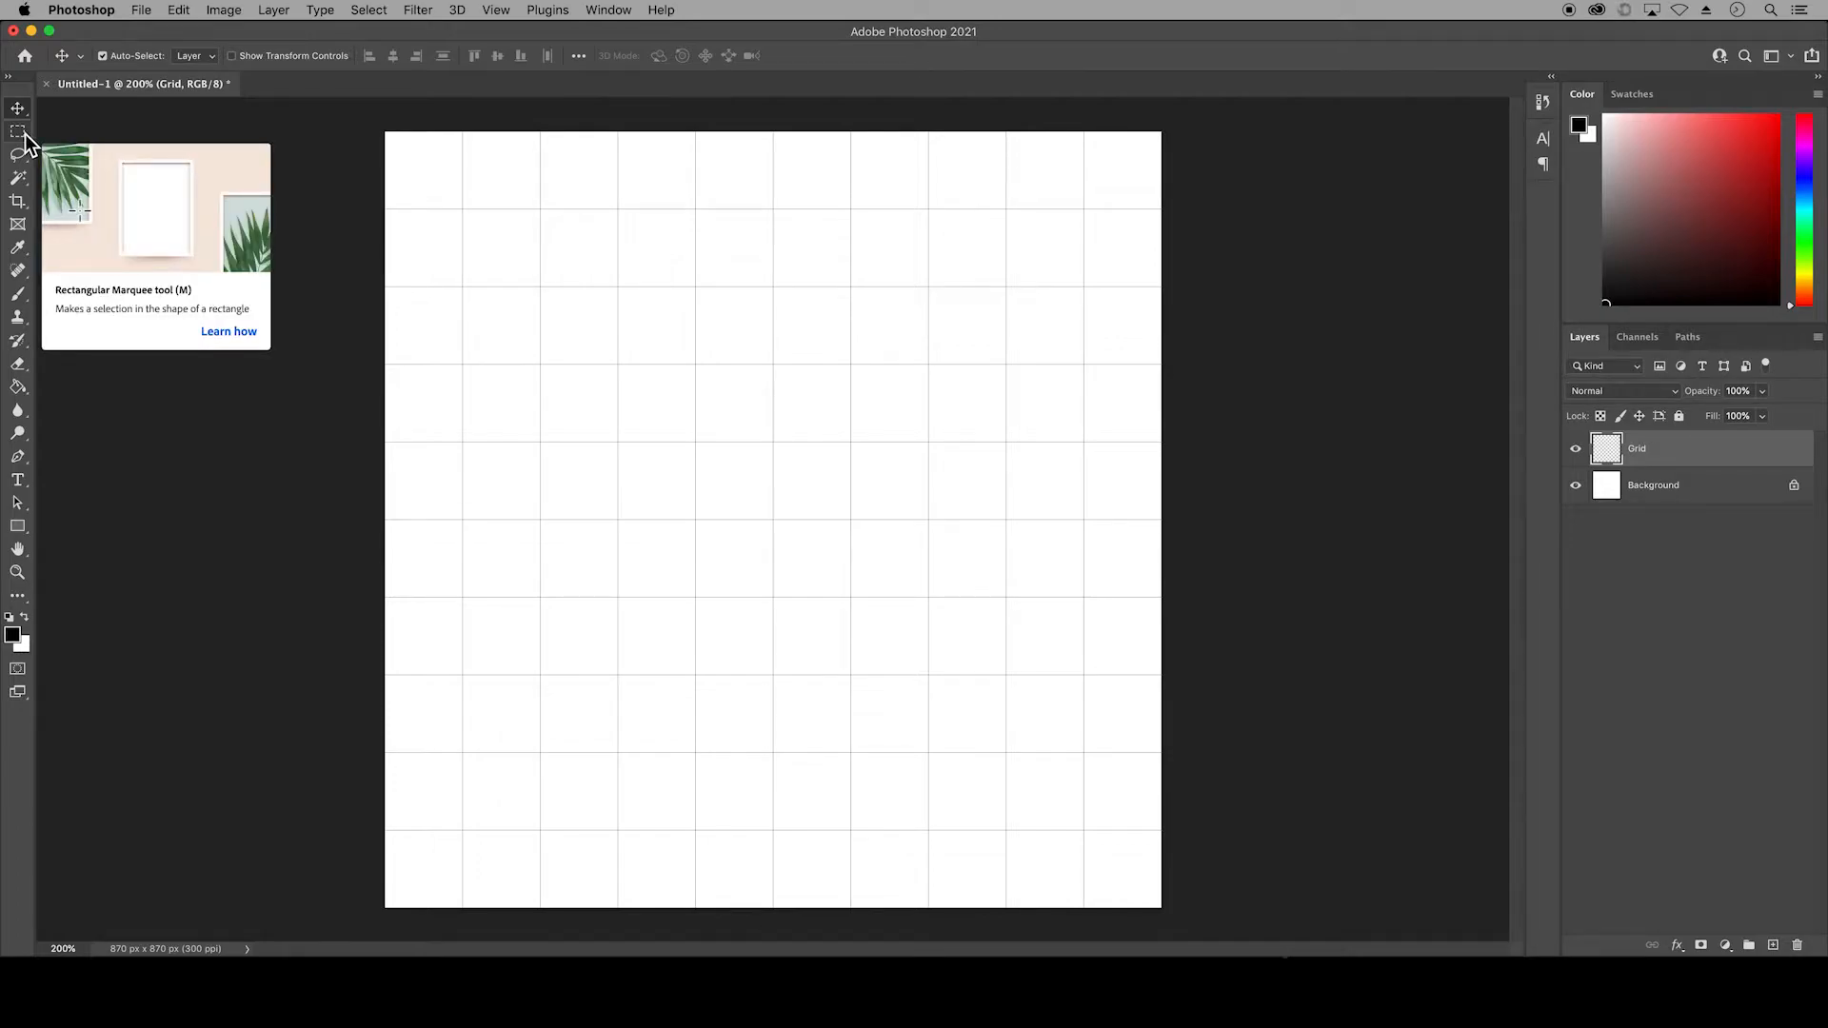
Step: Select a single-pixel row along each of the nine horizontal gridlines with the Single Row Marquee tool, combining them into one selection
left_click_drag(19, 132, 95, 171)
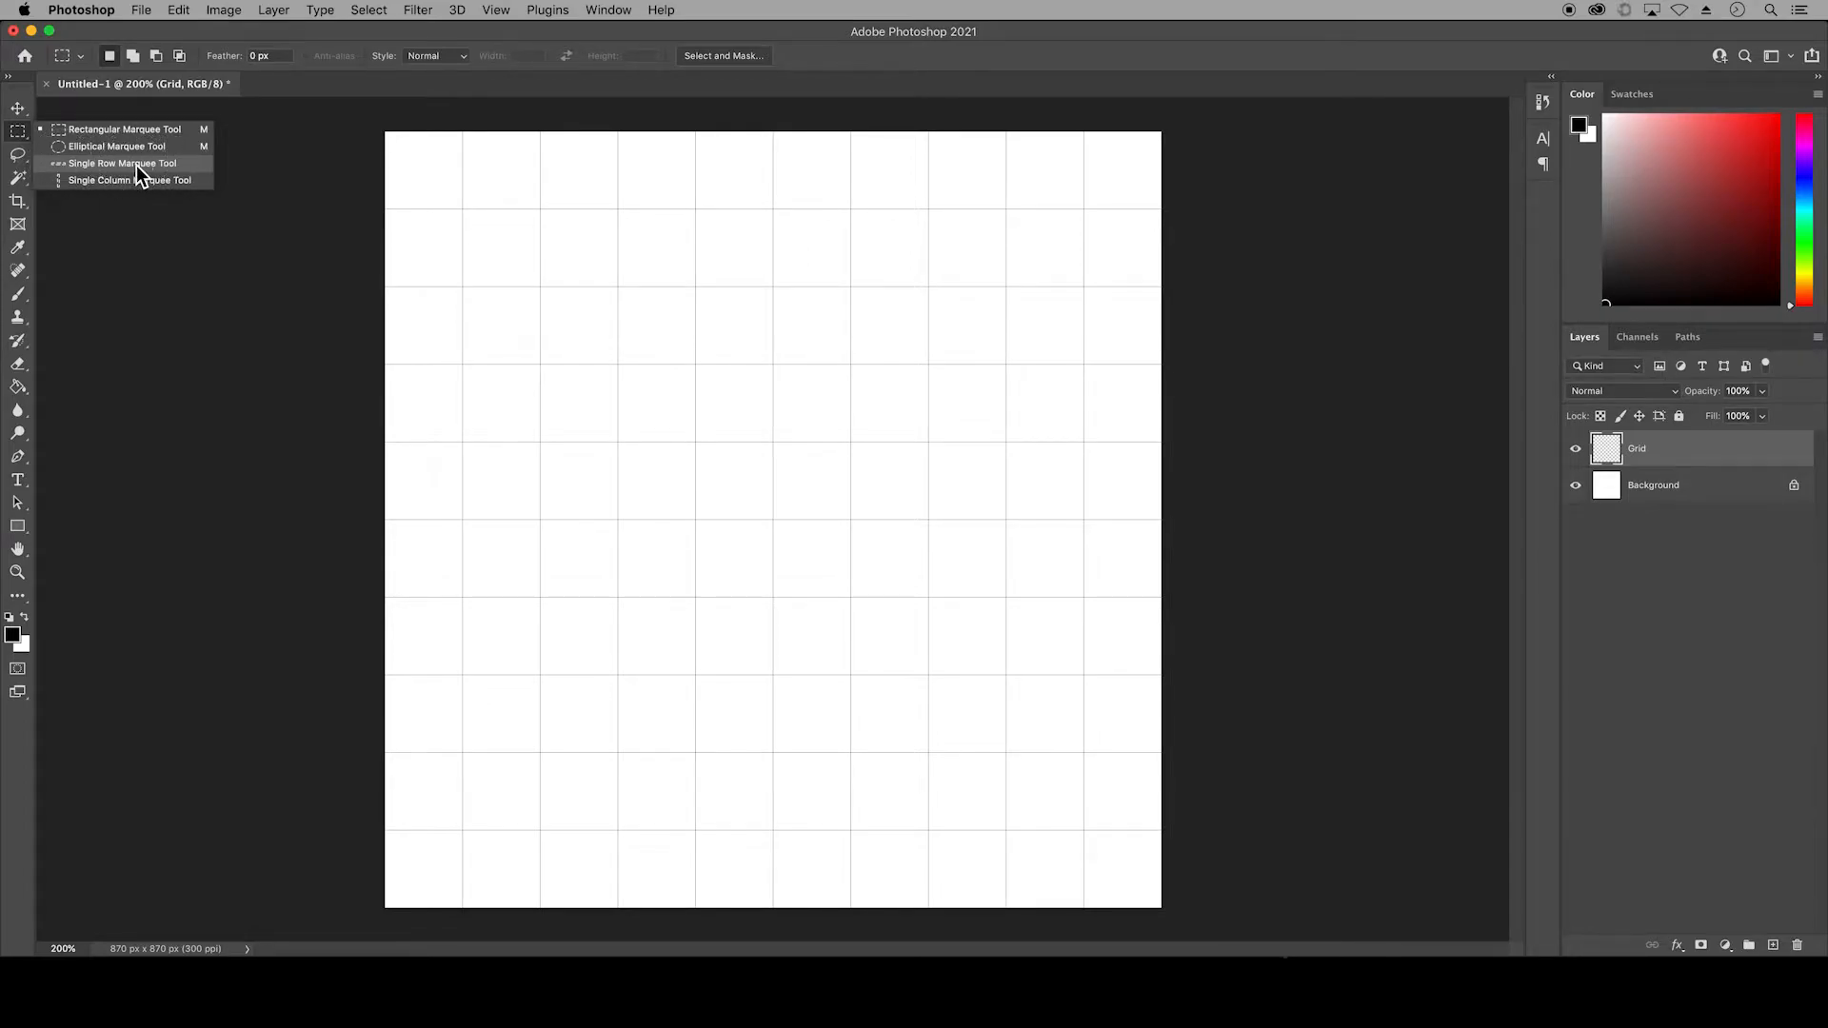
left_click_drag(136, 163, 135, 164)
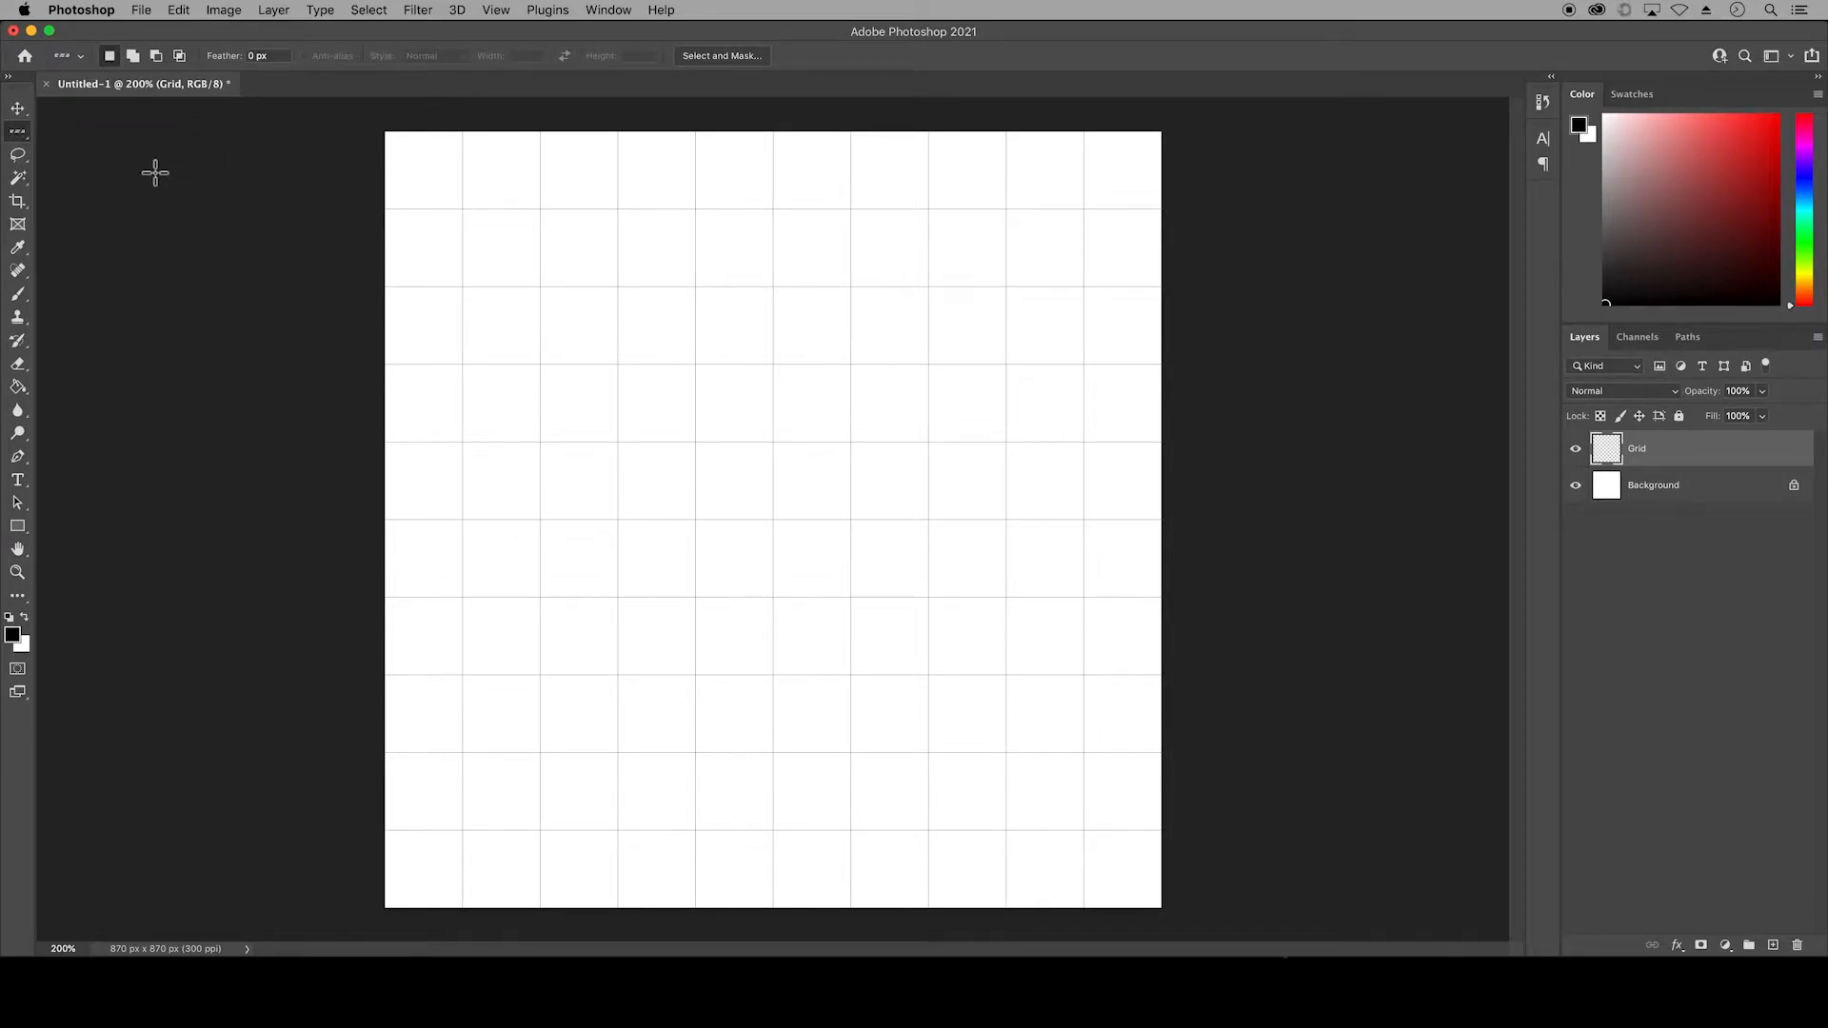
left_click(400, 208)
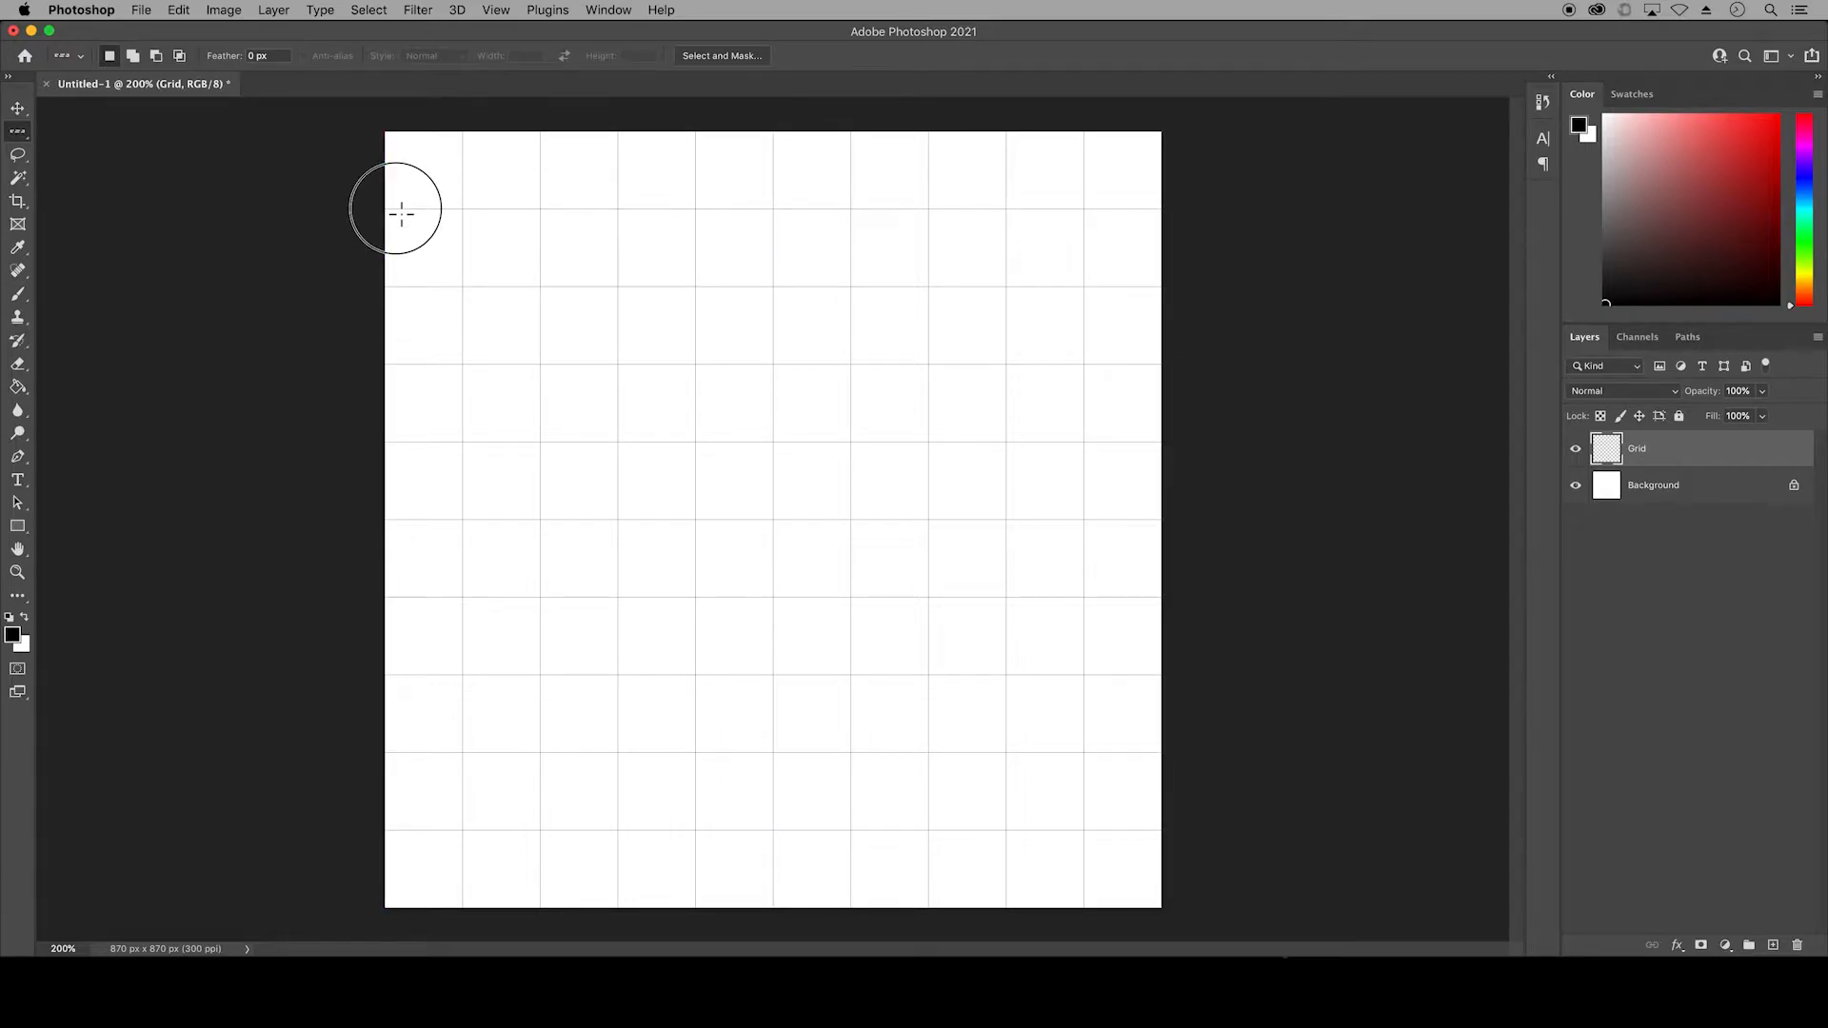
left_click(406, 286, "shift")
left_click(400, 365, "shift")
left_click(420, 442, "shift")
left_click(412, 520, "shift")
left_click(412, 597, "shift")
left_click(418, 676, "shift")
left_click(425, 753, "shift")
left_click(420, 830, "shift")
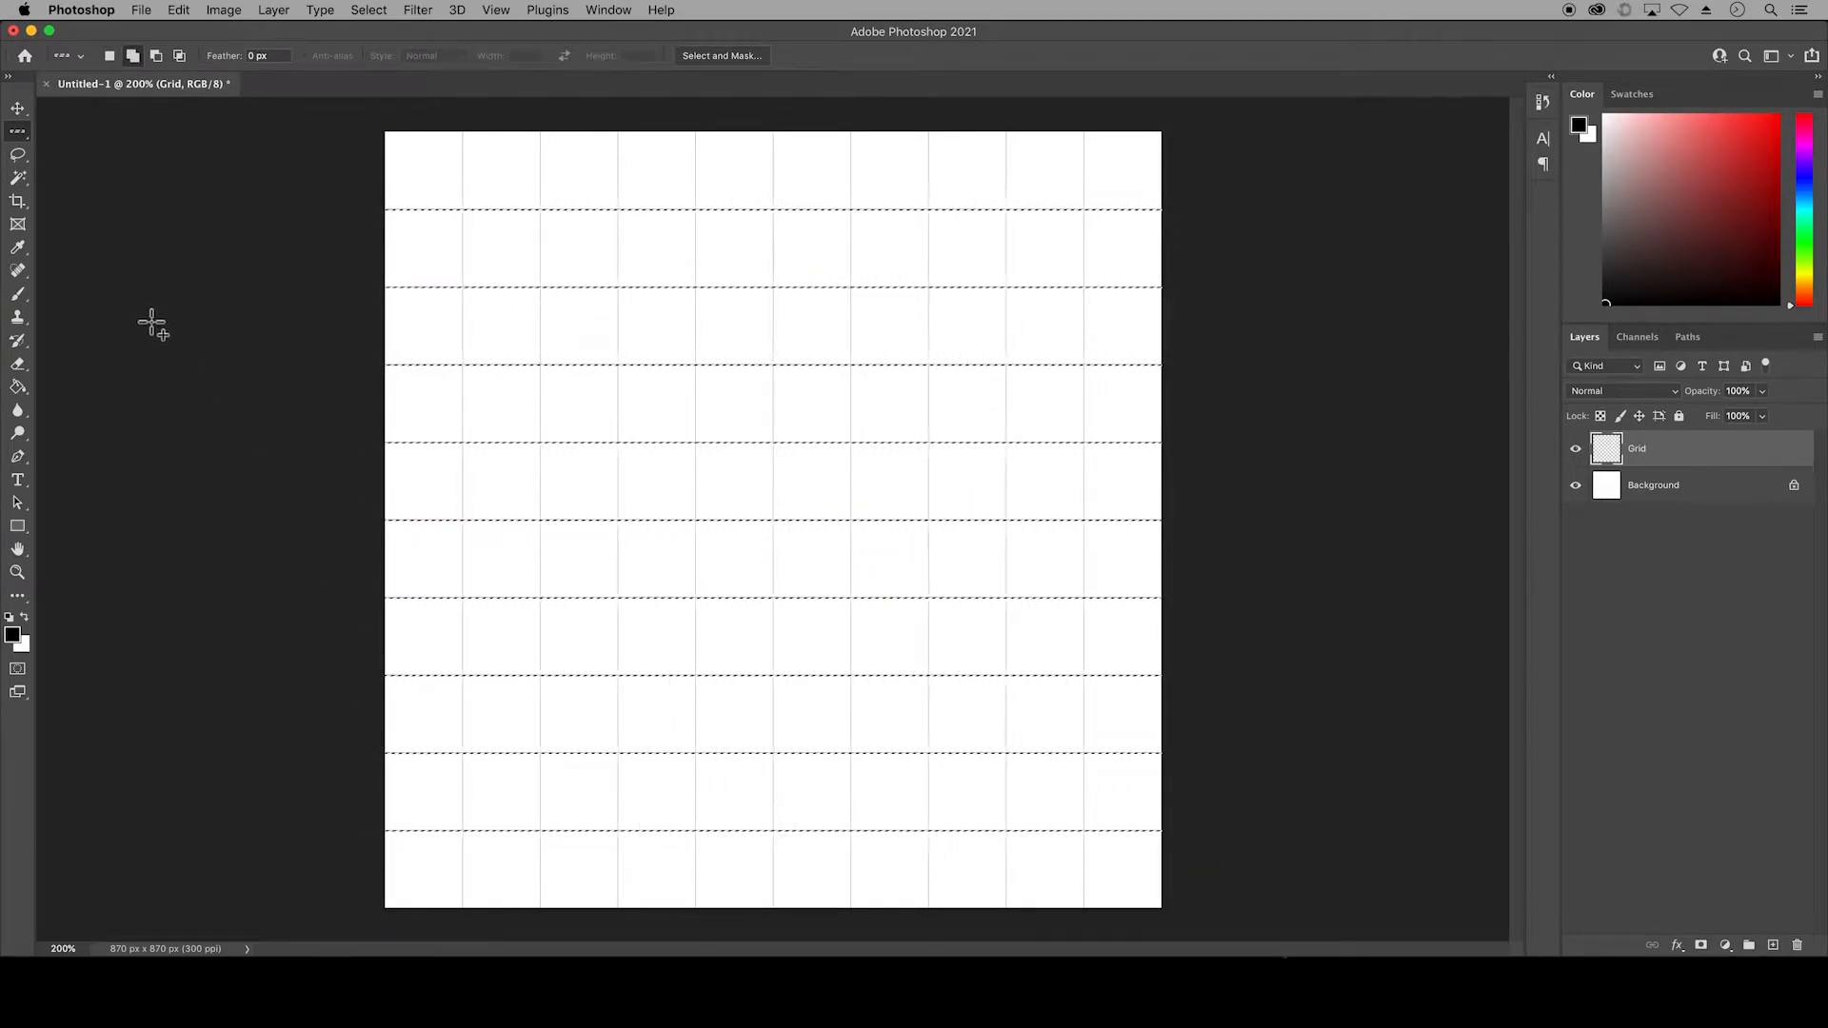
Step: Add a single-pixel column along each of the nine vertical gridlines to the selection with the Single Column Marquee tool
left_click(21, 134)
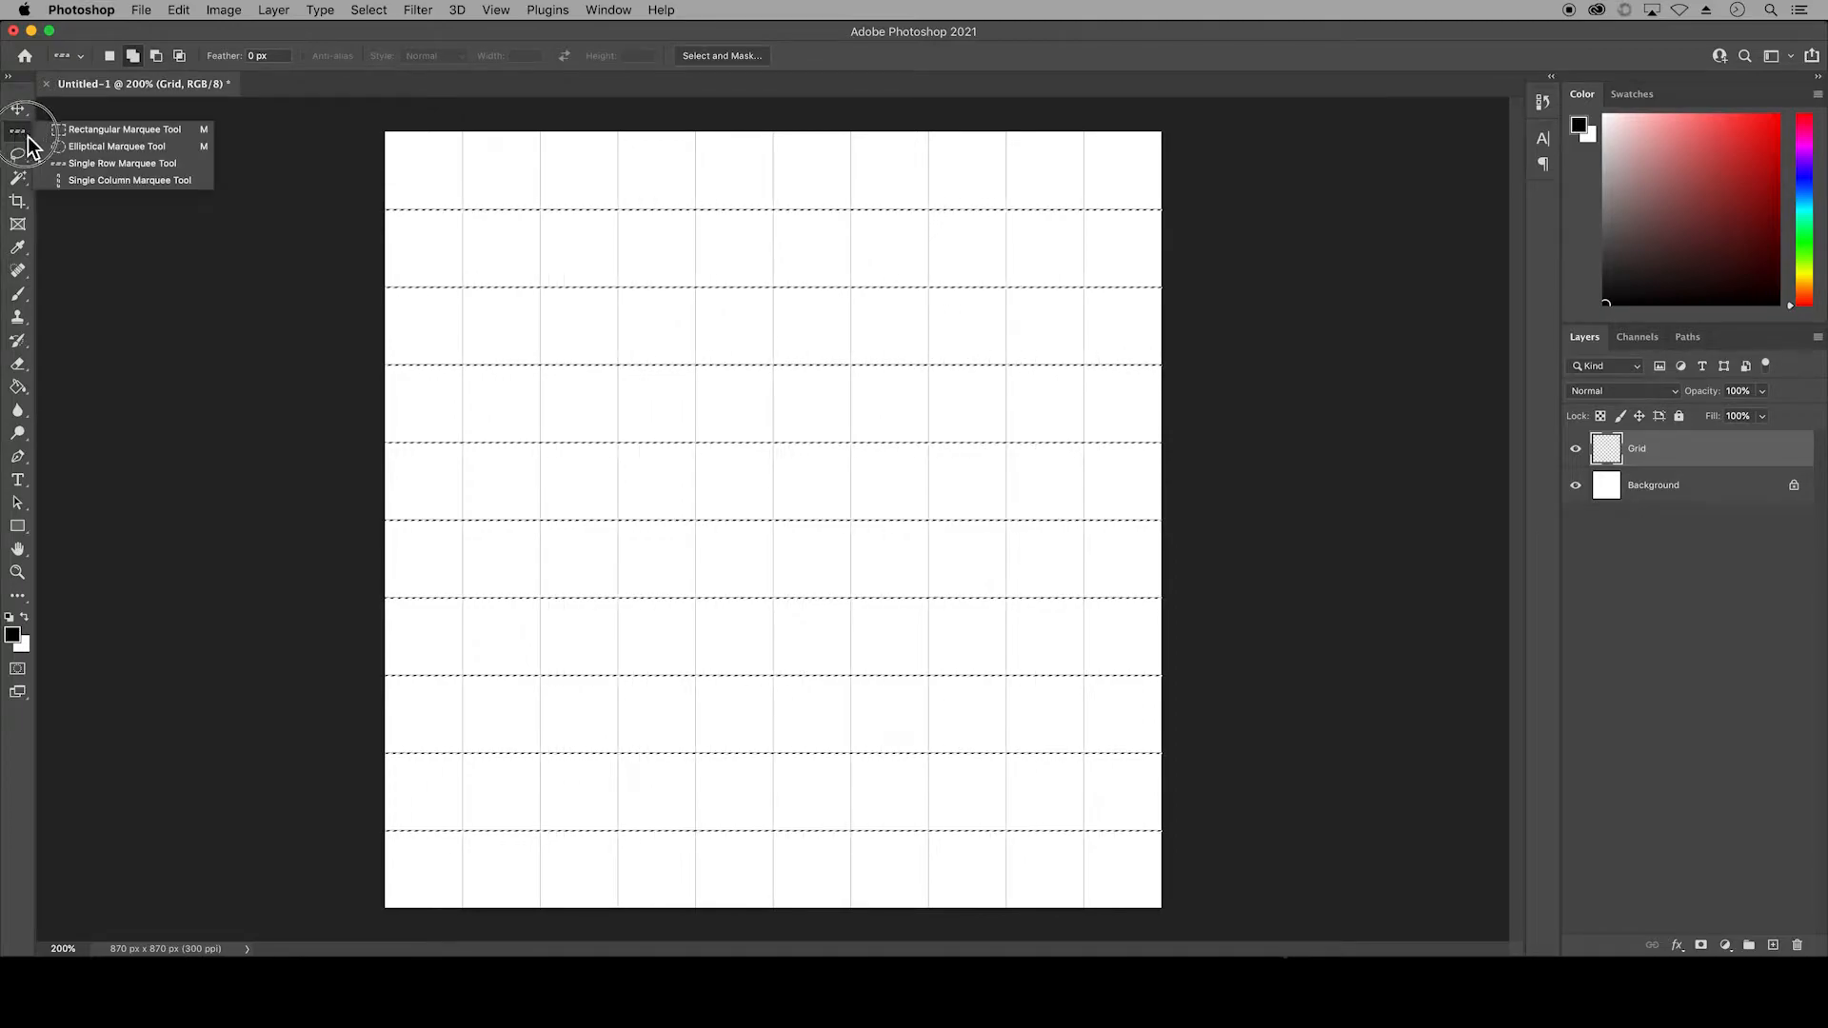
left_click(106, 181)
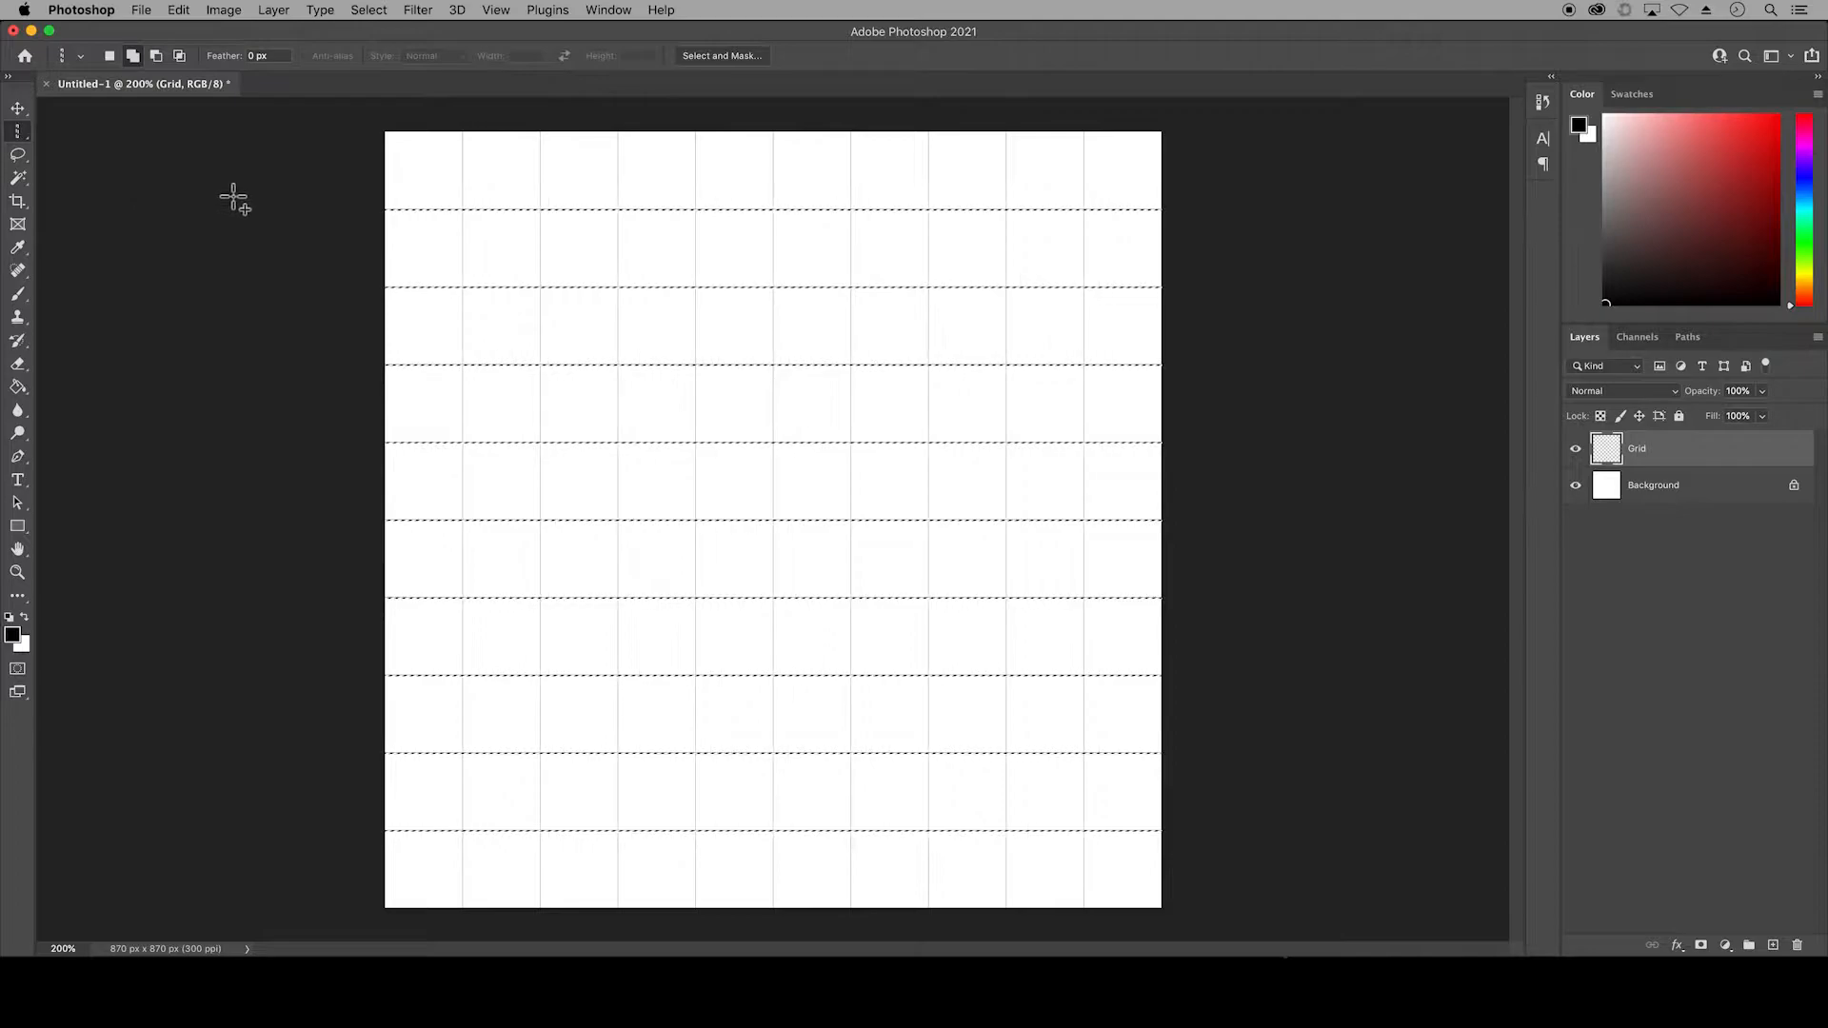
left_click(463, 190)
left_click(541, 192)
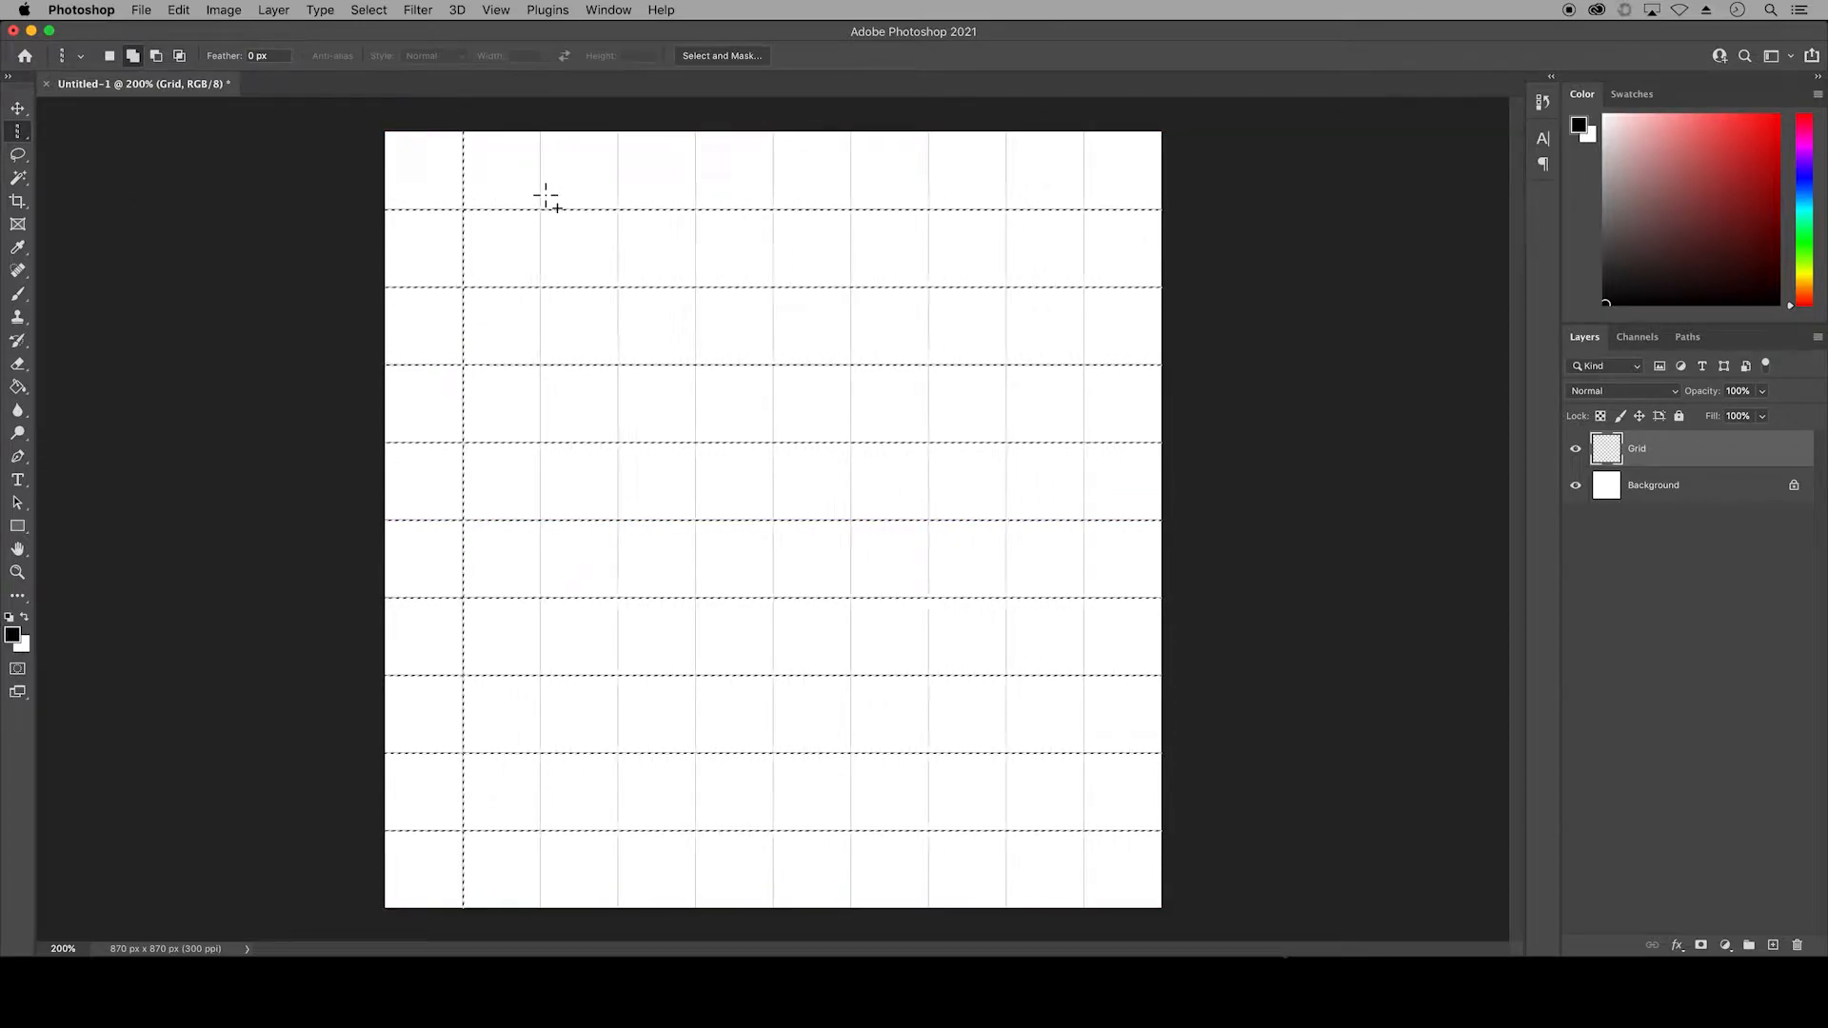
left_click(619, 196)
left_click(696, 197)
left_click(773, 198)
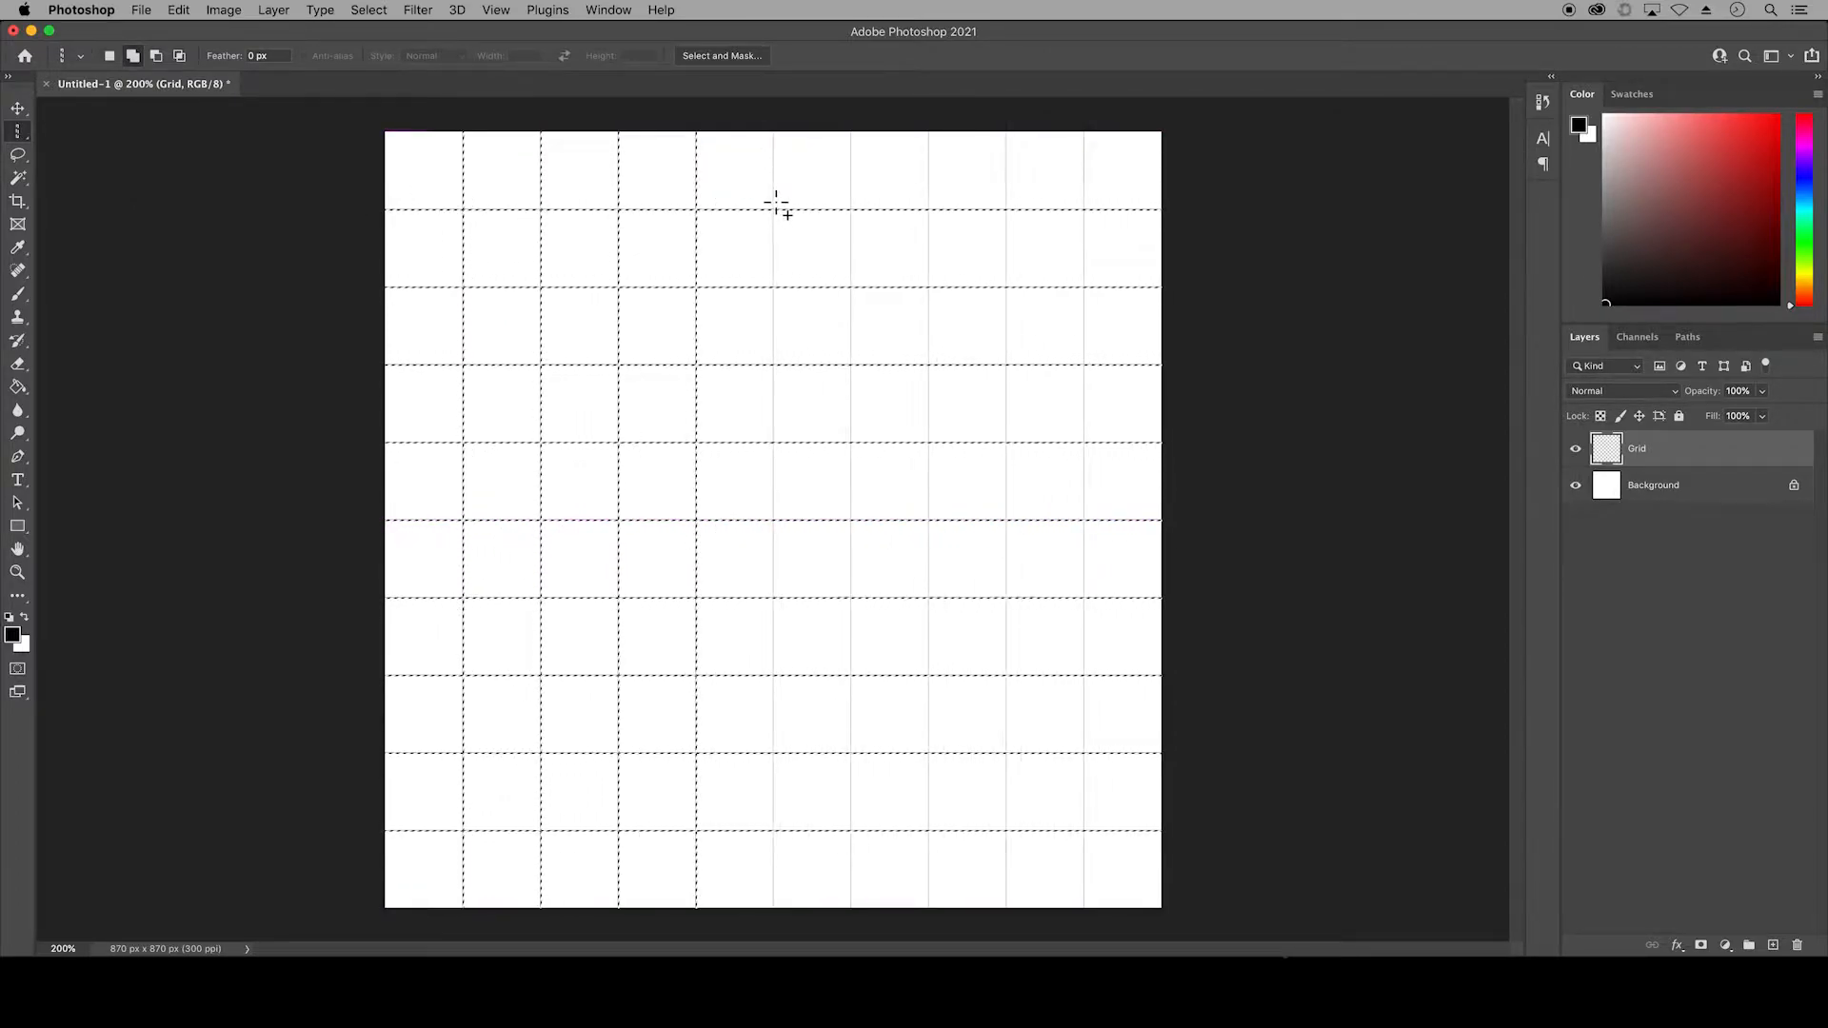
left_click(851, 194)
left_click(929, 181)
left_click(1006, 174)
left_click(1084, 200)
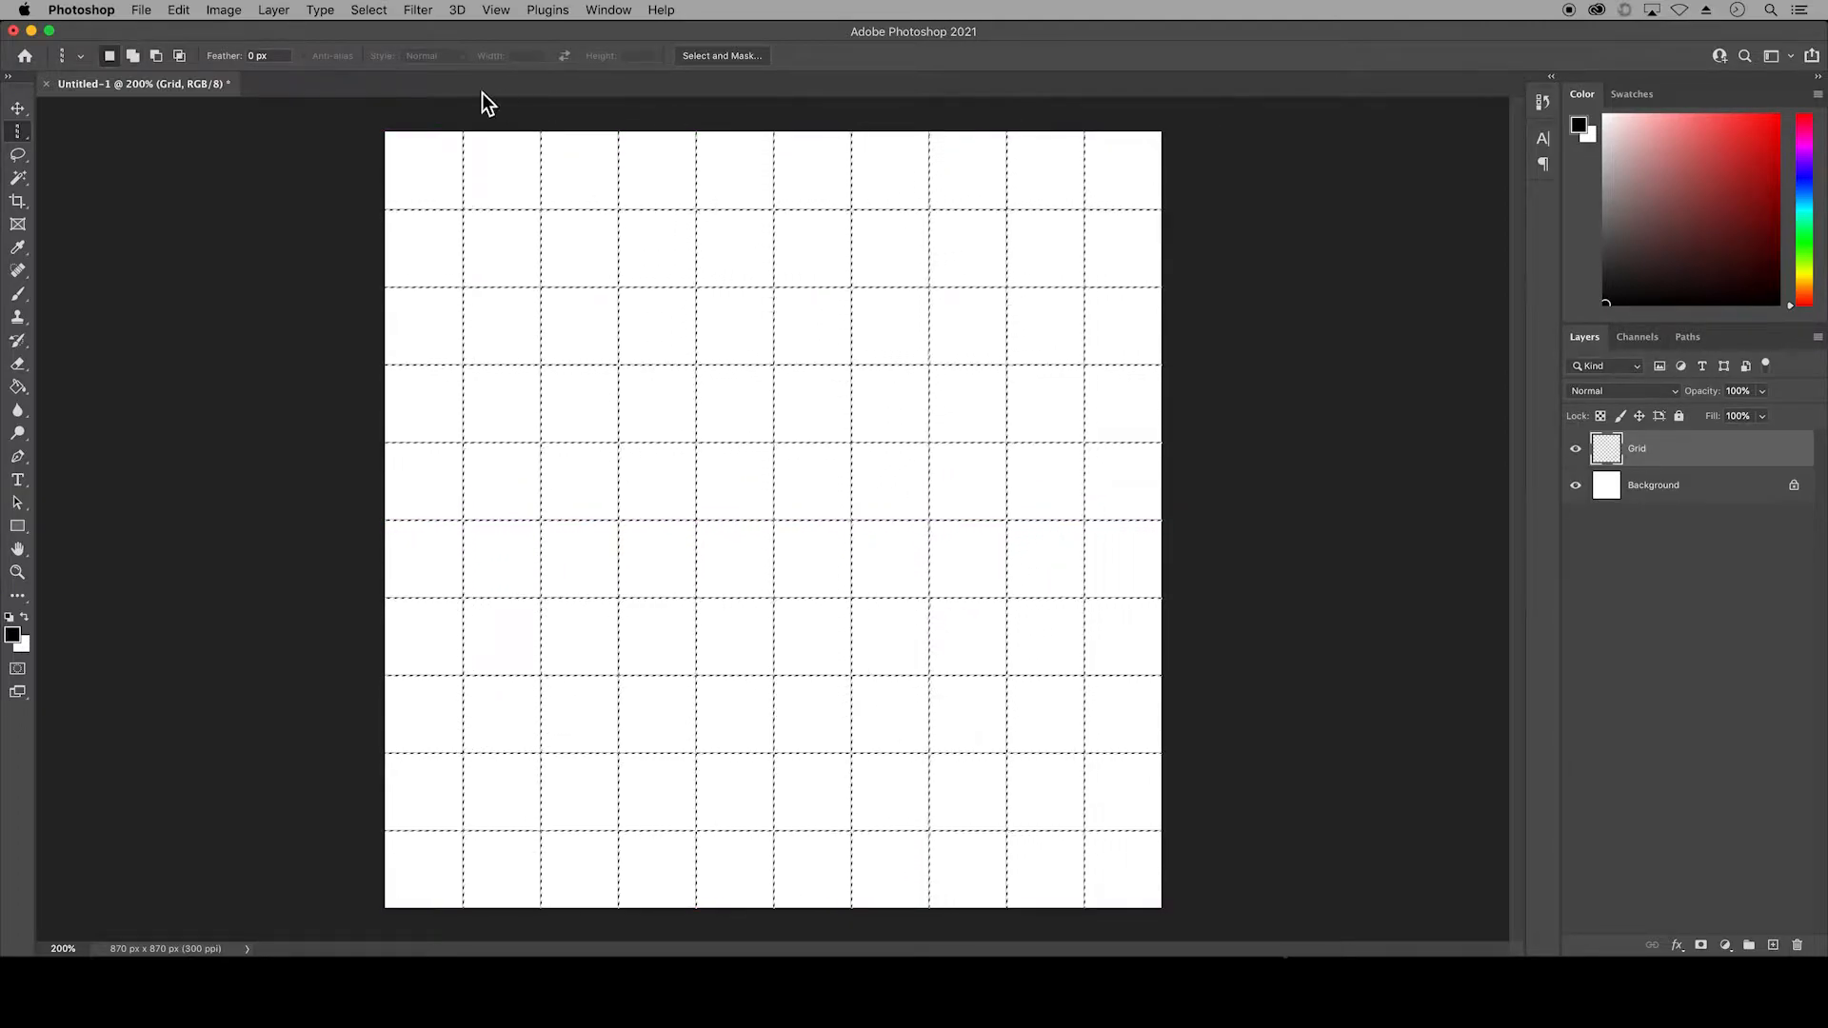
Step: Fill the selected grid lines on the Grid layer with Black in Normal mode at 100% opacity and deselect them
left_click(186, 9)
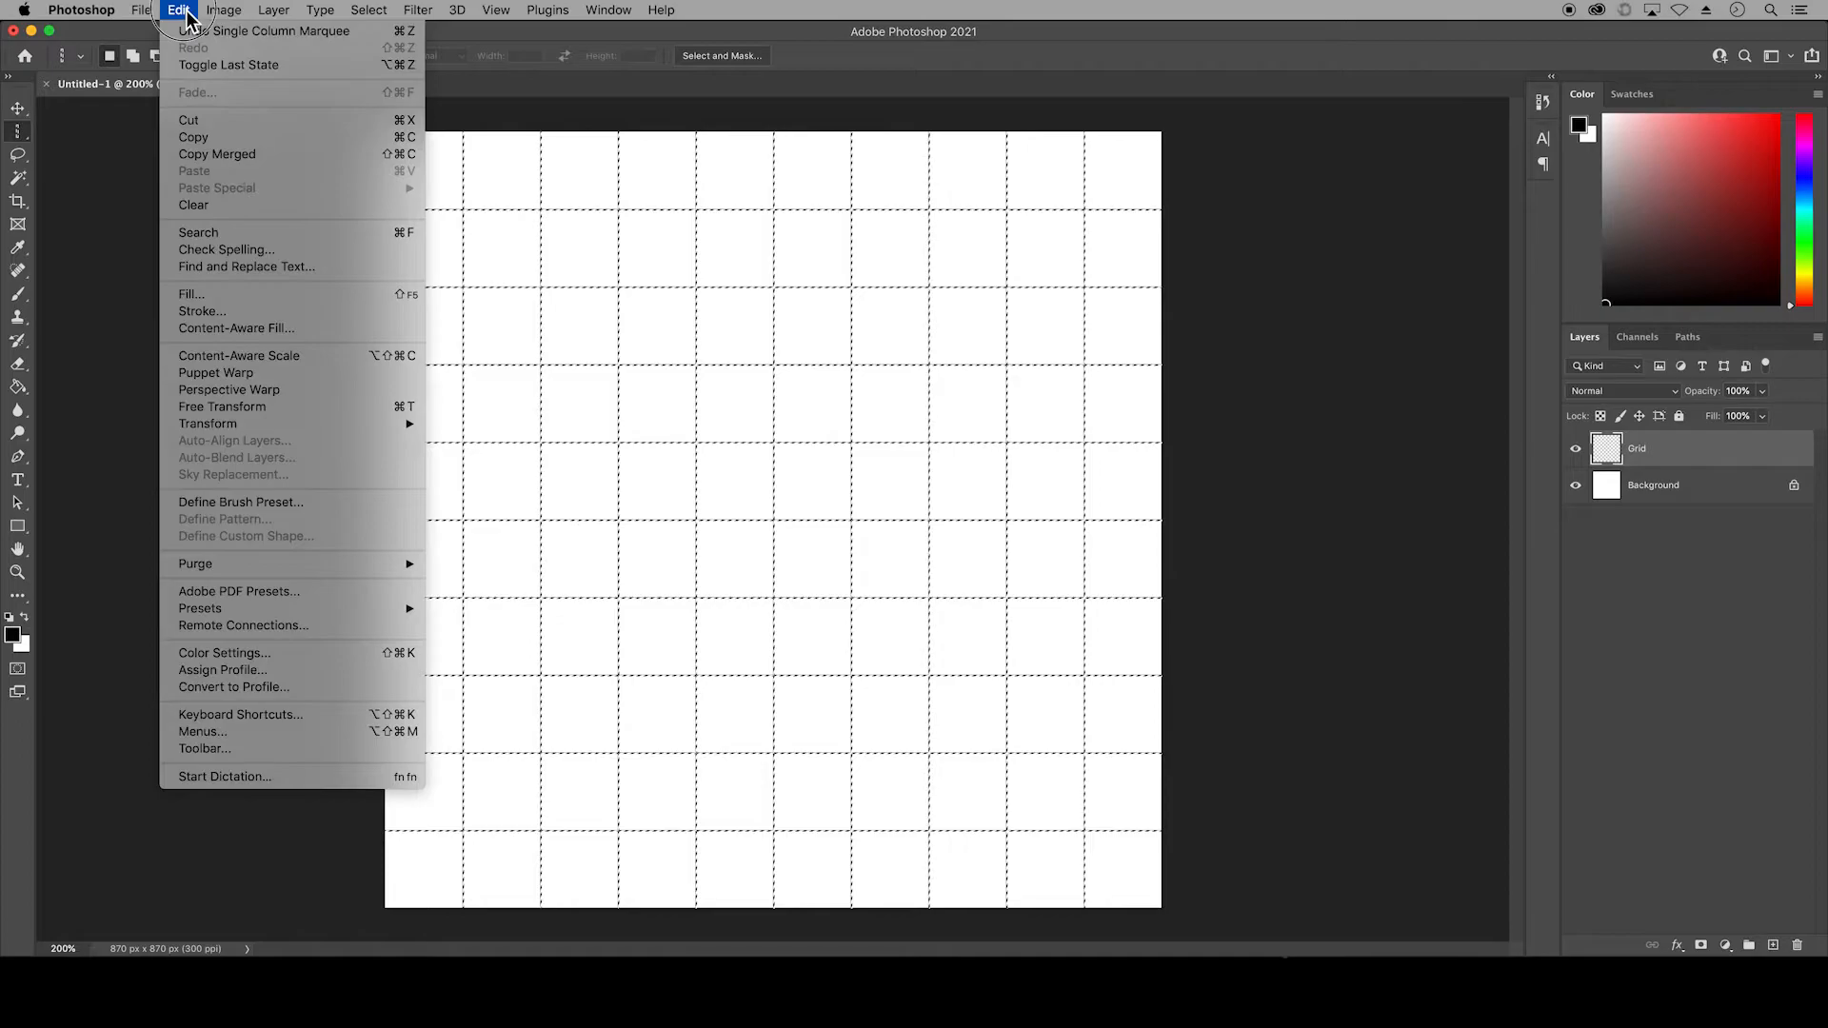
left_click(309, 296)
left_click(335, 303)
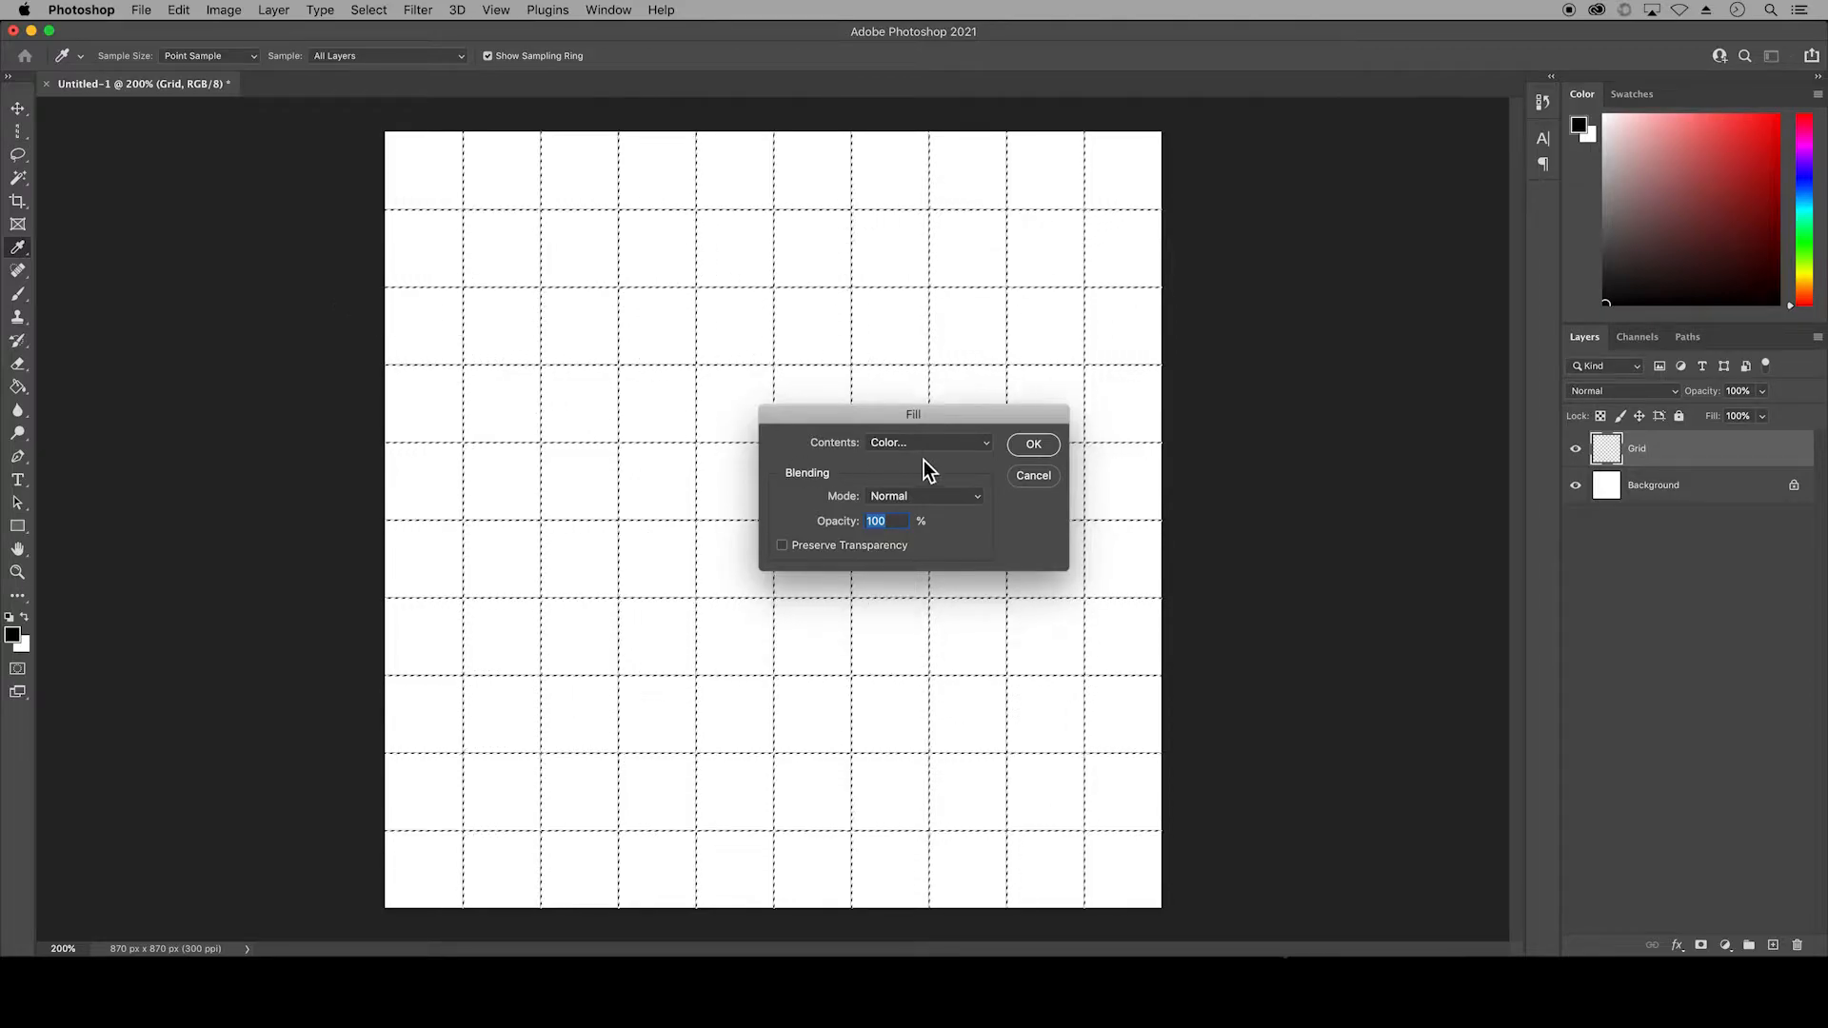
left_click(986, 444)
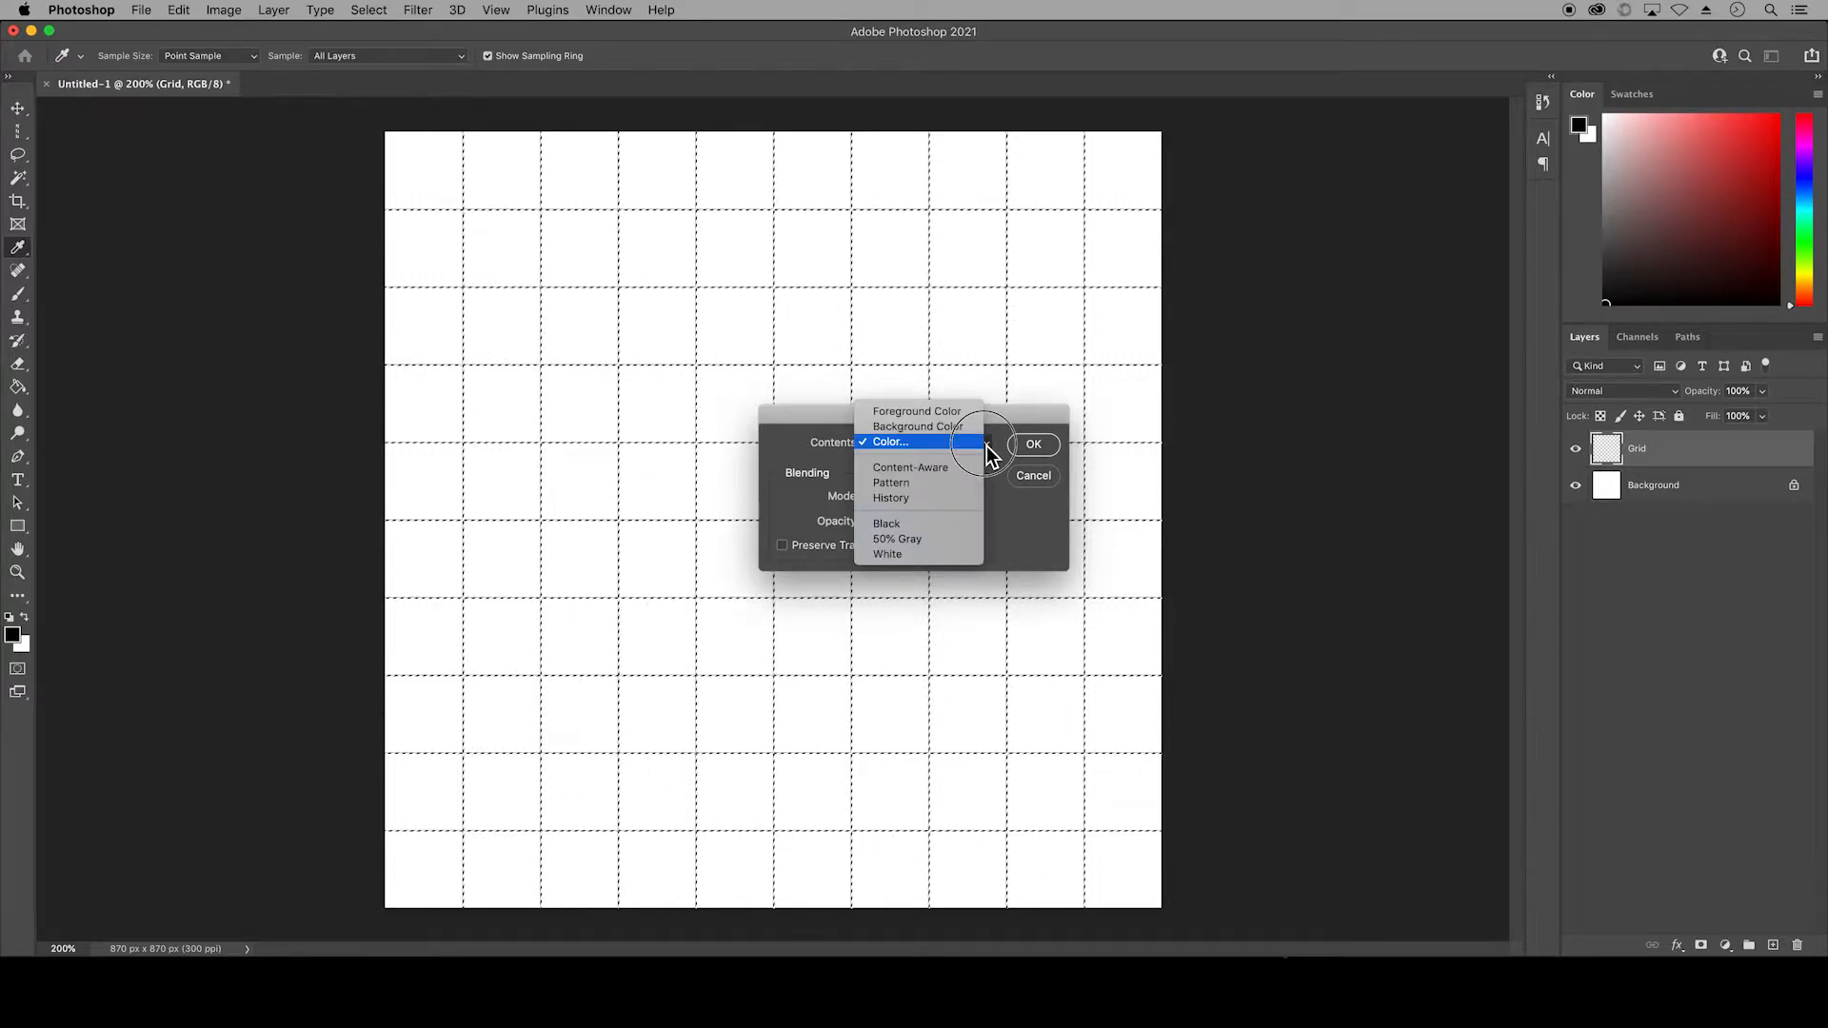
left_click(911, 531)
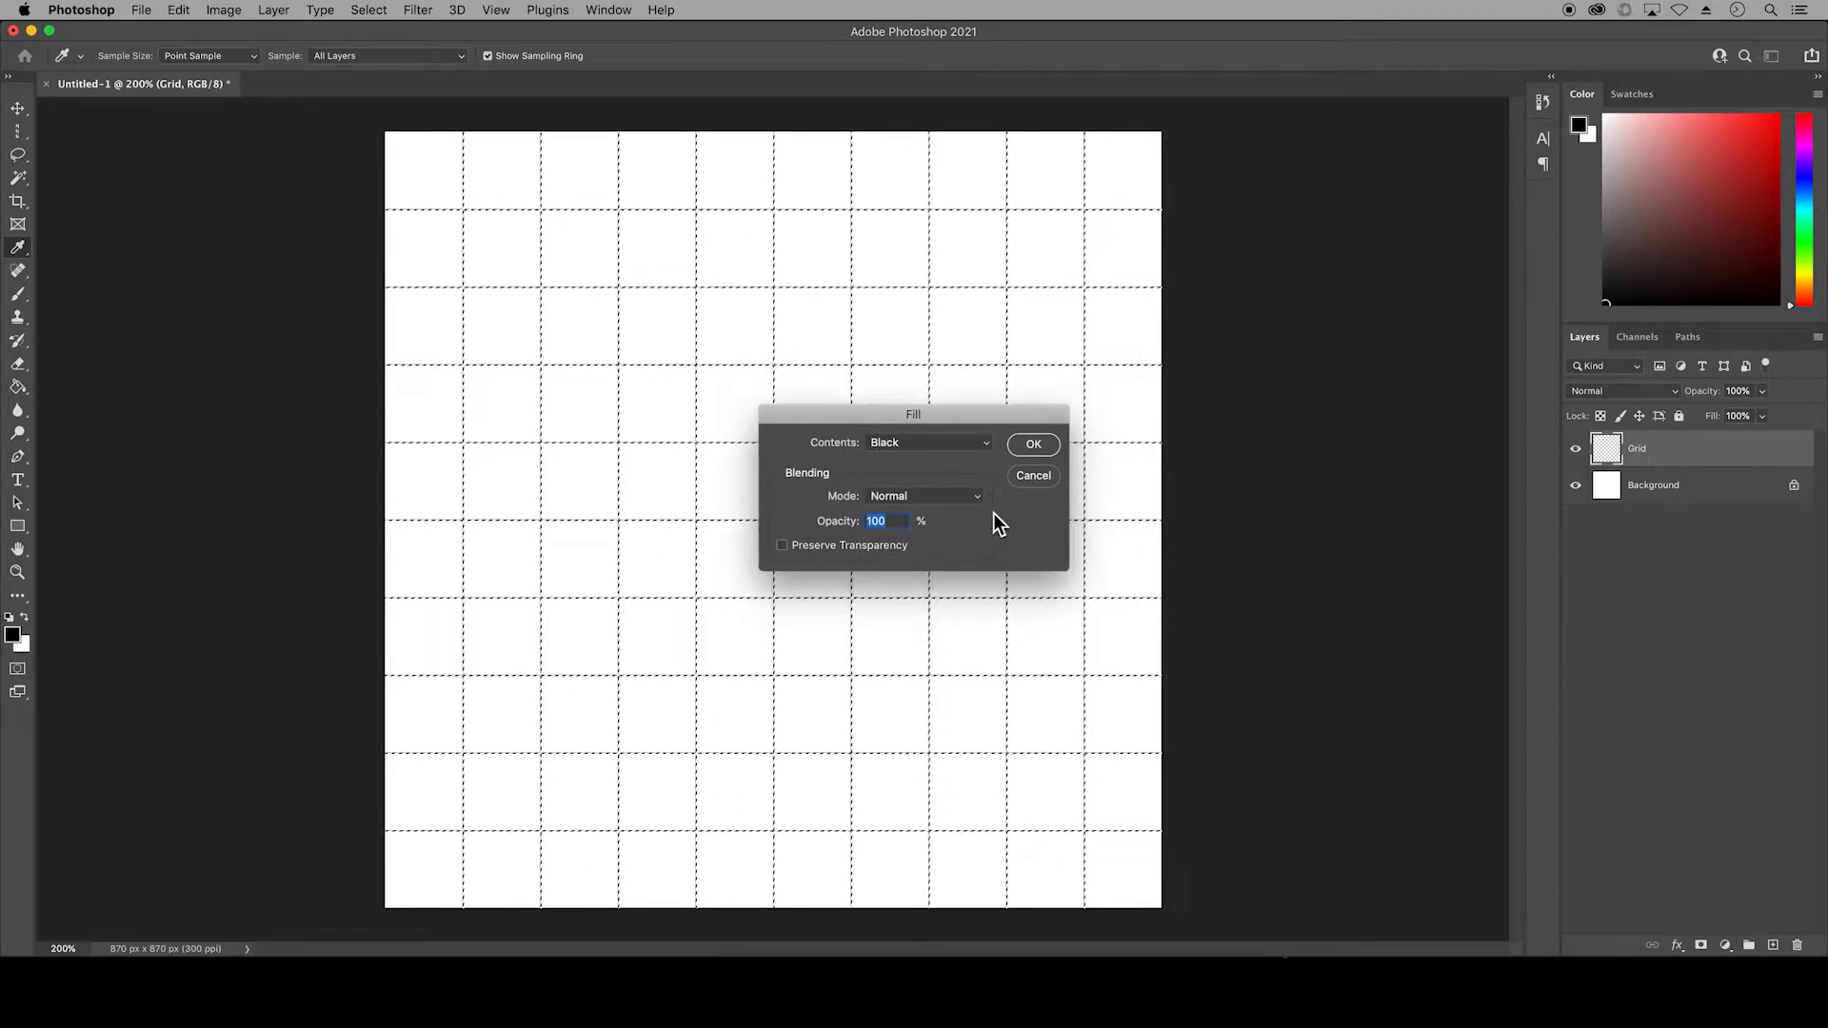
left_click(1034, 444)
key("m")
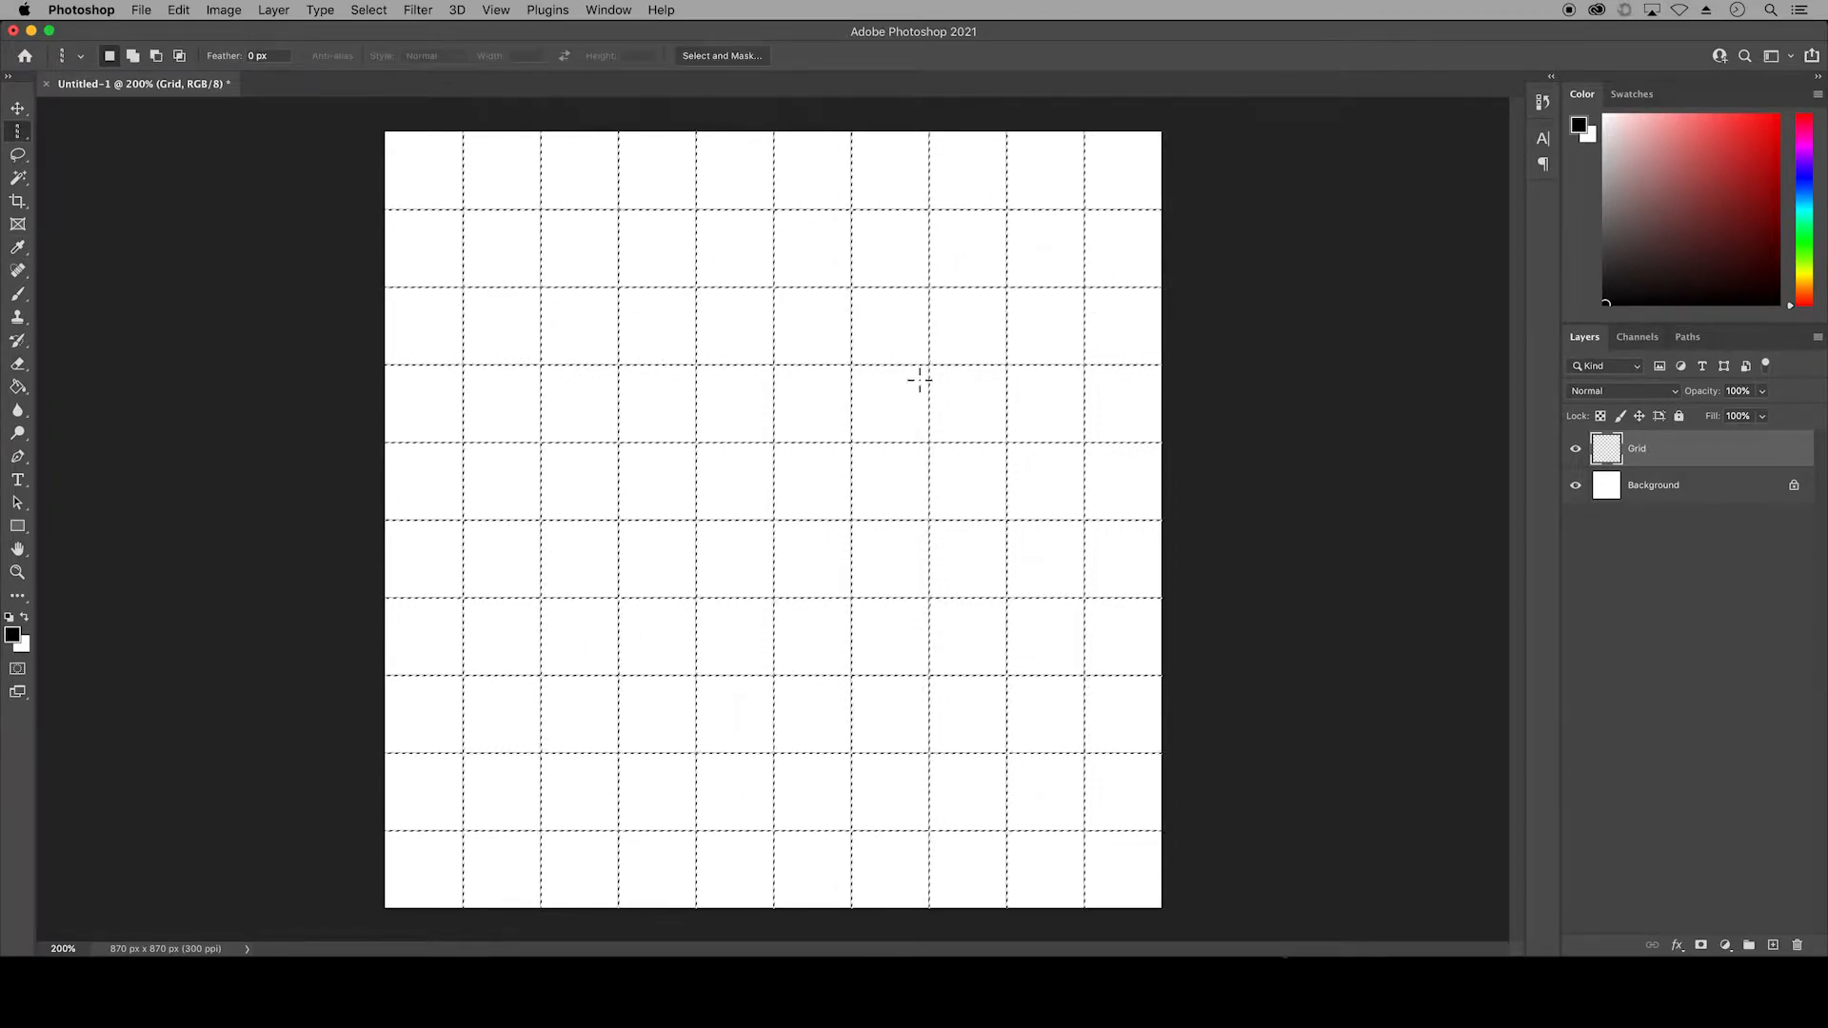
left_click(369, 12)
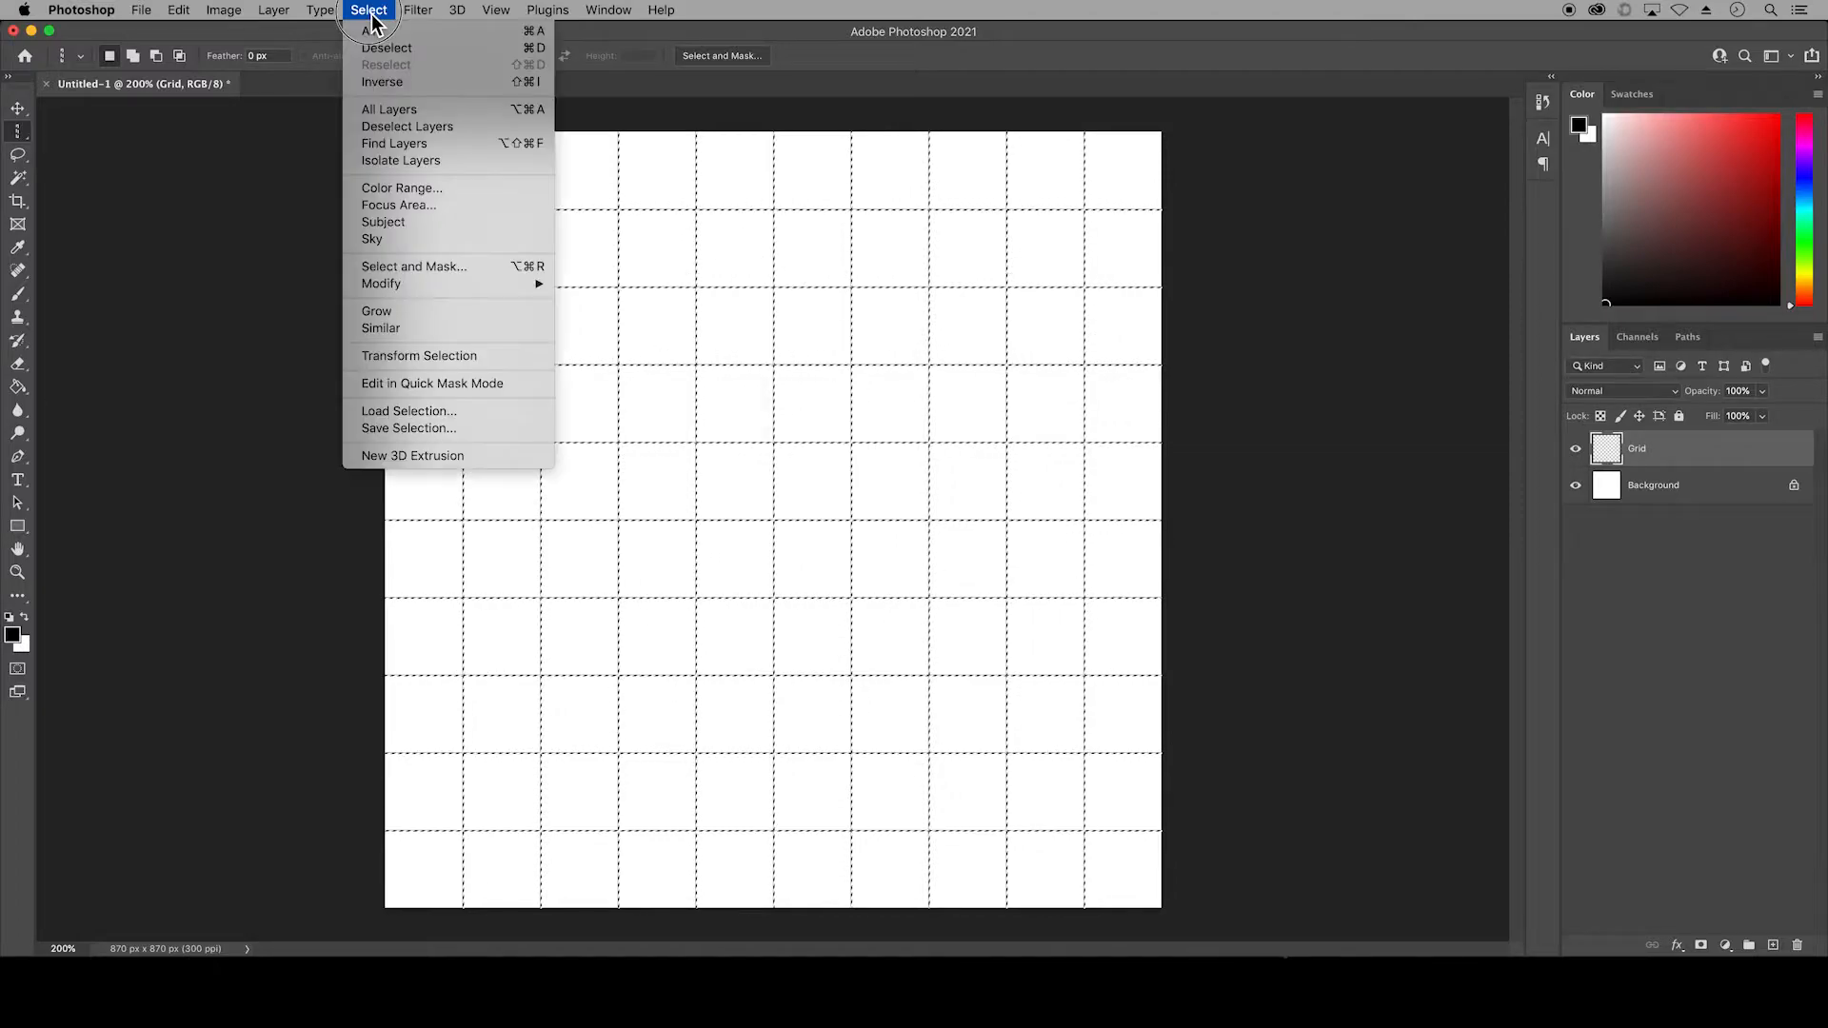
left_click(550, 57)
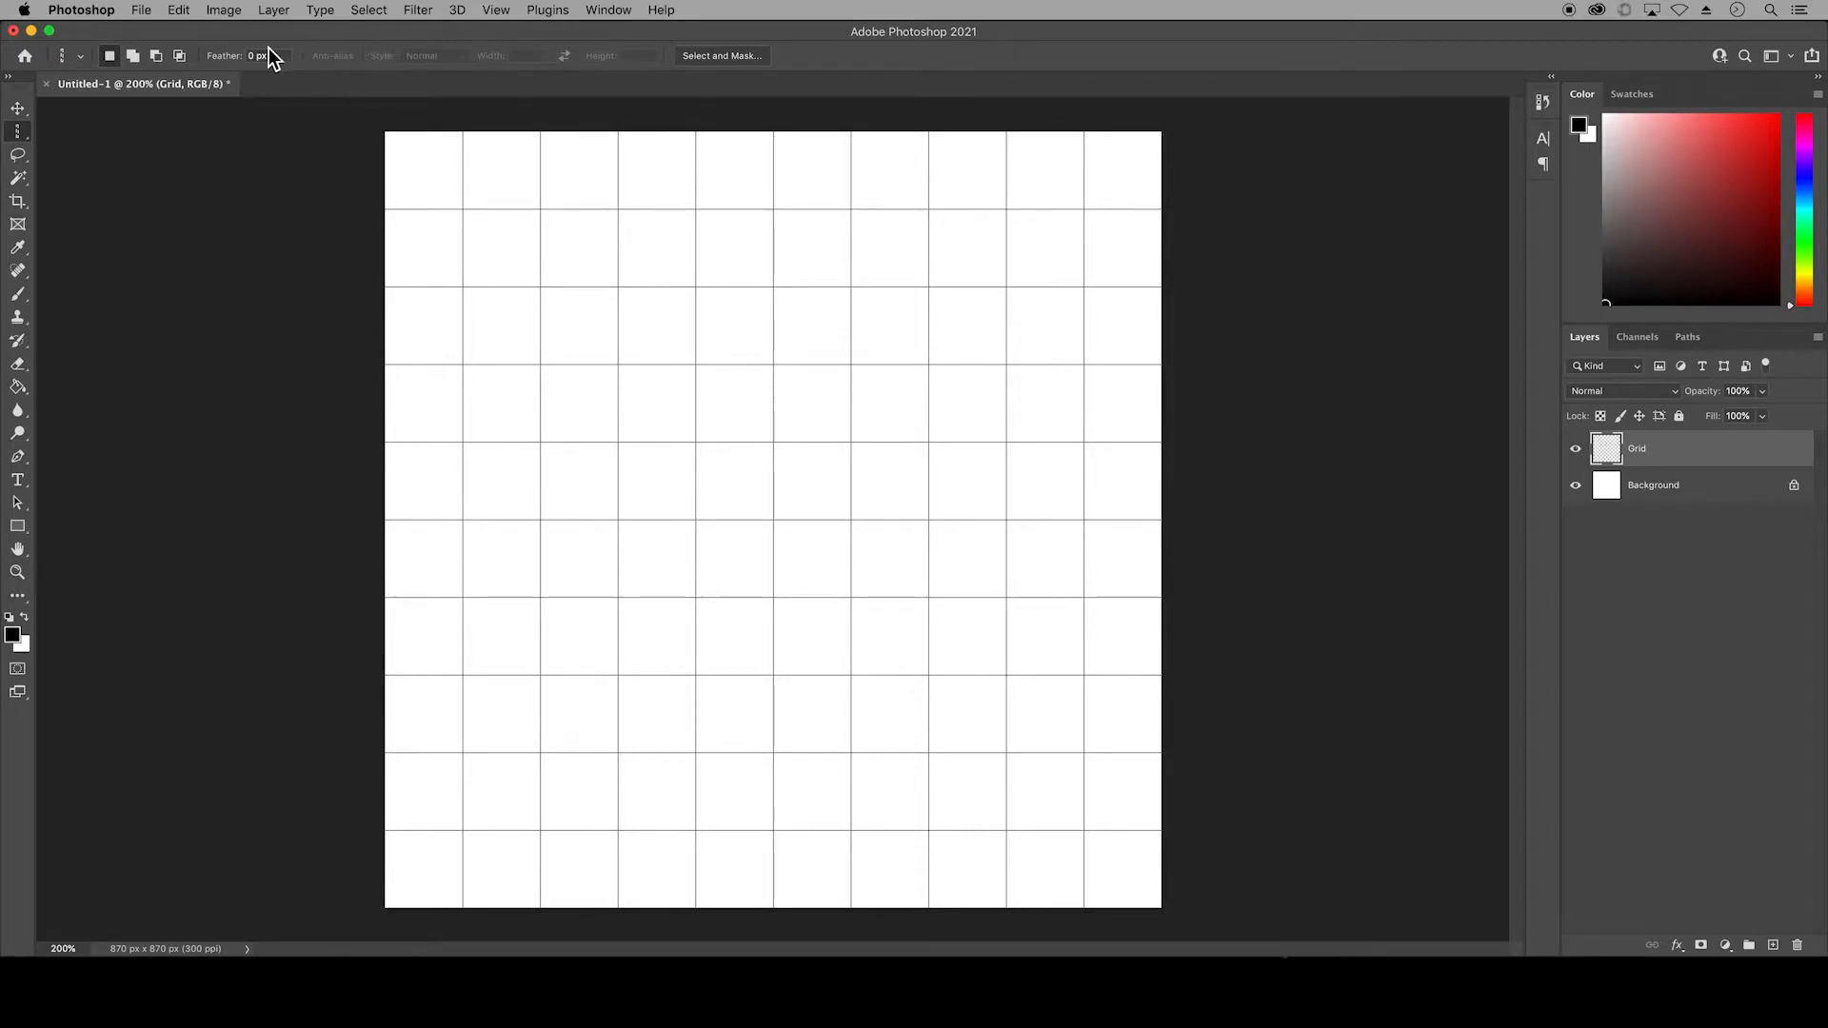
Step: Open the photo Unicorn.jpg from the Photos for Unit 03 folder
left_click(142, 9)
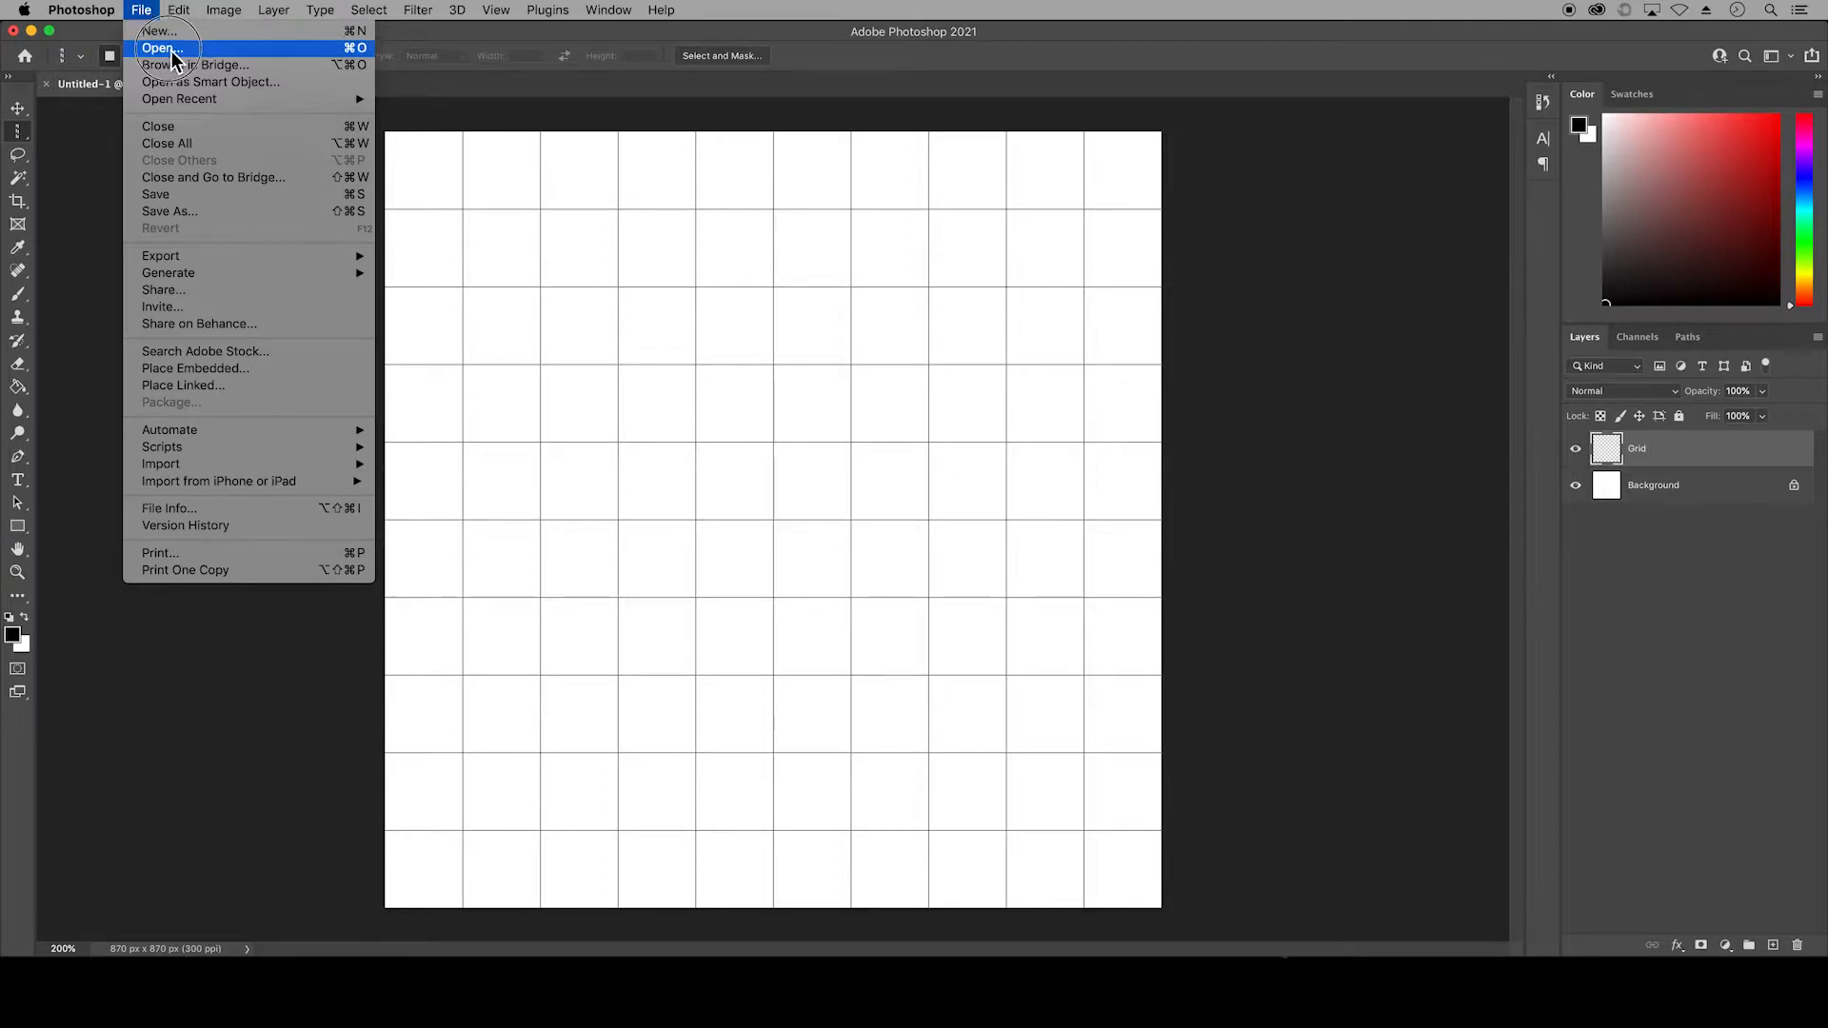
left_click(206, 51)
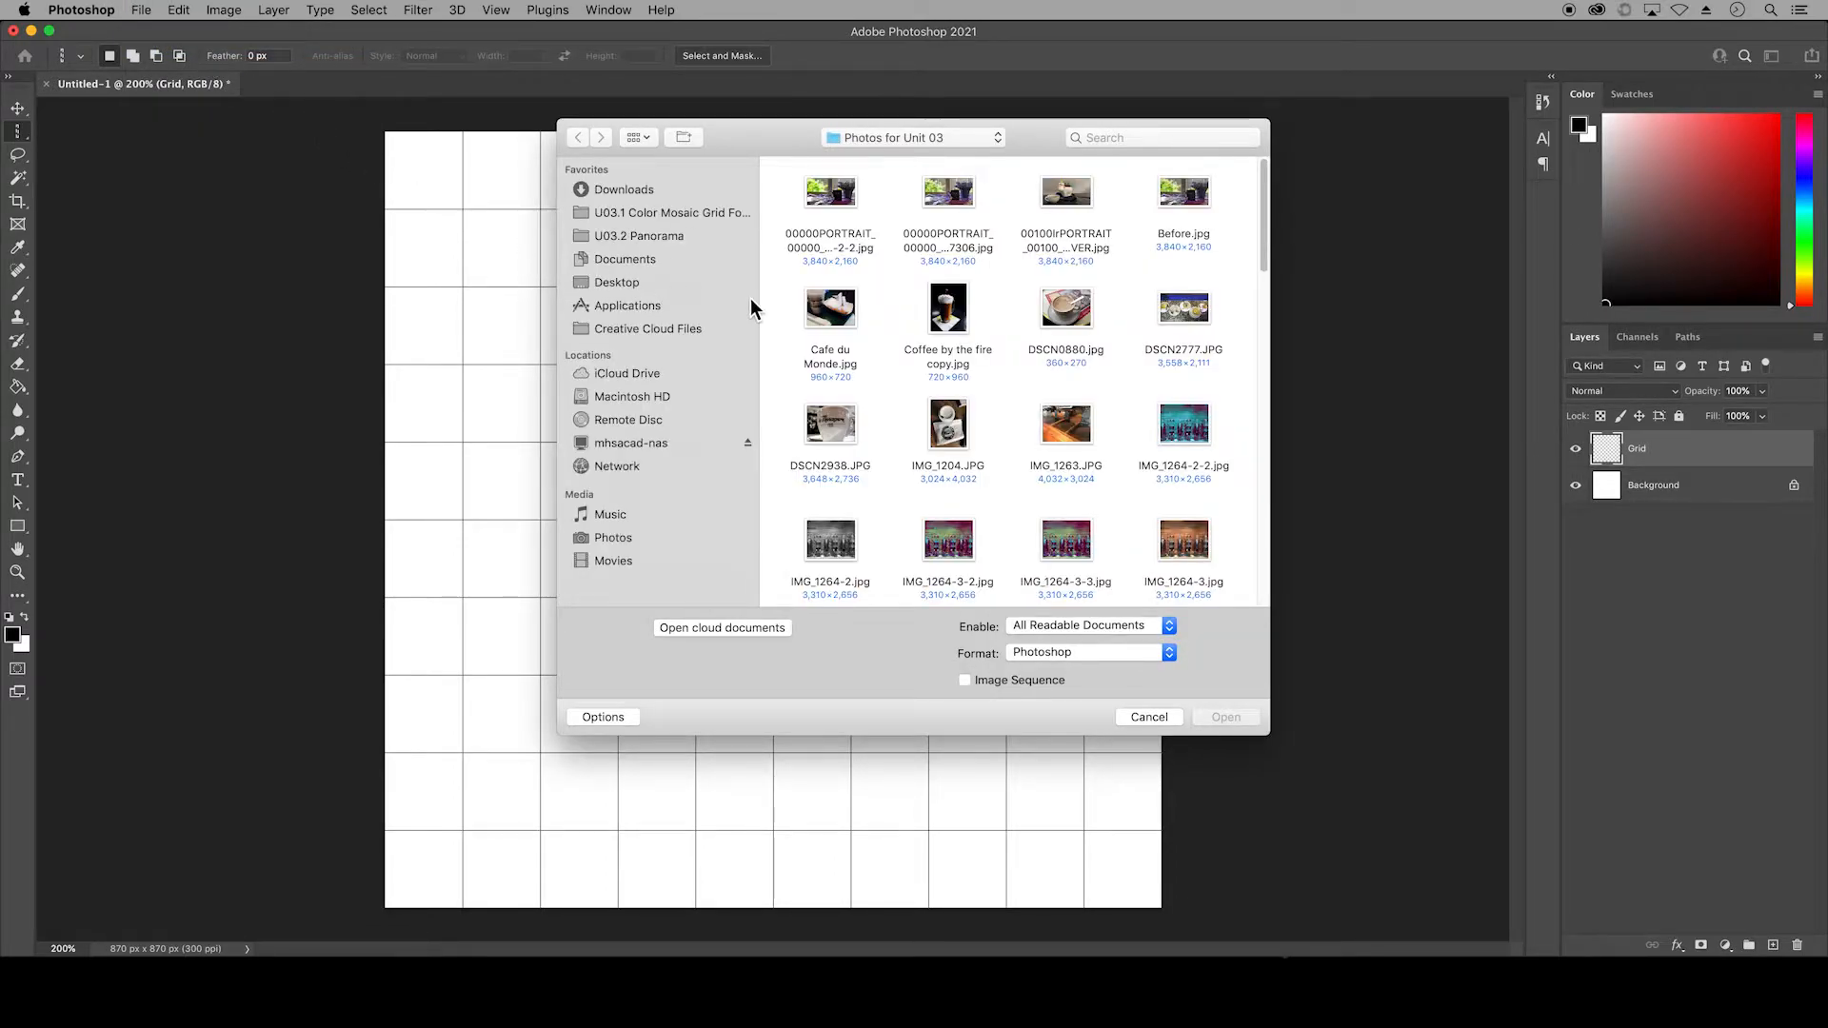
scroll(1050, 392, "down", 10)
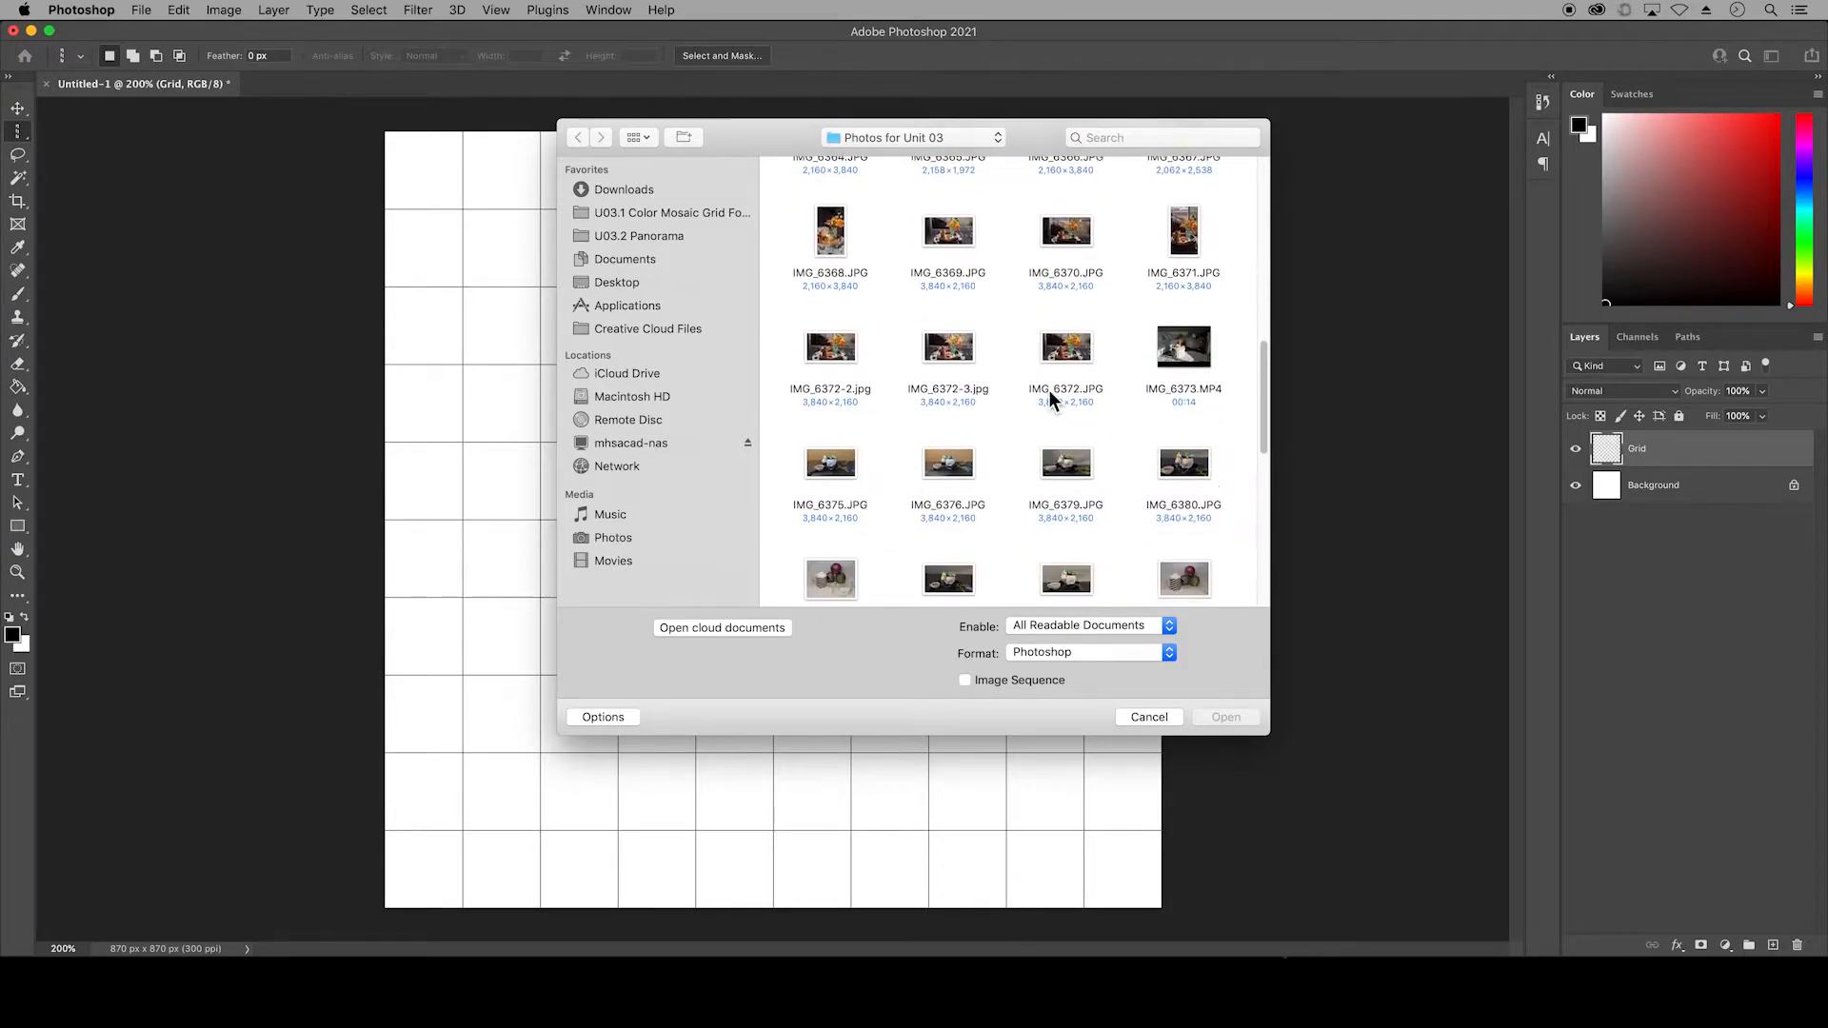
scroll(1050, 395, "down", 8)
scroll(1049, 395, "down", 3)
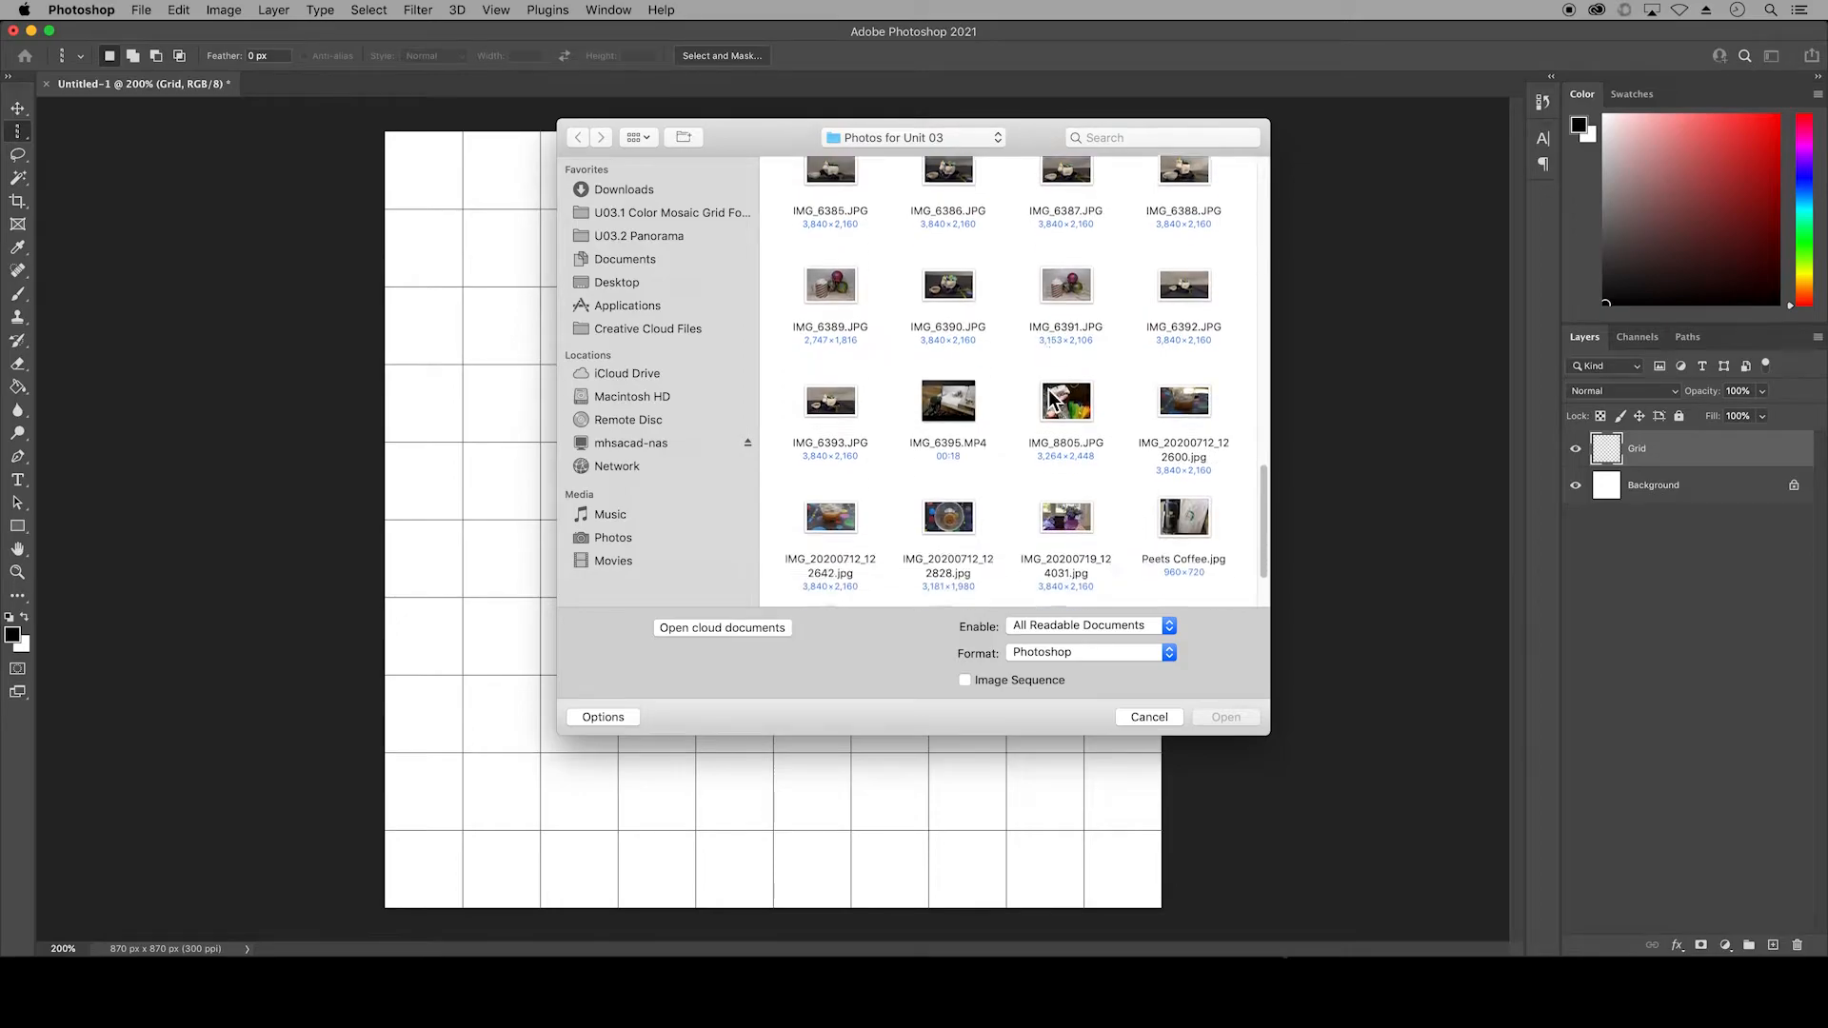
left_click(1066, 523)
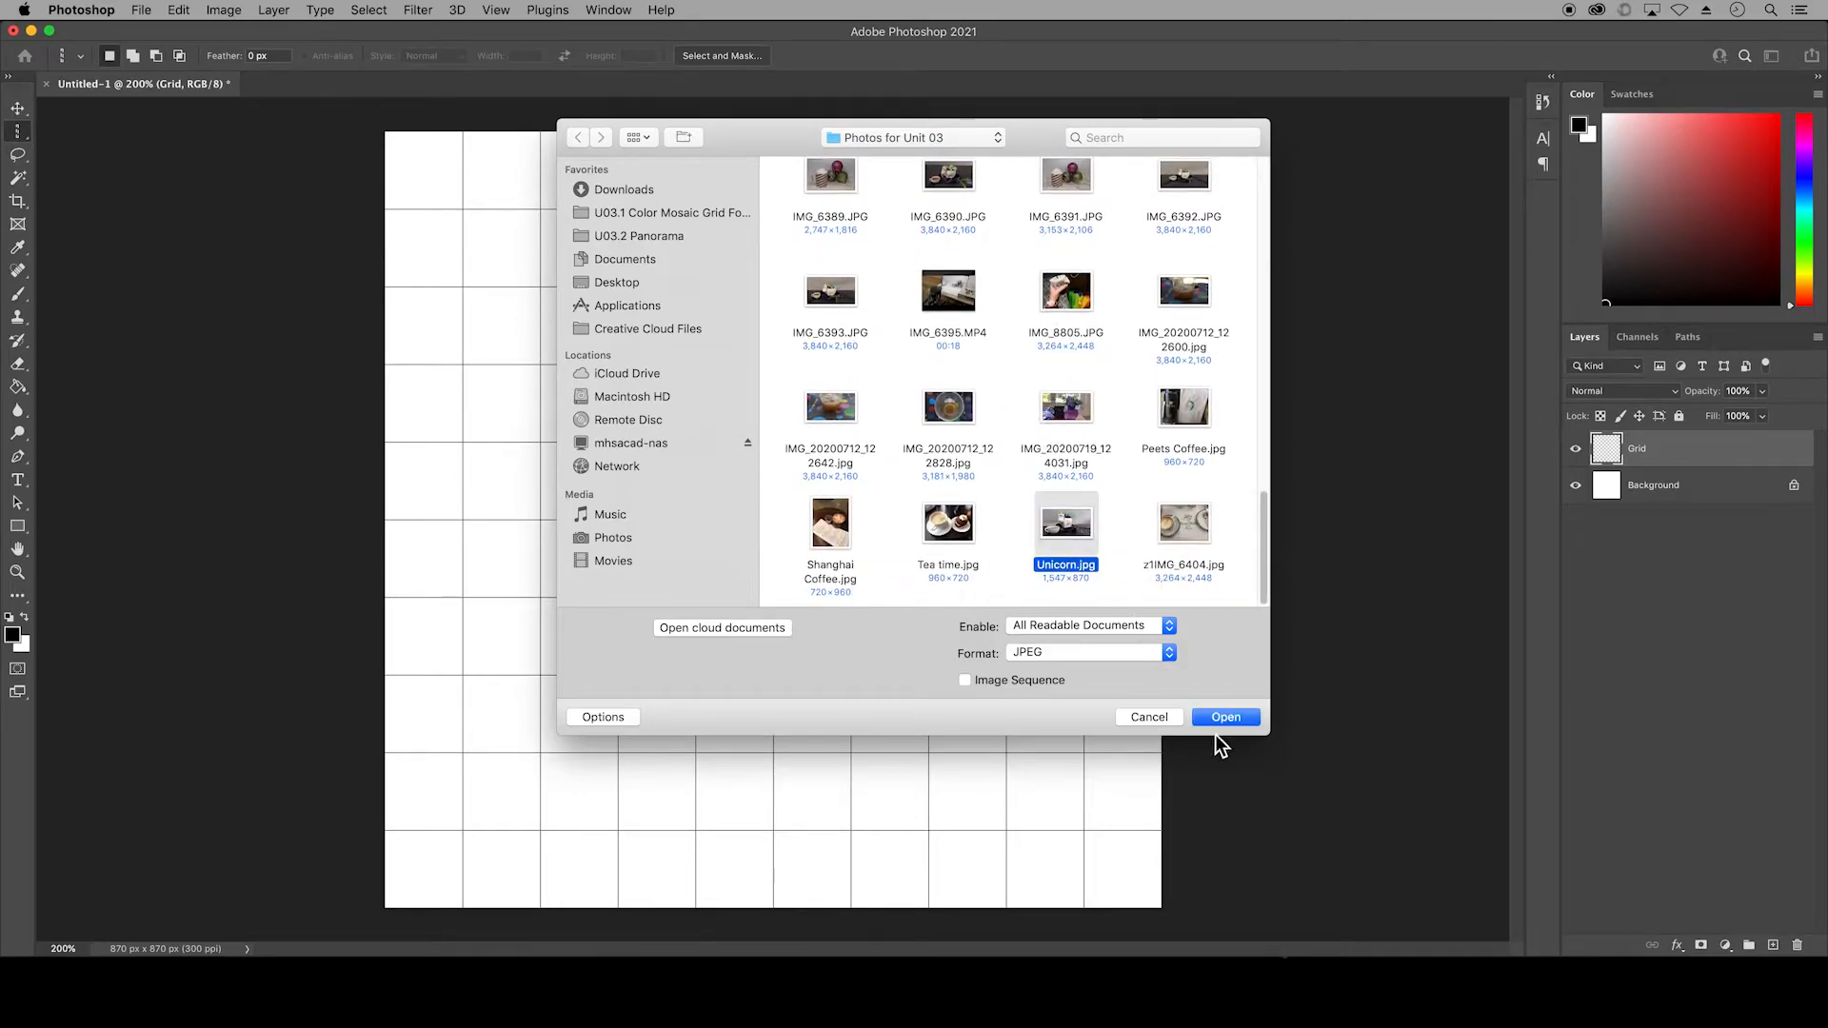
left_click(1226, 718)
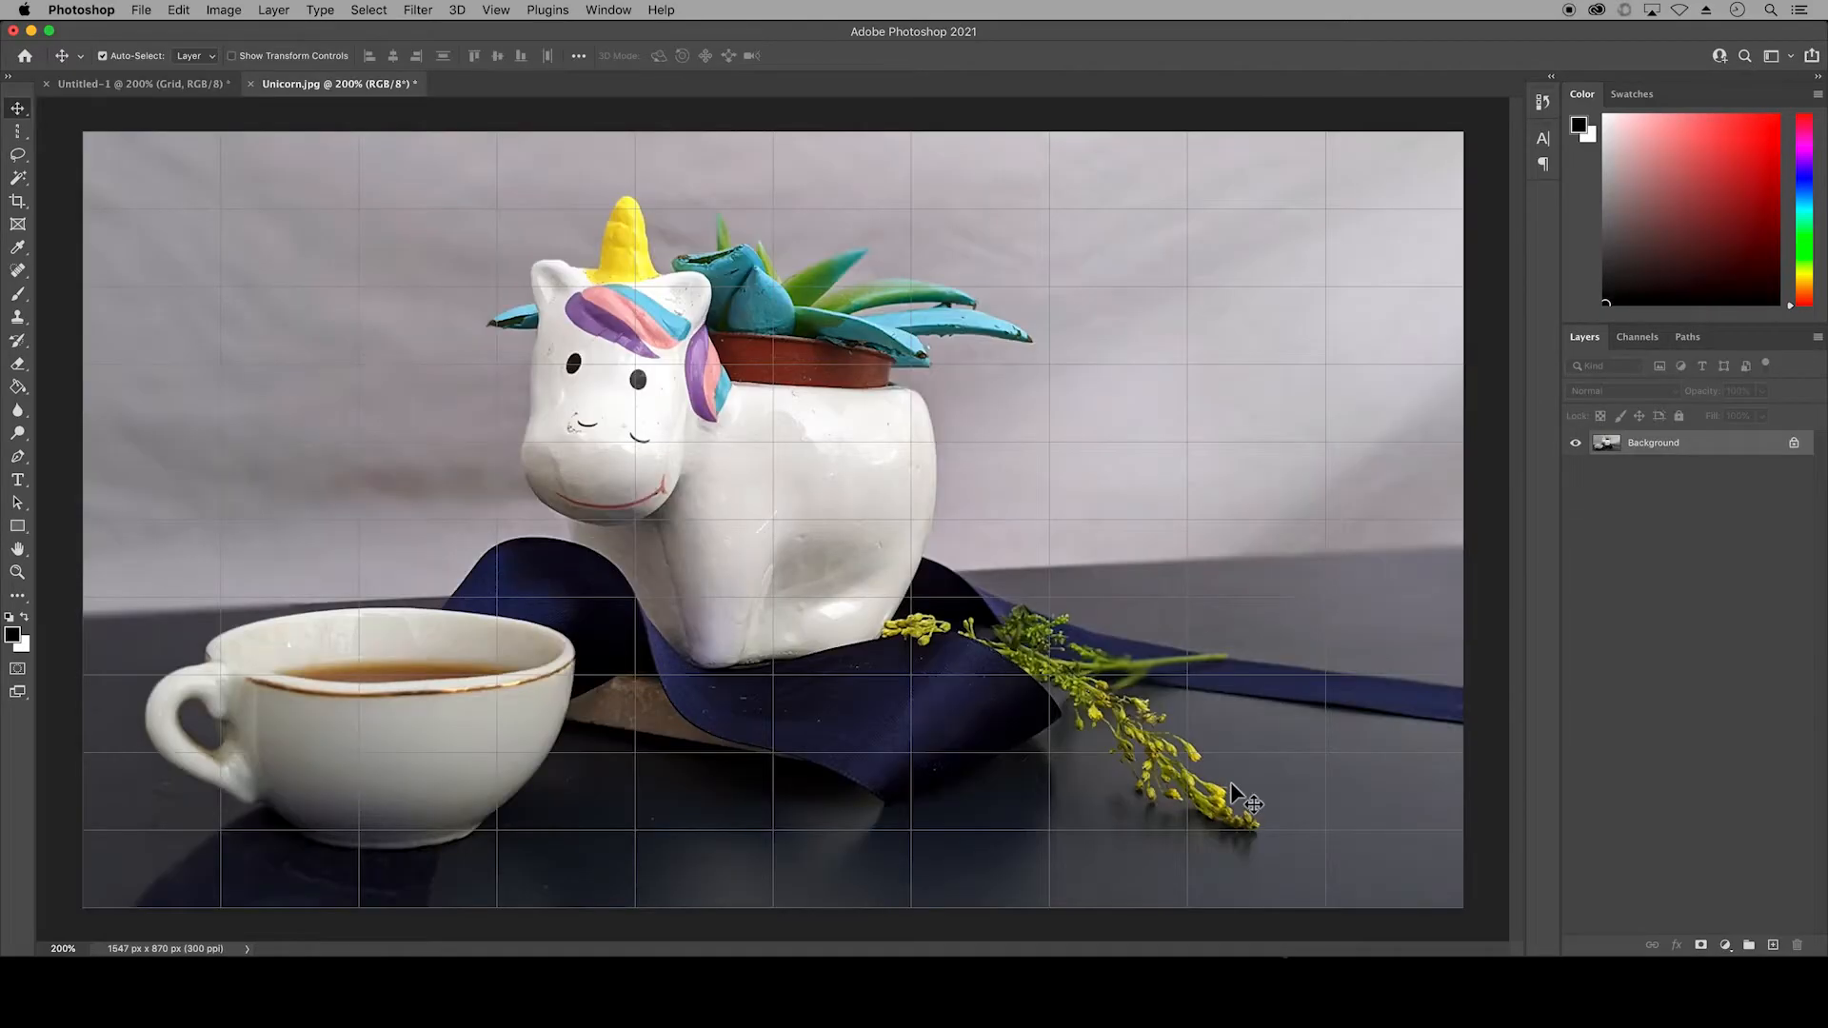
Step: Crop the unicorn photo at an 870 x 870 ratio, shifting the frame to include most of the teacup and the unicorn planter
left_click(18, 204)
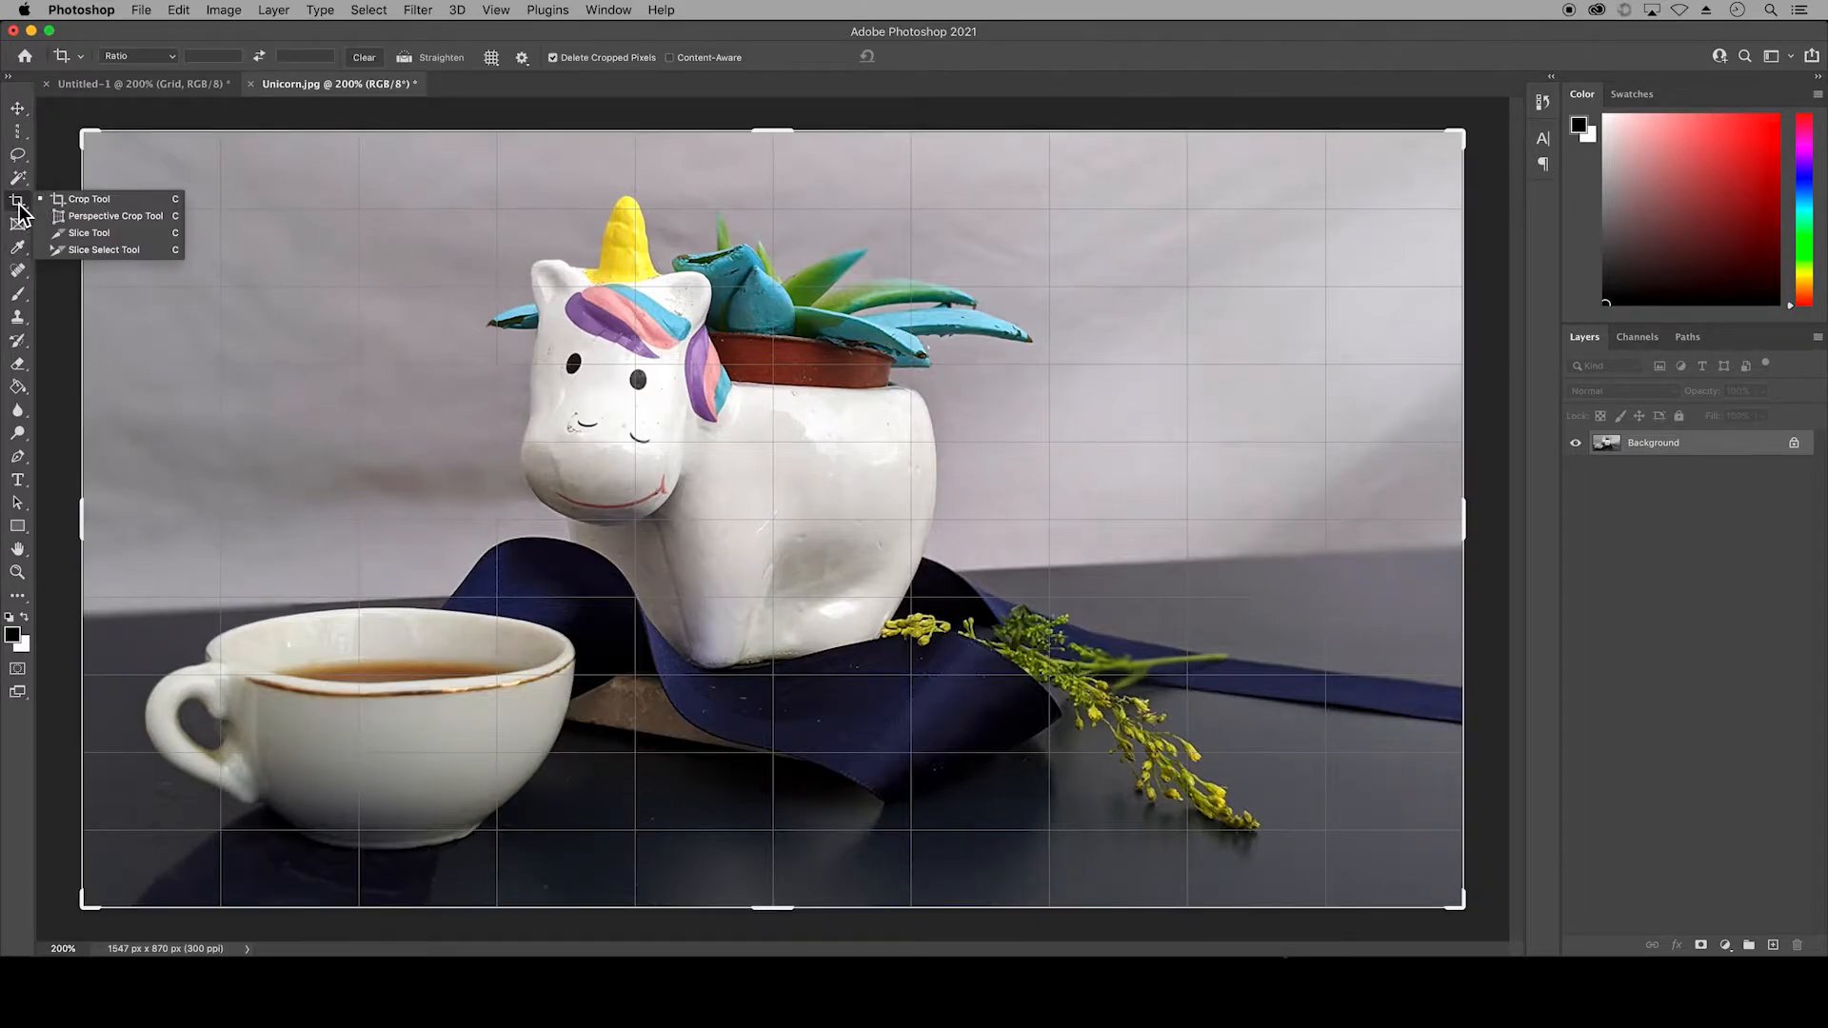
left_click(203, 57)
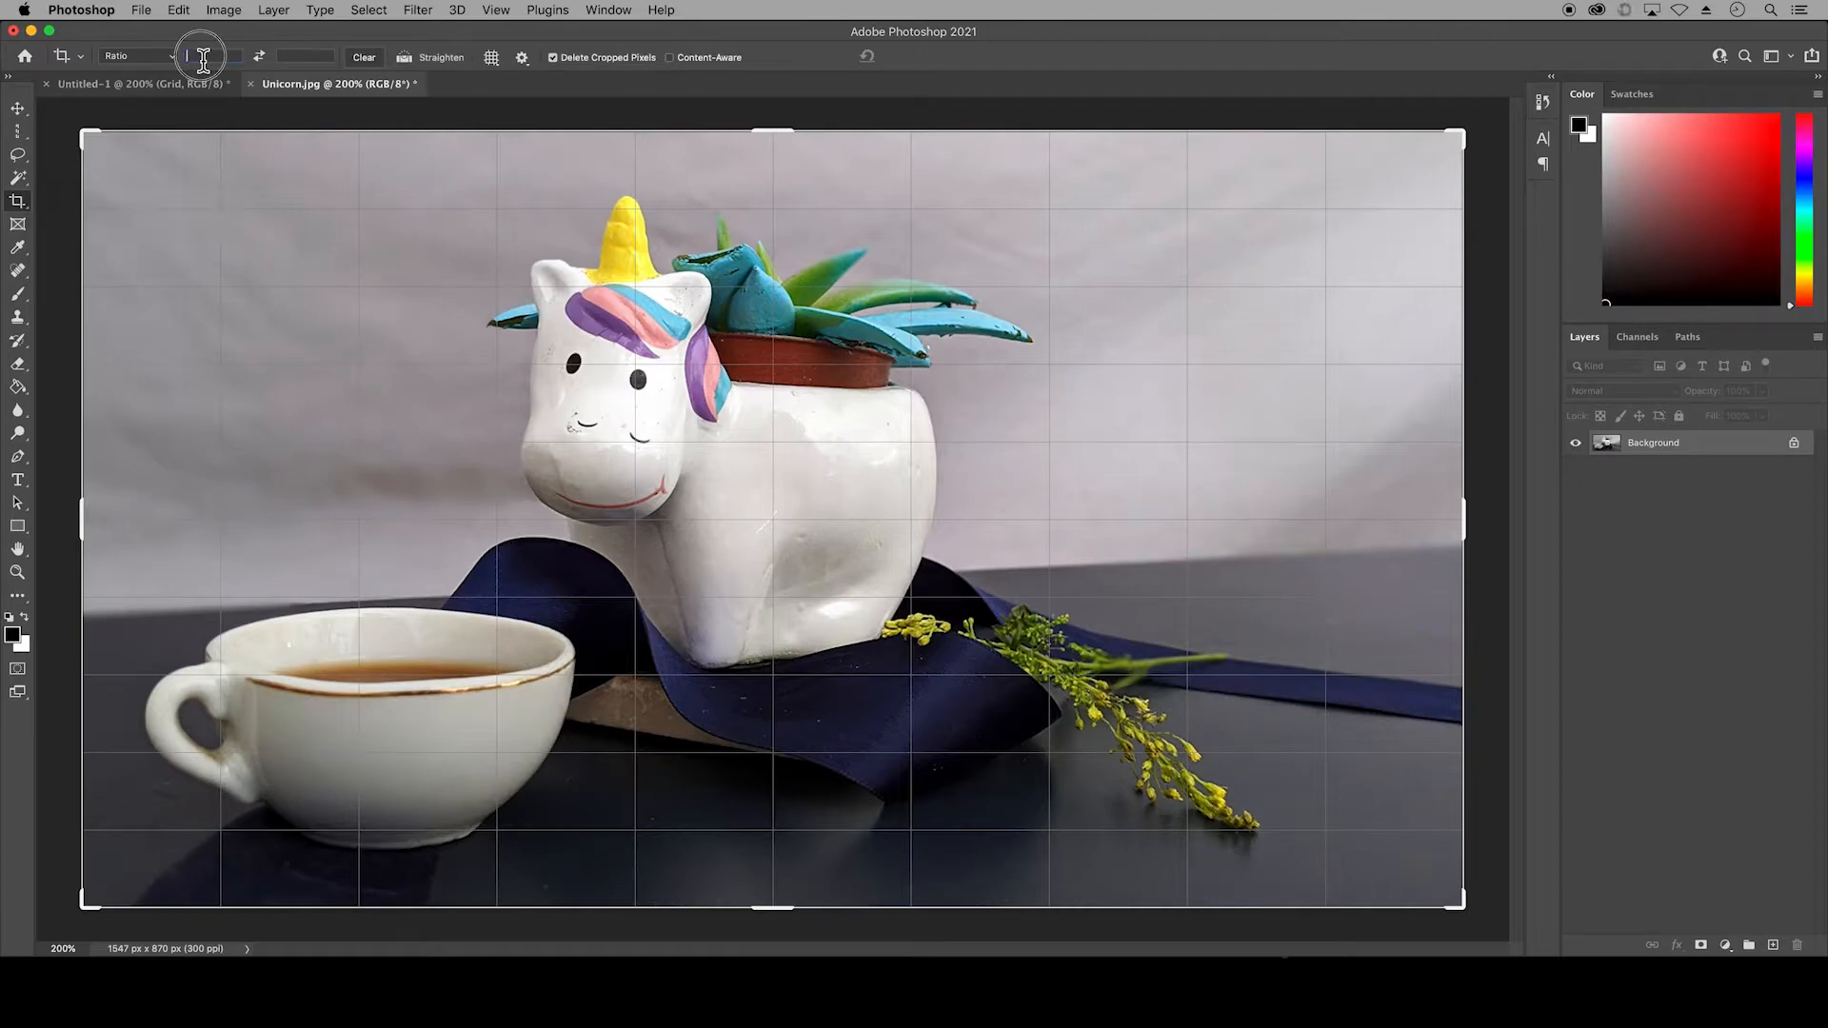
type("870")
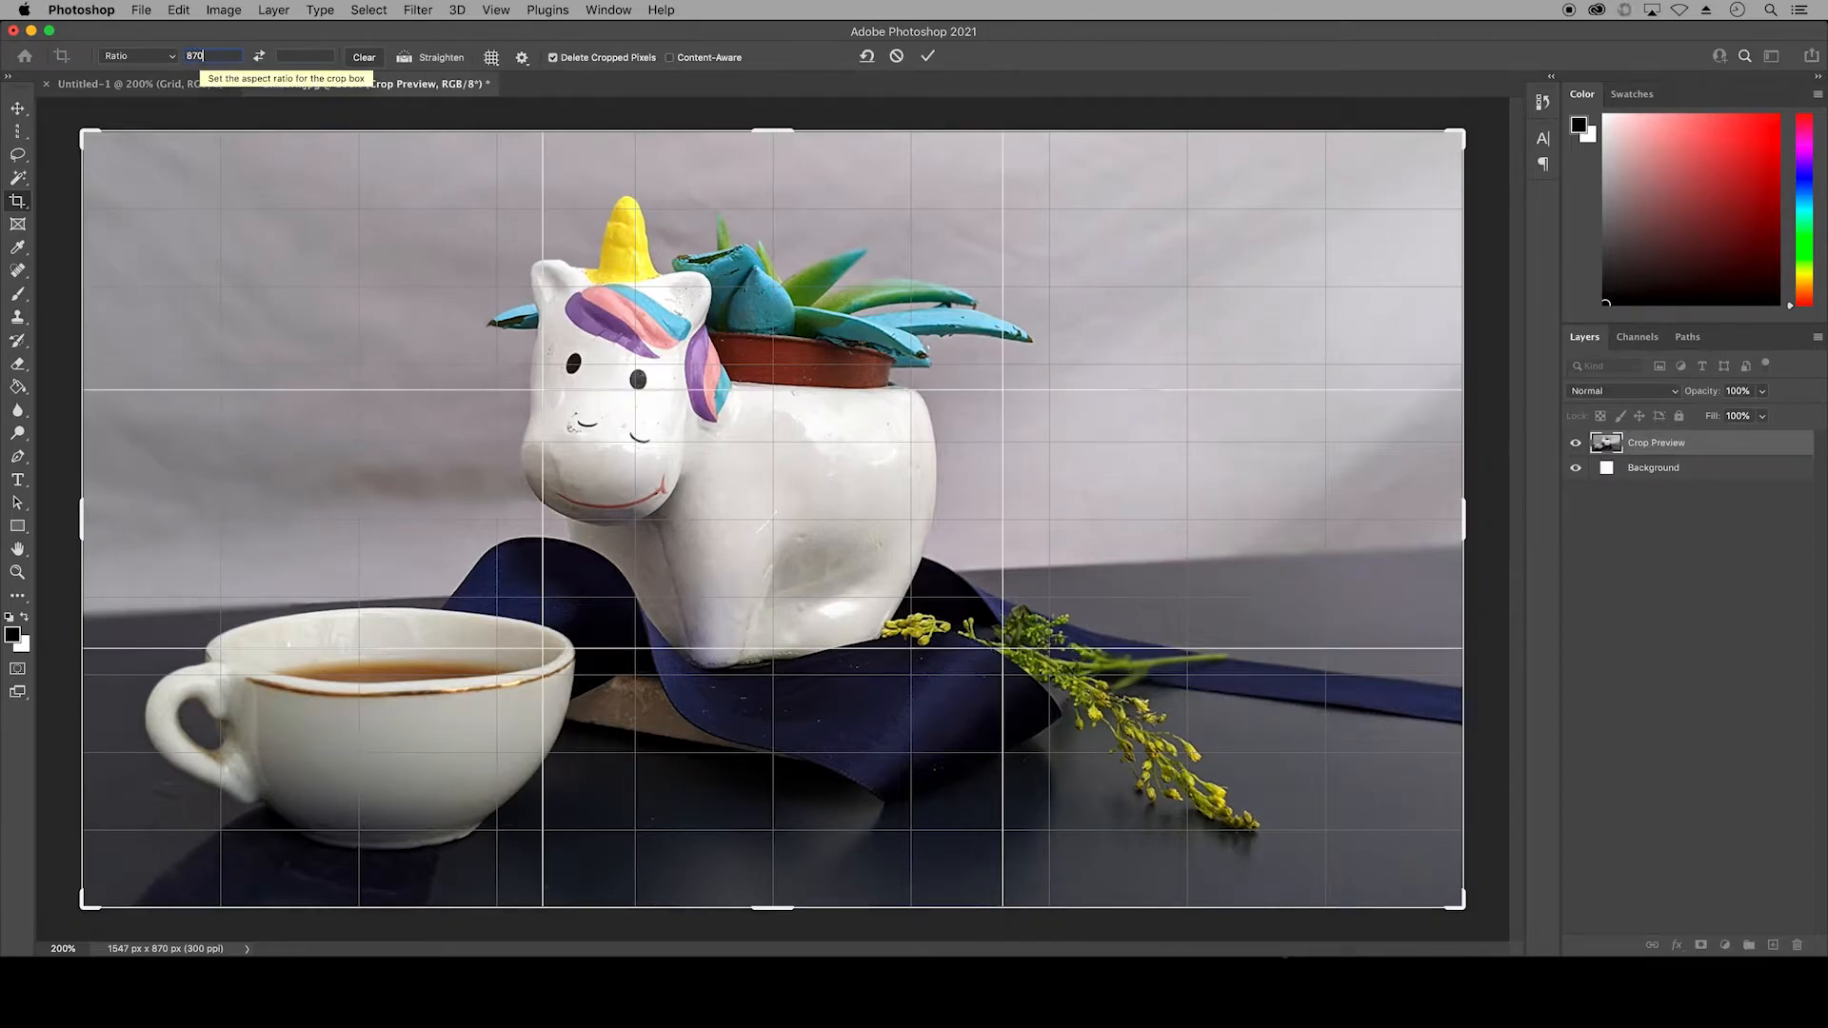
key("Tab")
type("870")
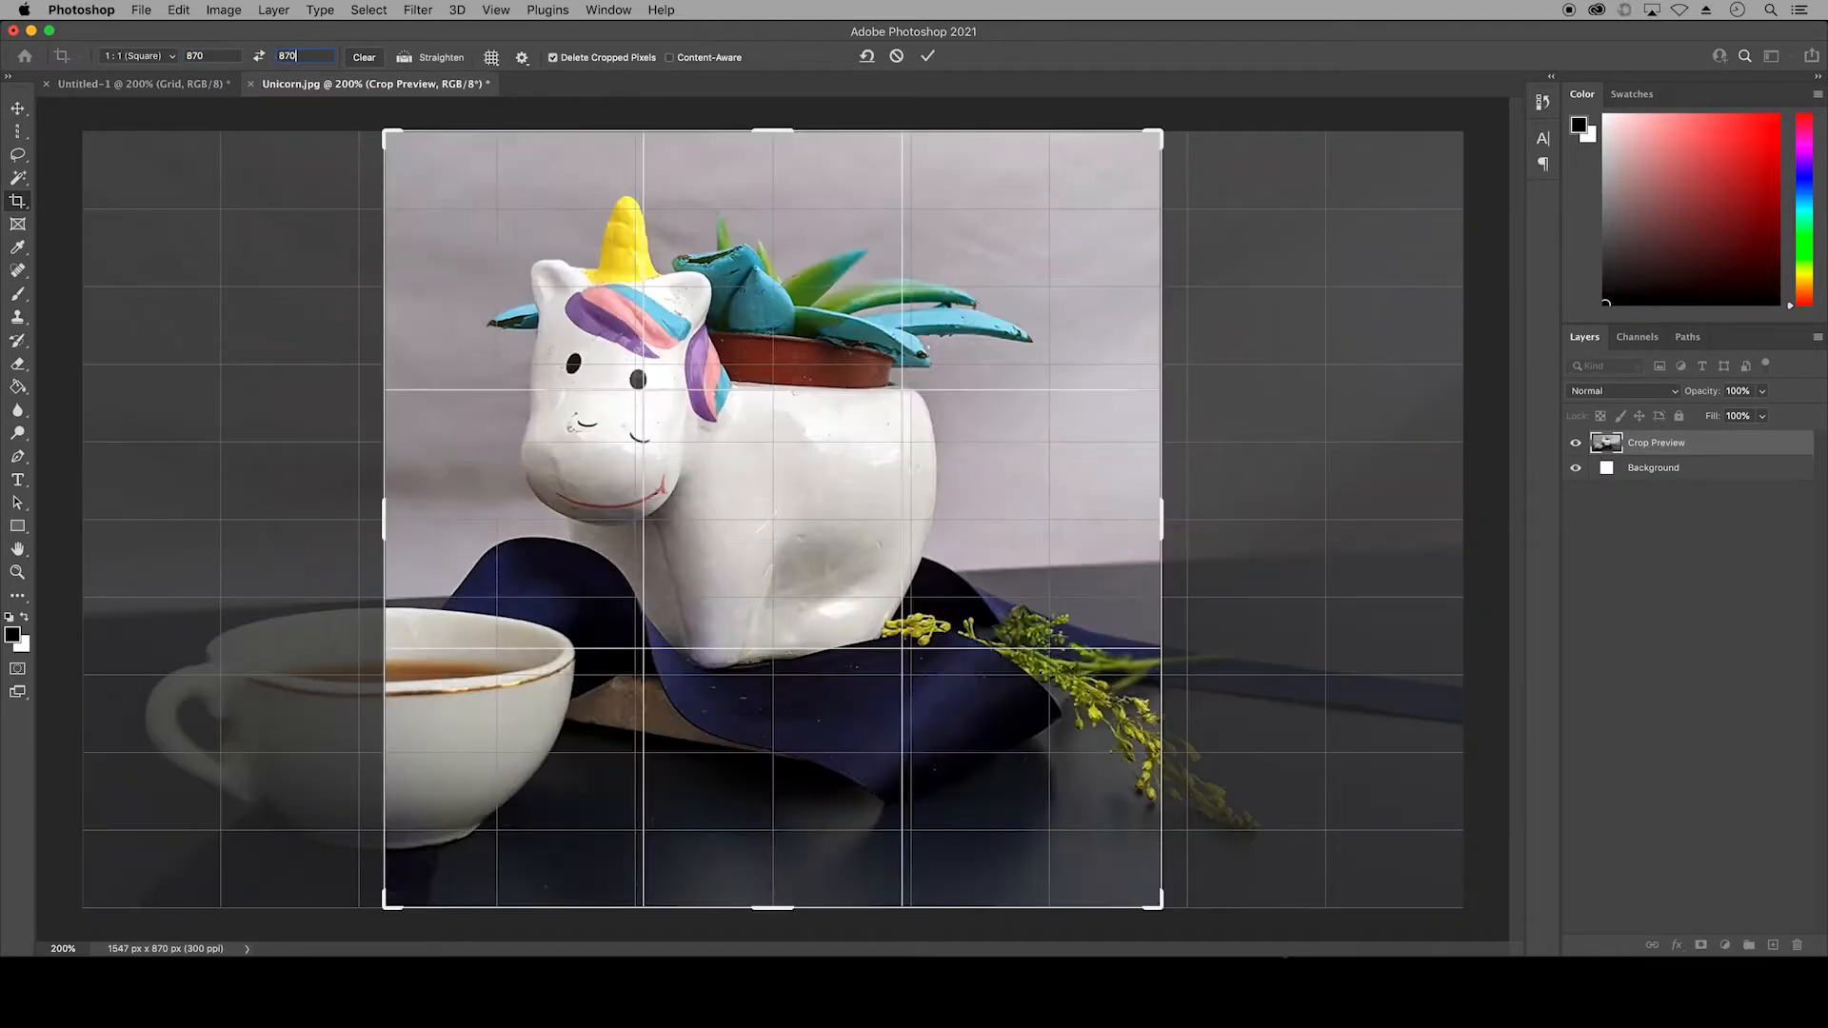
left_click_drag(483, 516, 676, 516)
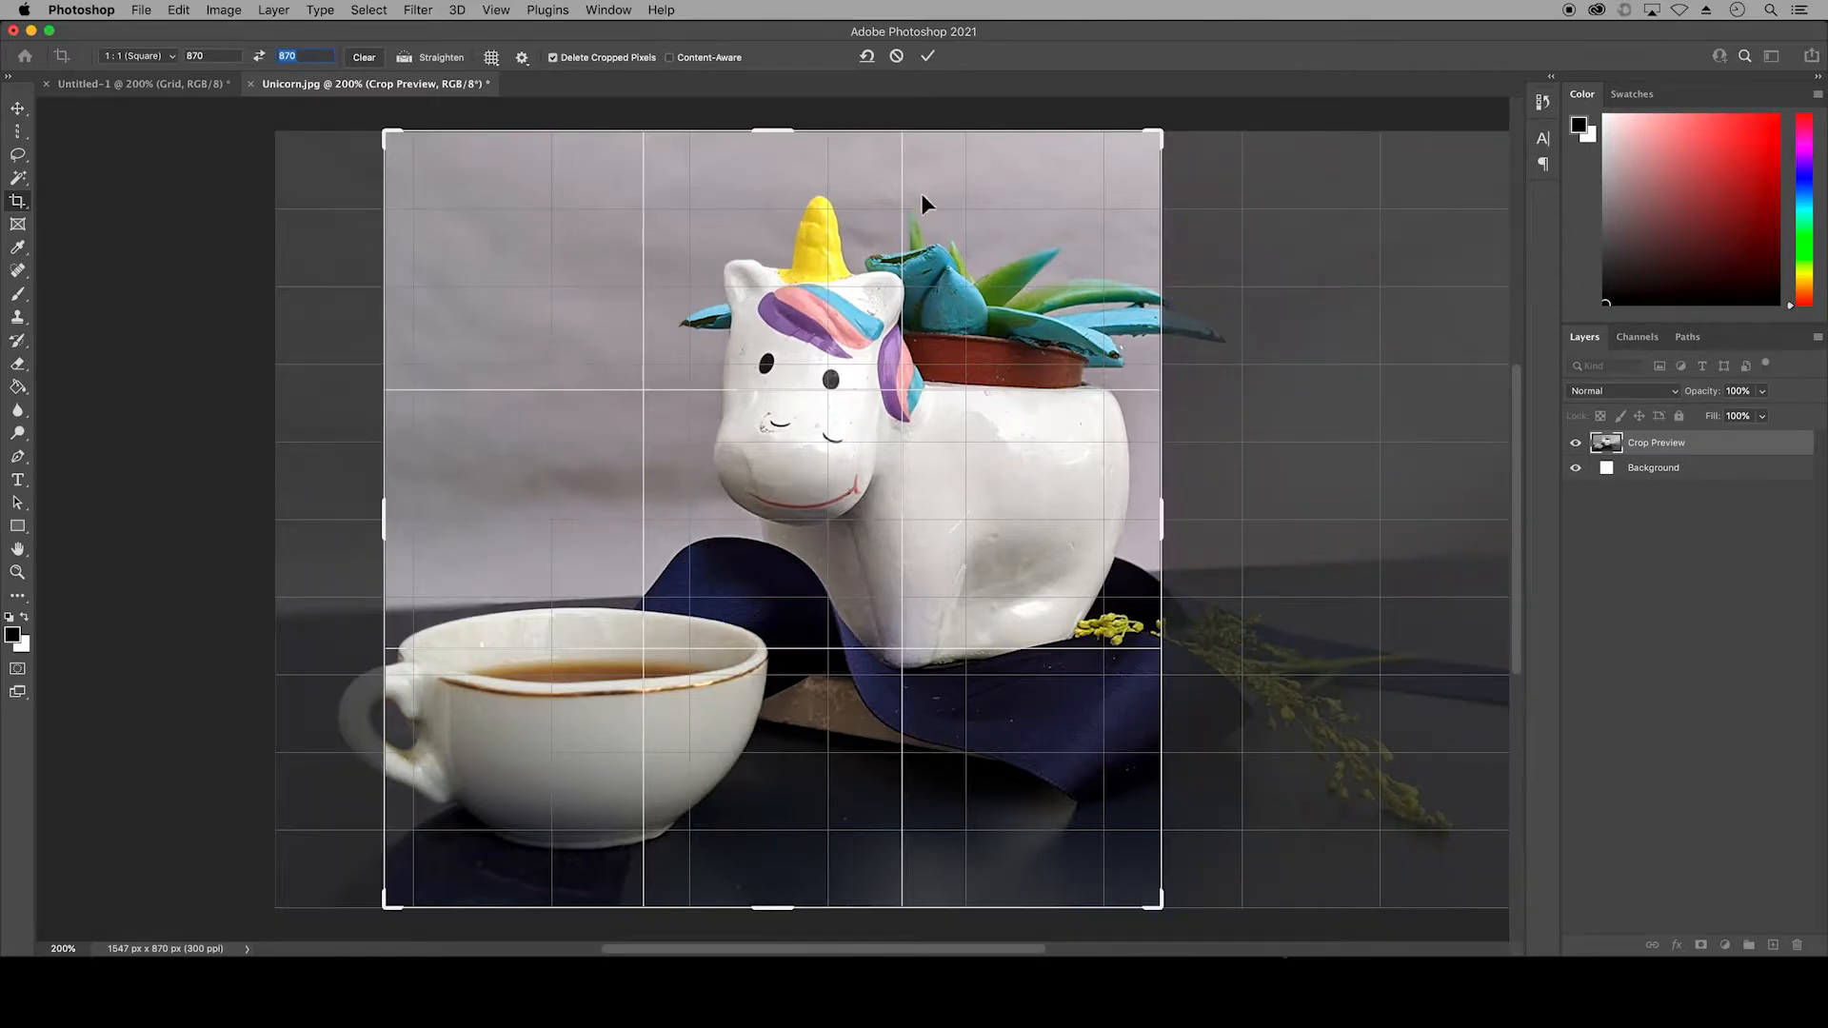
left_click(933, 60)
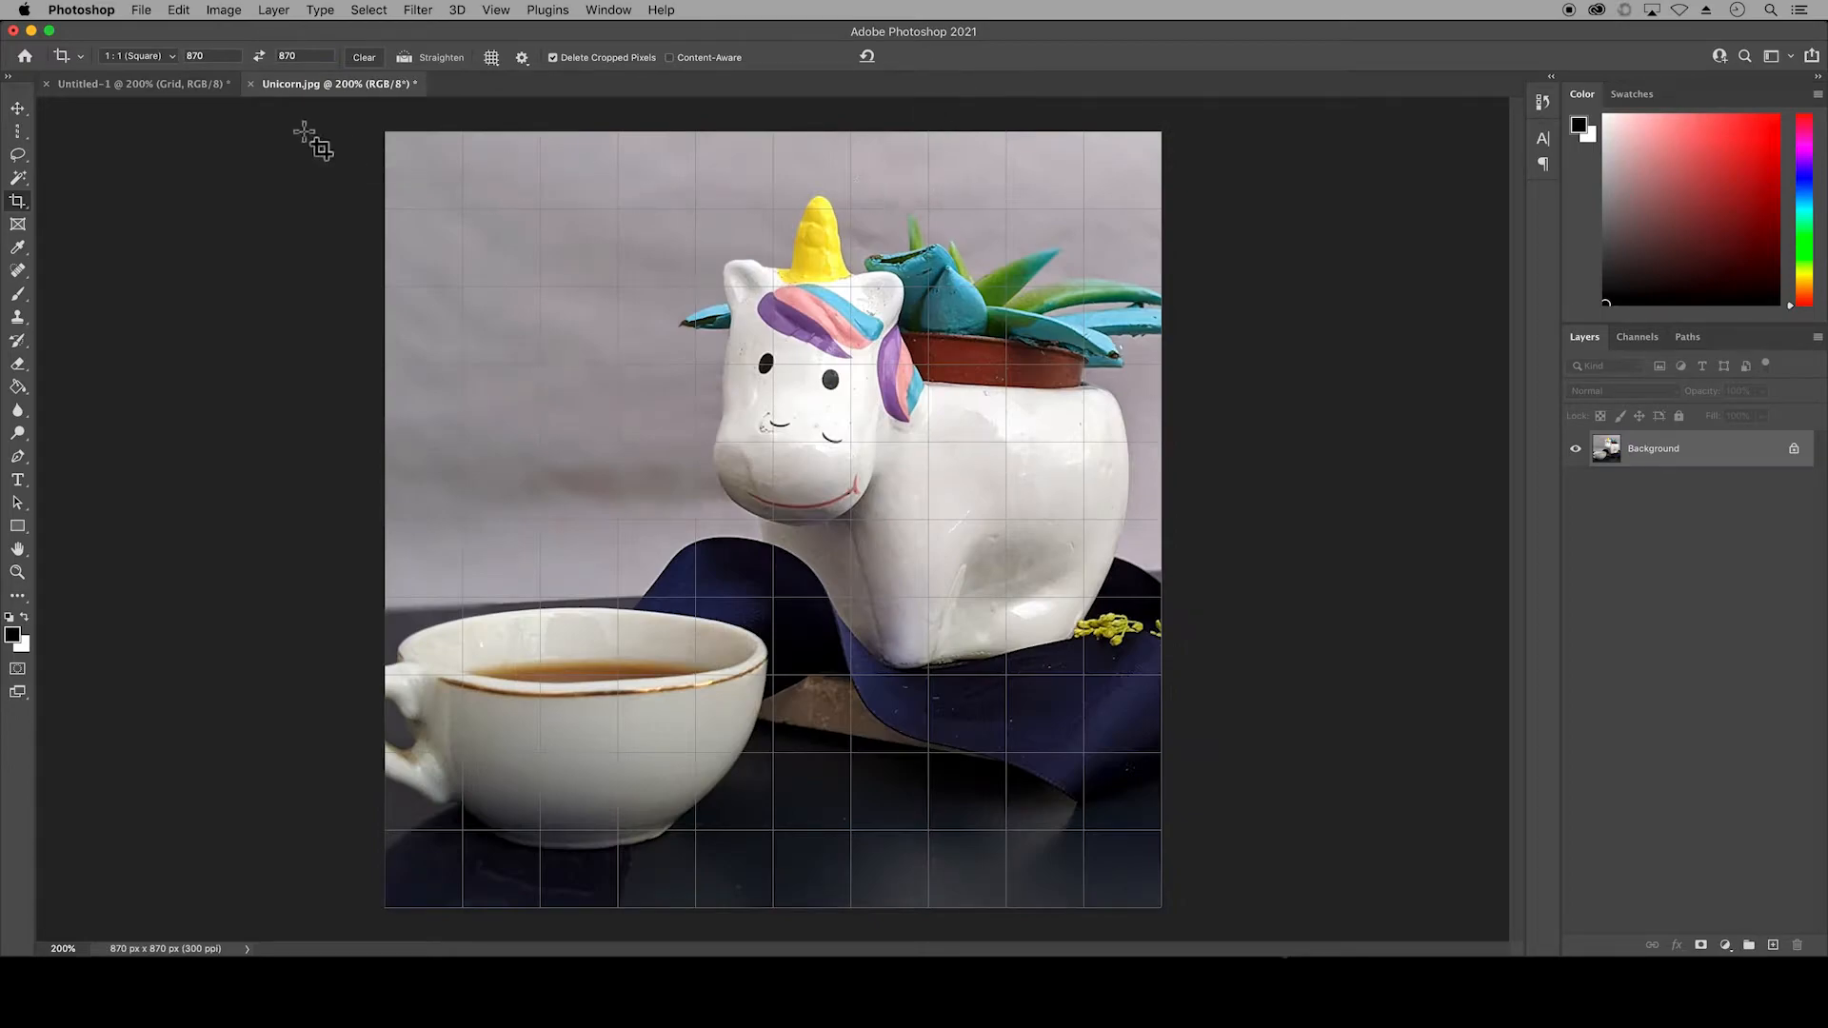
Step: Check the cropped photo's pixel dimensions and resolution in the Image Size settings
left_click(234, 13)
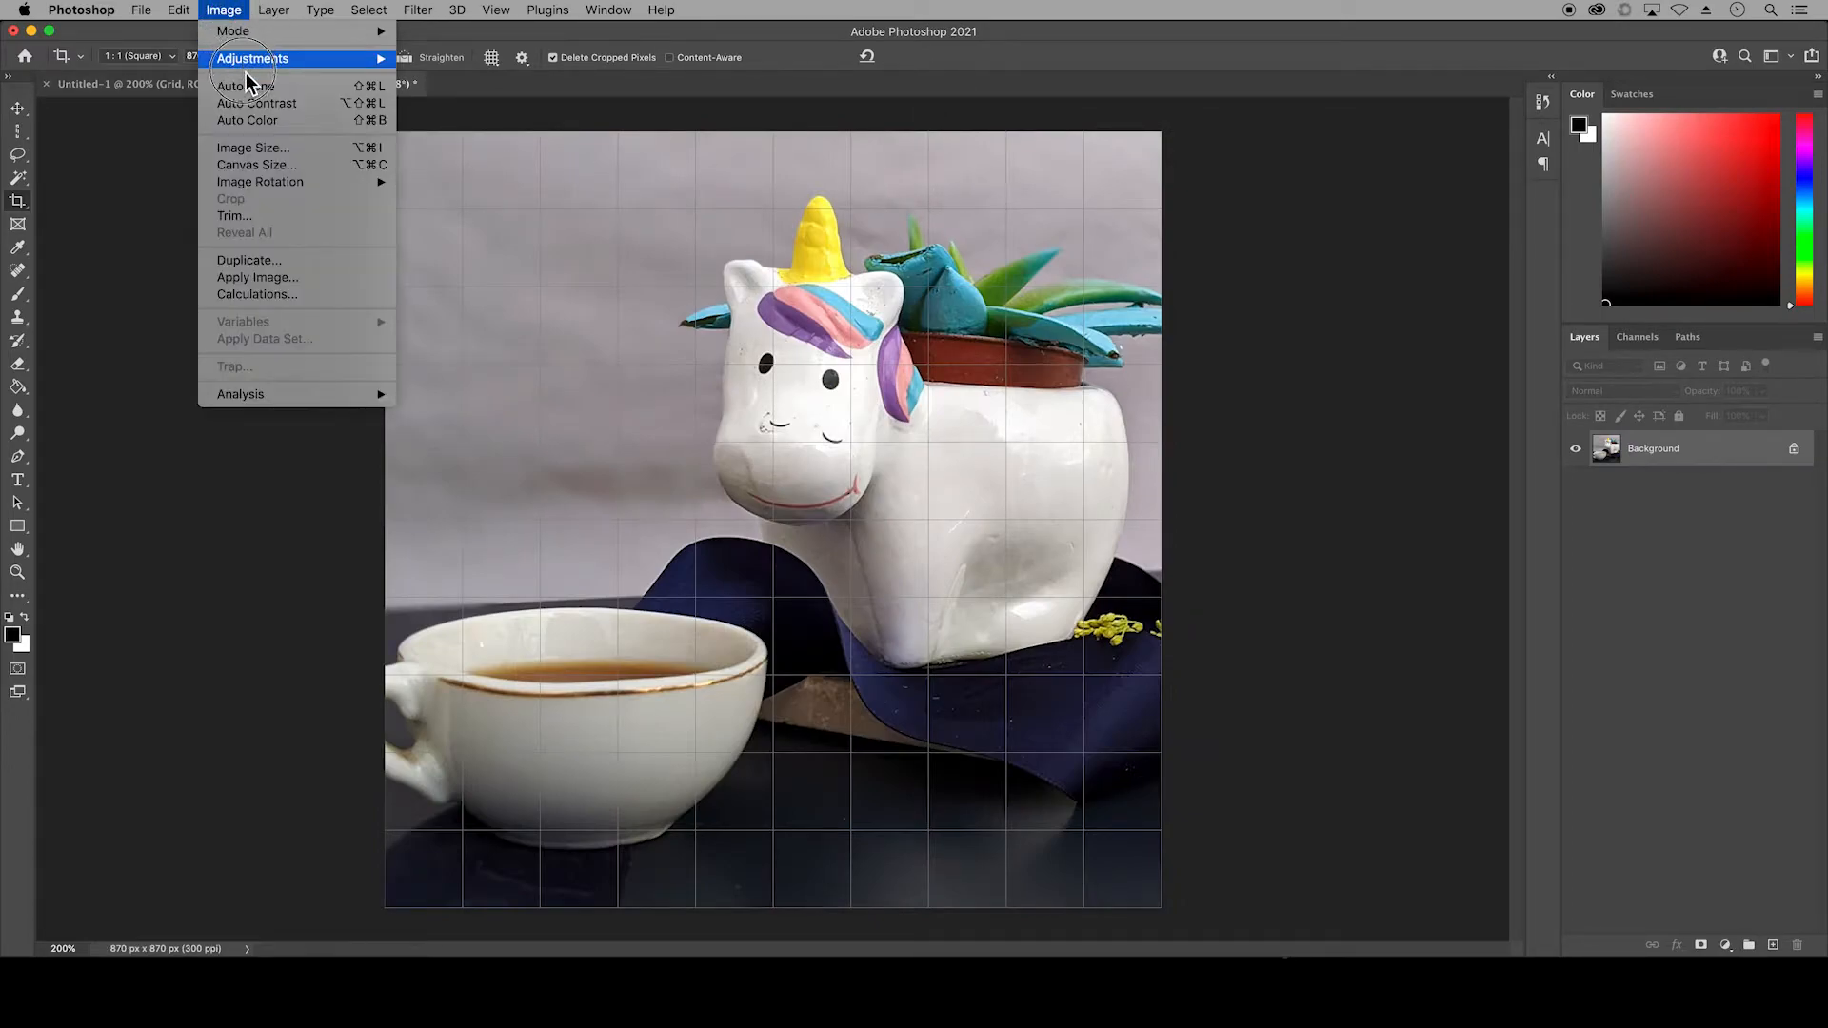
left_click(312, 150)
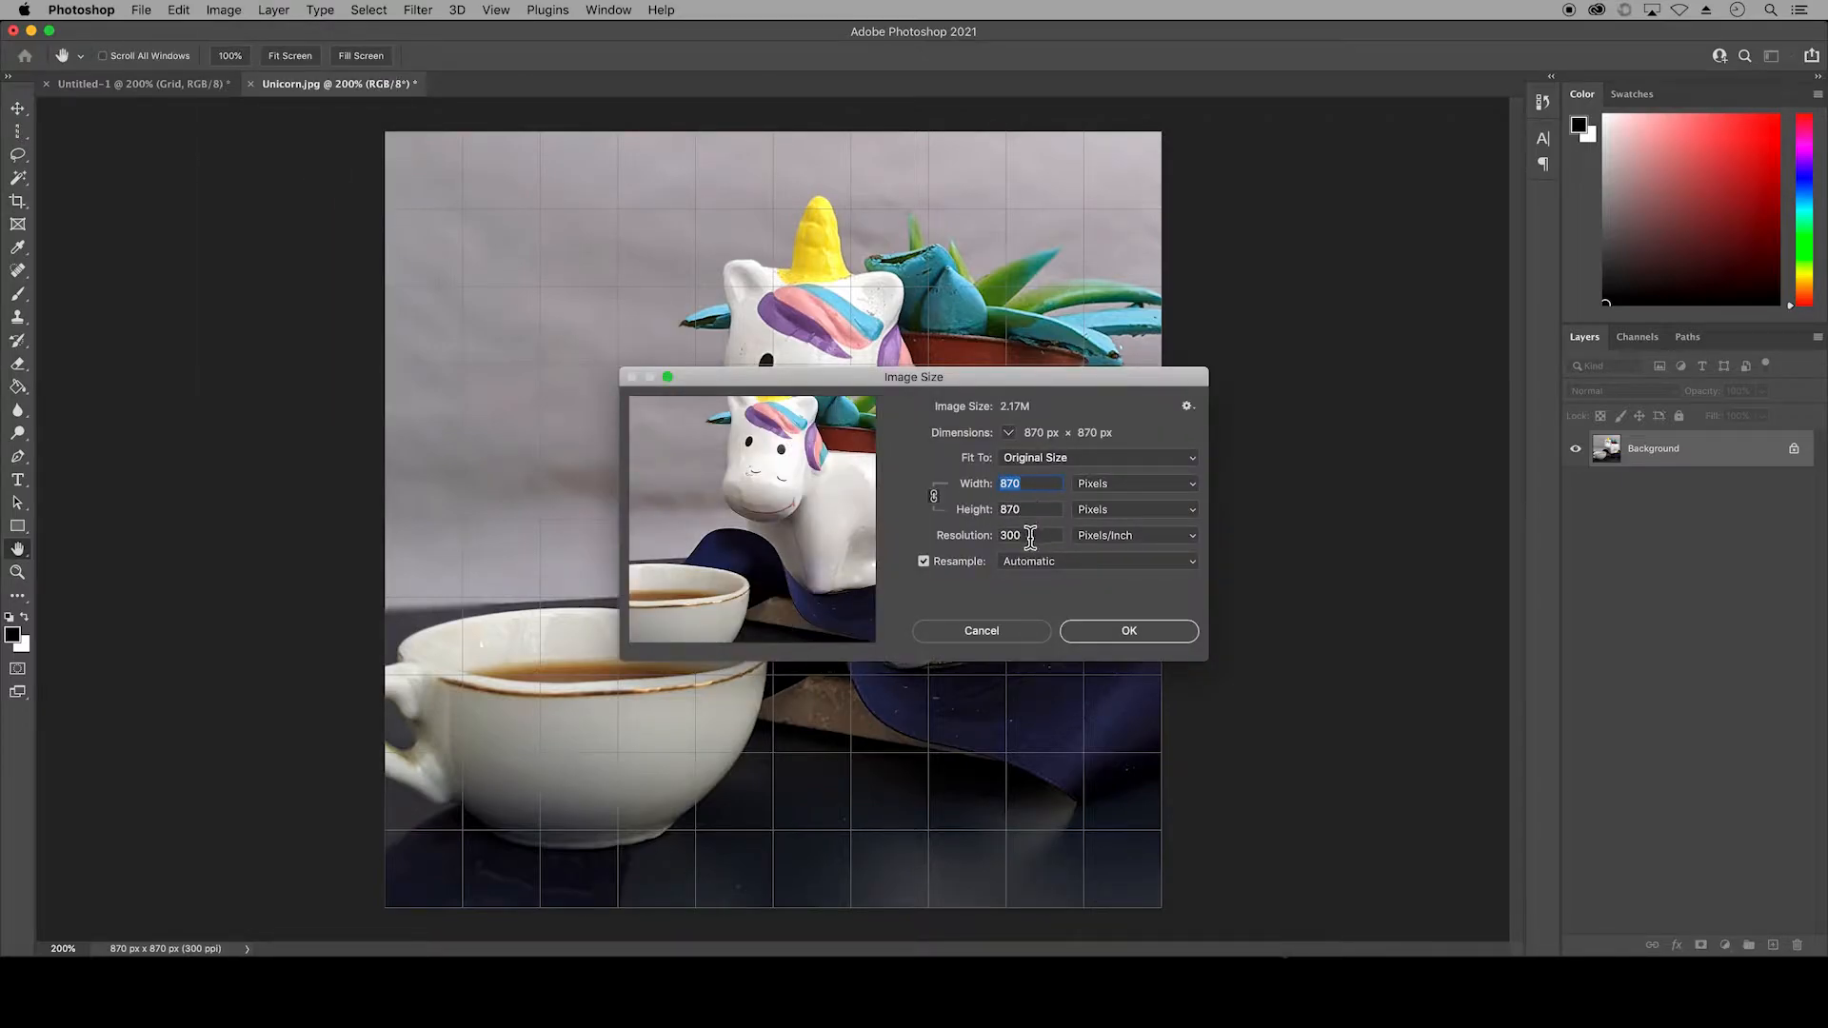
left_click(1098, 631)
key("c")
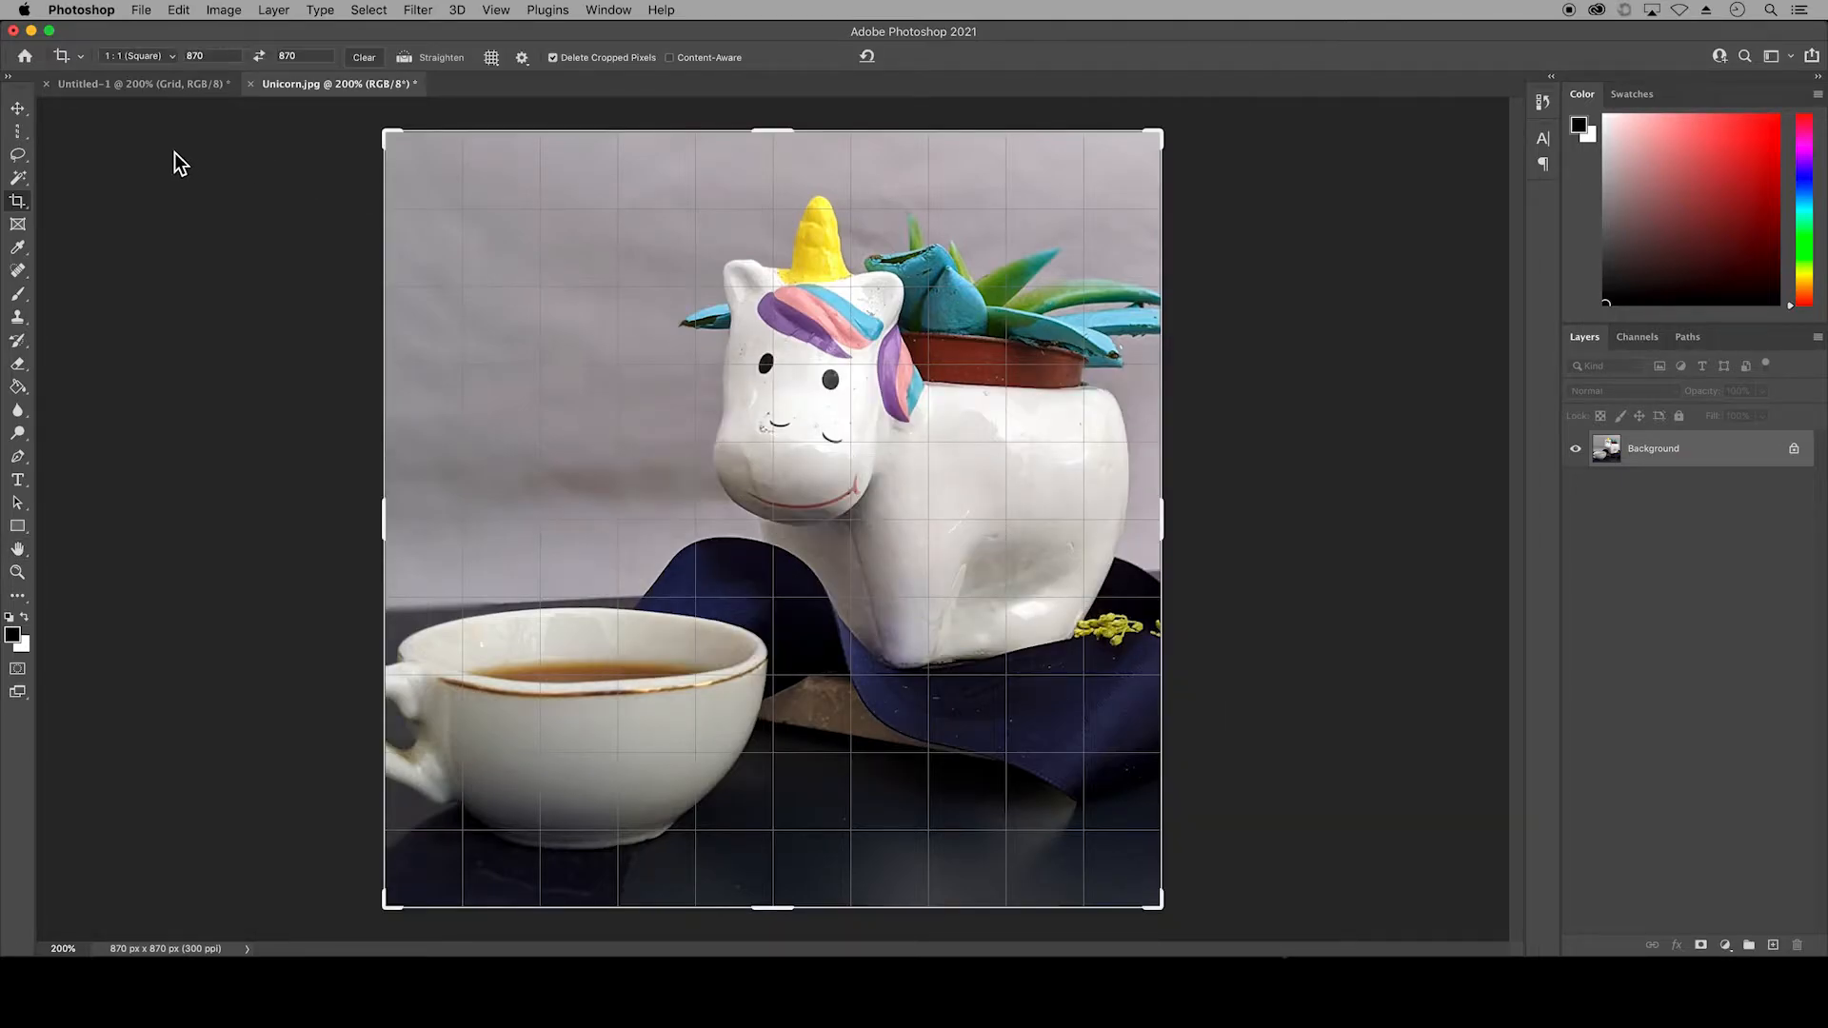
Step: Copy the cropped photo into the Untitled-1 grid document with the Move tool and align it to the canvas edges
left_click(21, 111)
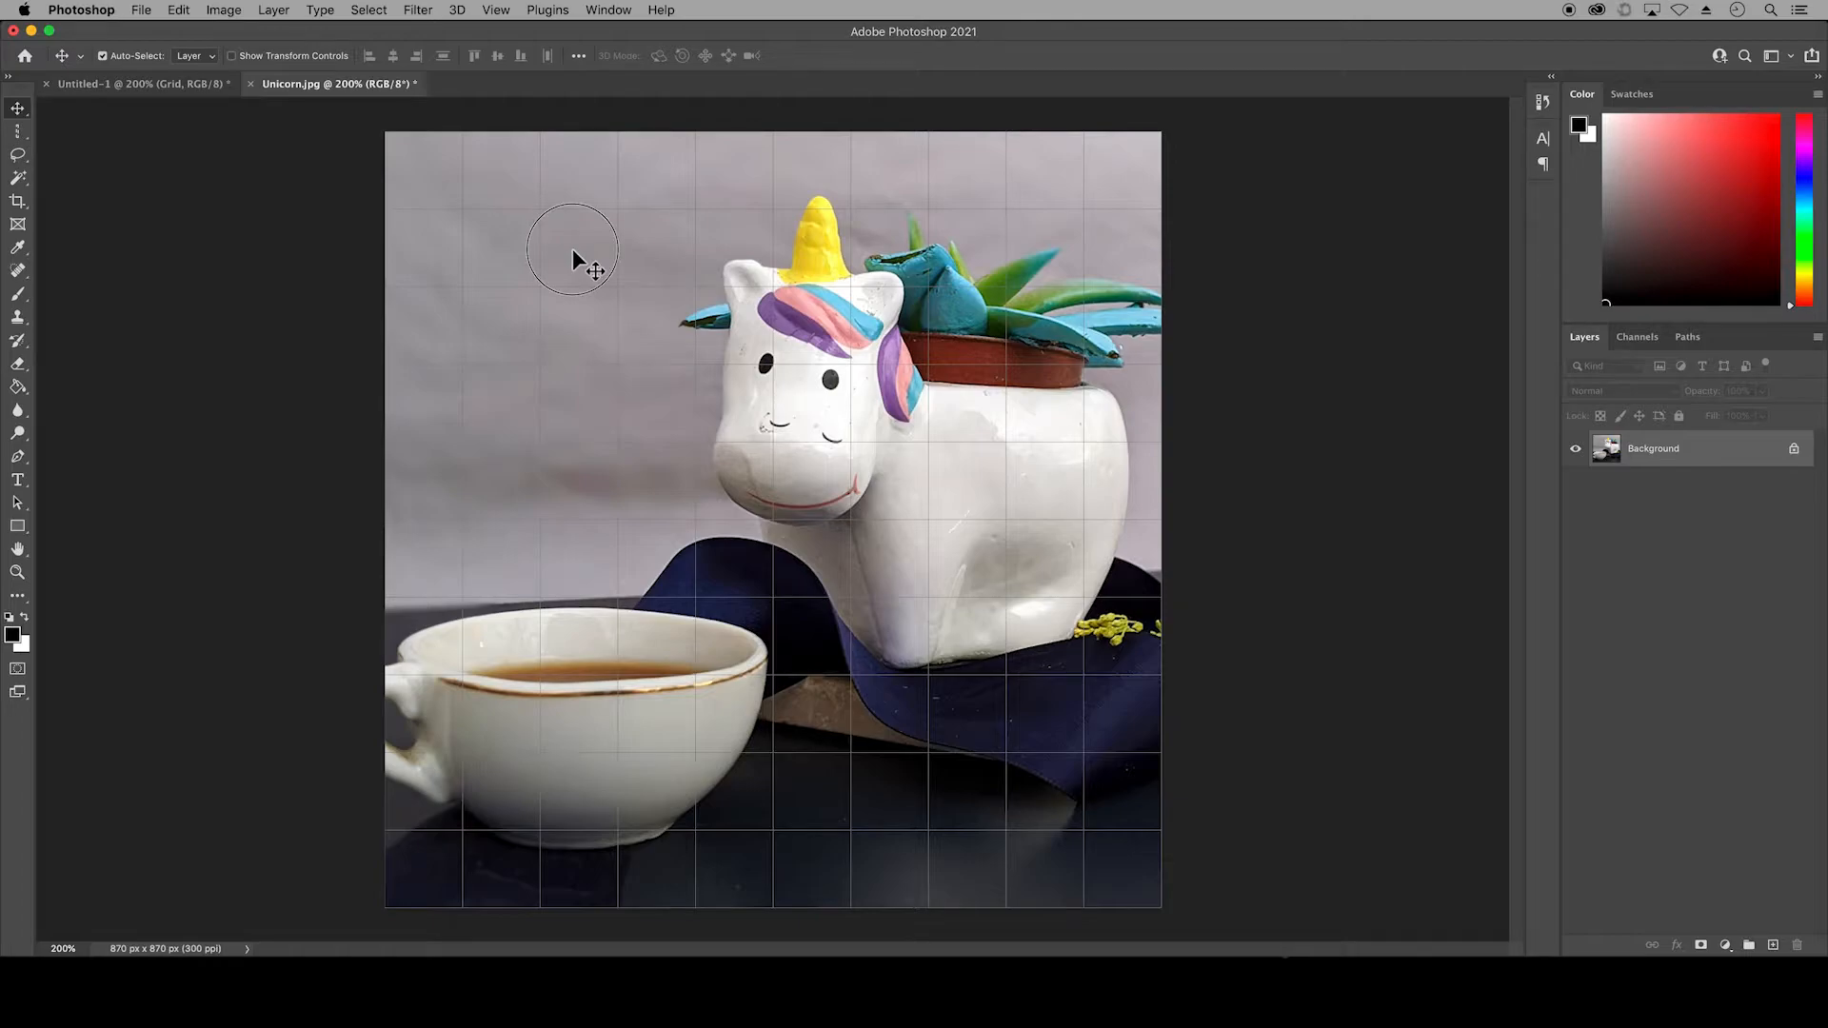
left_click_drag(574, 257, 181, 89)
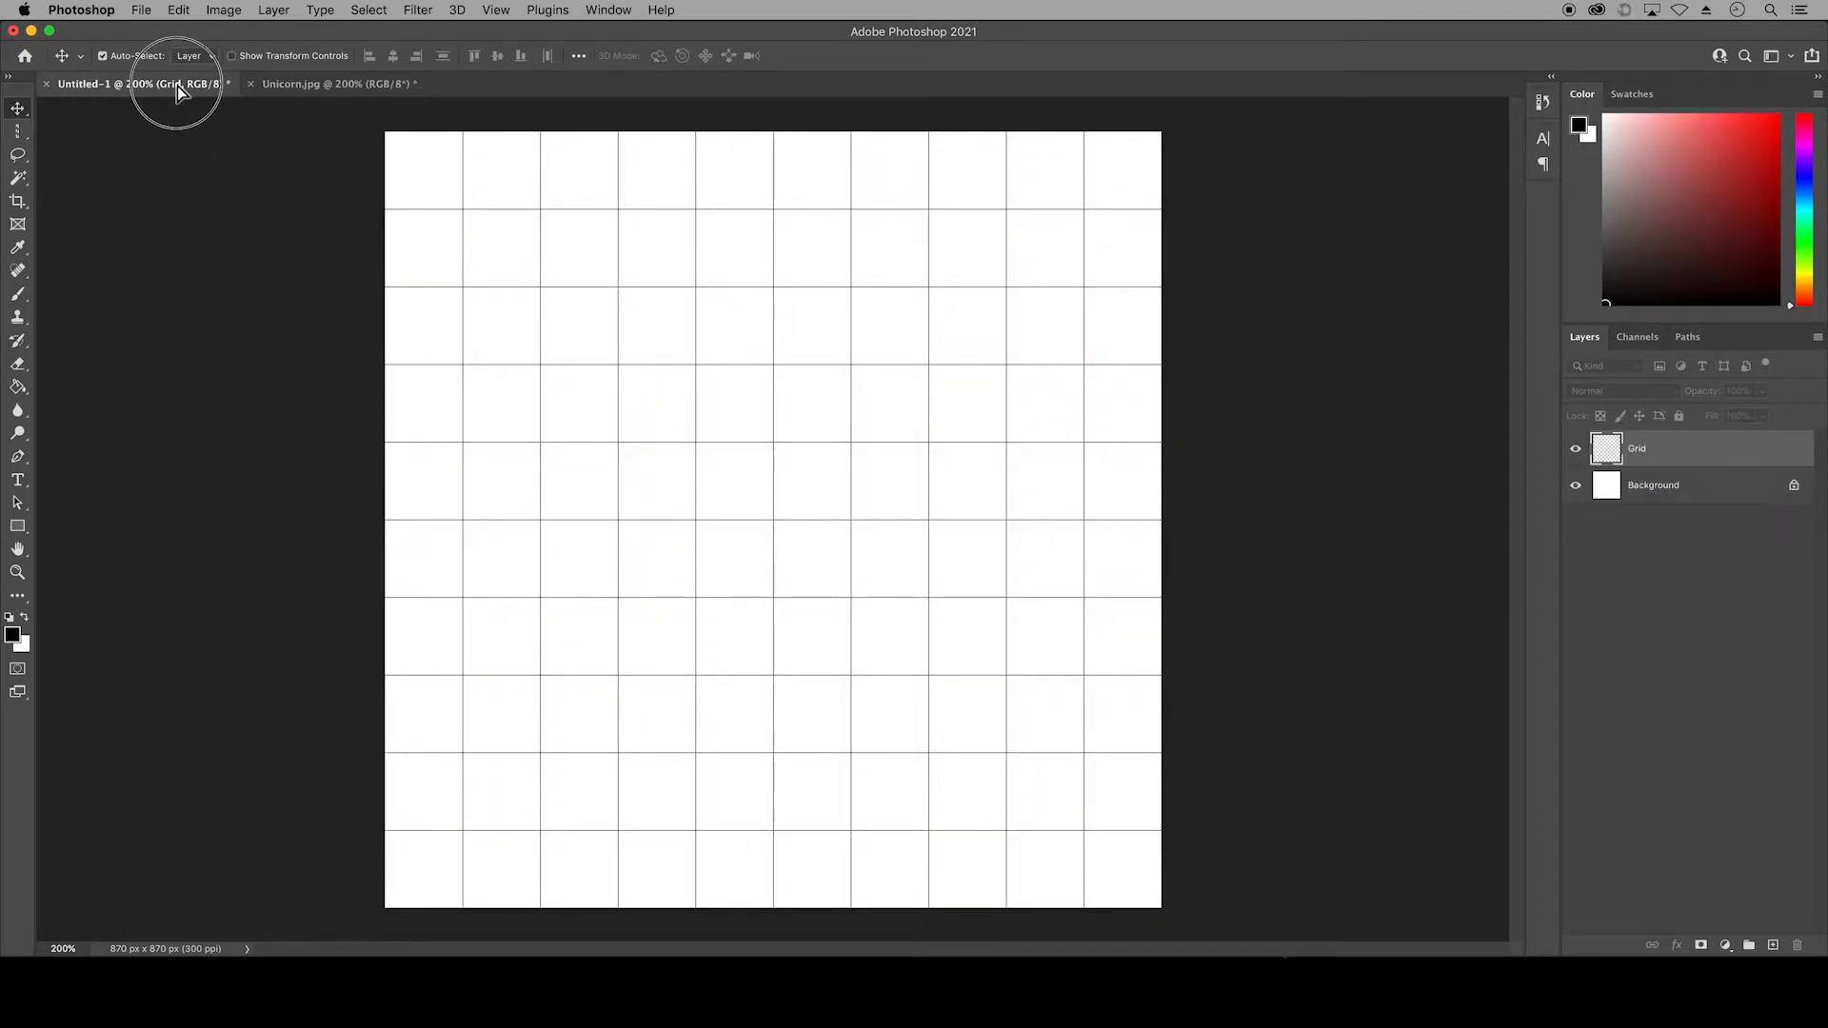
left_click_drag(322, 158, 747, 420)
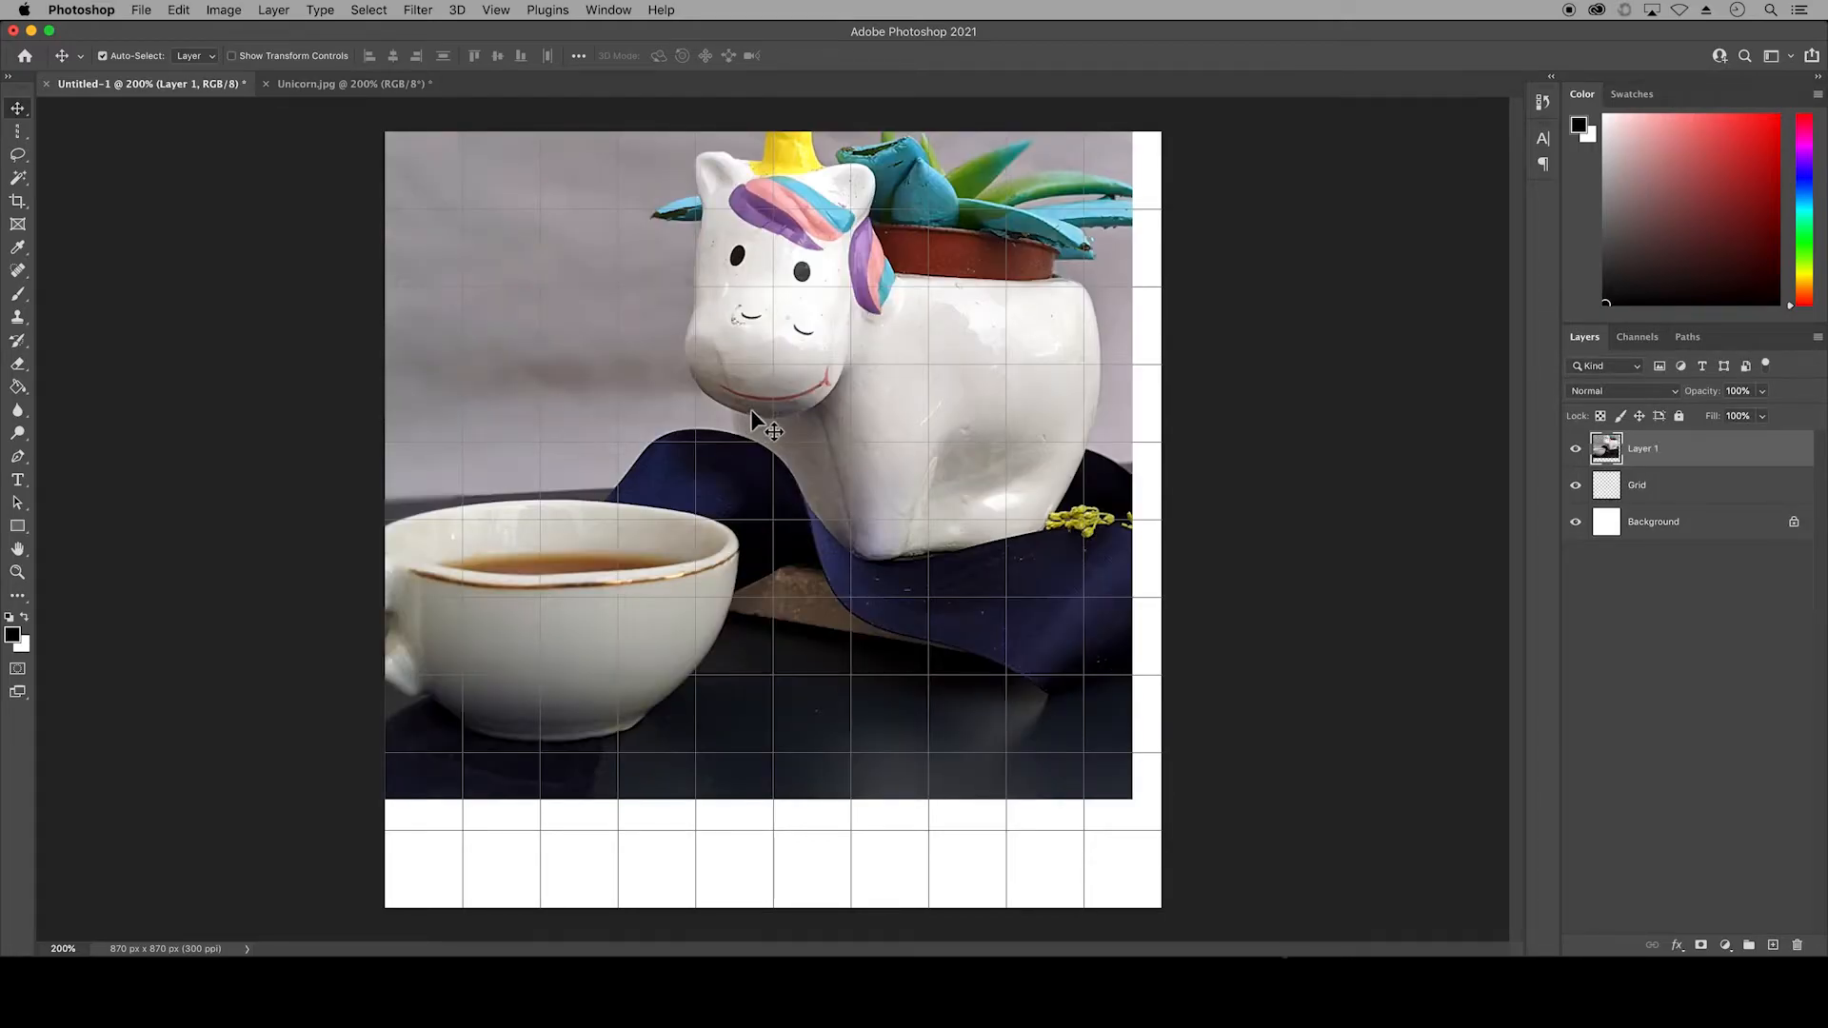
left_click_drag(746, 411, 752, 511)
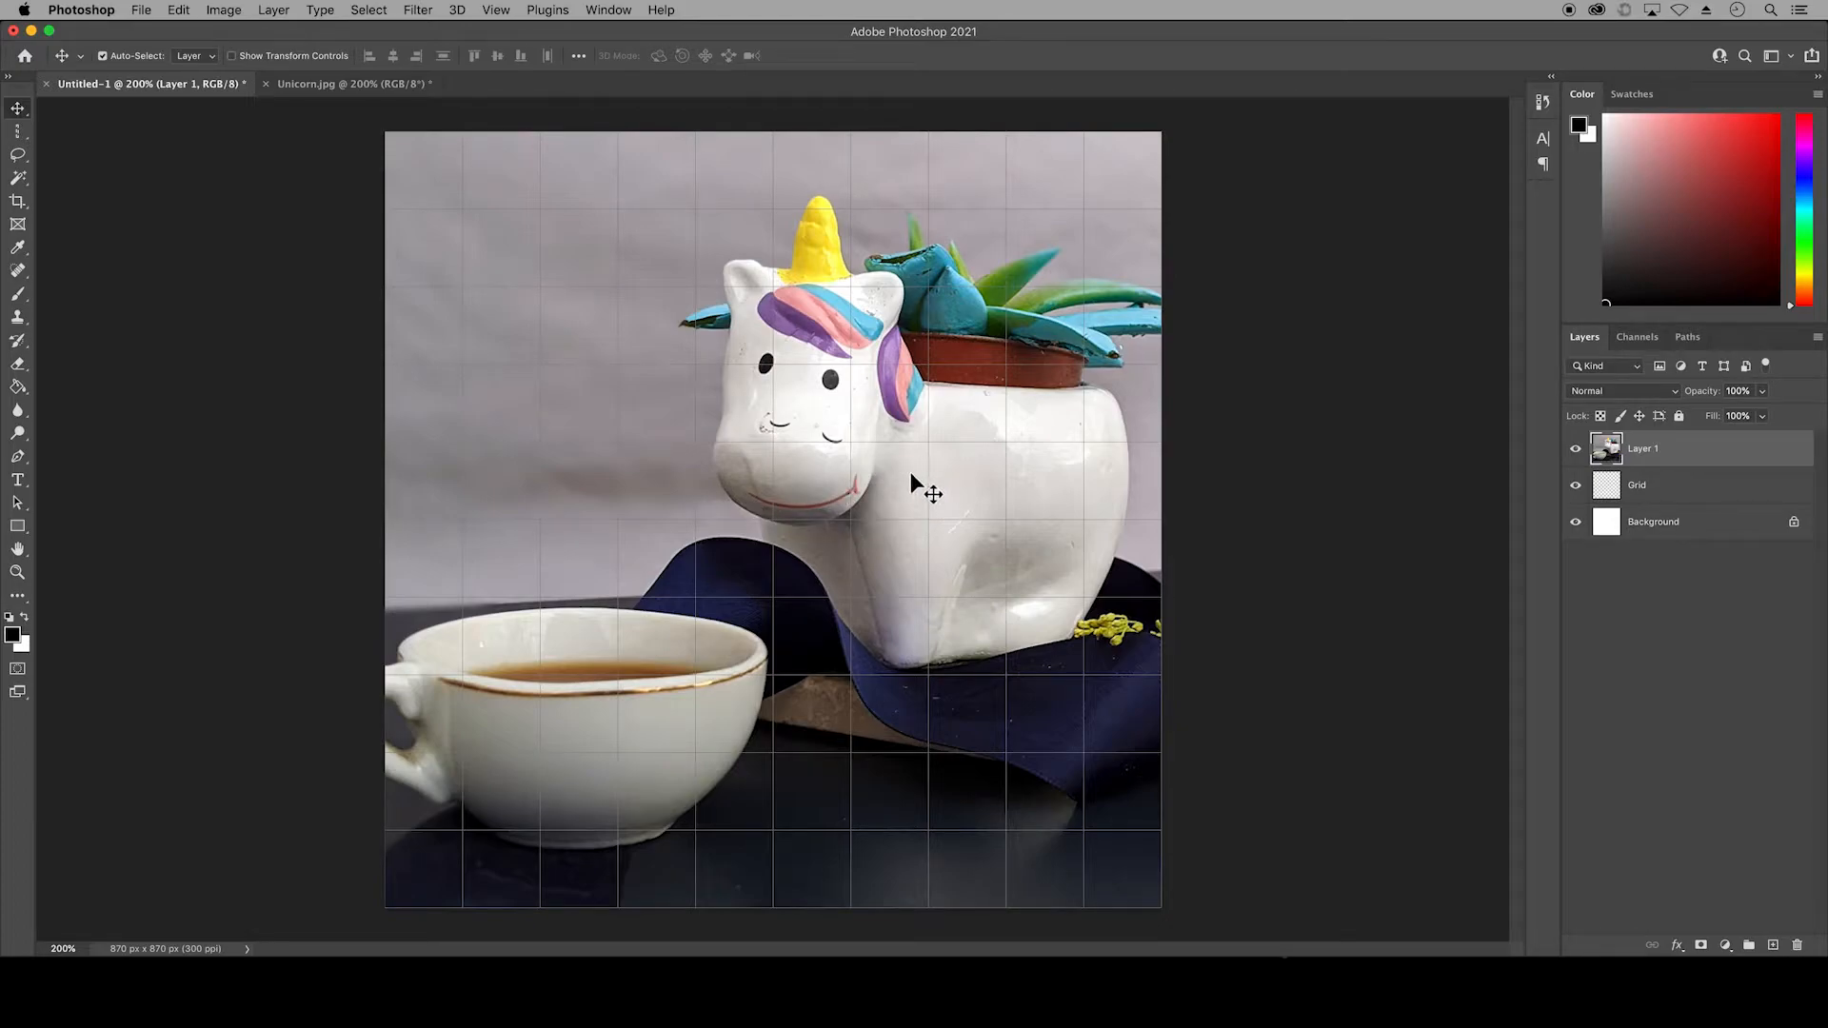
Step: Scale the photo layer to about 80%, leaving a margin of one grid square on every side
key("super+t")
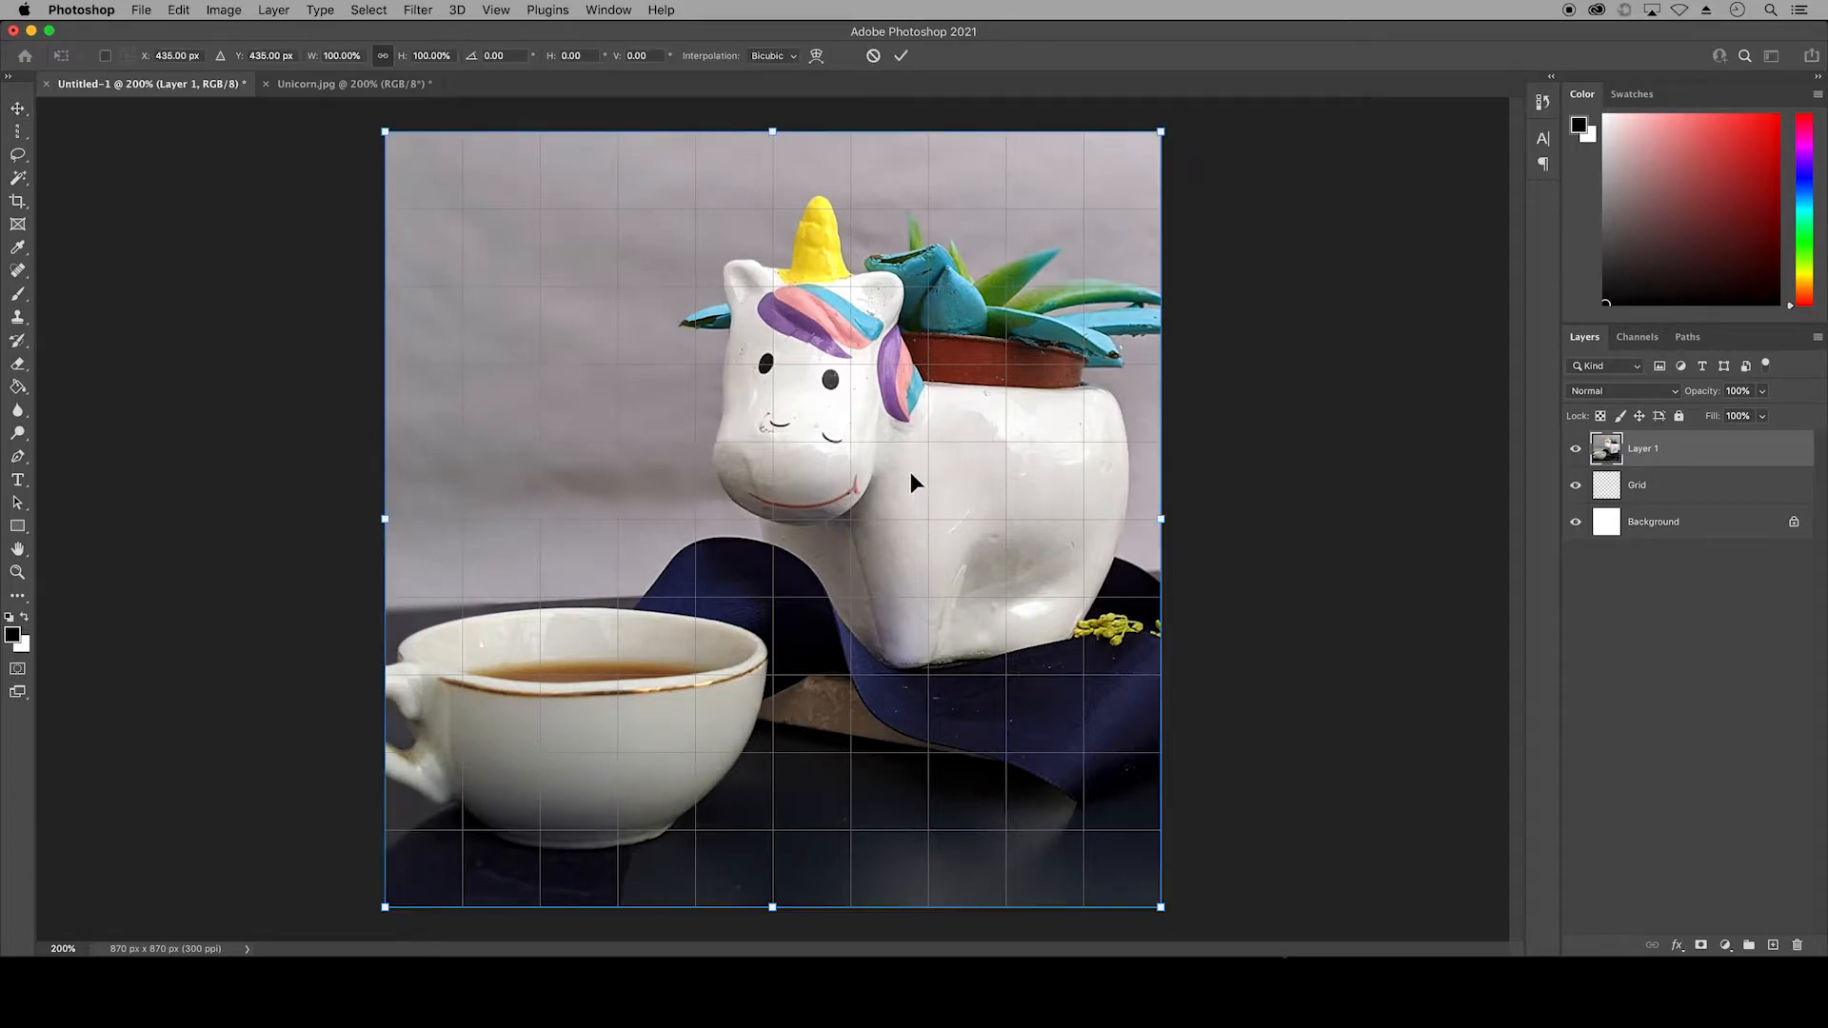
left_click_drag(1163, 134, 1084, 208)
left_click_drag(386, 909, 470, 835)
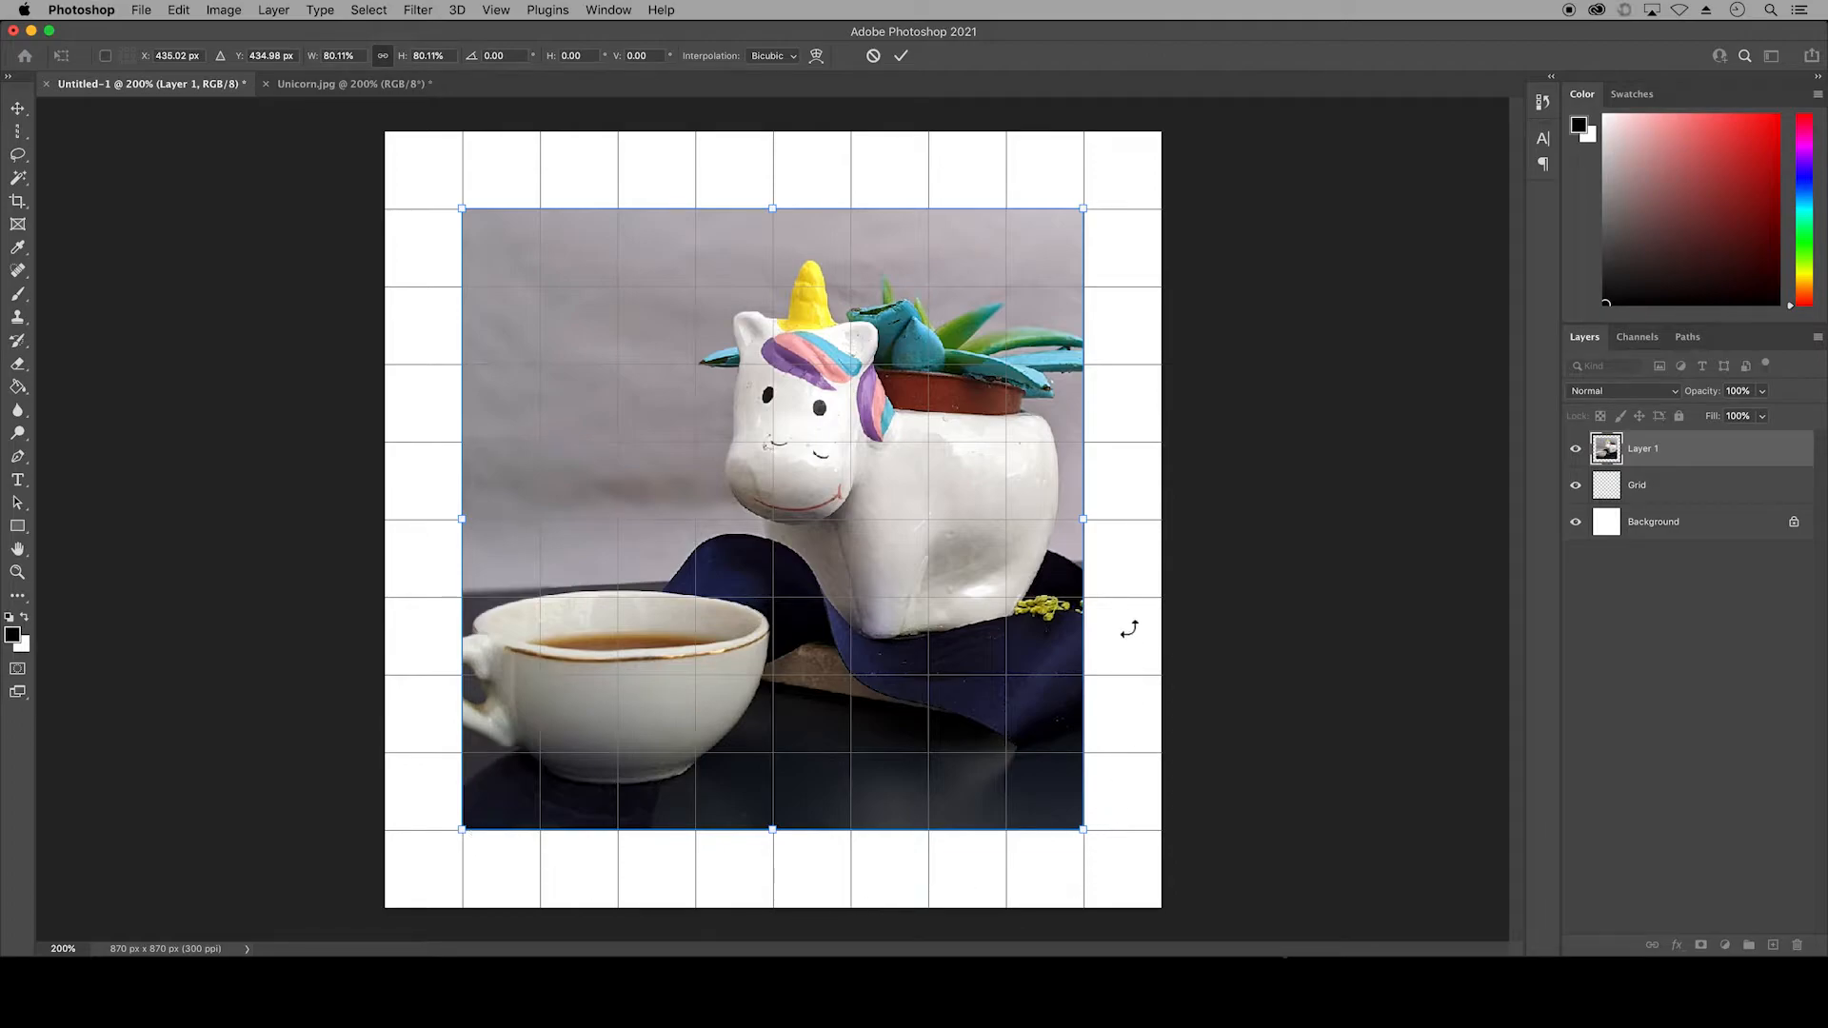
left_click(902, 57)
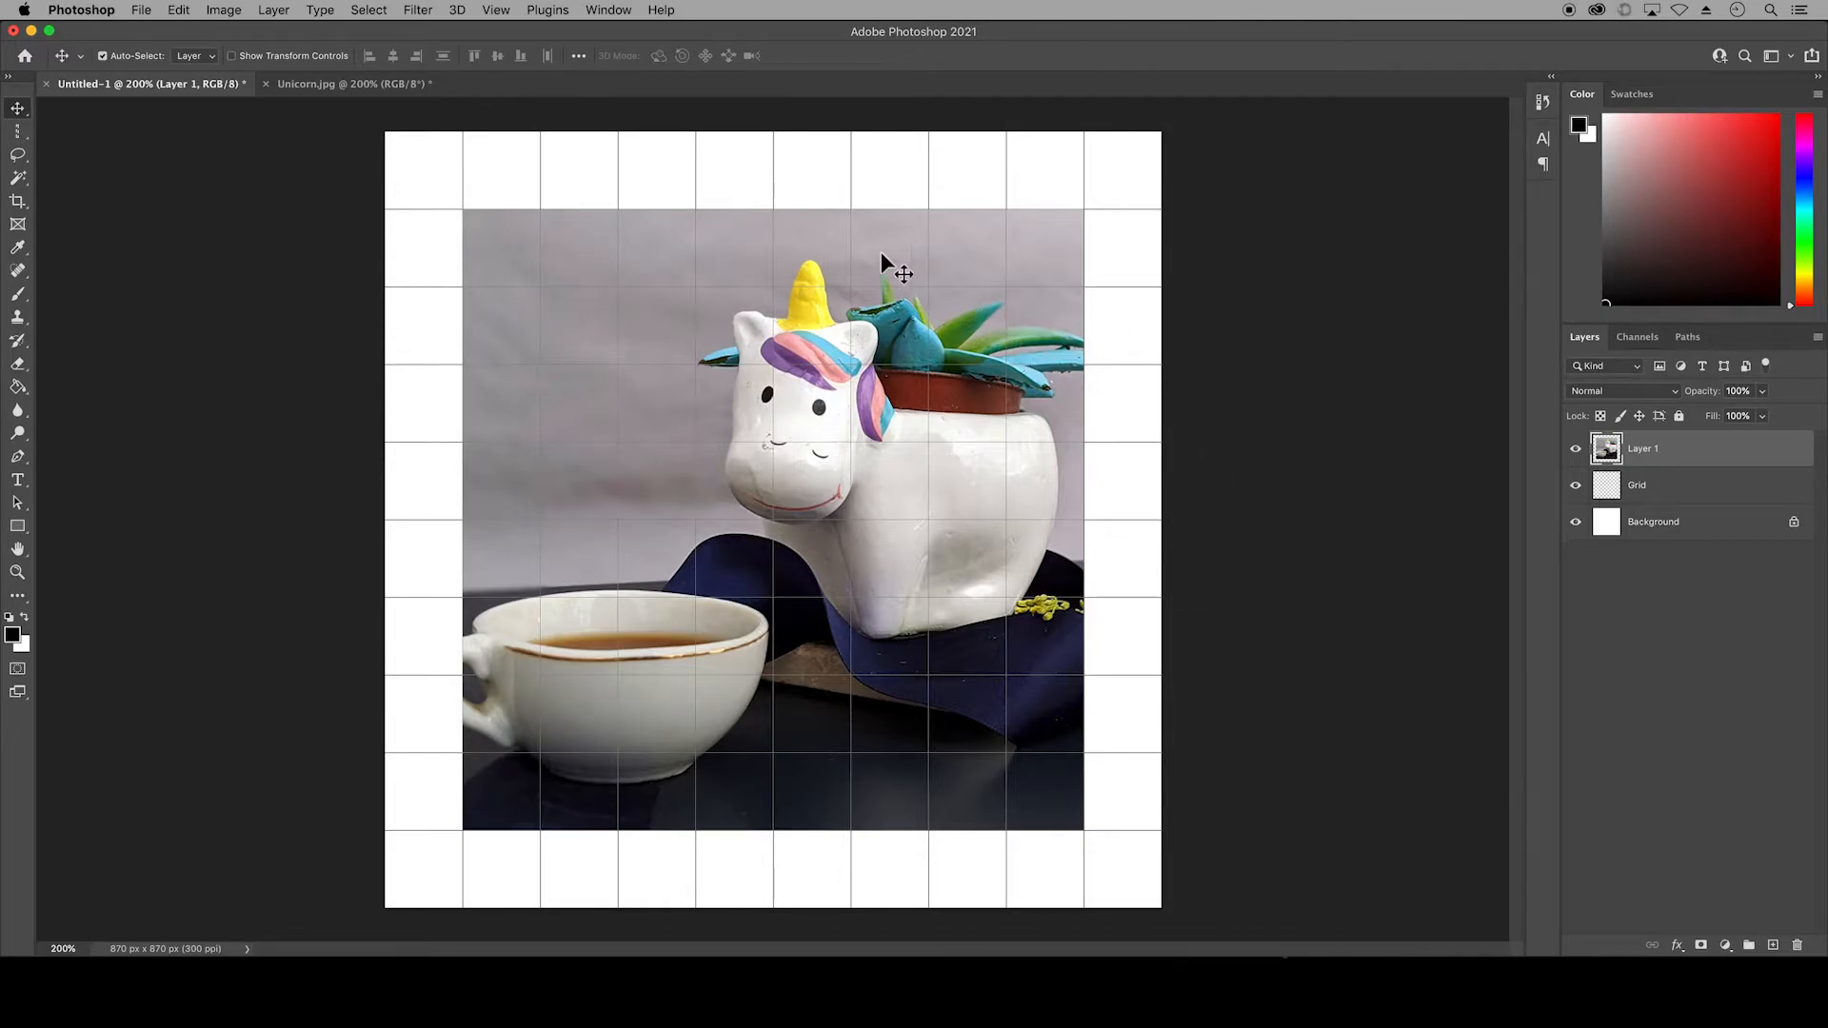
Step: Hide the Grid overlay and move the photo layer (Layer 1) beneath the Grid layer
left_click(495, 12)
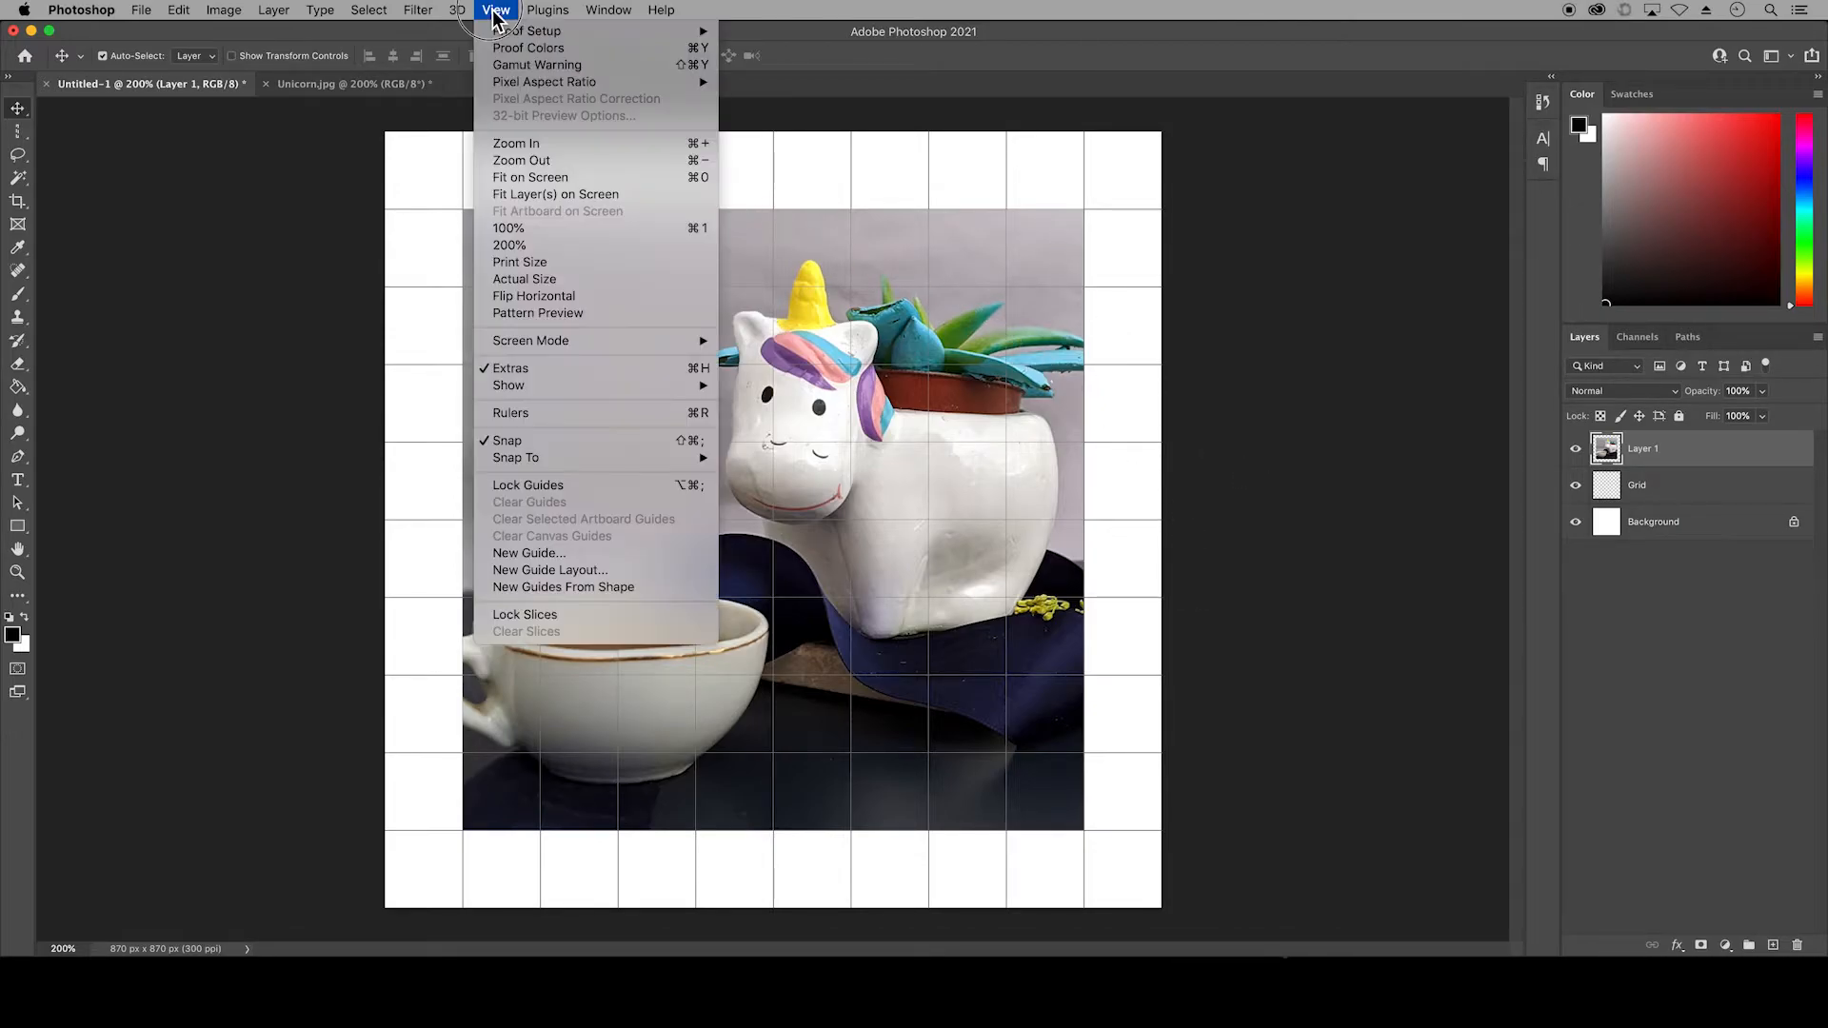
mouse_move(614, 385)
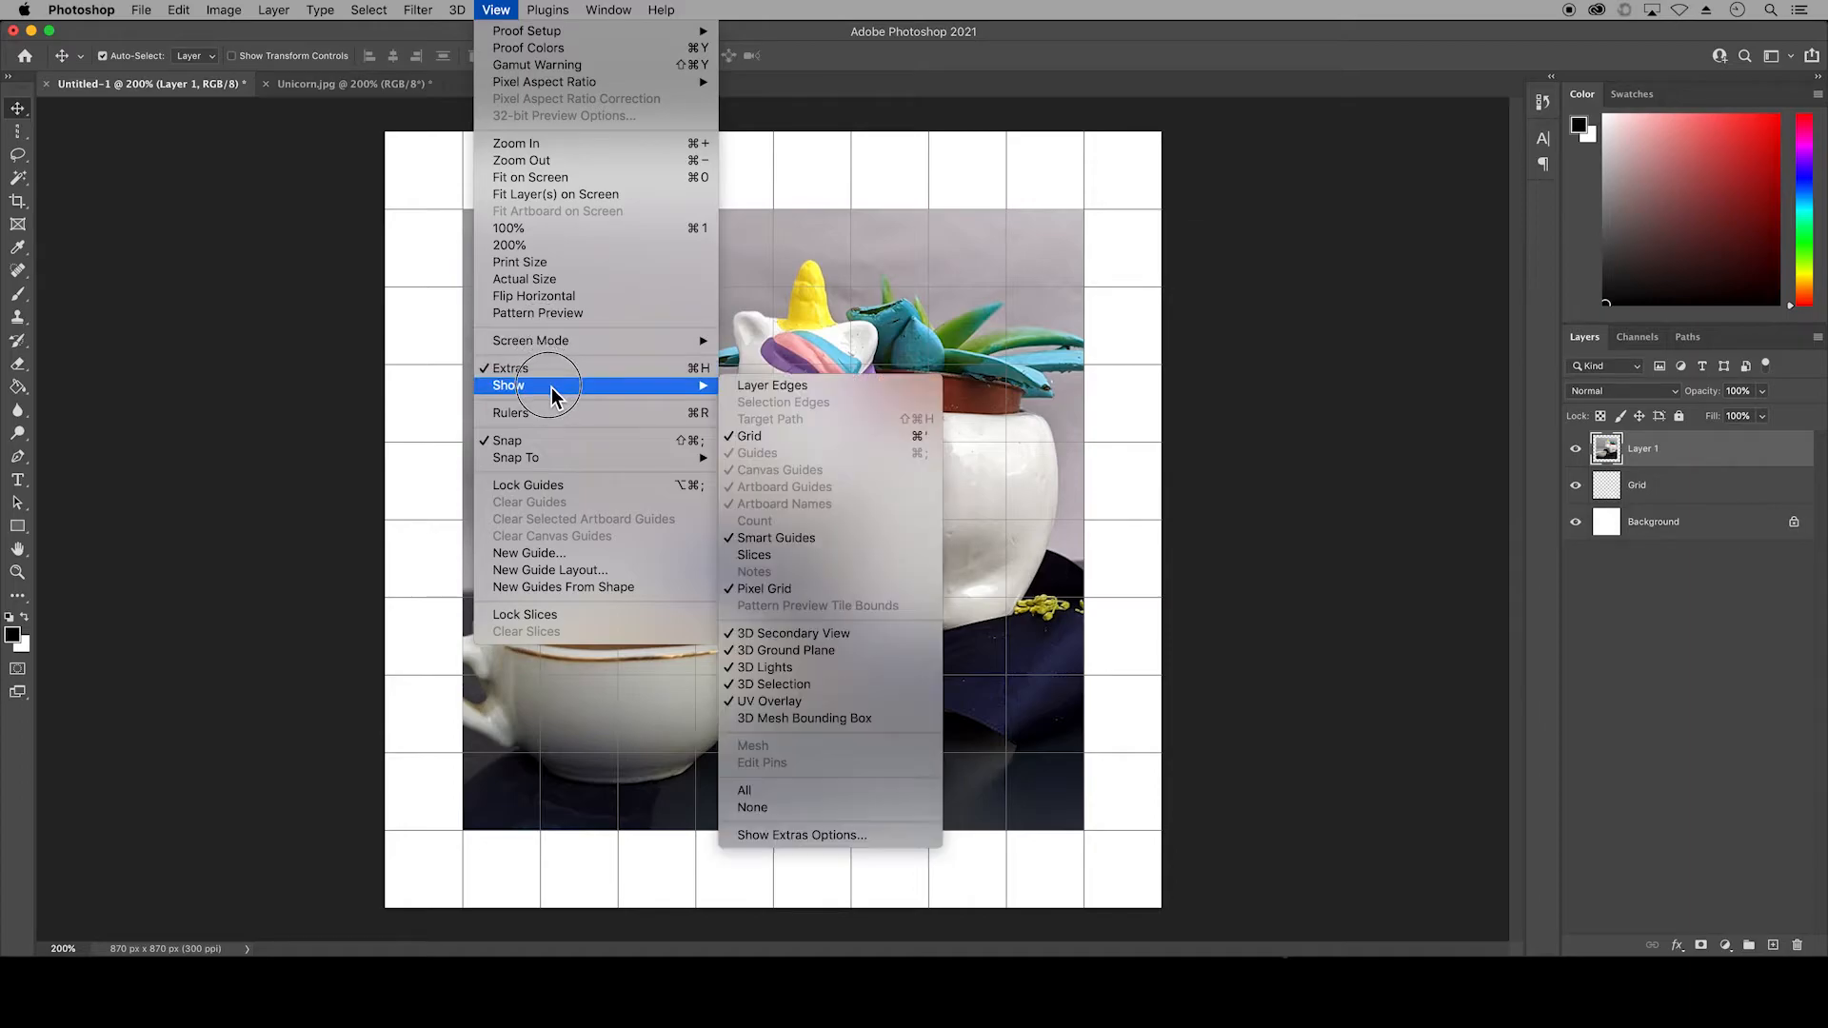
left_click(749, 436)
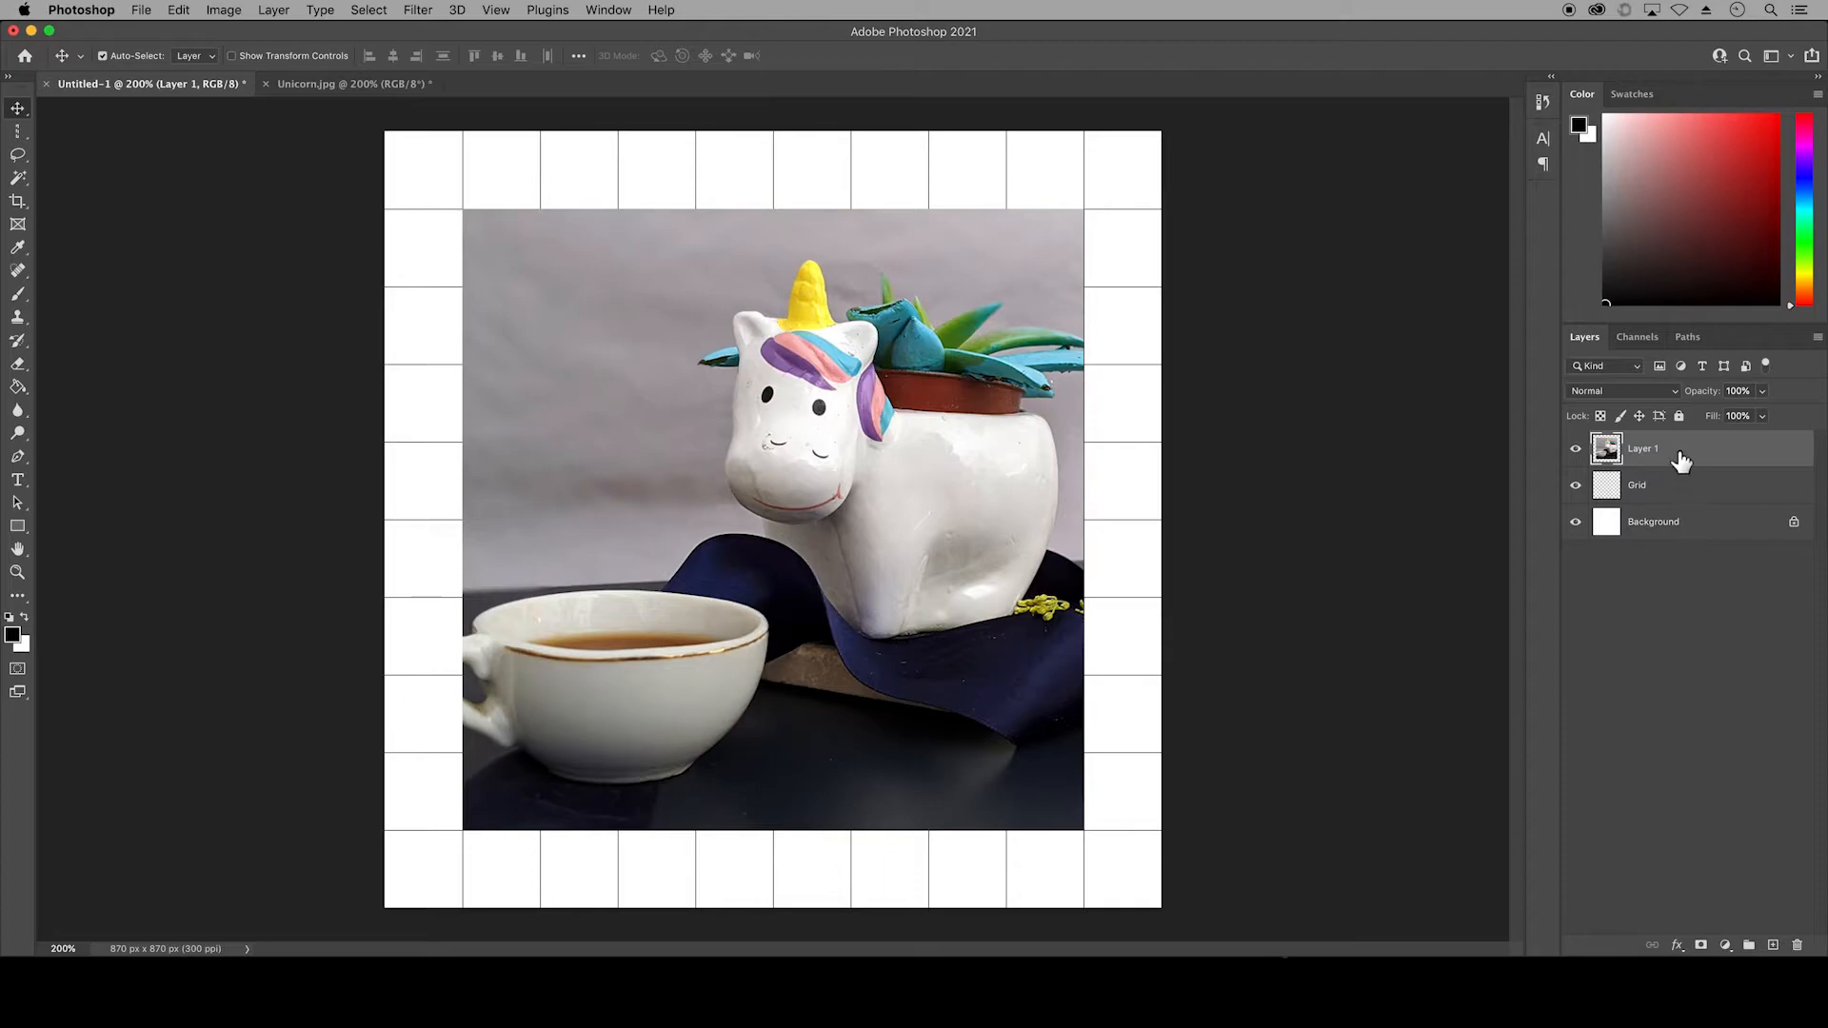
left_click_drag(1674, 451, 1671, 504)
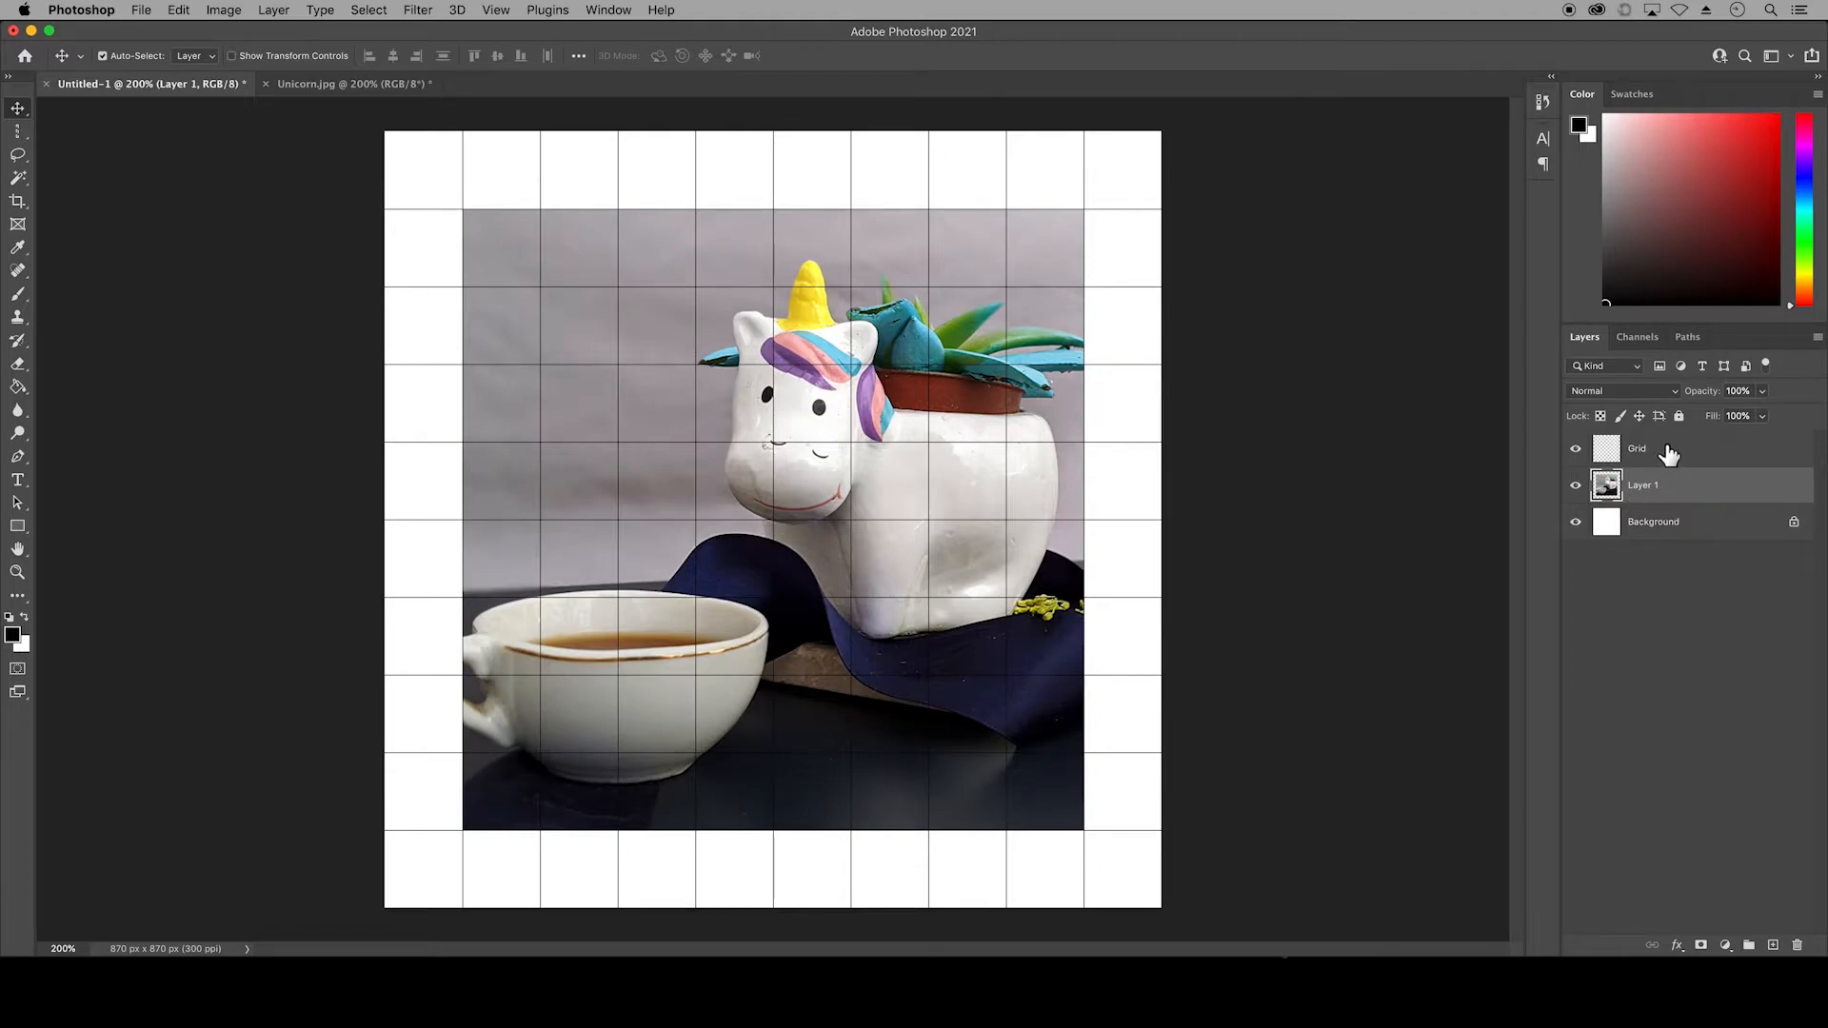
Step: On the Grid layer, select four squares at the photo's upper left and three along its lower middle with the Magic Wand in add mode
left_click(1666, 454)
key("m")
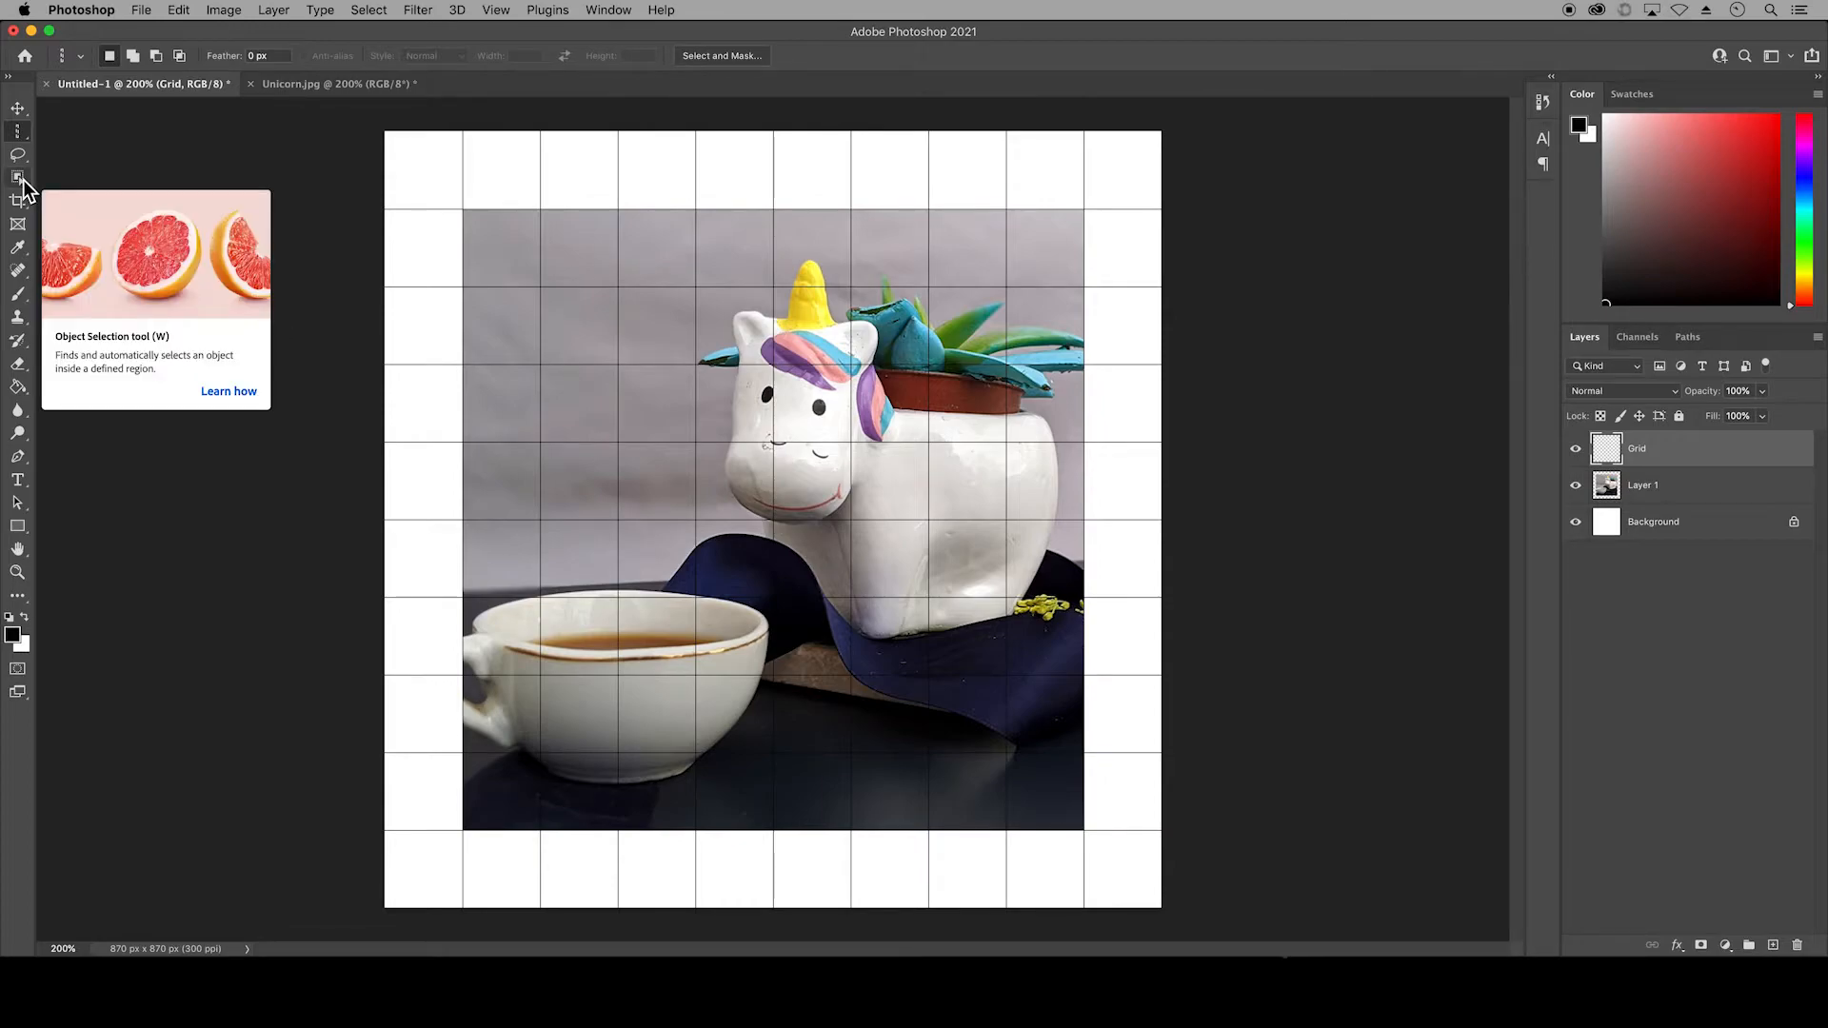
left_click_drag(19, 181, 95, 226)
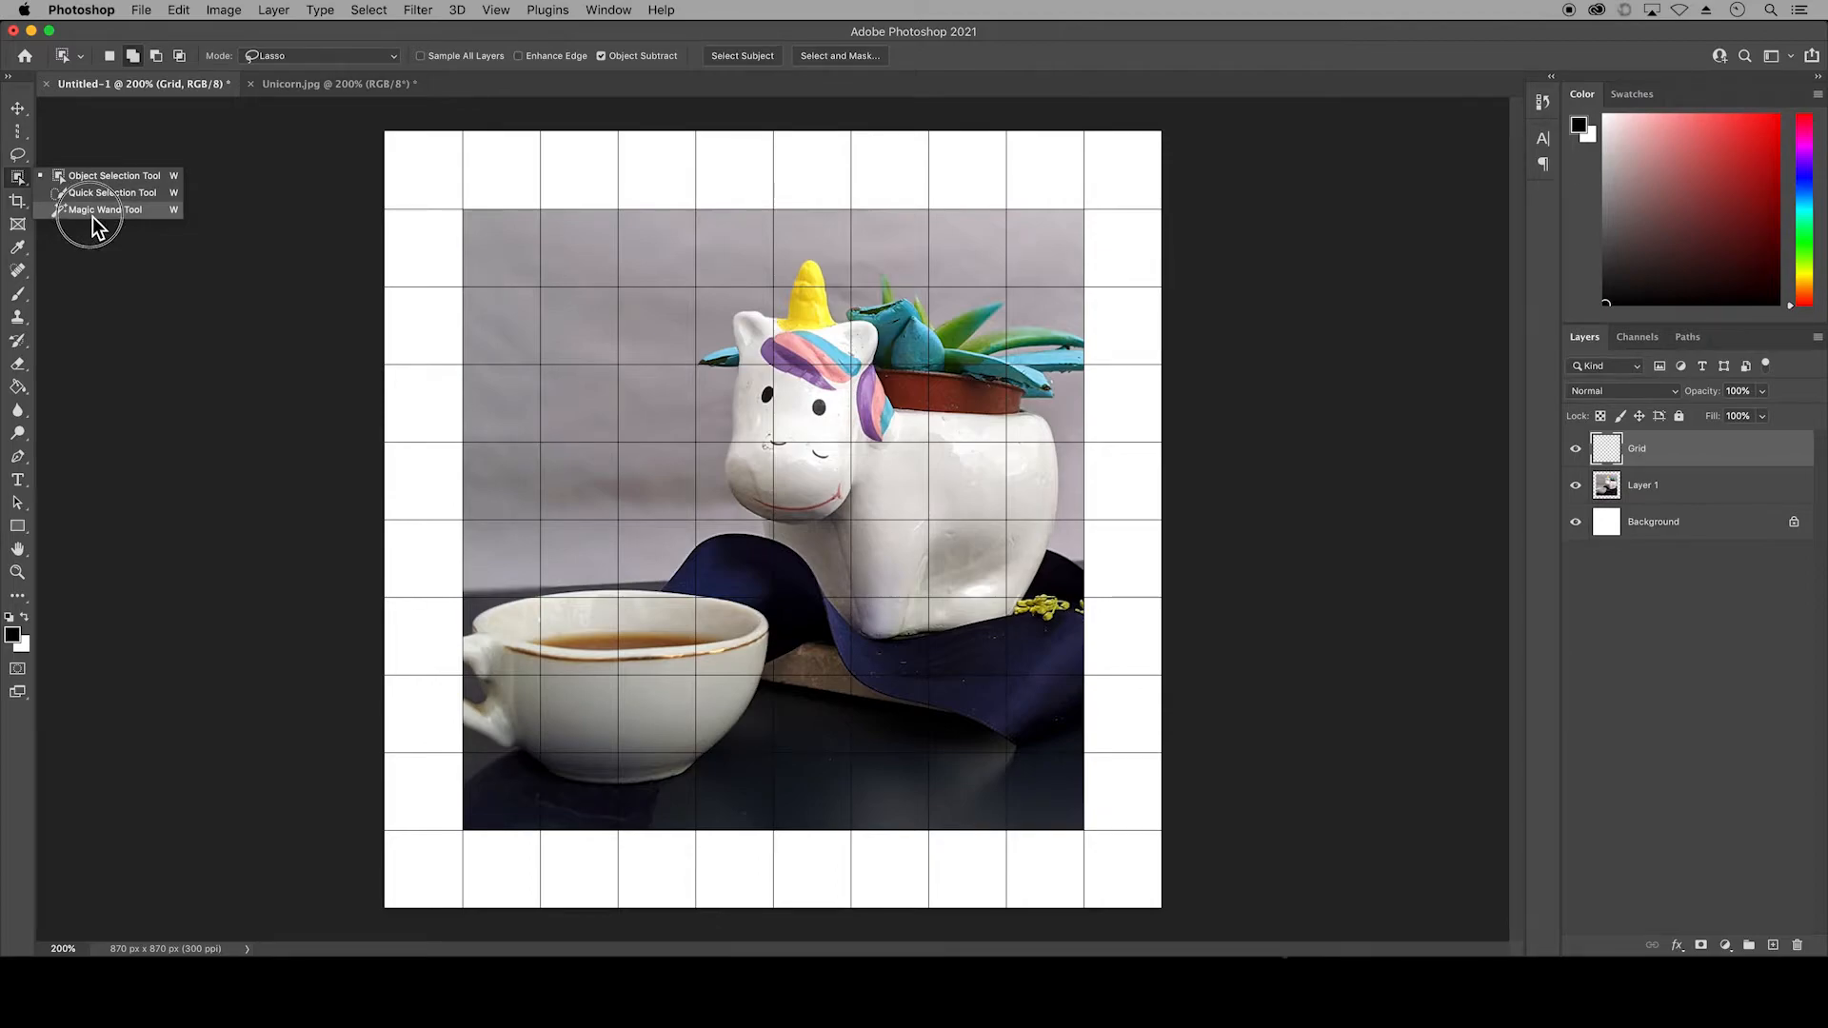
left_click_drag(92, 224, 94, 223)
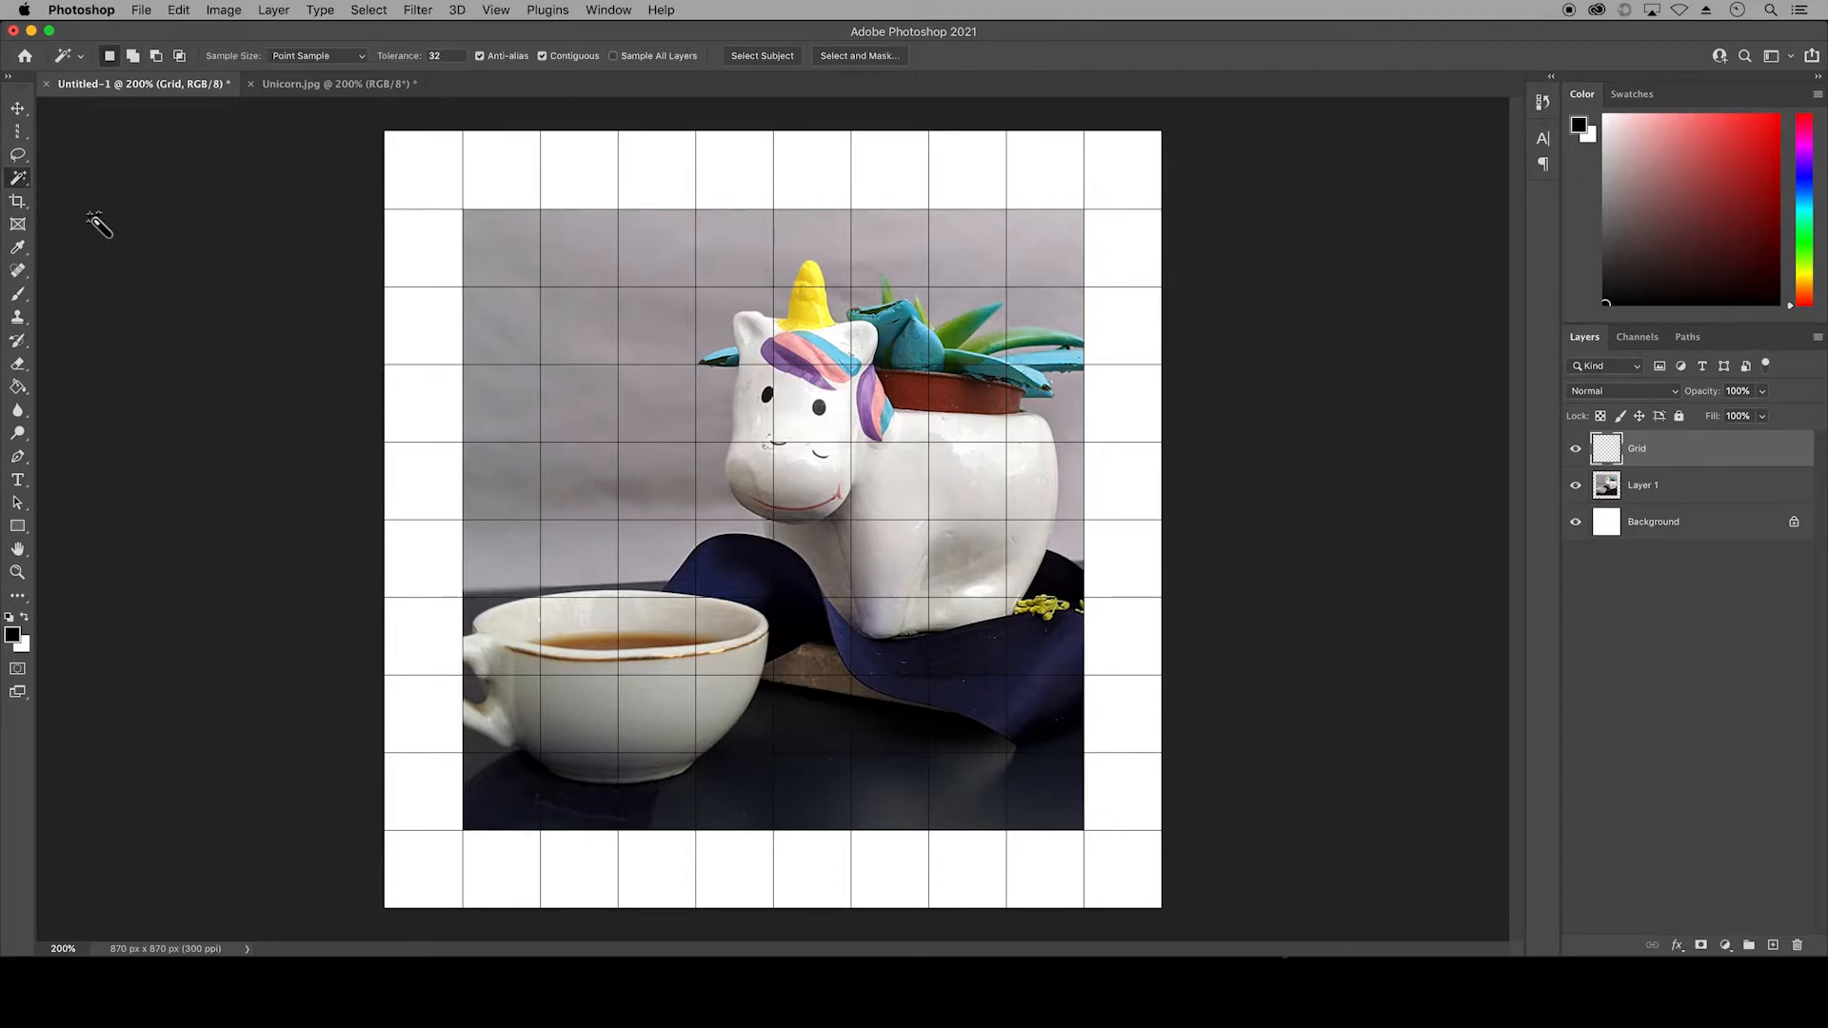
left_click(139, 59)
left_click(514, 264)
left_click(591, 257)
left_click(649, 318)
left_click(657, 261)
left_click(888, 804)
left_click(825, 814)
left_click(819, 714)
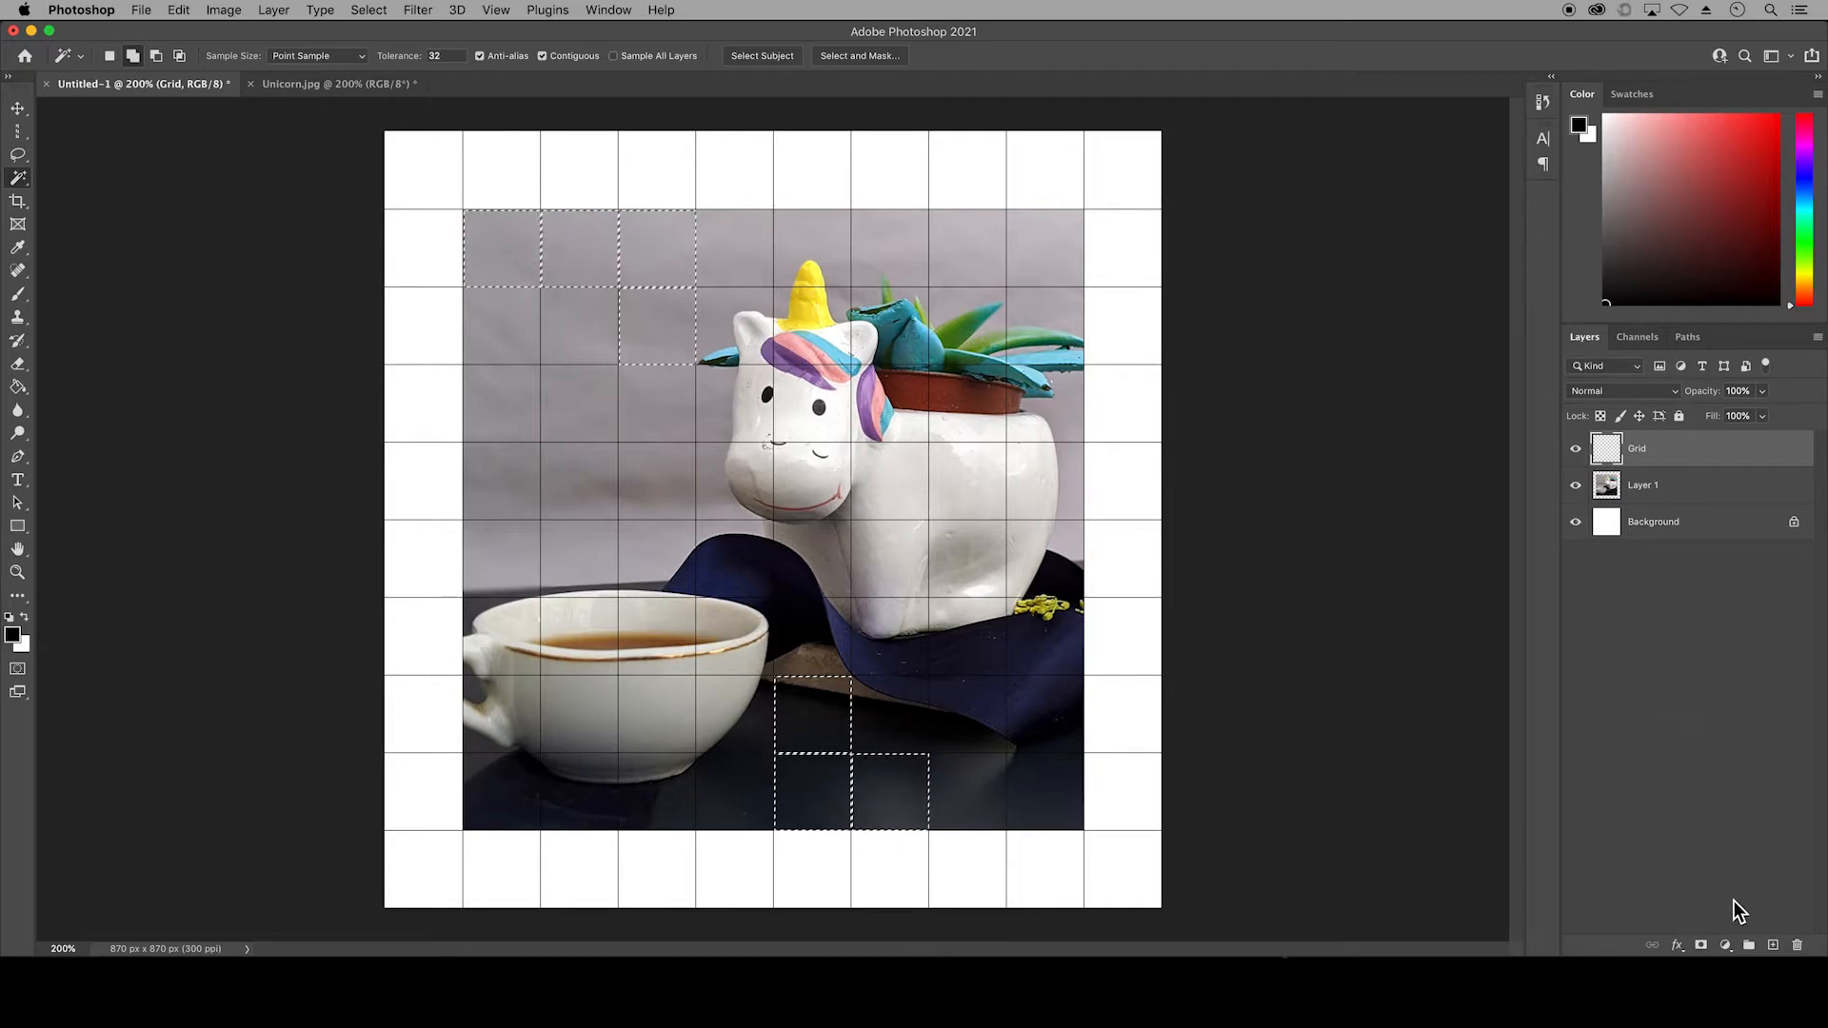
Step: Add a new layer directly beneath Grid, fill the selected squares with White in Normal mode at 100% opacity, and deselect
left_click(1773, 945)
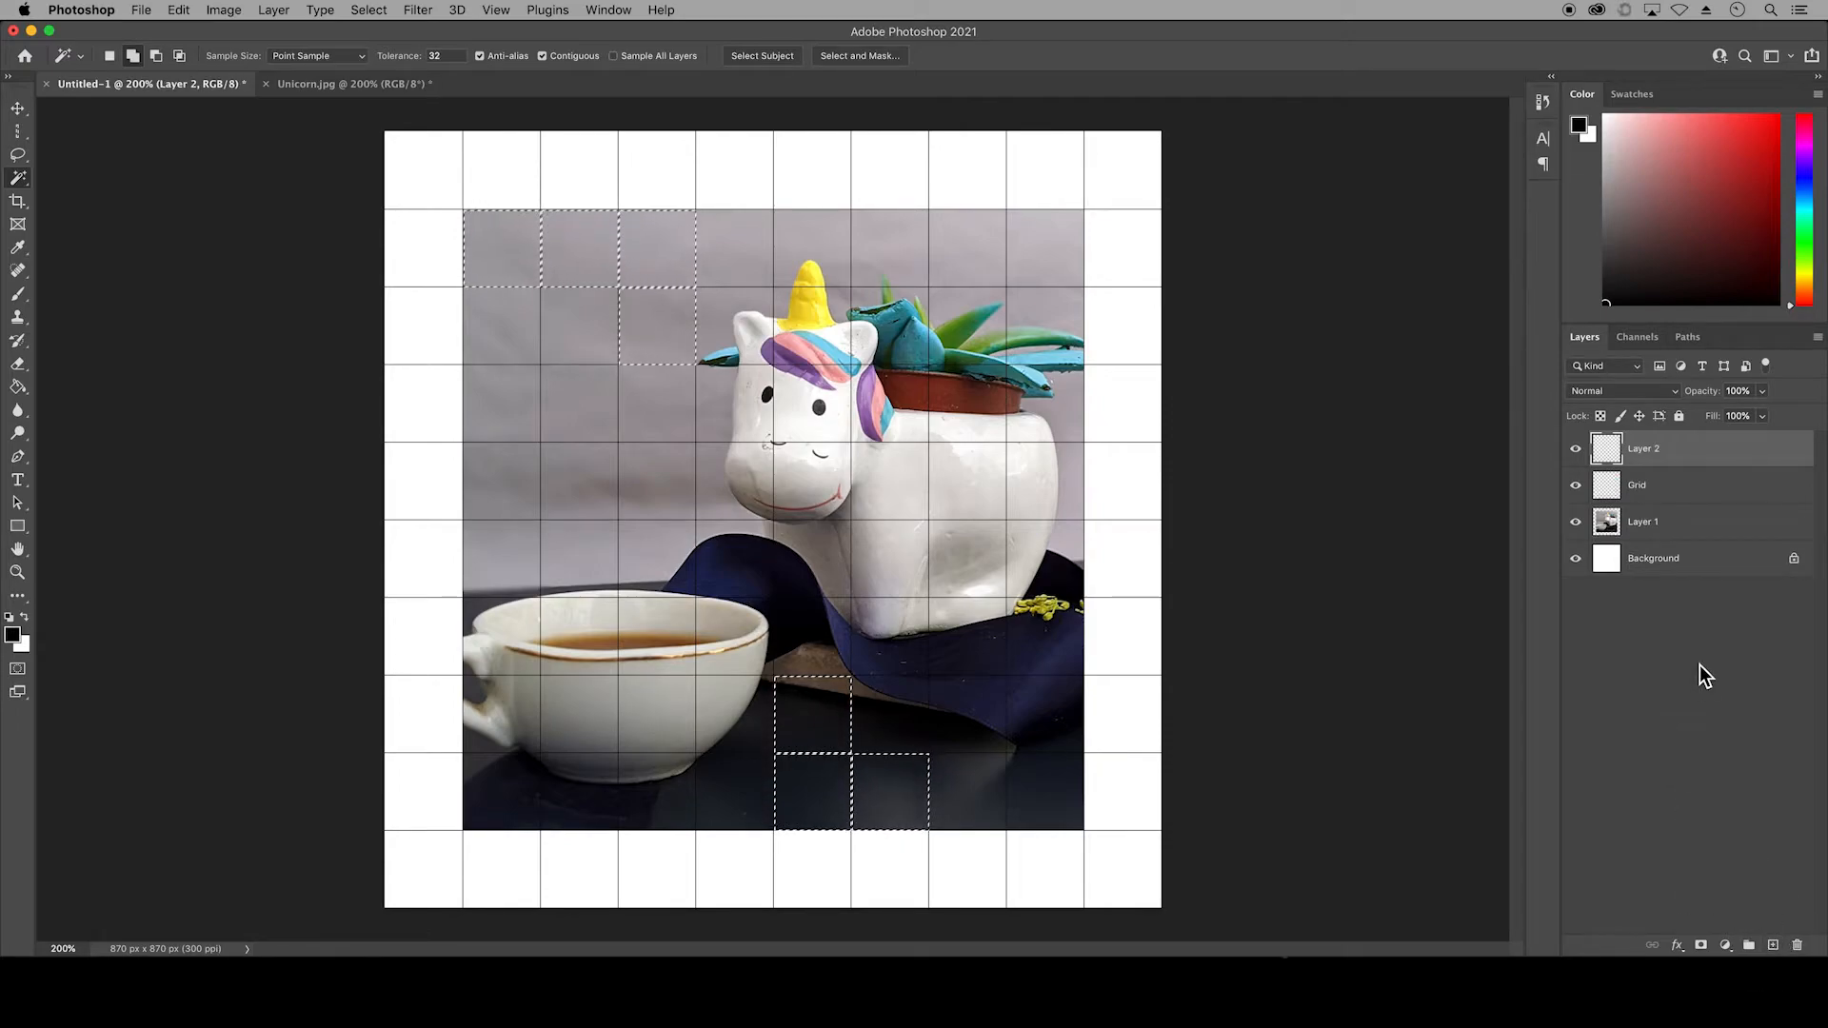
left_click_drag(1658, 457, 1654, 514)
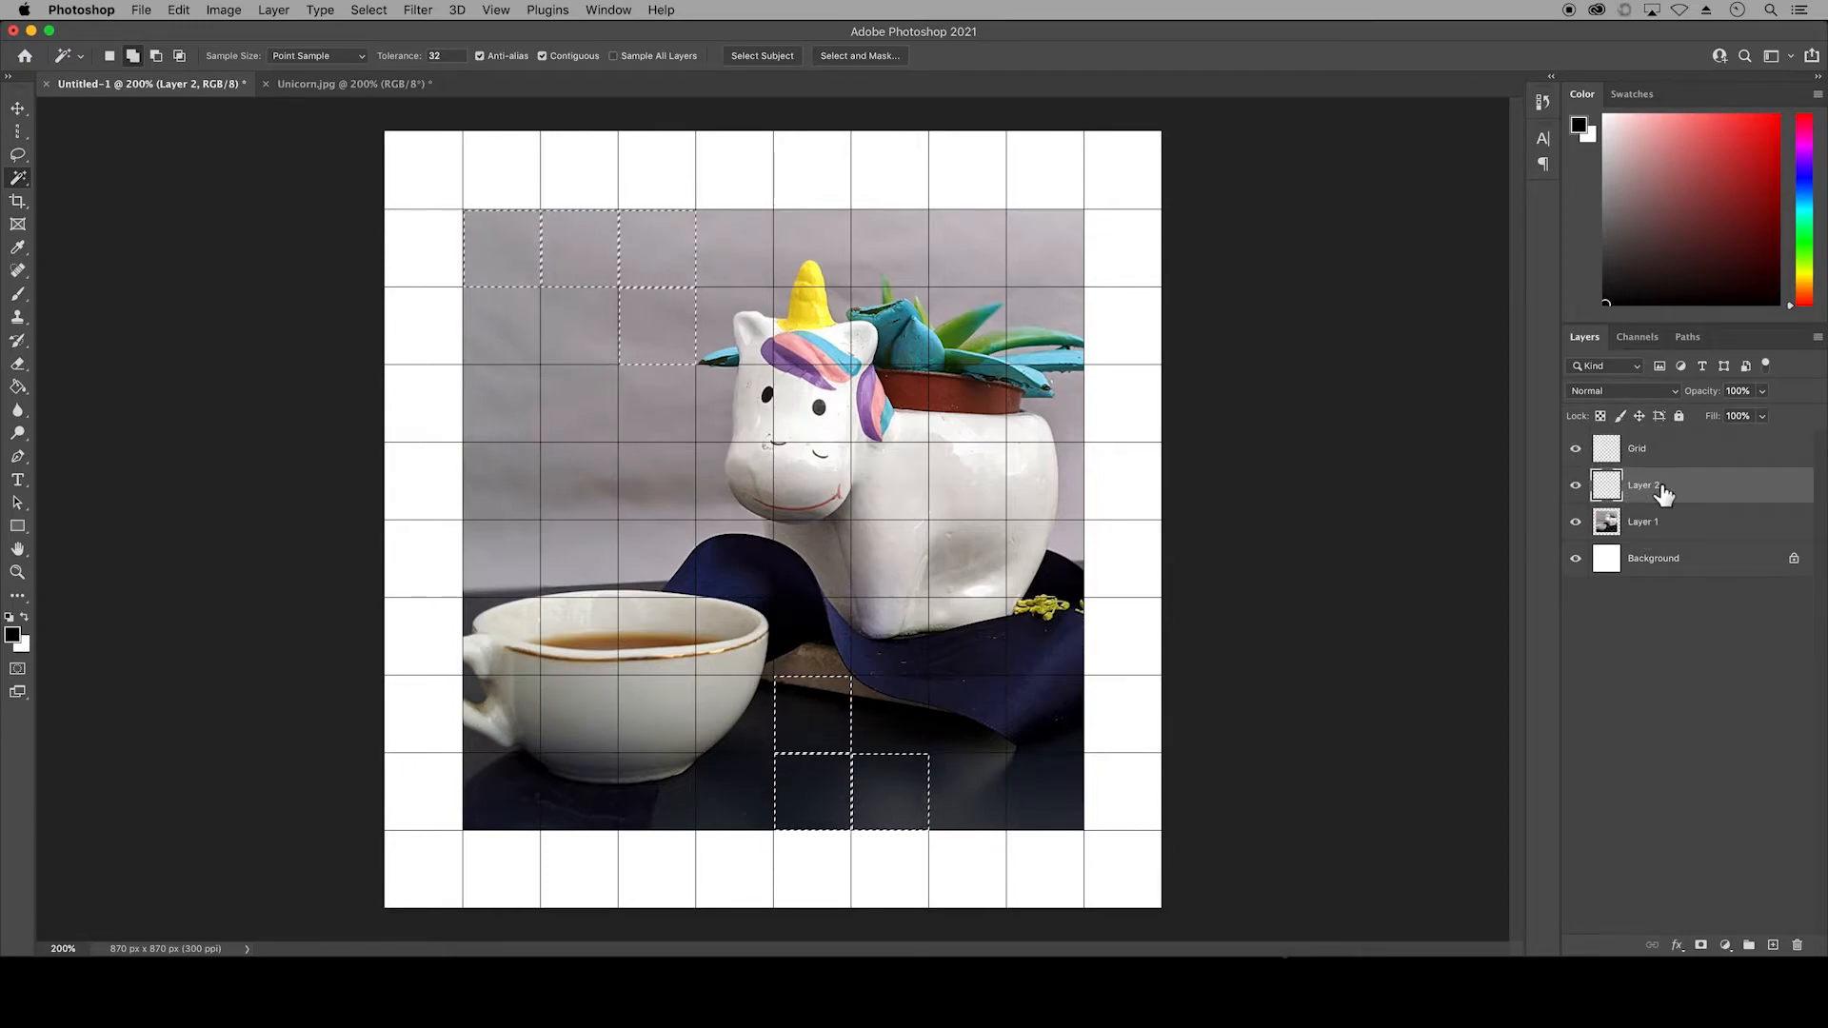
left_click(179, 9)
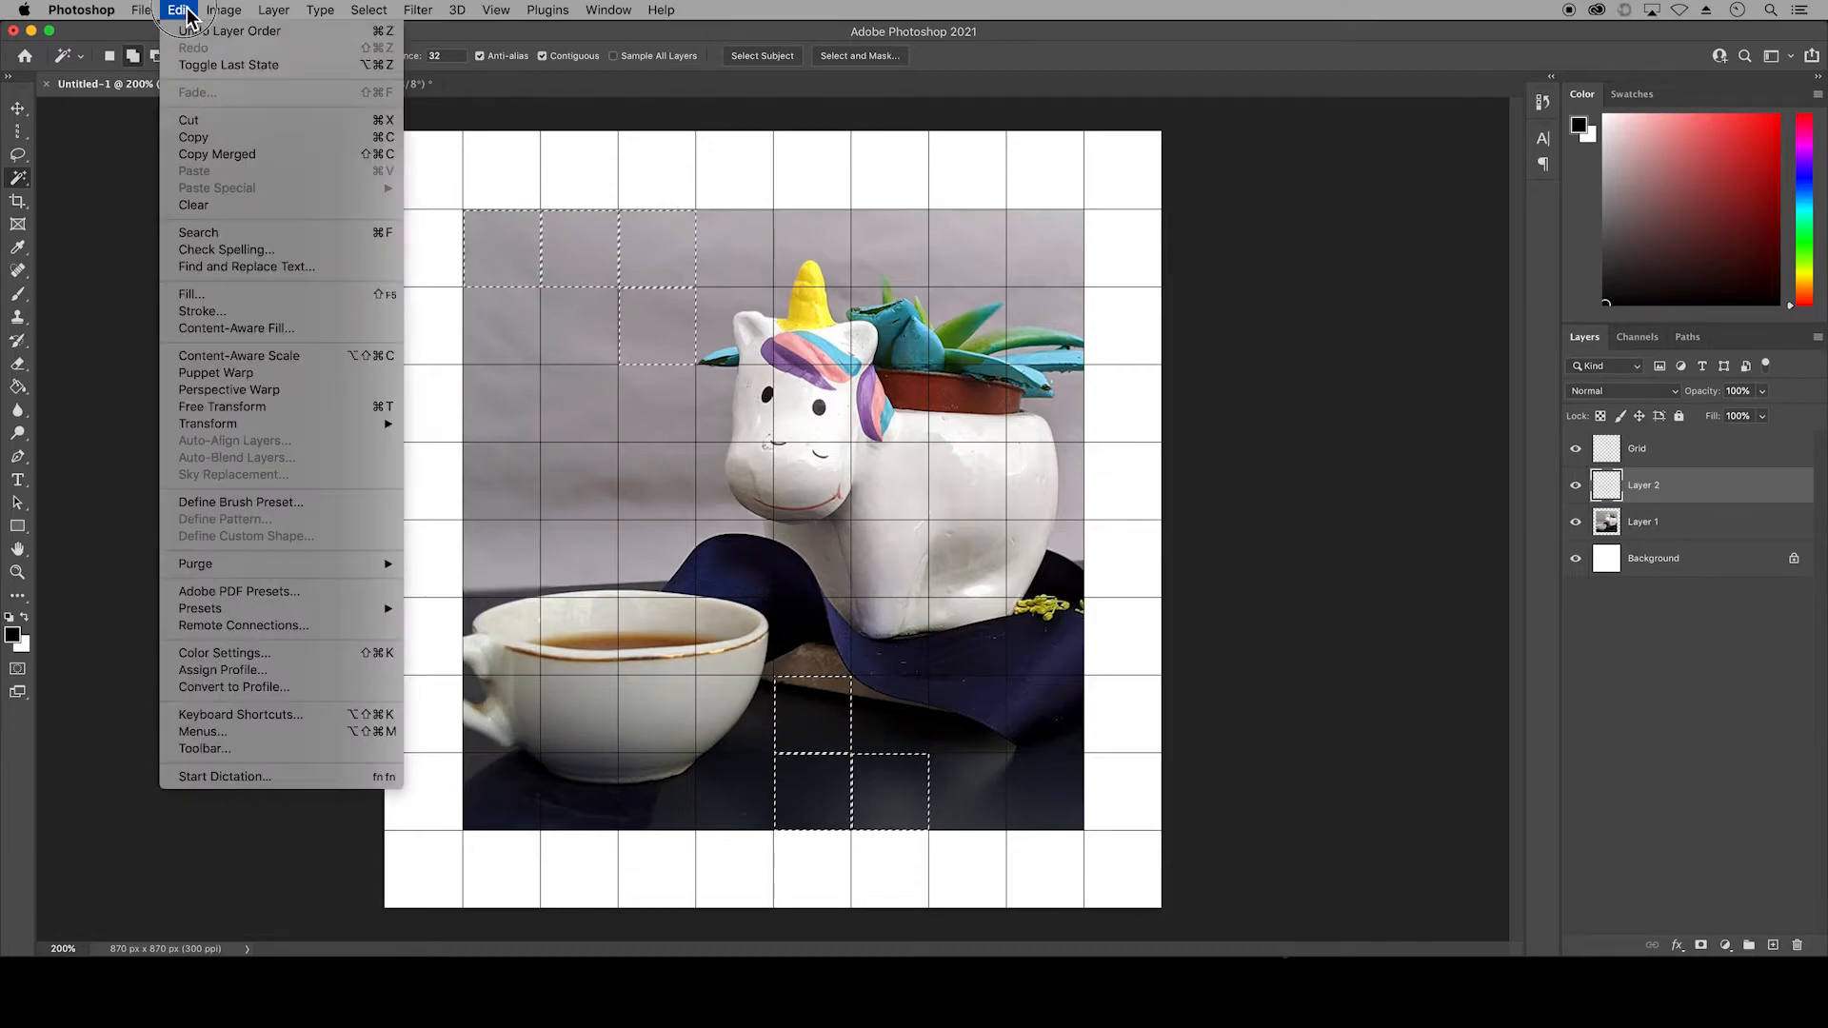
left_click(200, 294)
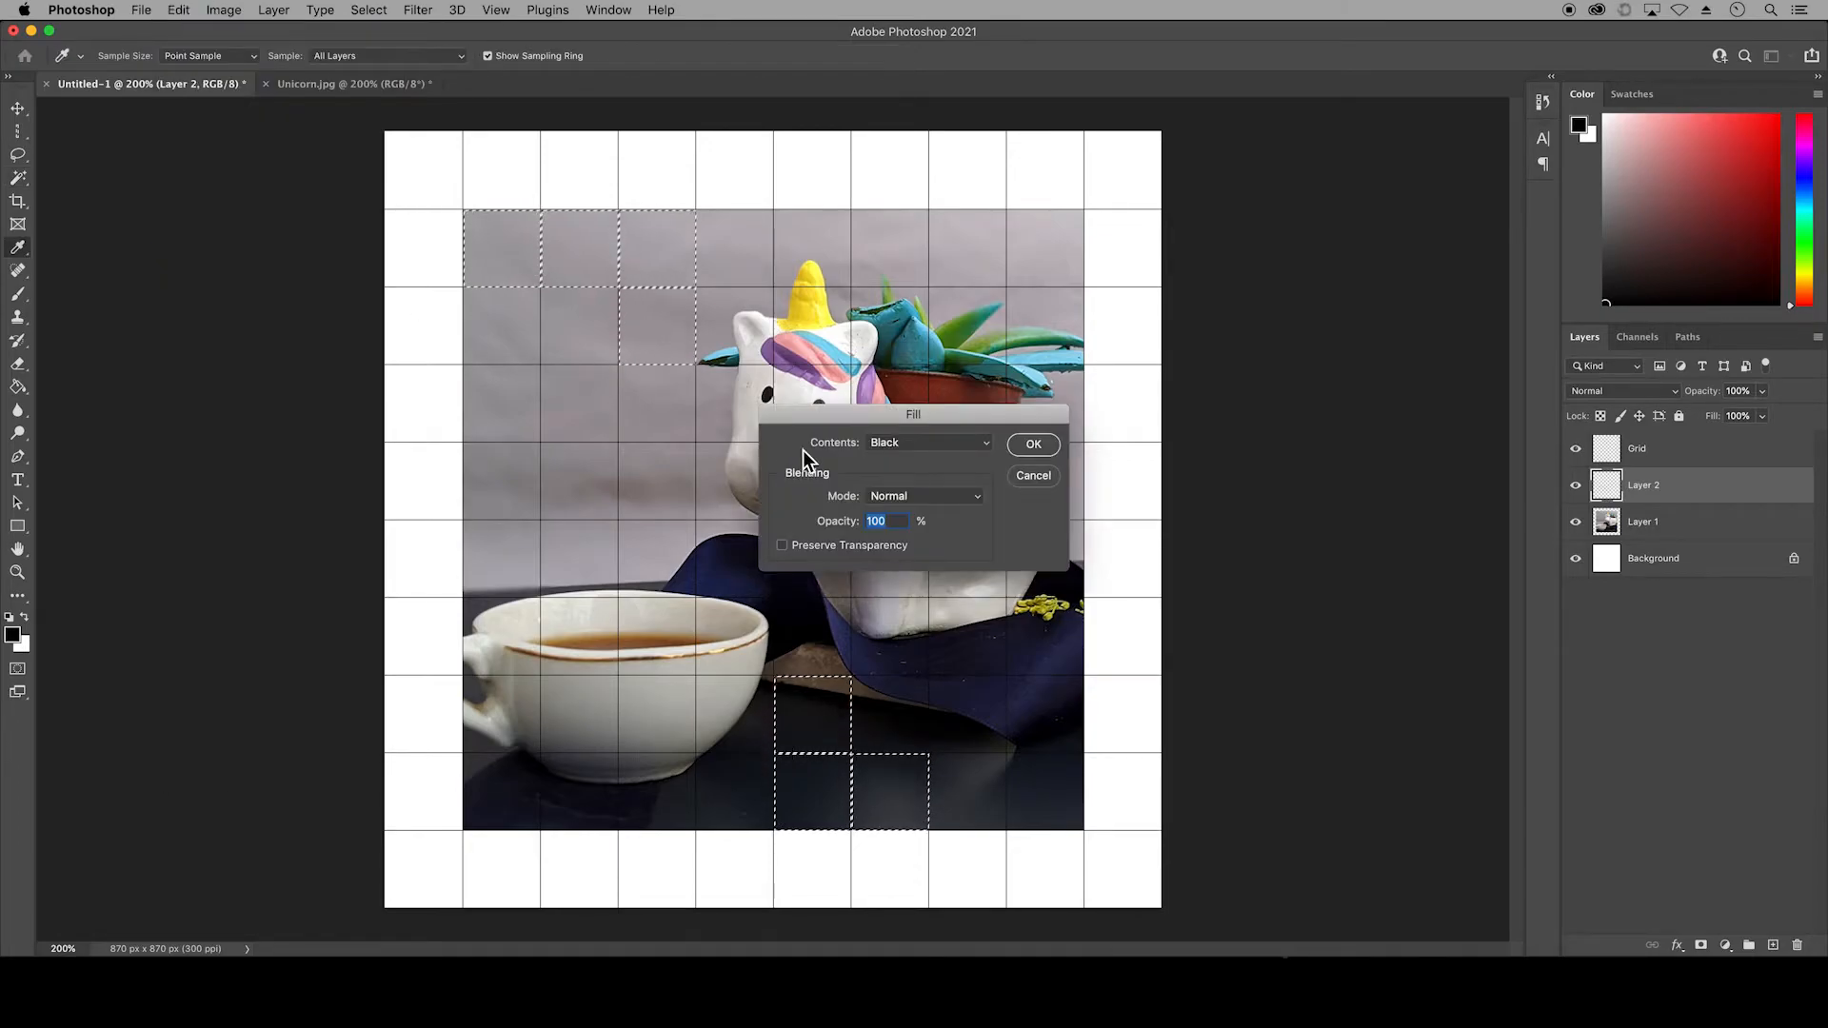
left_click(985, 447)
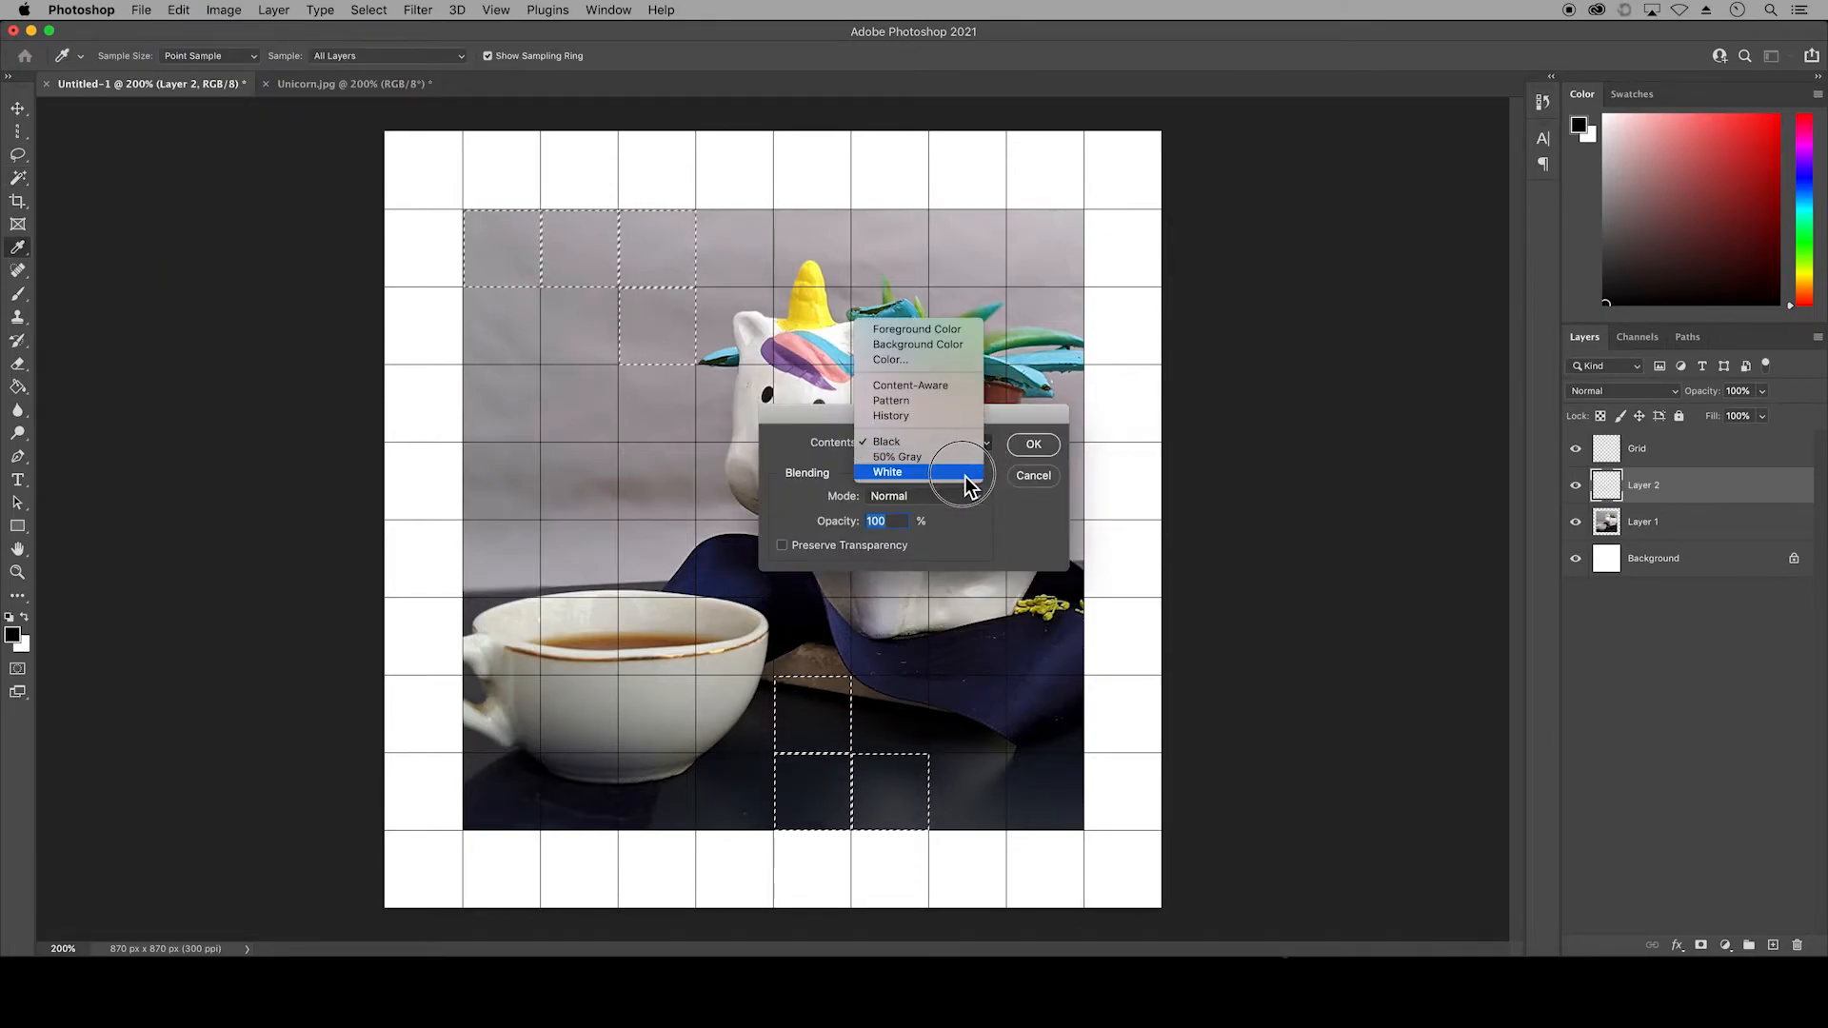
left_click(964, 473)
left_click(1040, 447)
key("w")
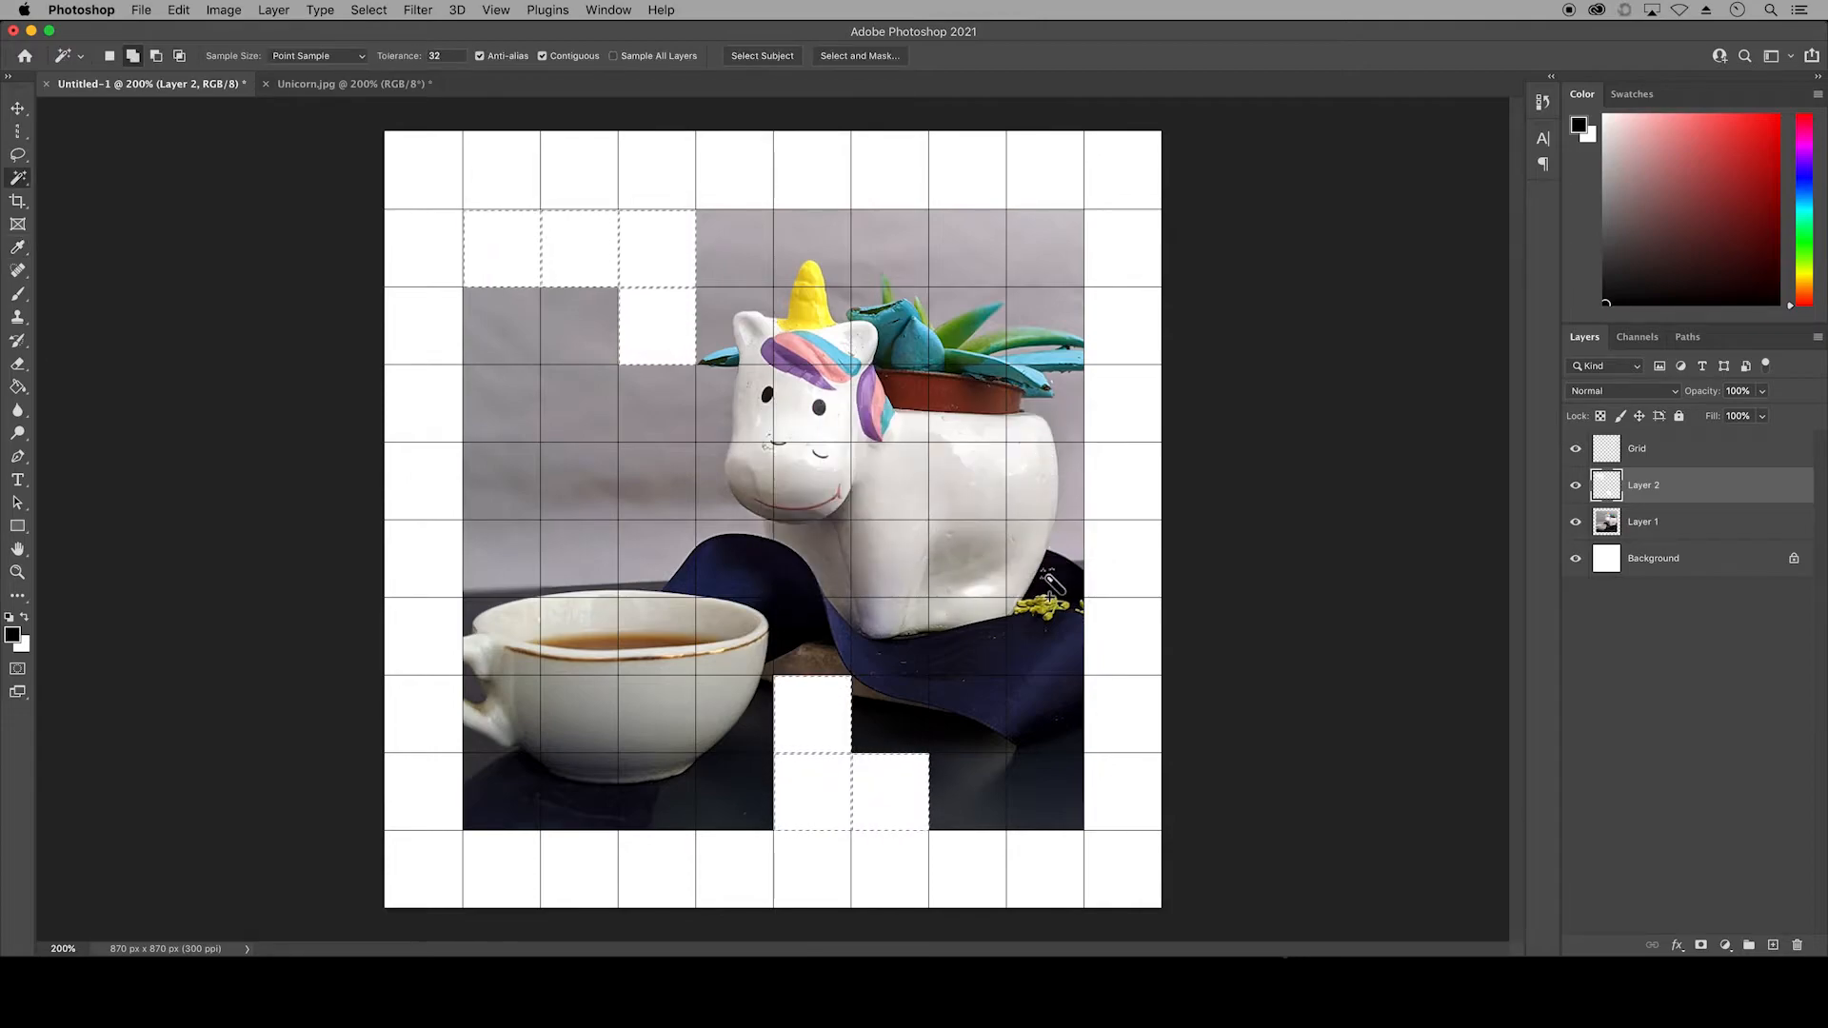
key("super+d")
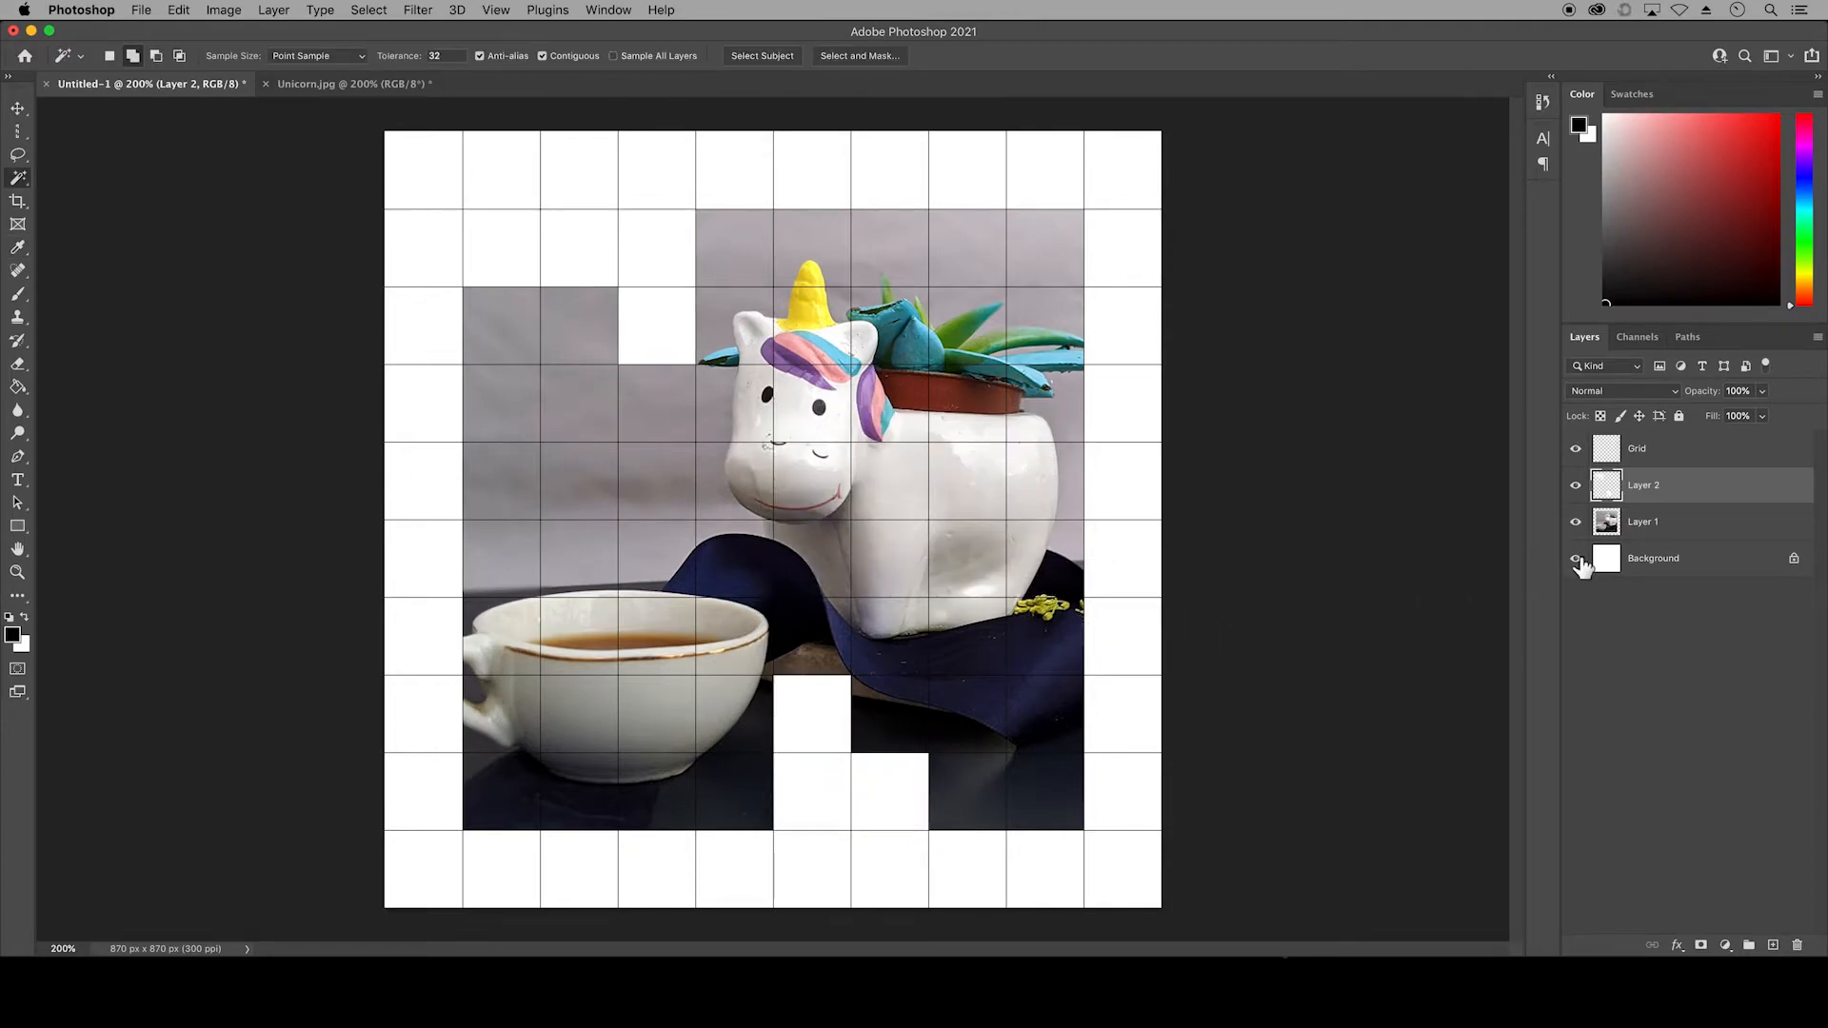
Step: On the Grid layer, select seven squares: two in the photo's second row, two over the cup, one on the ribbon and two around the planter
left_click(1656, 455)
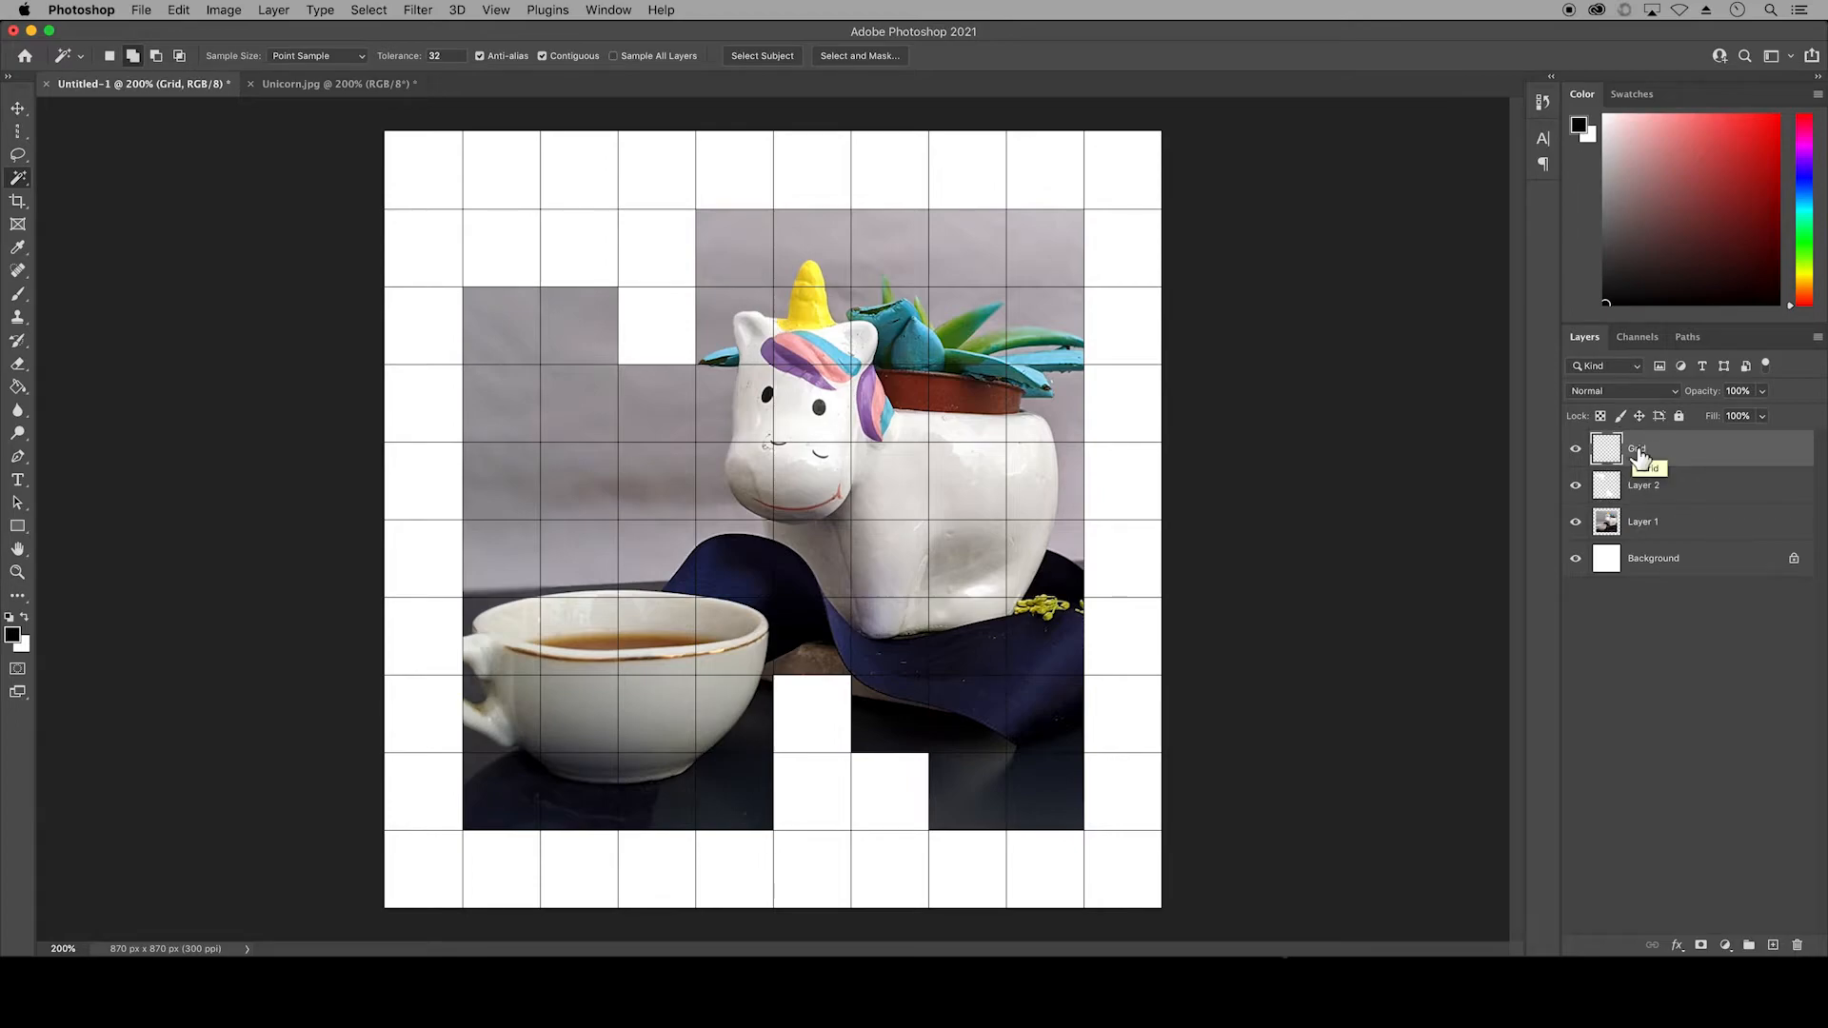
left_click(609, 360)
left_click(514, 339, "shift")
left_click(657, 640, "shift")
left_click(747, 728, "shift")
left_click(969, 728, "shift")
left_click(968, 480, "shift")
left_click(1042, 419, "shift")
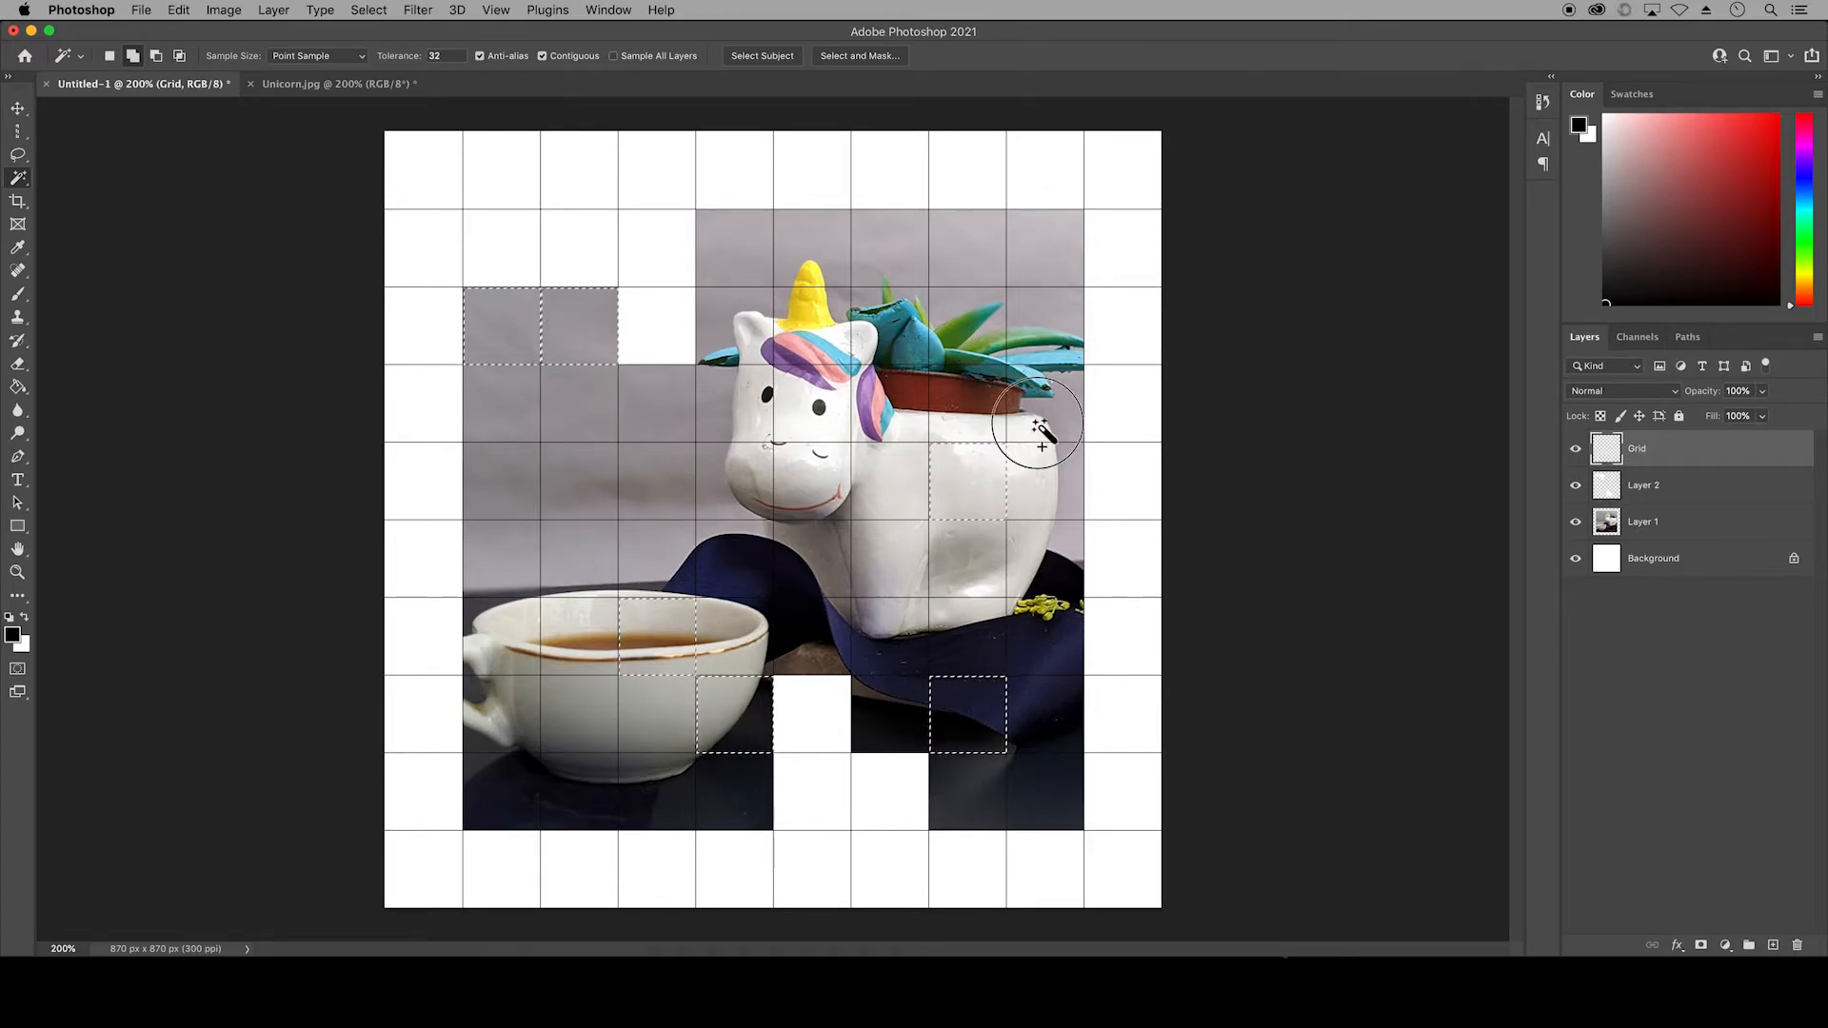
Step: Add a Hue/Saturation adjustment above Layer 1 for the selected squares, colorized with hue 327, saturation 41 and lightness -6
left_click(1662, 522)
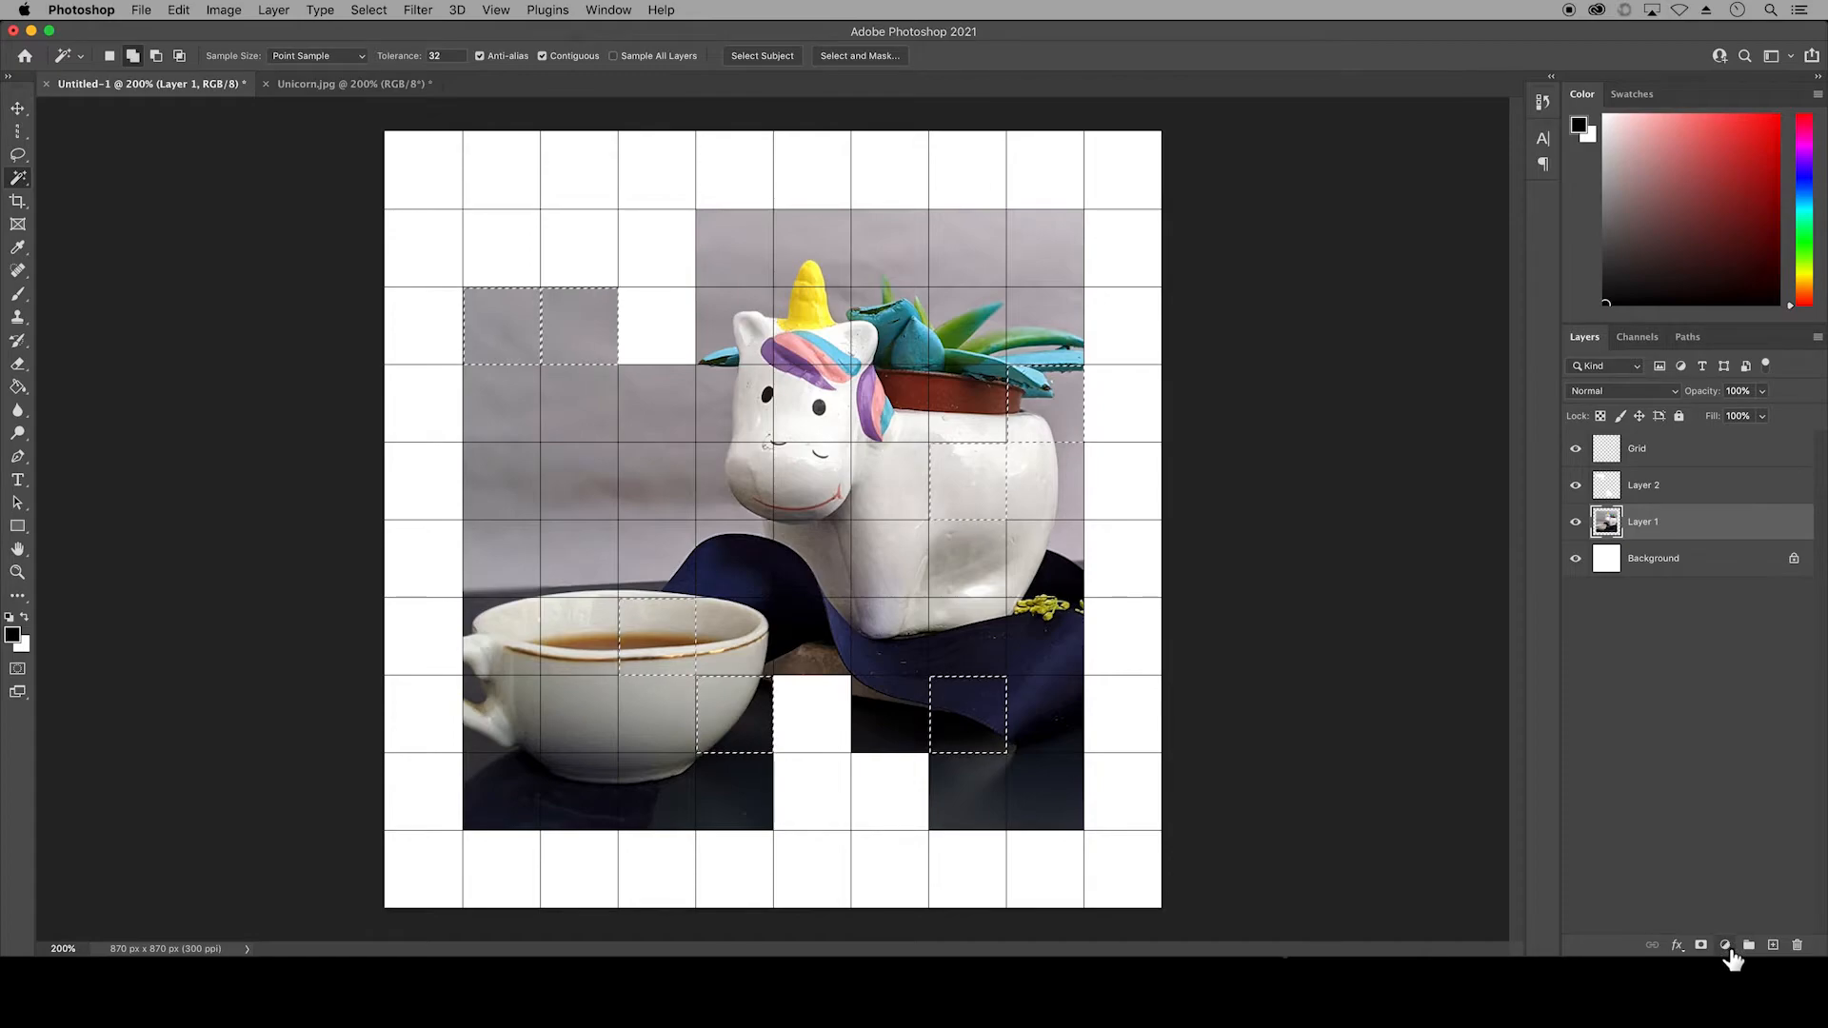
left_click(1725, 946)
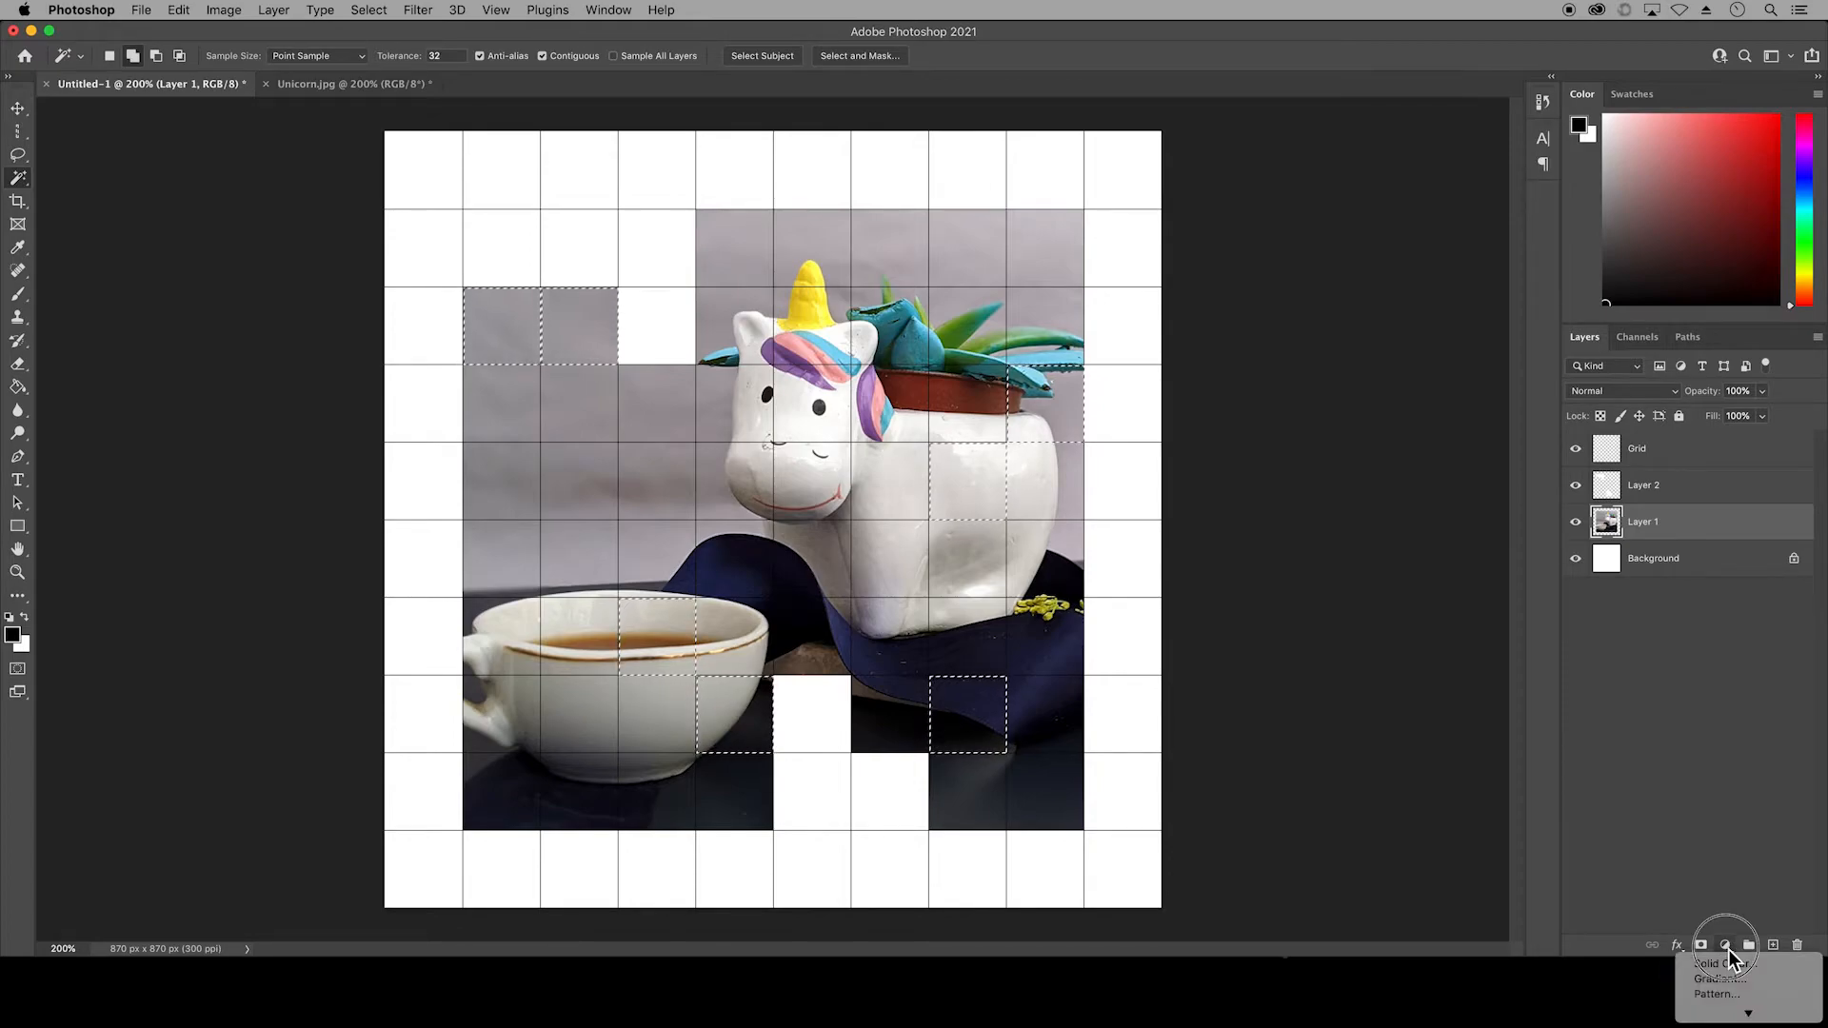
left_click(1760, 1011)
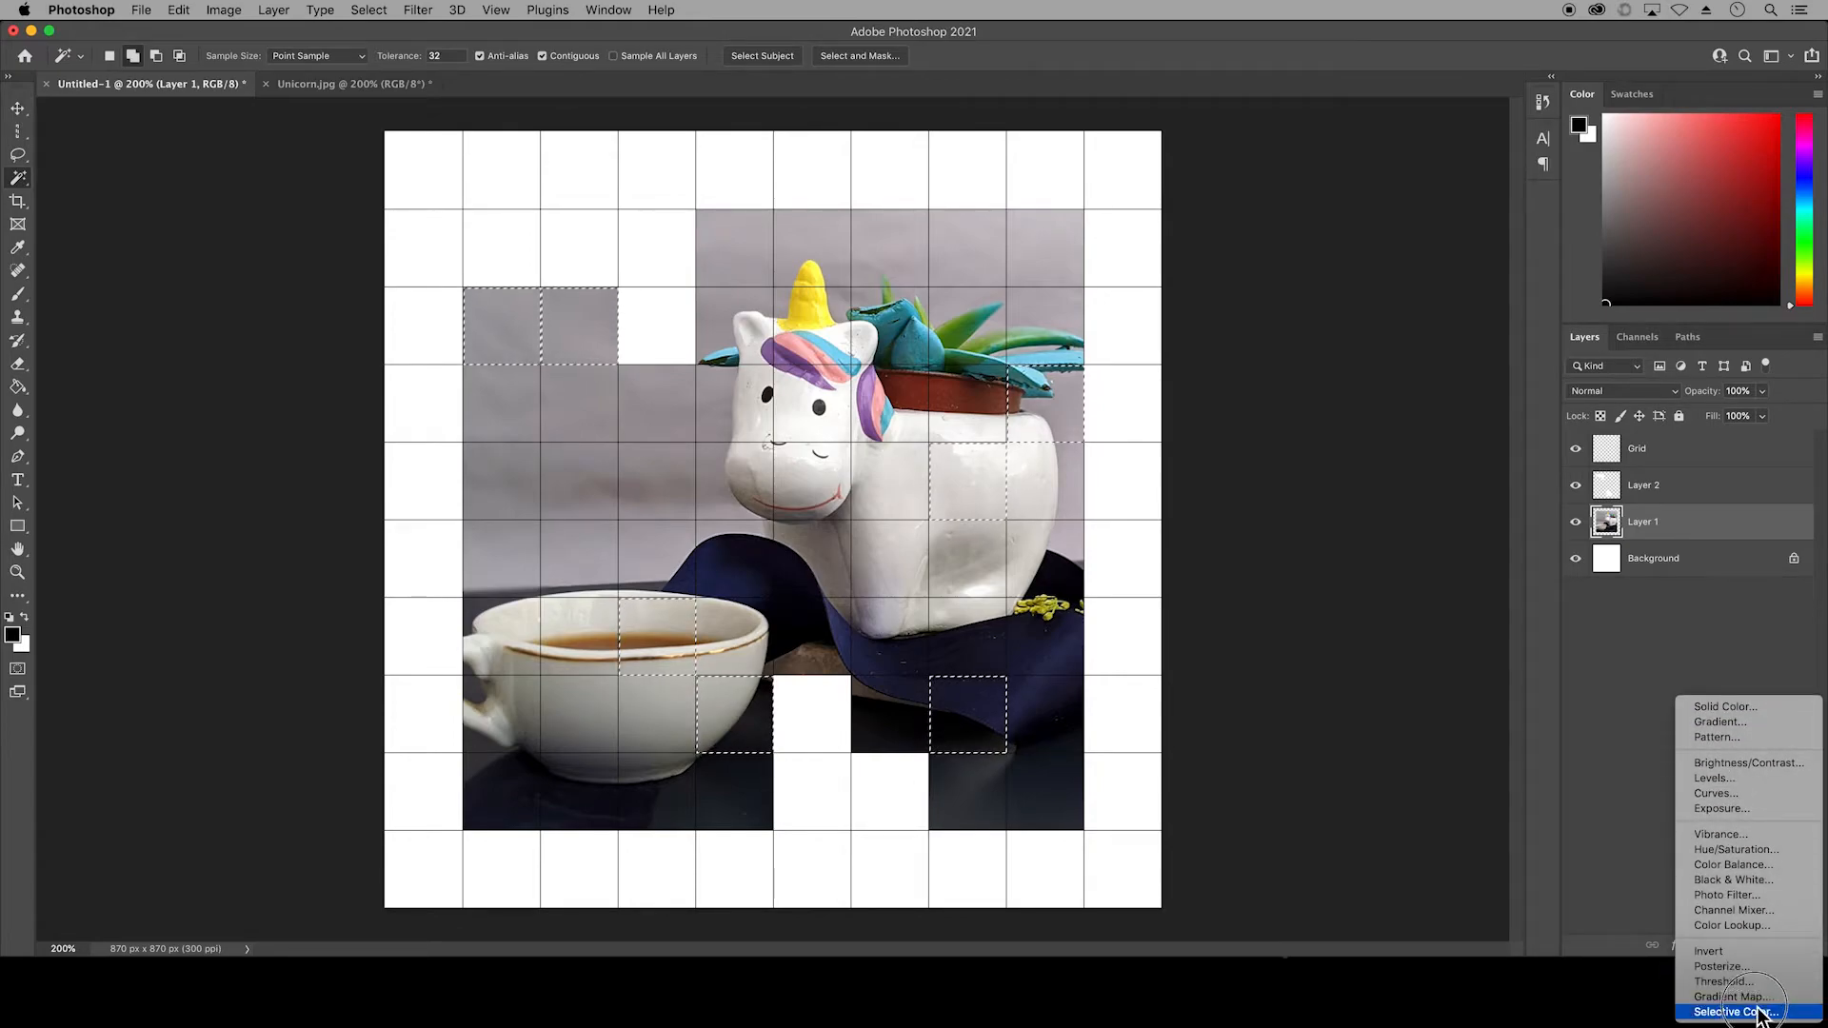
left_click(1760, 856)
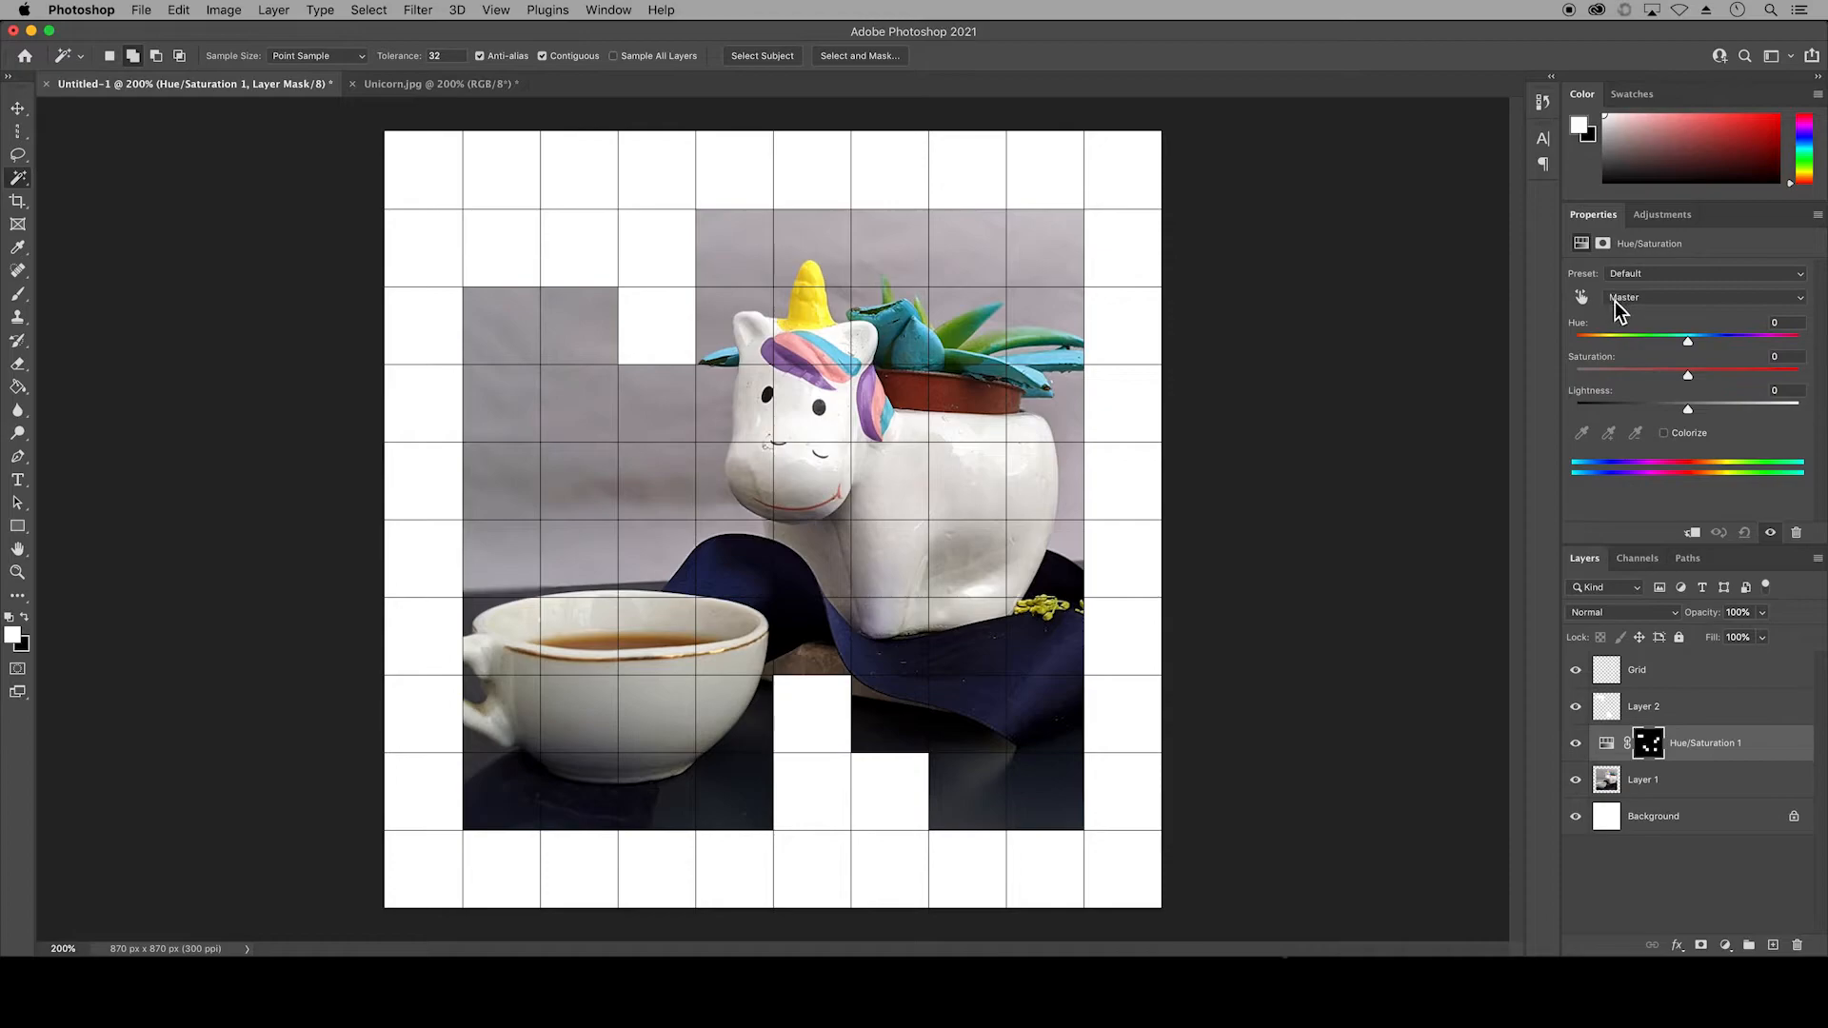
left_click(1665, 434)
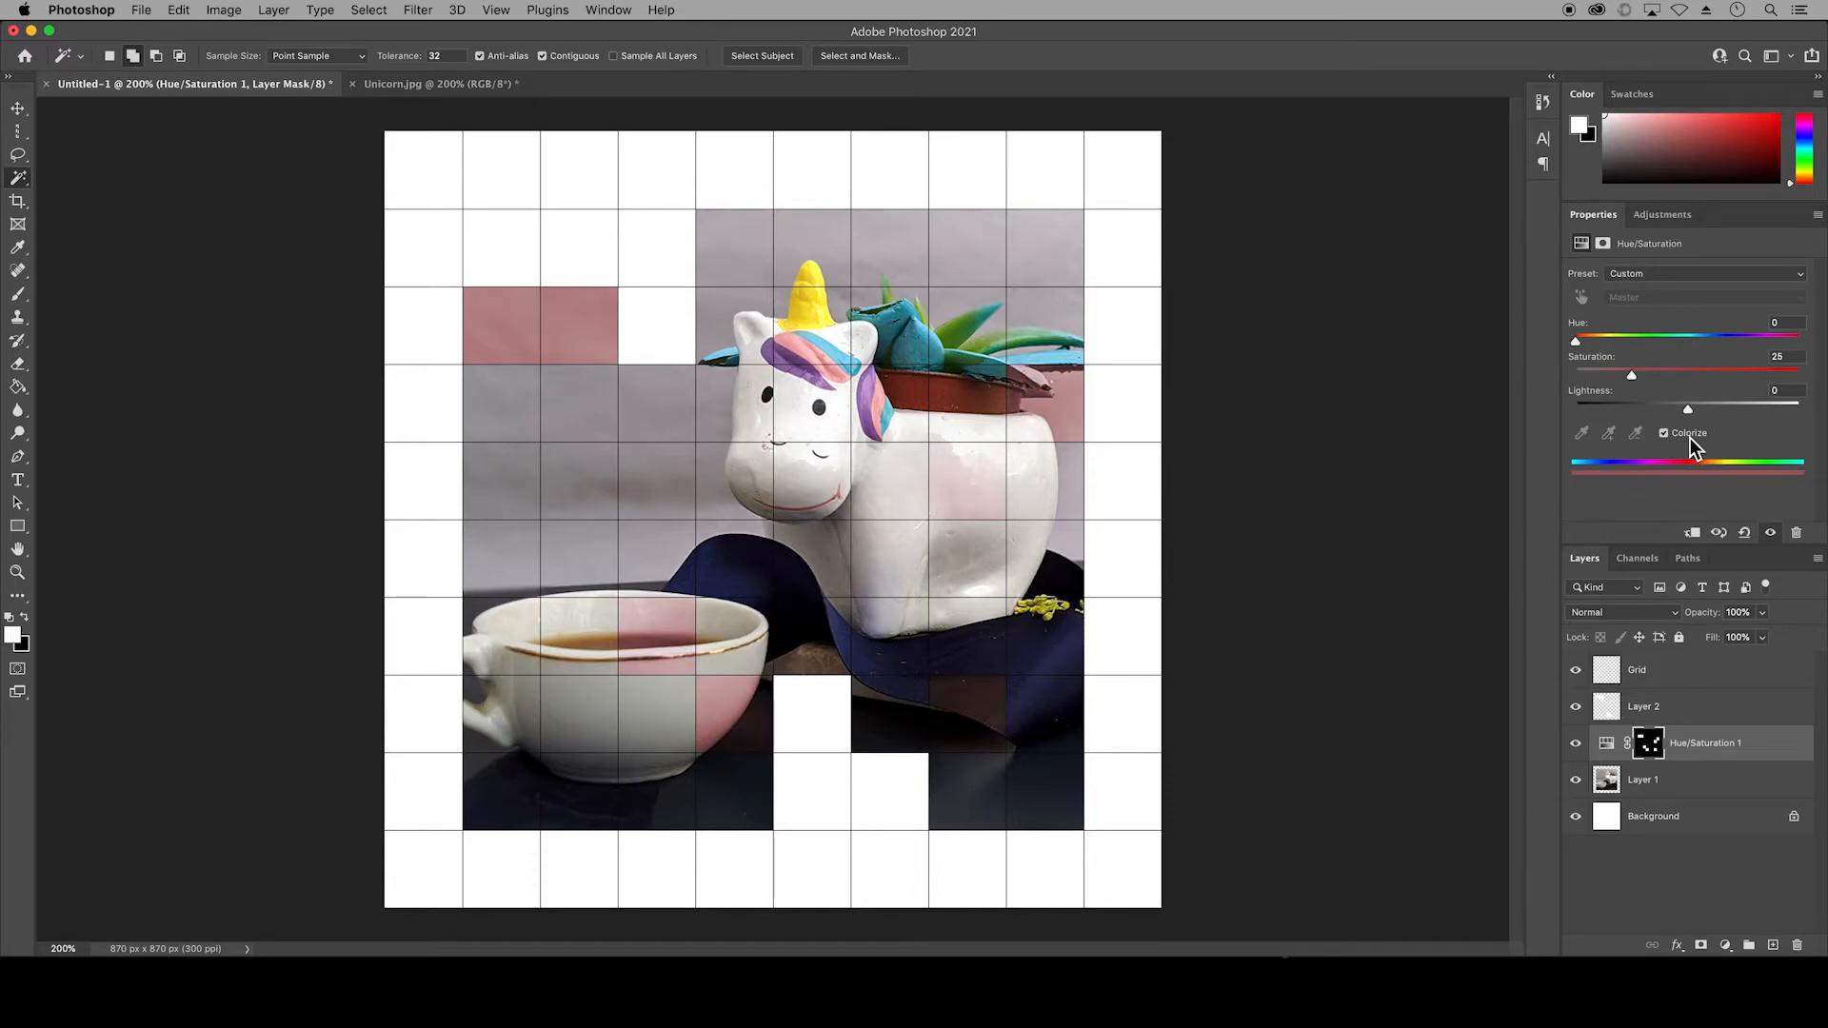
left_click_drag(1578, 343, 1785, 360)
left_click_drag(1631, 377, 1683, 408)
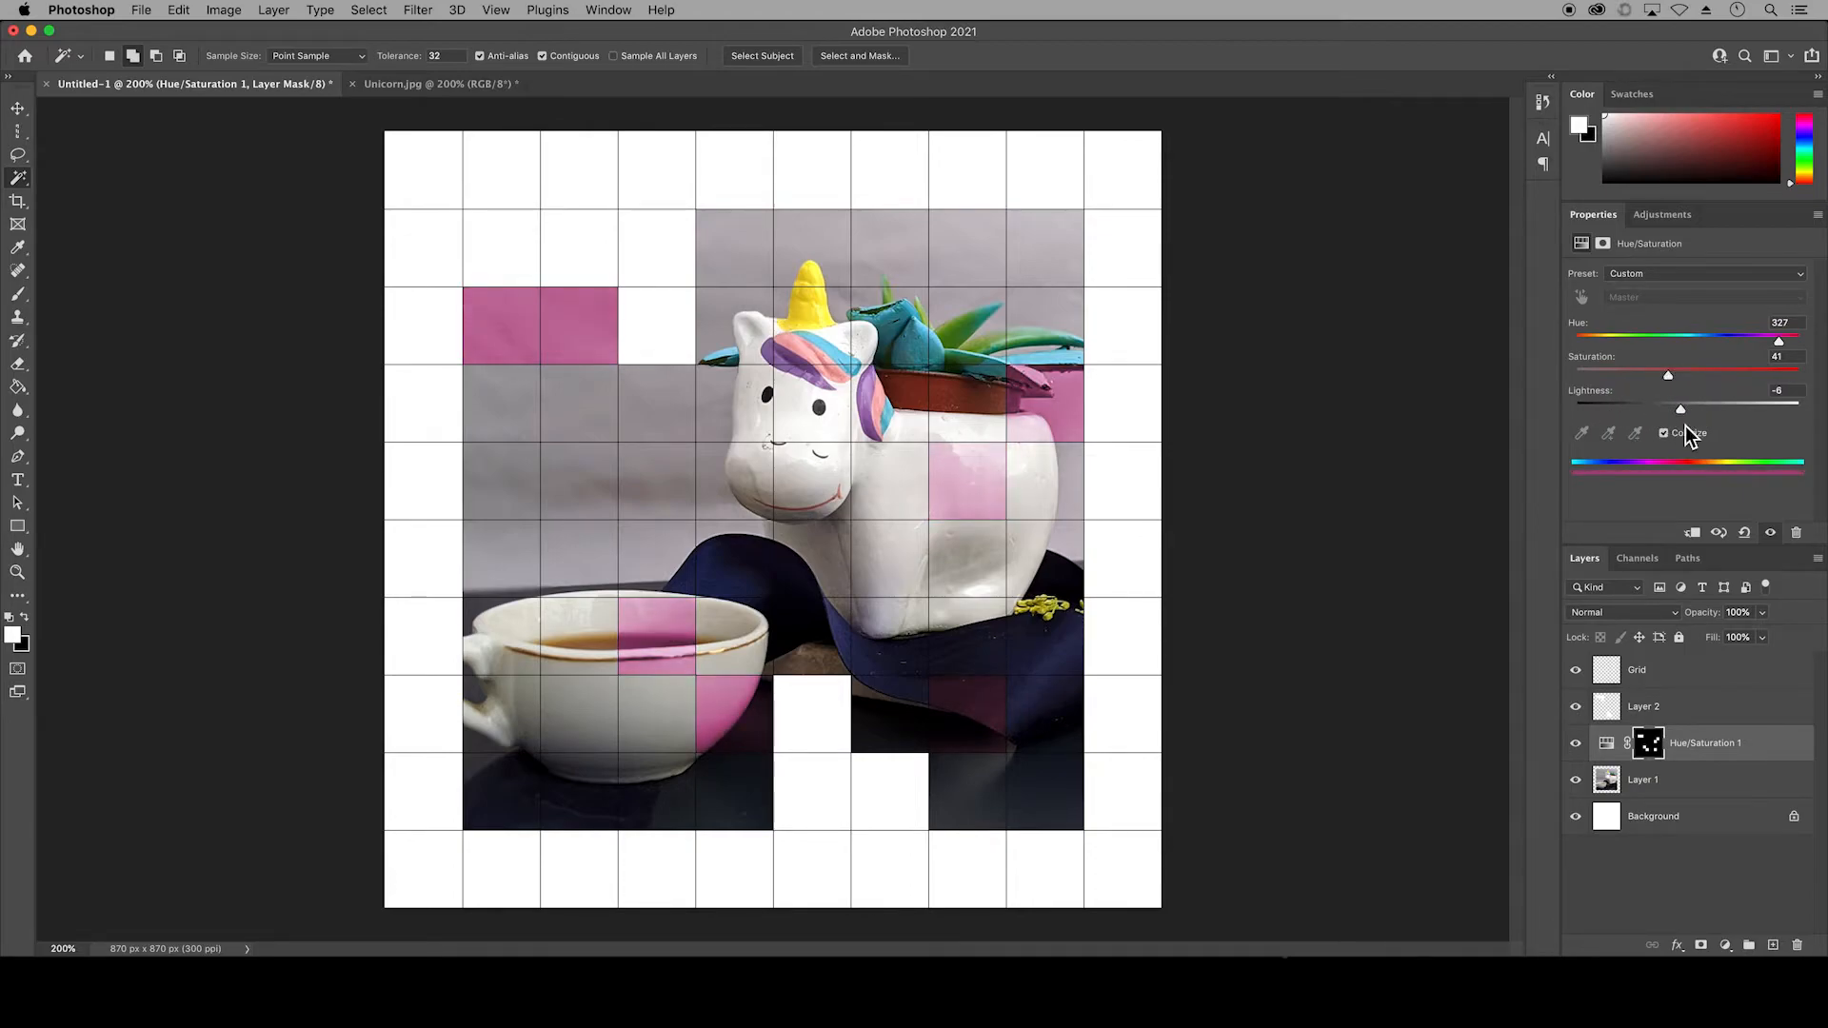
Step: Set the blending mode of the Hue/Saturation 1 layer to Color
left_click(1728, 747)
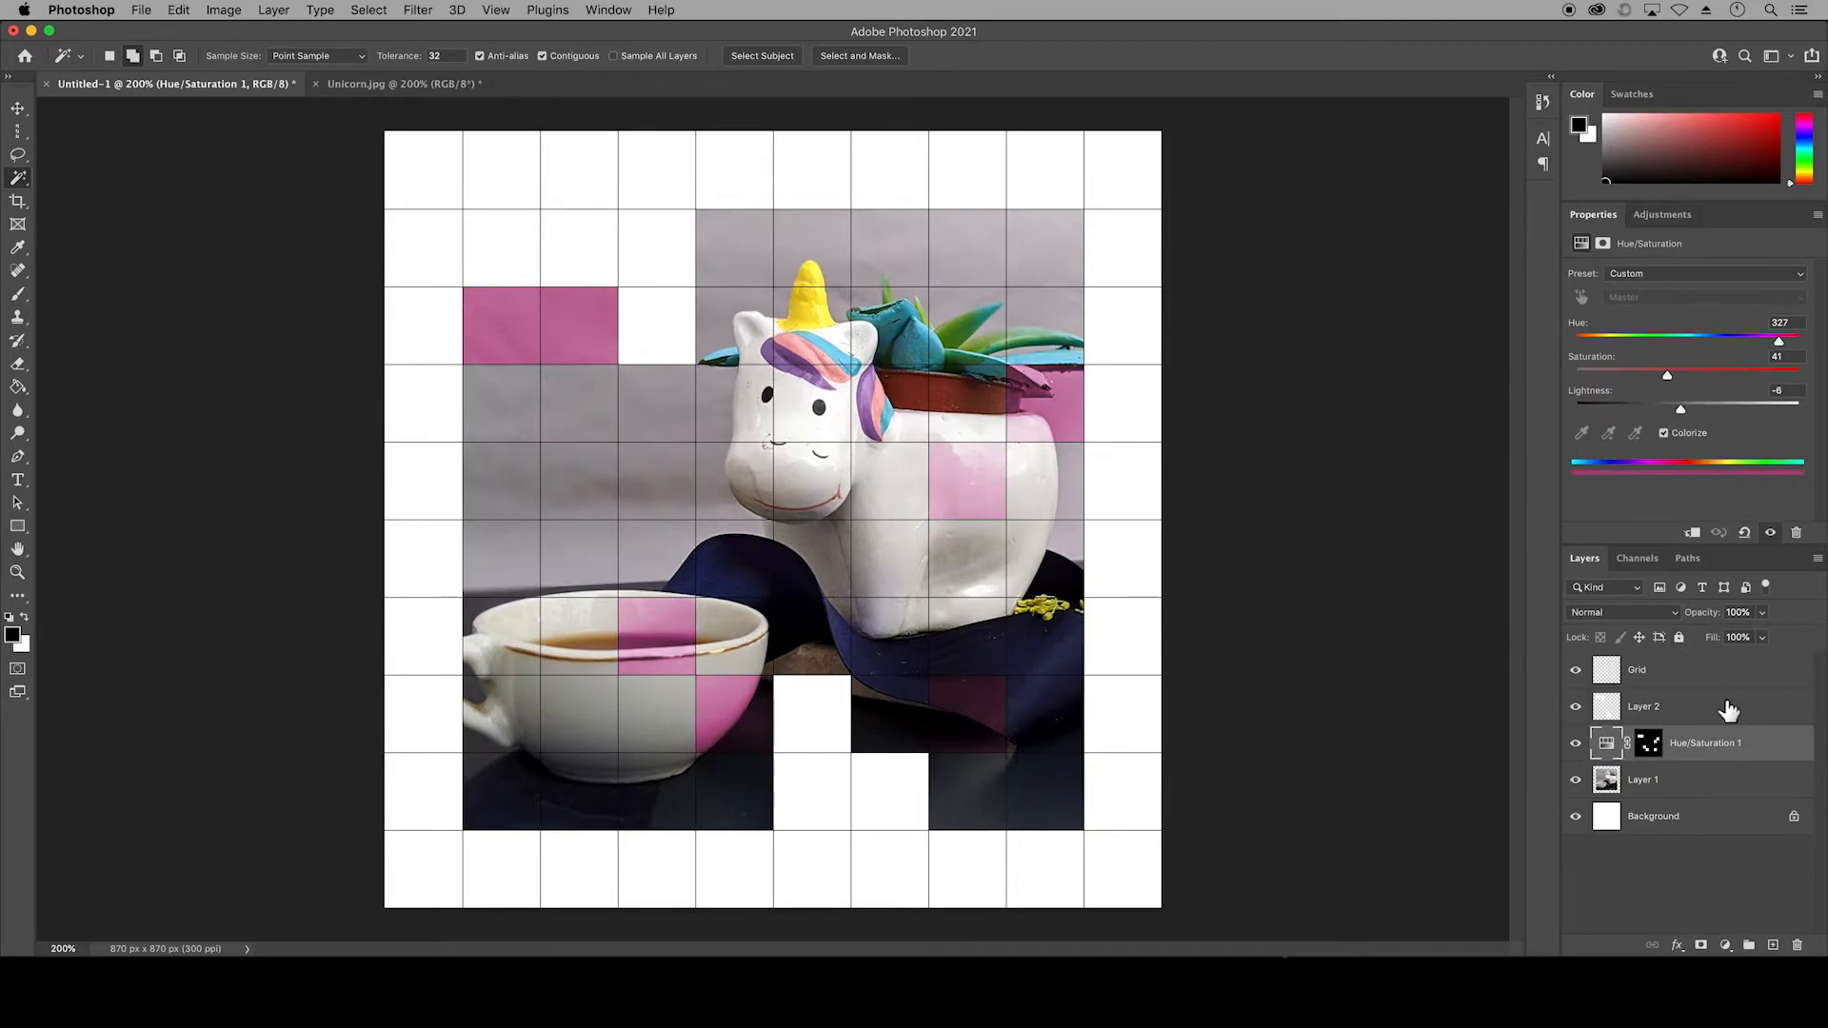
left_click(1678, 614)
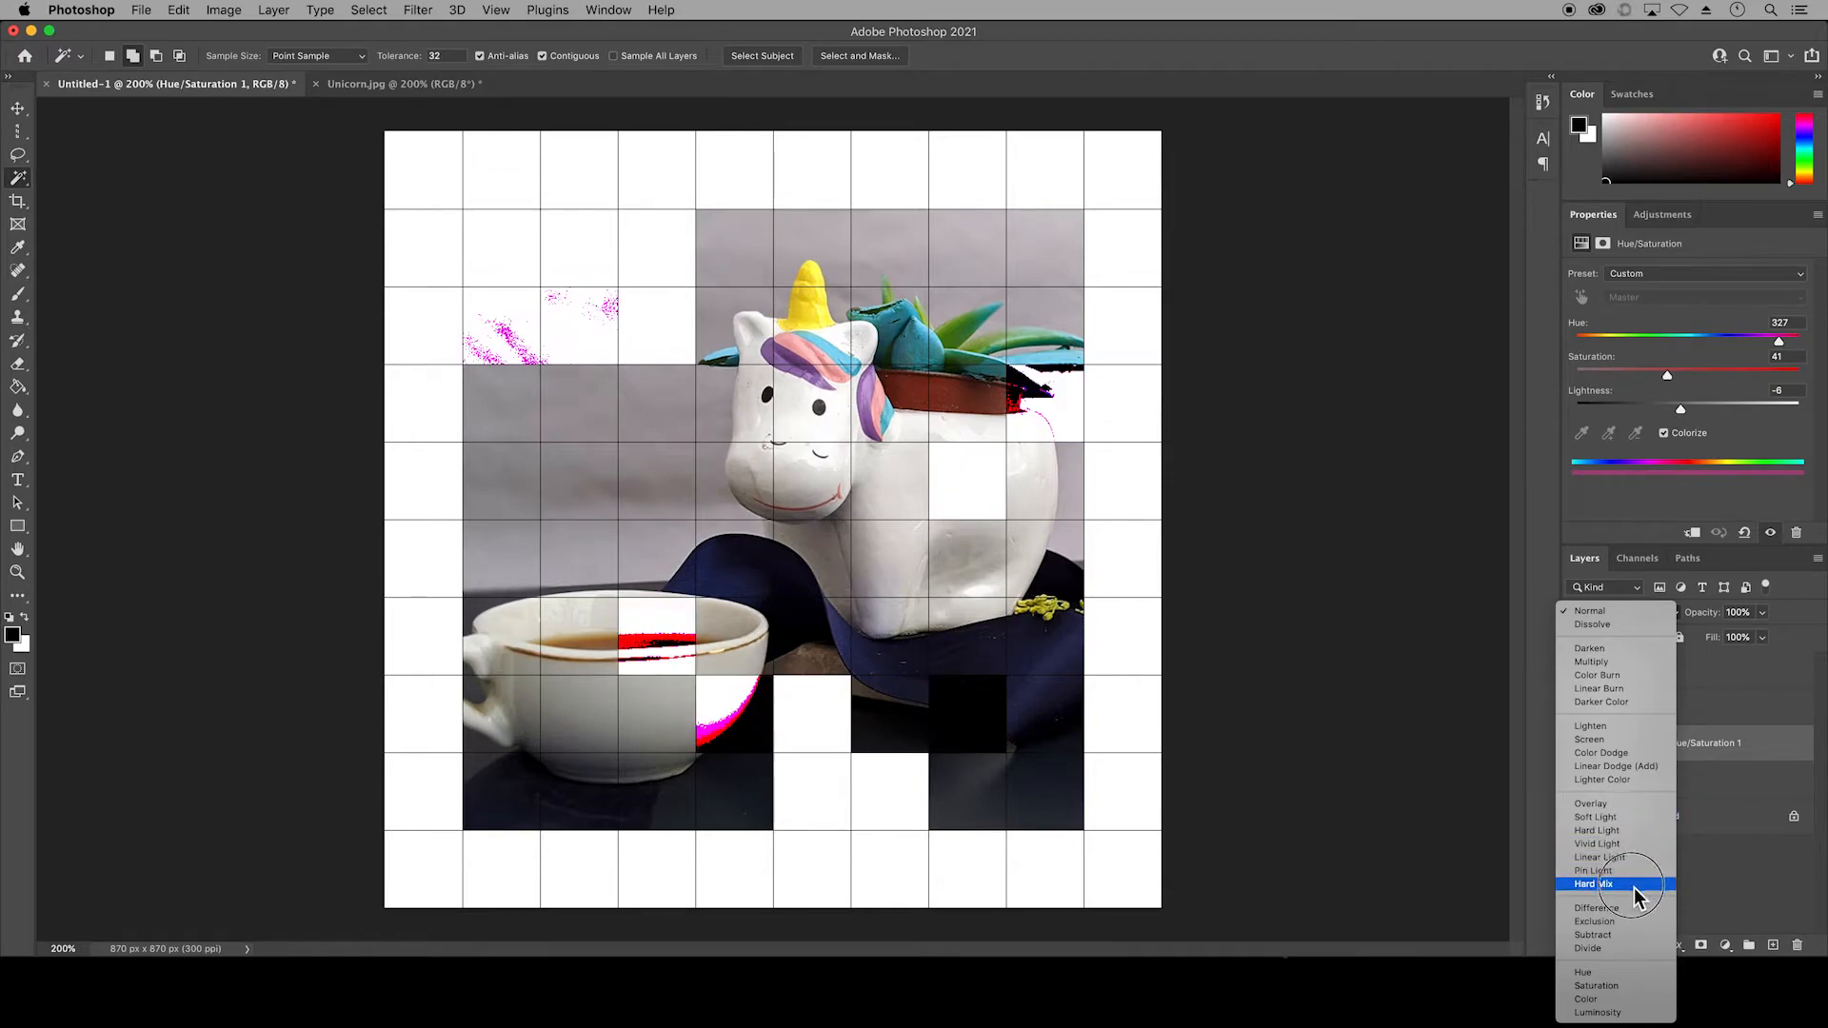
left_click(1586, 998)
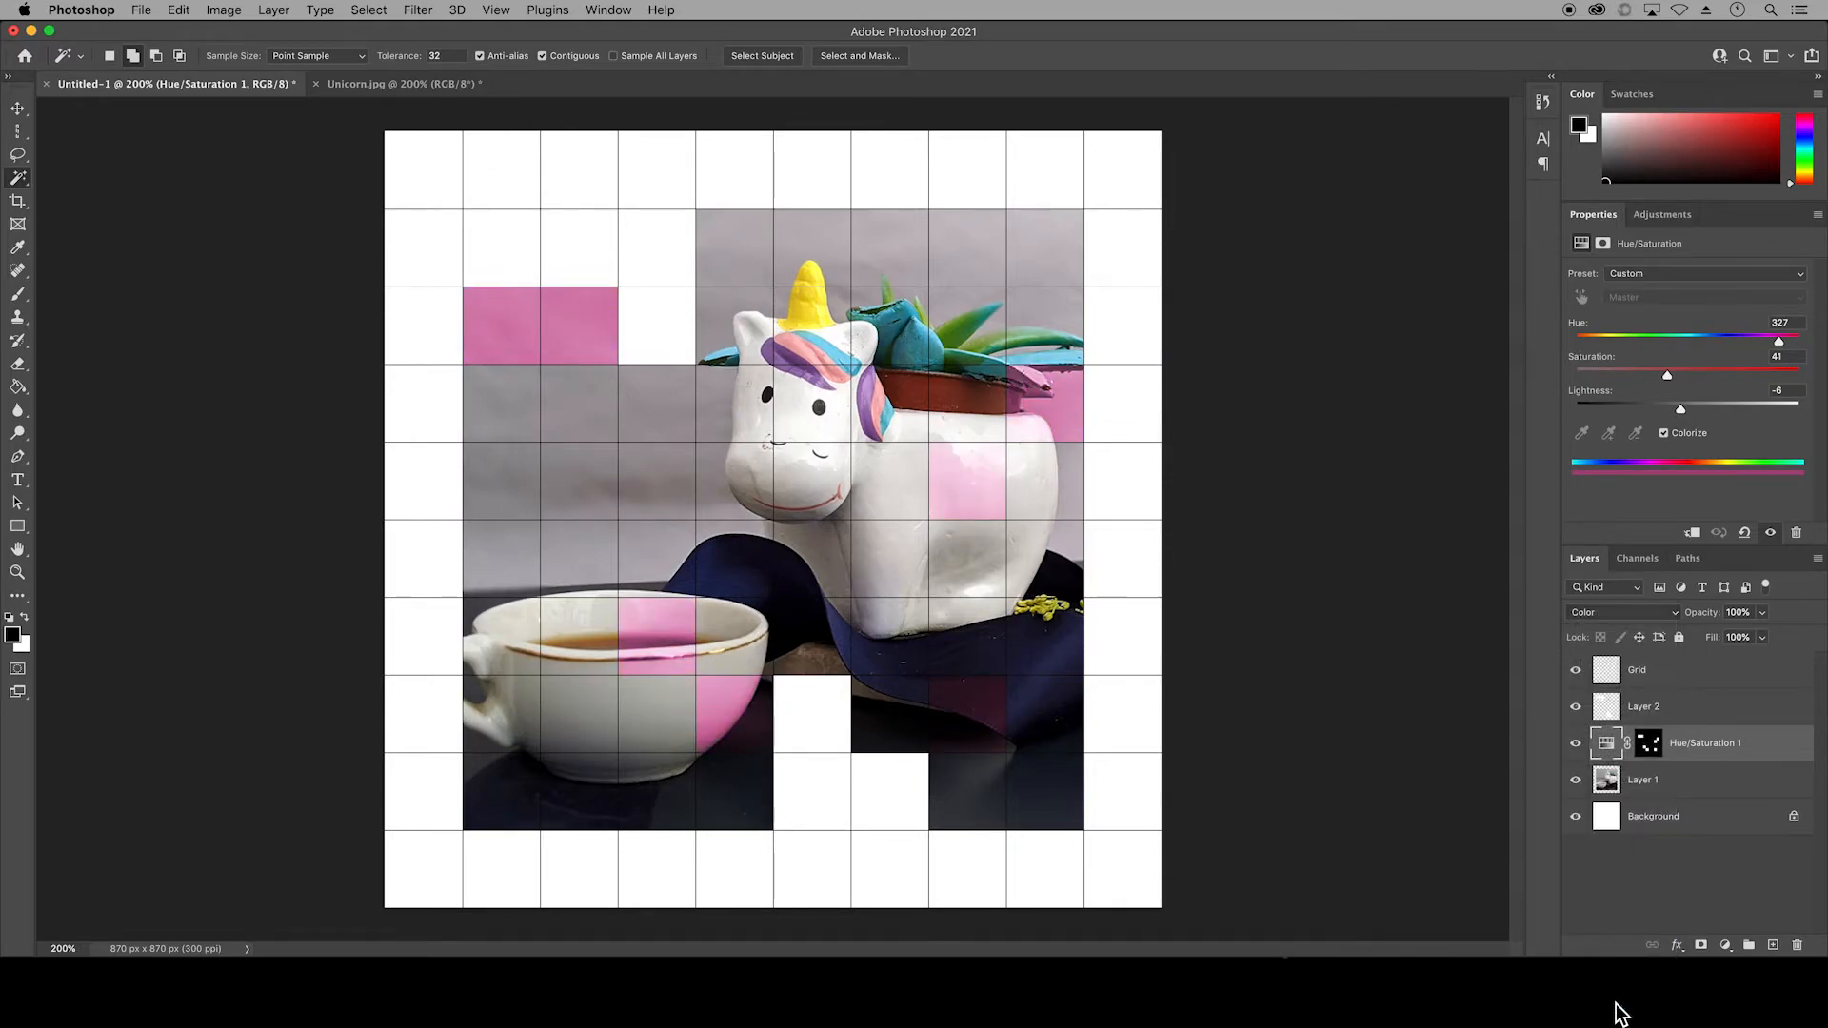
Step: On the Grid layer, select eight squares: two left of the unicorn's face, its muzzle, the ribbon's crest, two upper-right background and two in the photo's bottom row
left_click(1667, 671)
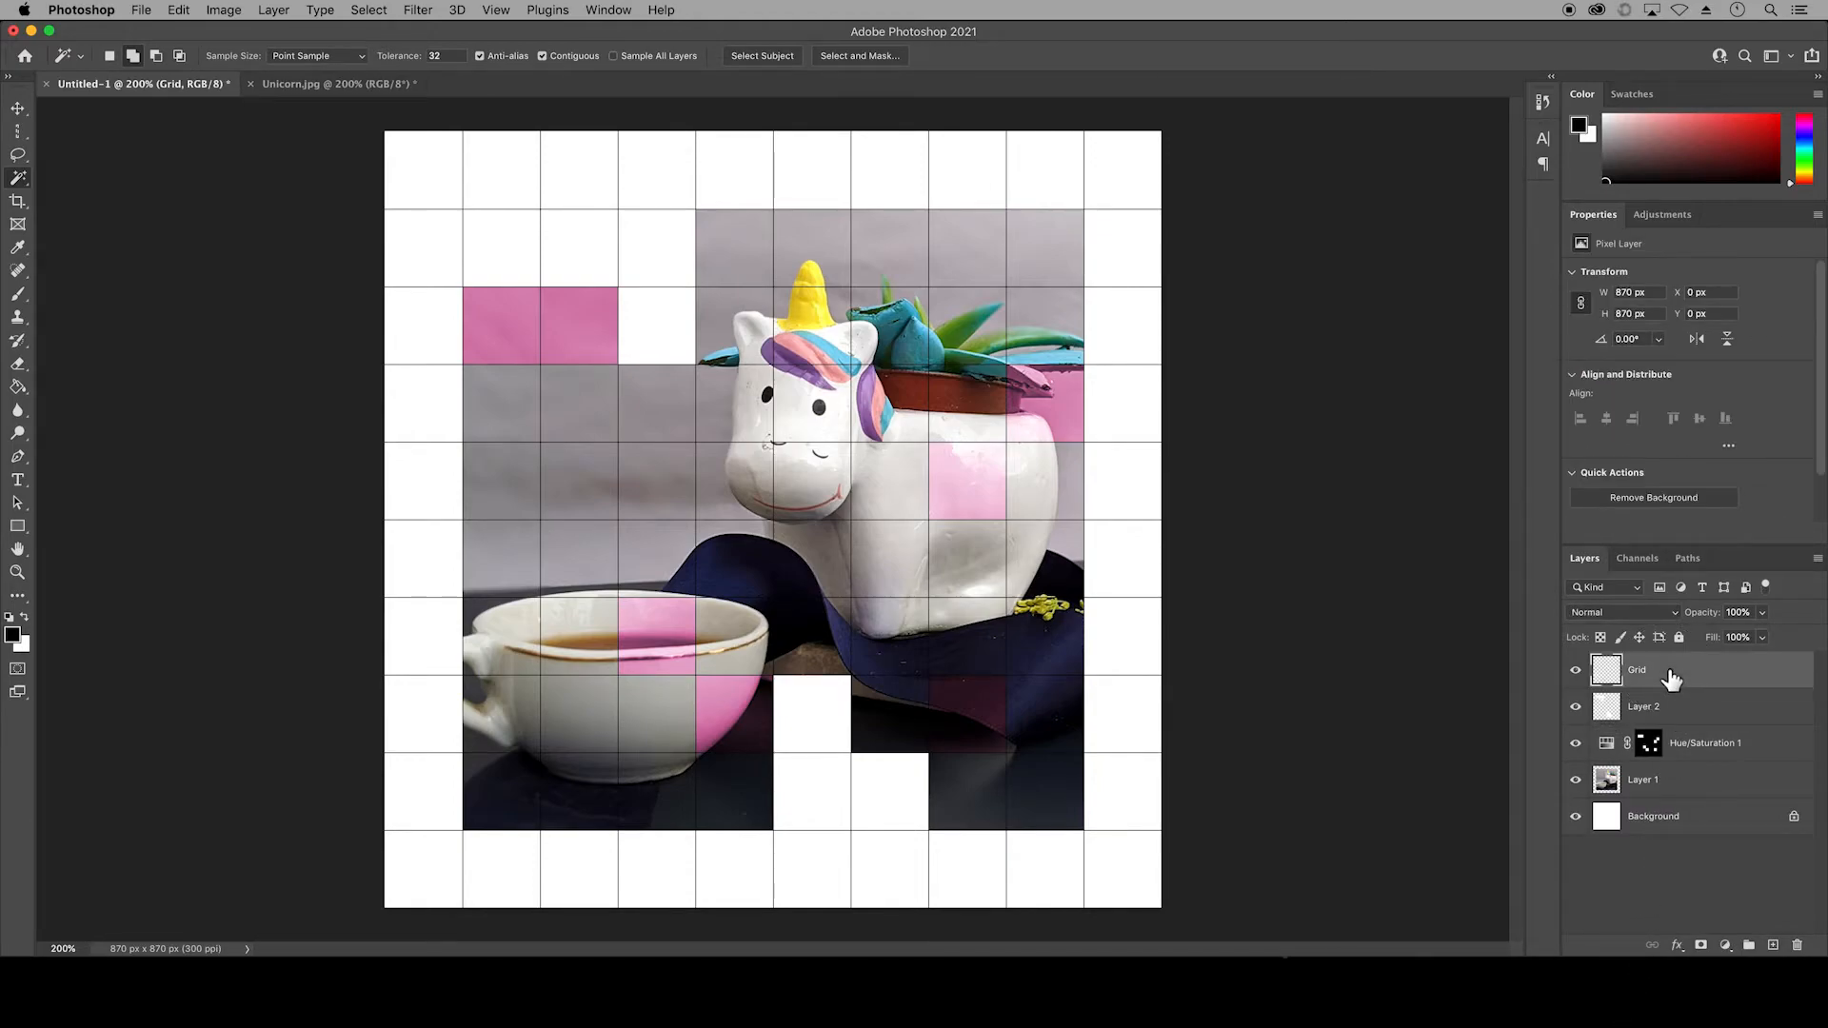
left_click(673, 410)
left_click(582, 409, "shift")
left_click(766, 559, "shift")
left_click(834, 497, "shift")
left_click(967, 253, "shift")
left_click(1037, 250, "shift")
left_click(980, 802, "shift")
left_click(581, 797, "shift")
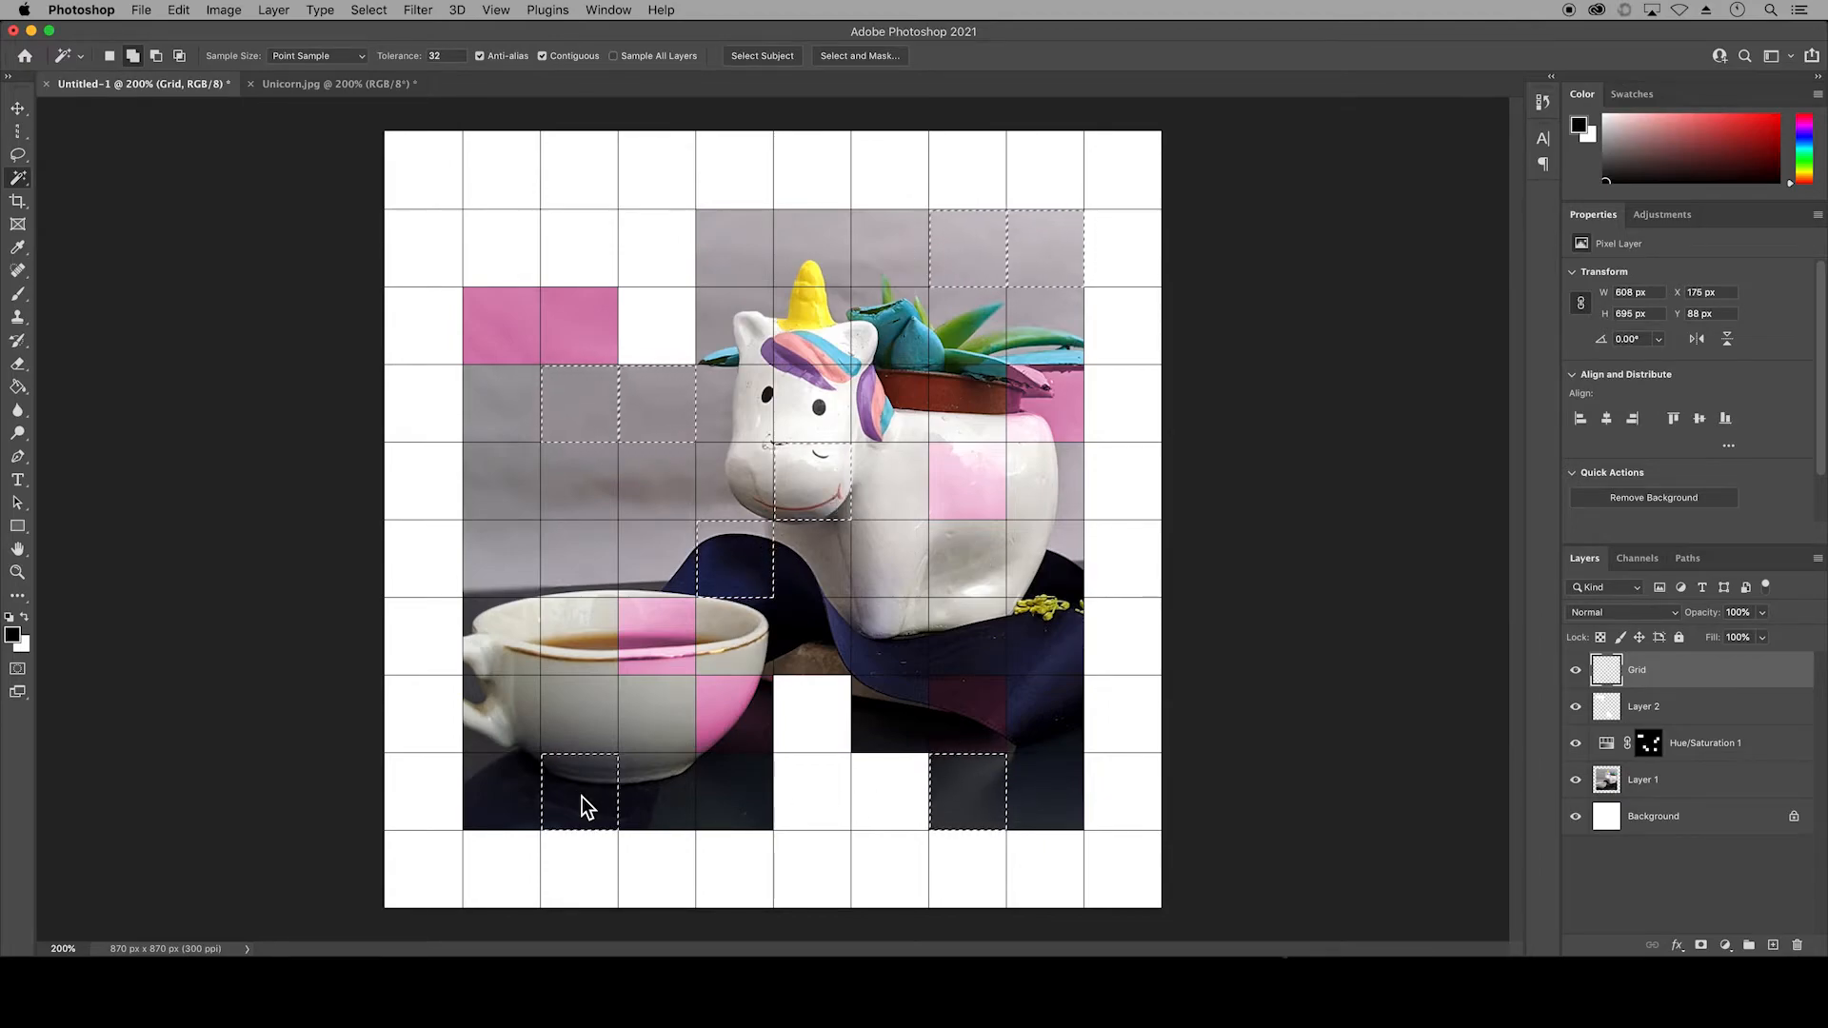
Step: Add a Hue/Saturation adjustment above Layer 1, colorized with hue 149 and saturation 40, and set Hue/Saturation 1's saturation to 53
left_click(1670, 783)
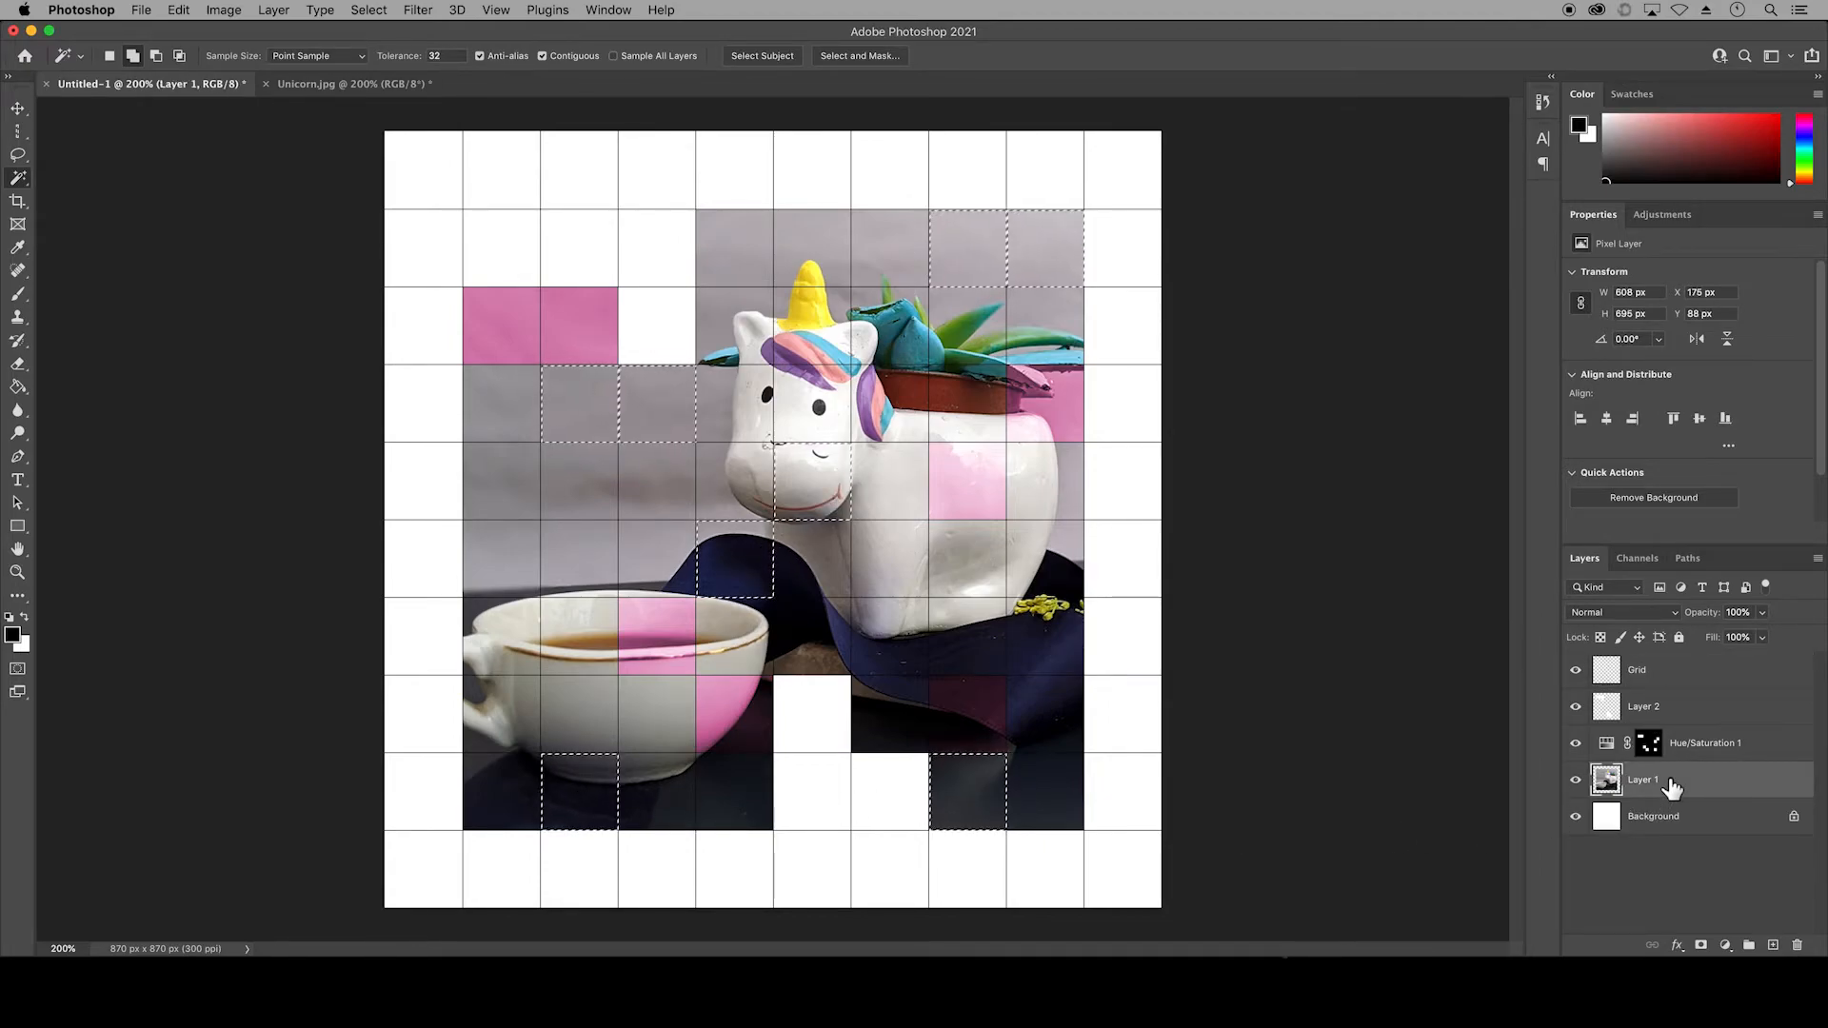
left_click(1725, 945)
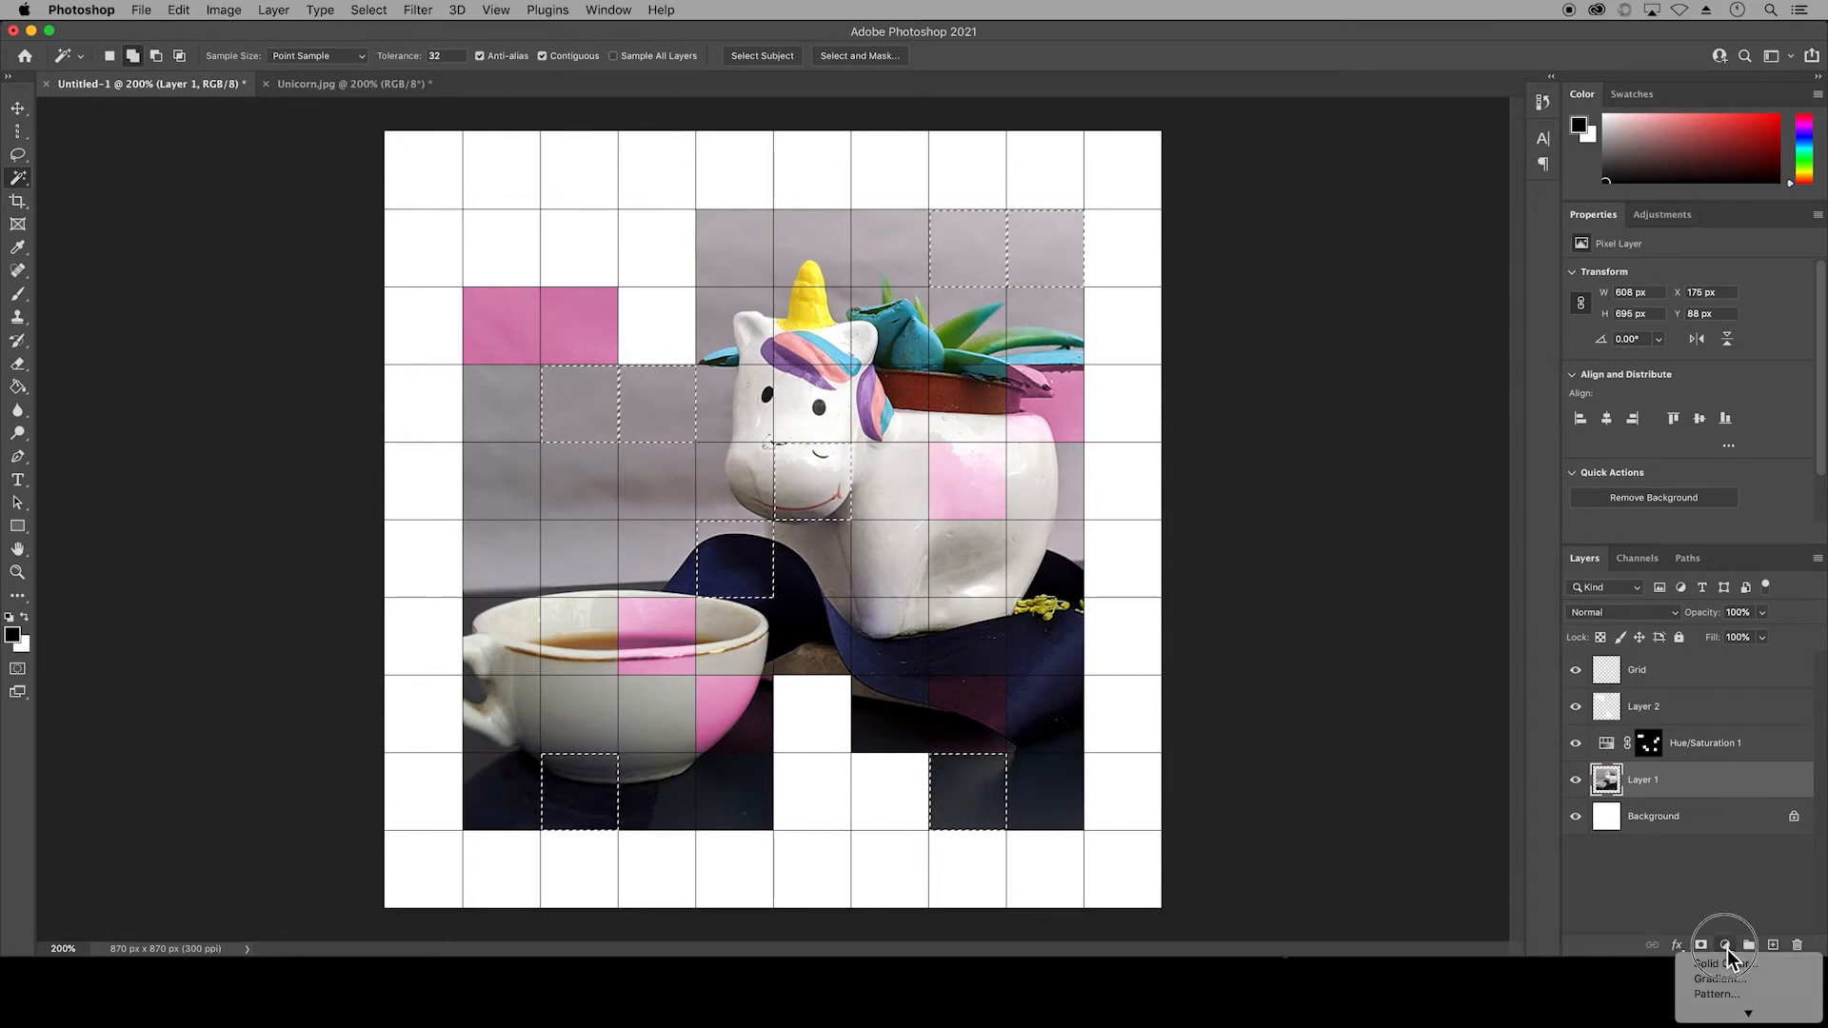
left_click(1734, 857)
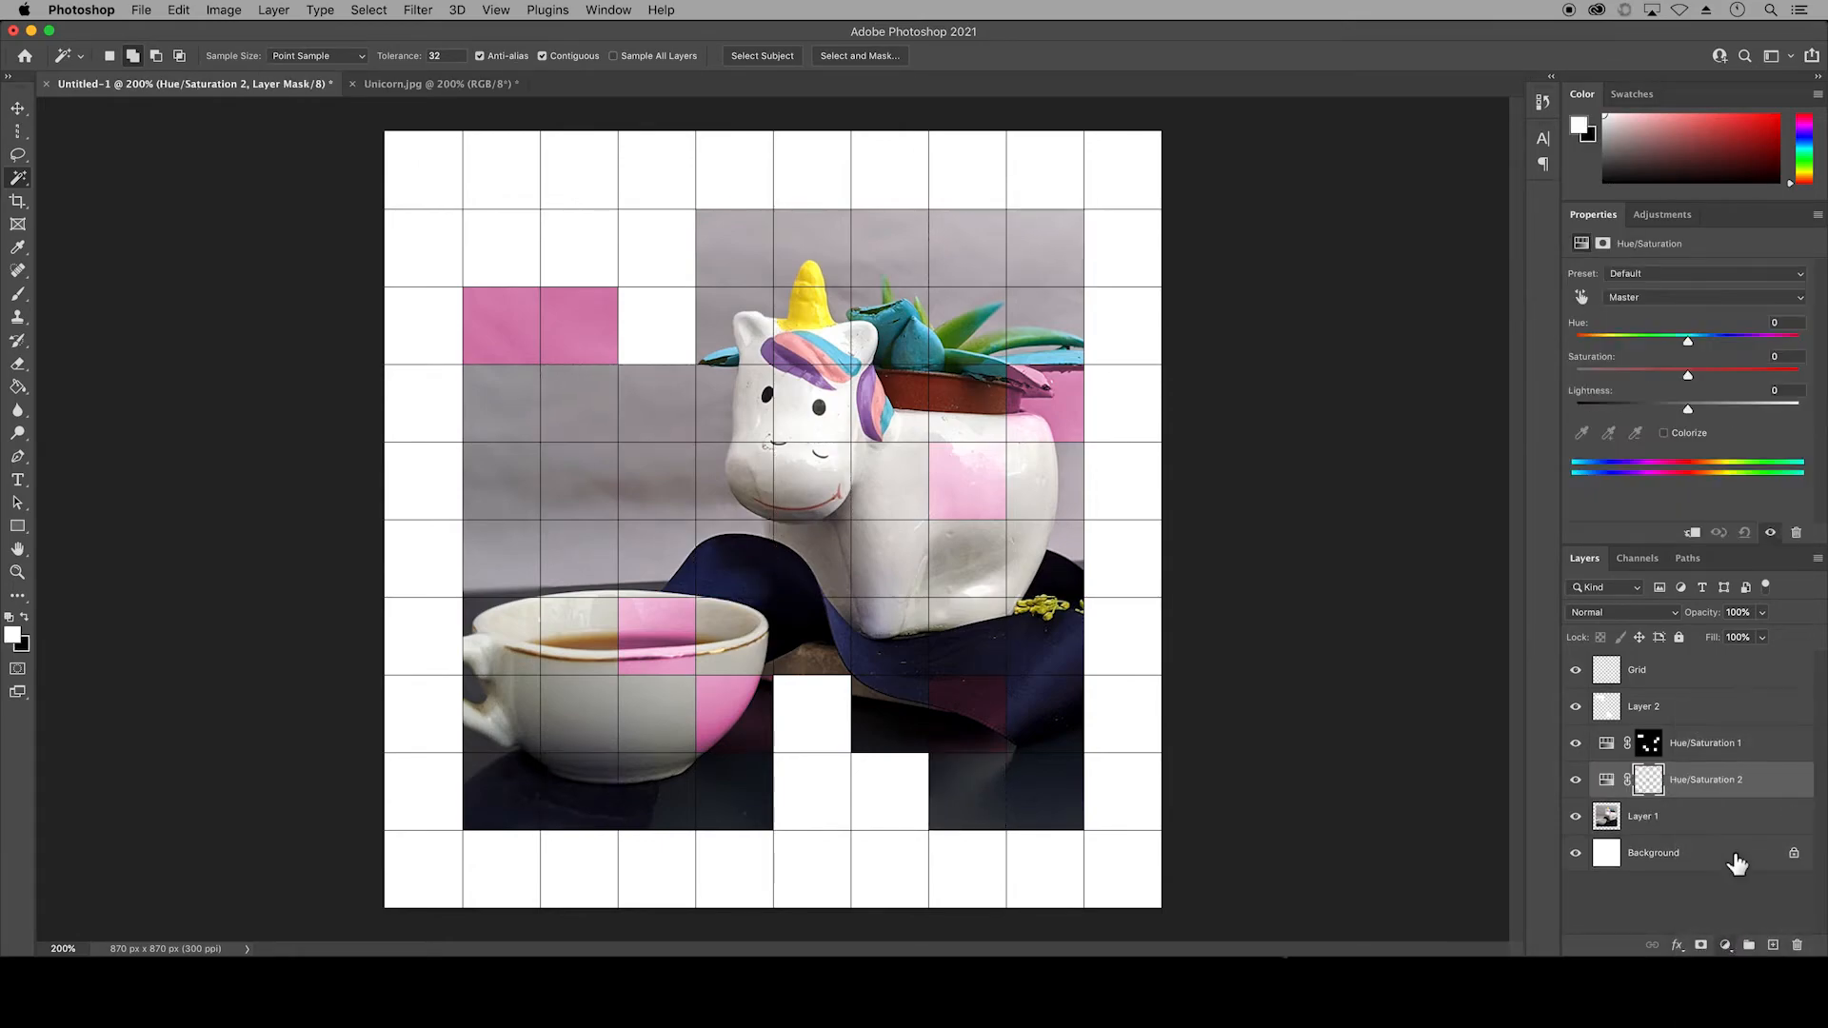
left_click(1664, 434)
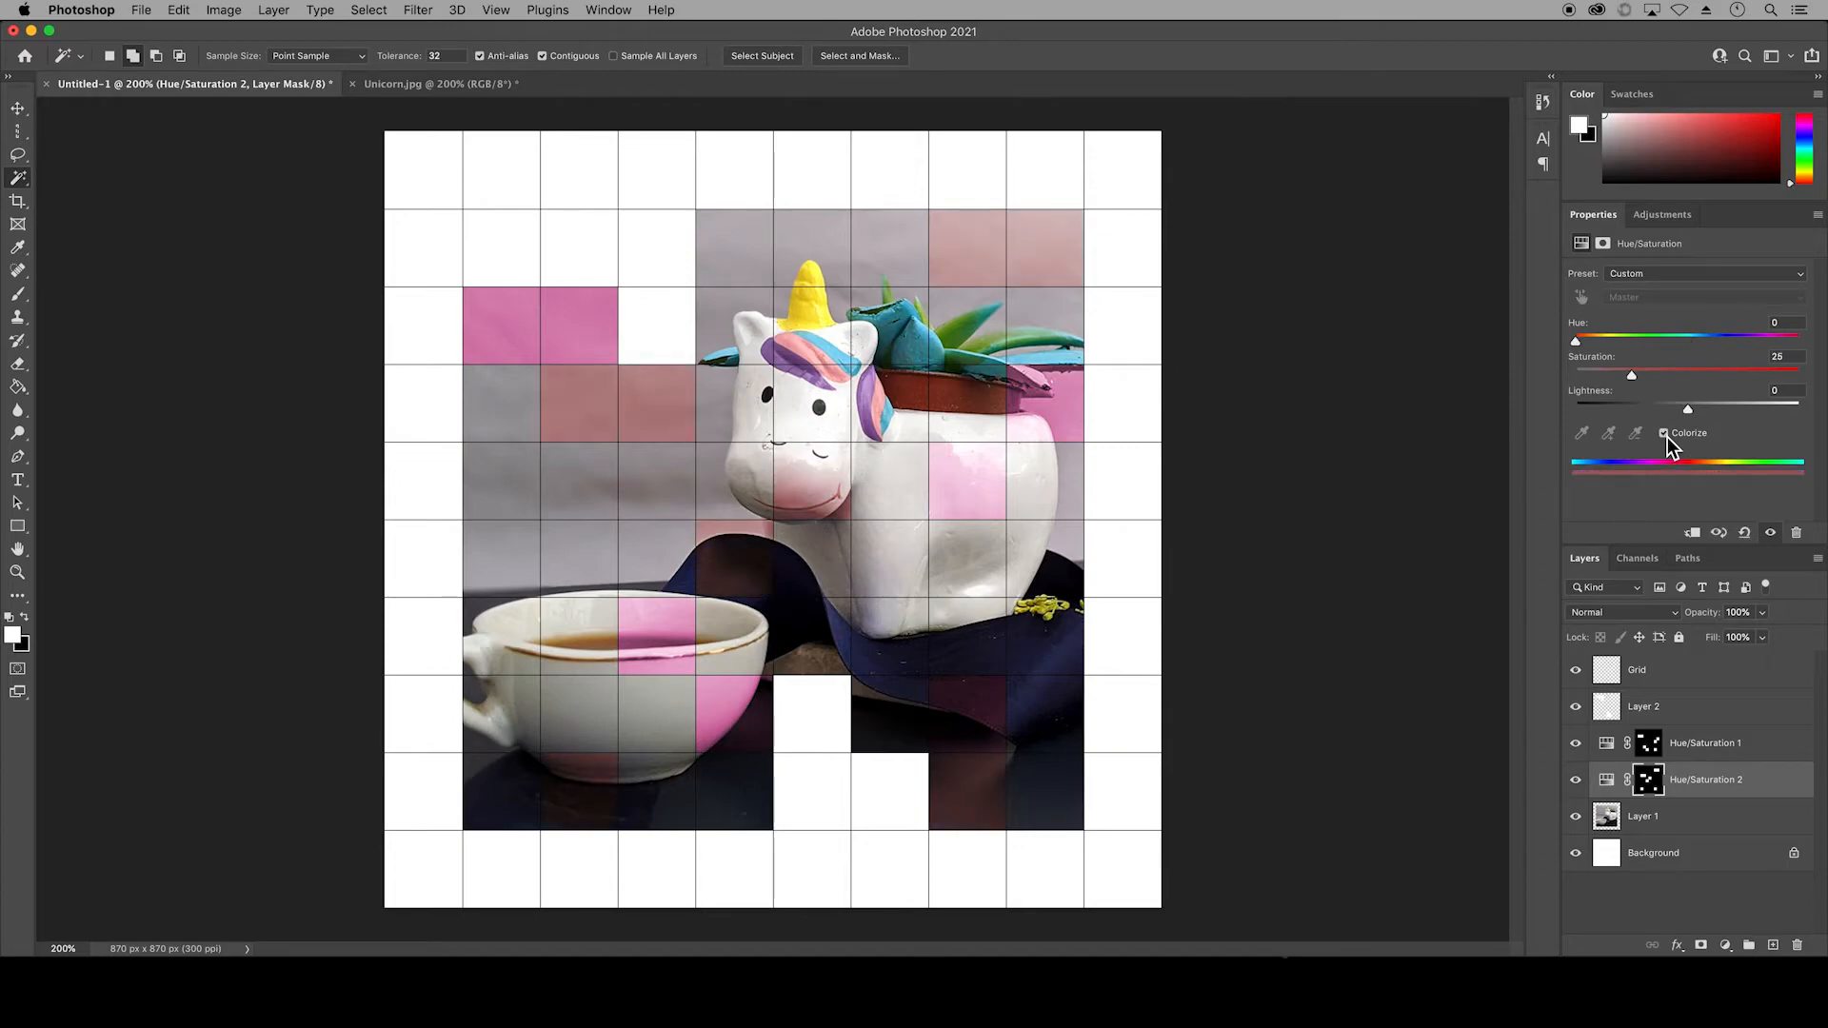
left_click_drag(1578, 345, 1674, 347)
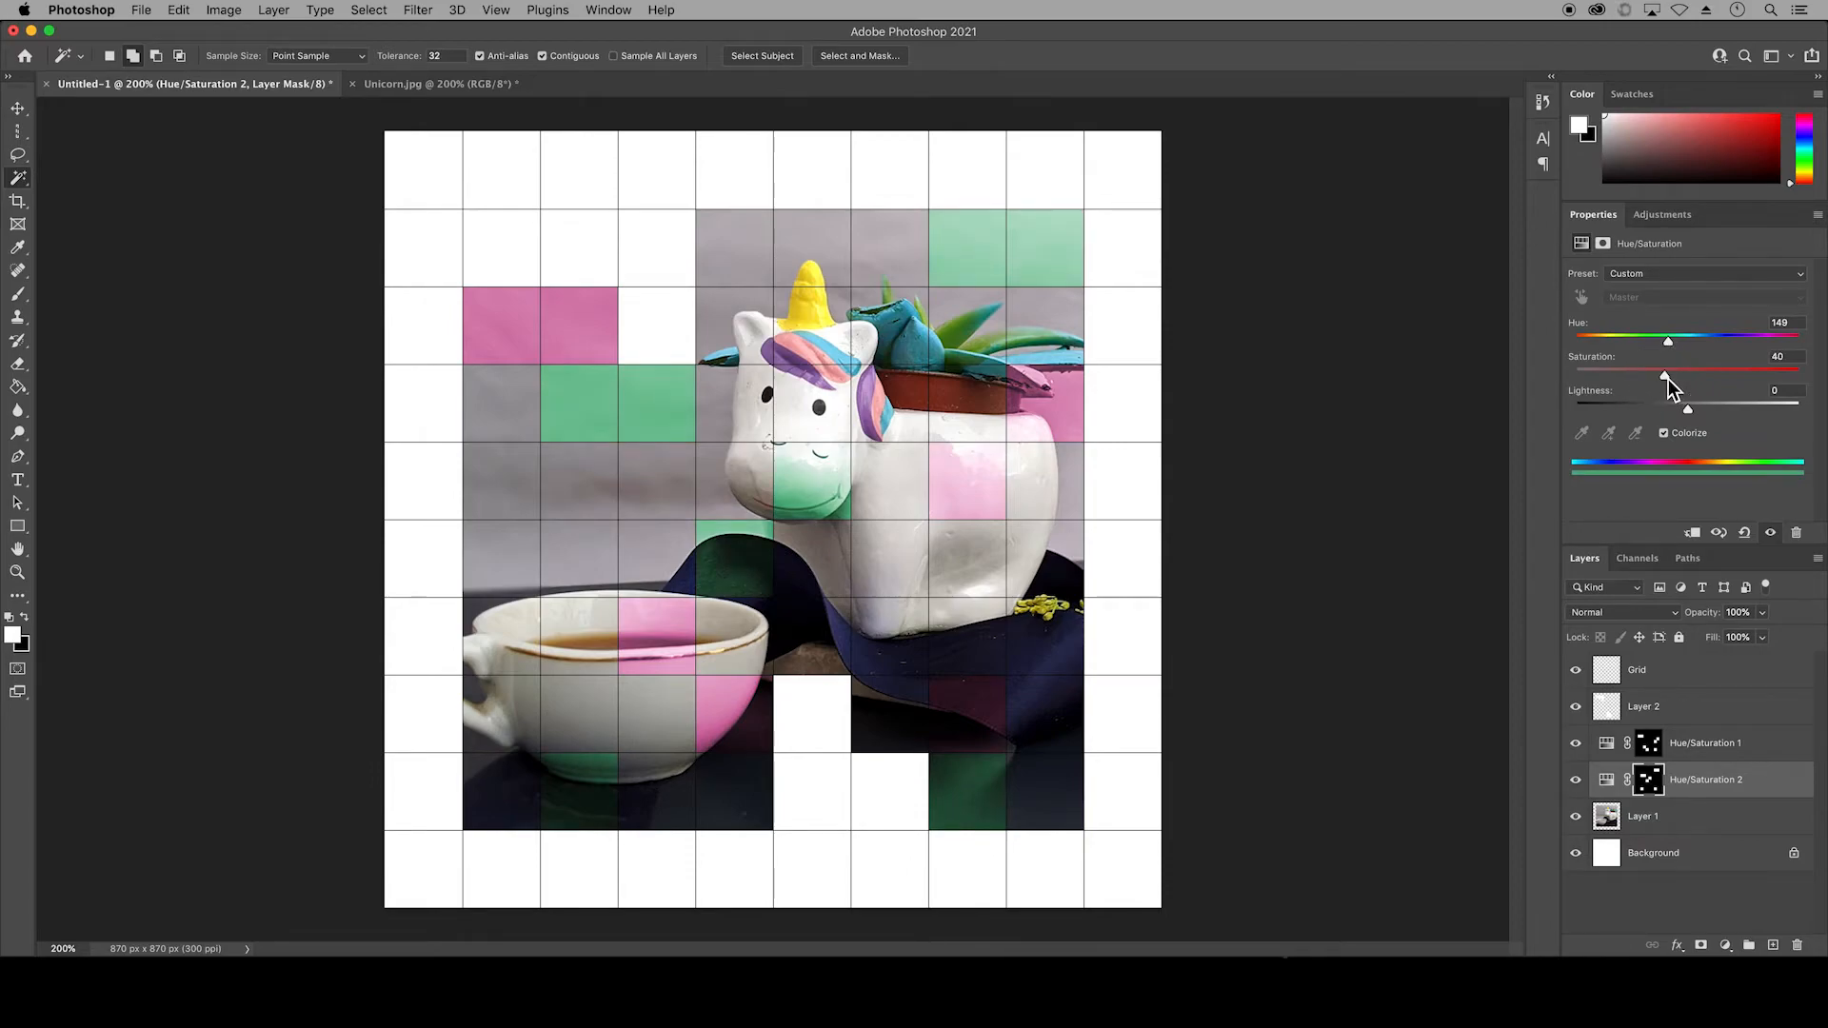
mouse_move(1666, 379)
left_mouse_down()
mouse_move(1551, 388)
mouse_move(1651, 385)
left_mouse_up()
left_click(1702, 745)
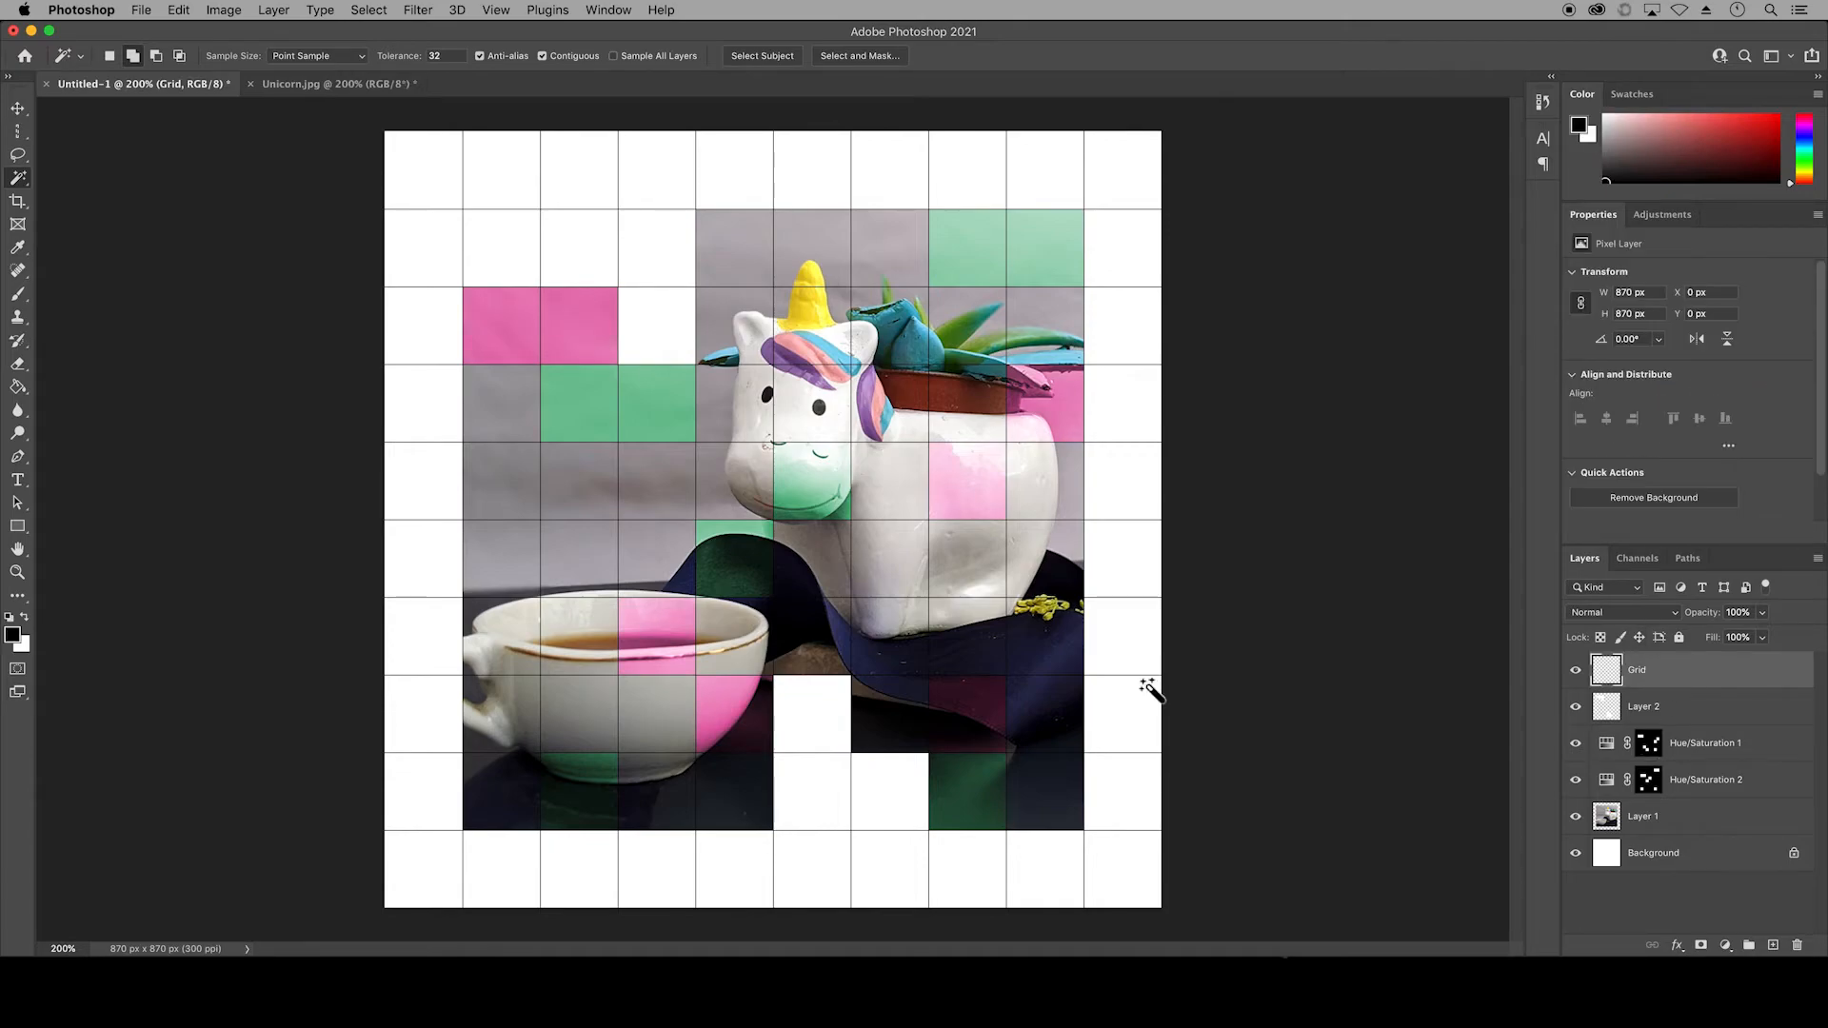
Step: Add a Hue/Saturation adjustment above Layer 1 that colorizes squares over the succulent, planter front, cup handle and left background indigo
left_click(1642, 816)
left_click(1724, 945)
left_click(1714, 854)
left_click(1657, 432)
left_click_drag(1579, 343, 1750, 345)
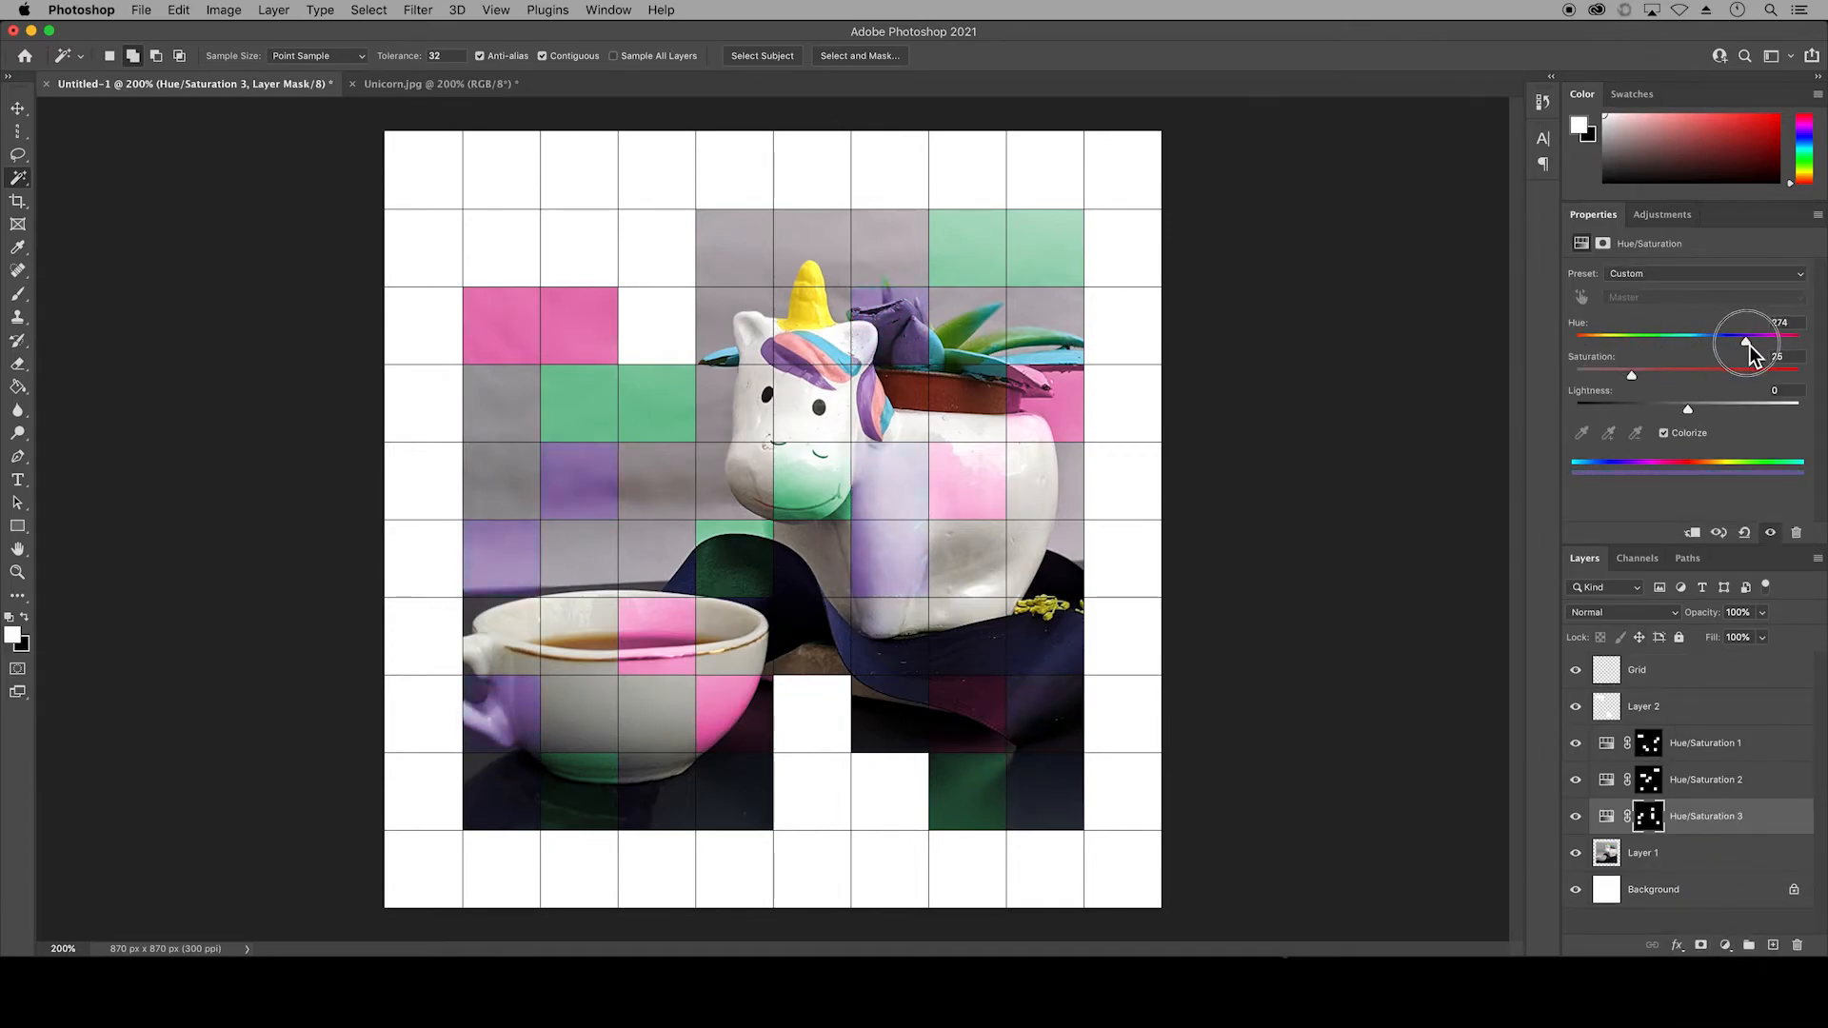
Step: On the Grid layer, select squares over the unicorn's cheek, above the cup, at the planter's right edge and on the ribbon below it
left_click(1678, 667)
left_click(1061, 542)
left_click(744, 455)
left_click(1053, 704)
left_click(564, 533)
Step: Add a Hue/Saturation adjustment above Layer 1 for the selected squares, colorized red with hue 0 and saturation 47
left_click(1649, 849)
left_click(1725, 946)
left_click(1744, 831)
left_click(1663, 432)
left_click_drag(1579, 341, 1799, 339)
left_click_drag(1631, 375, 1680, 376)
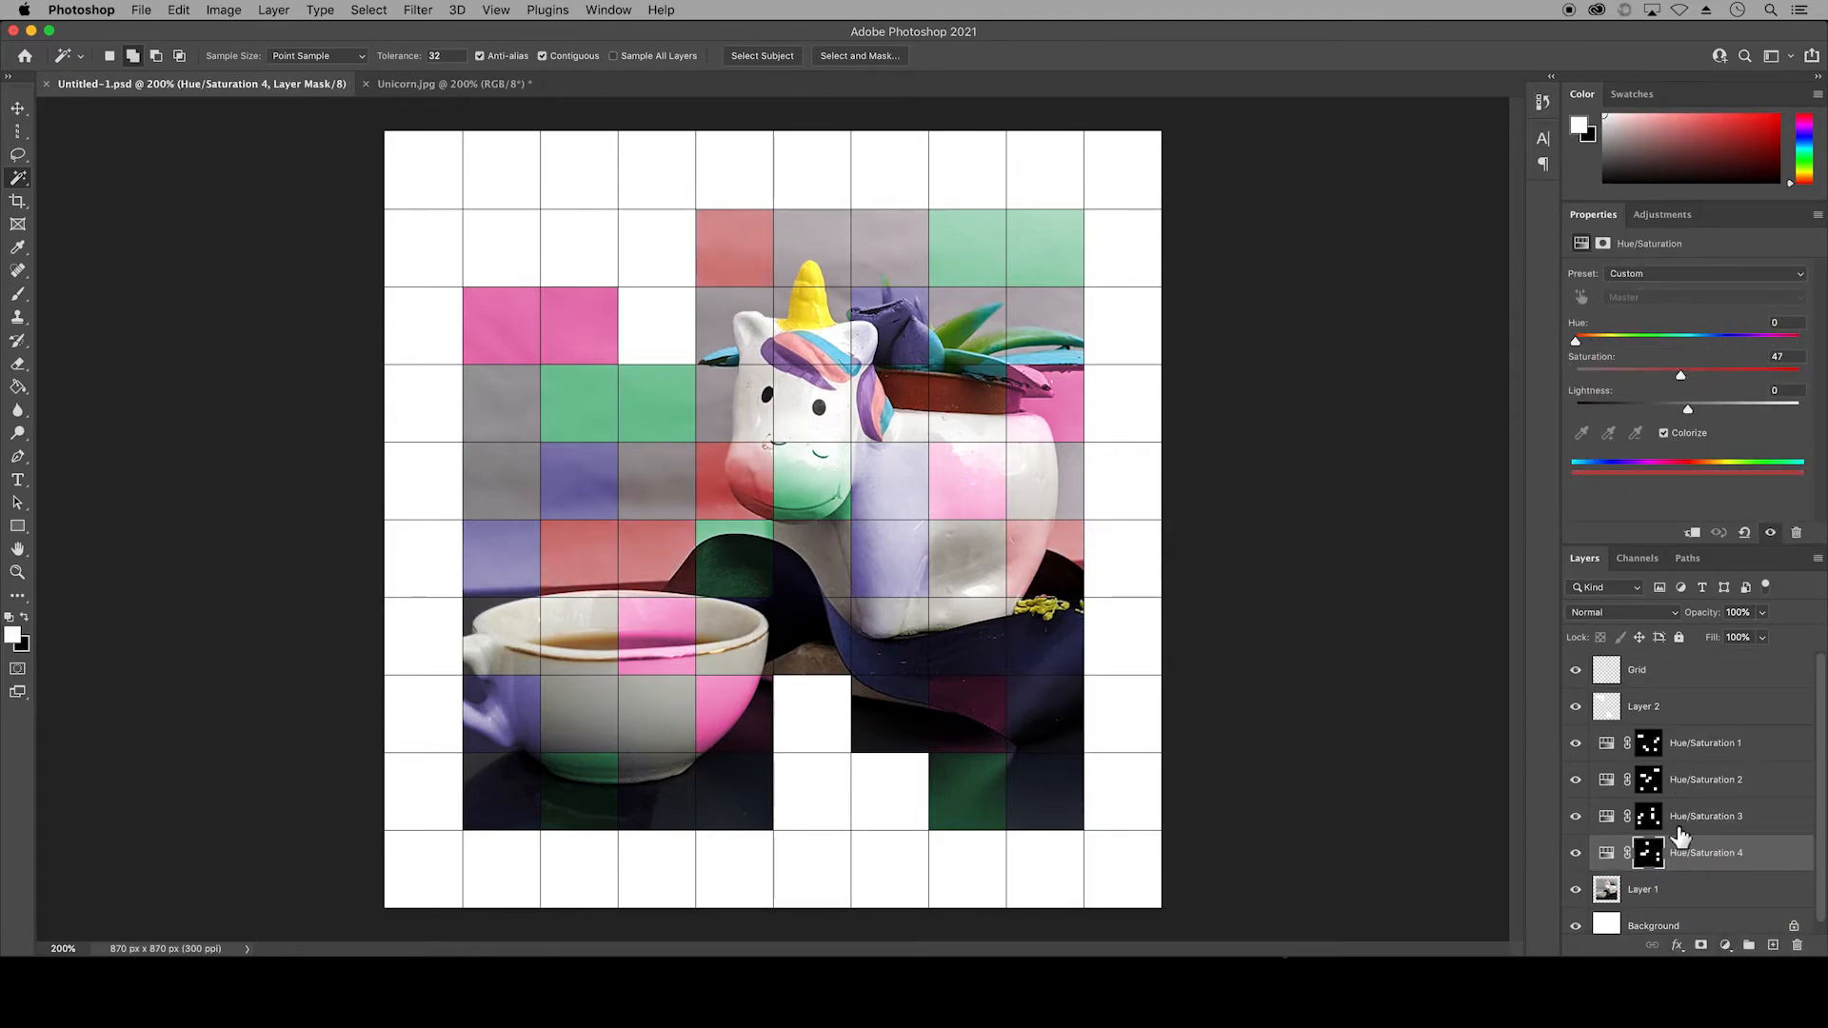
Step: Rename the Hue/Saturation 4 layer as Red and the Hue/Saturation 3 layer as Indigo
double_click(1694, 852)
type("Red")
key("Return")
left_click(1575, 816)
left_click(1575, 815)
double_click(1704, 816)
type("Indigo")
key("Return")
Step: Toggle the Hue/Saturation 2 layer's visibility to check its color, and rename it as Green
left_click(1576, 779)
left_click(1575, 779)
double_click(1704, 780)
type("Green")
key("Return")
Step: Delete the layer mask of the Hue/Saturation 1 layer and remove the adjustment layer itself
left_click(1576, 742)
left_click(1575, 742)
left_click(1672, 749)
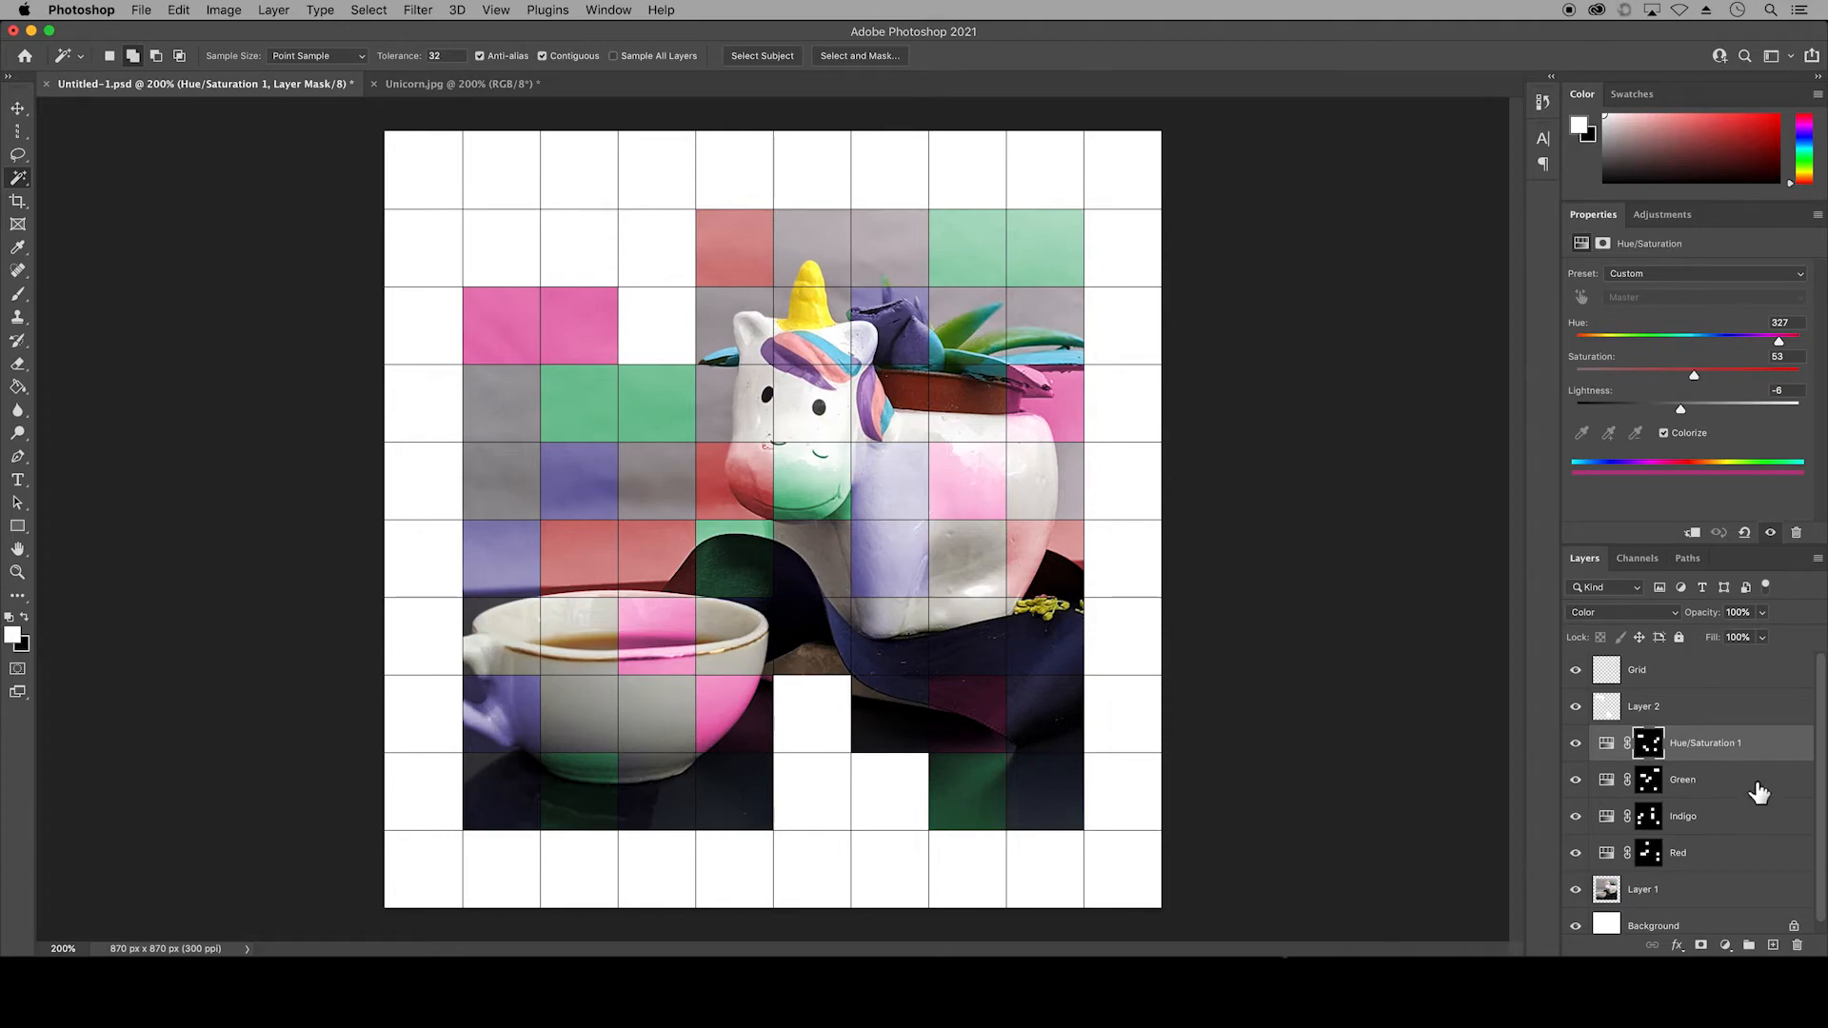
left_click(1799, 947)
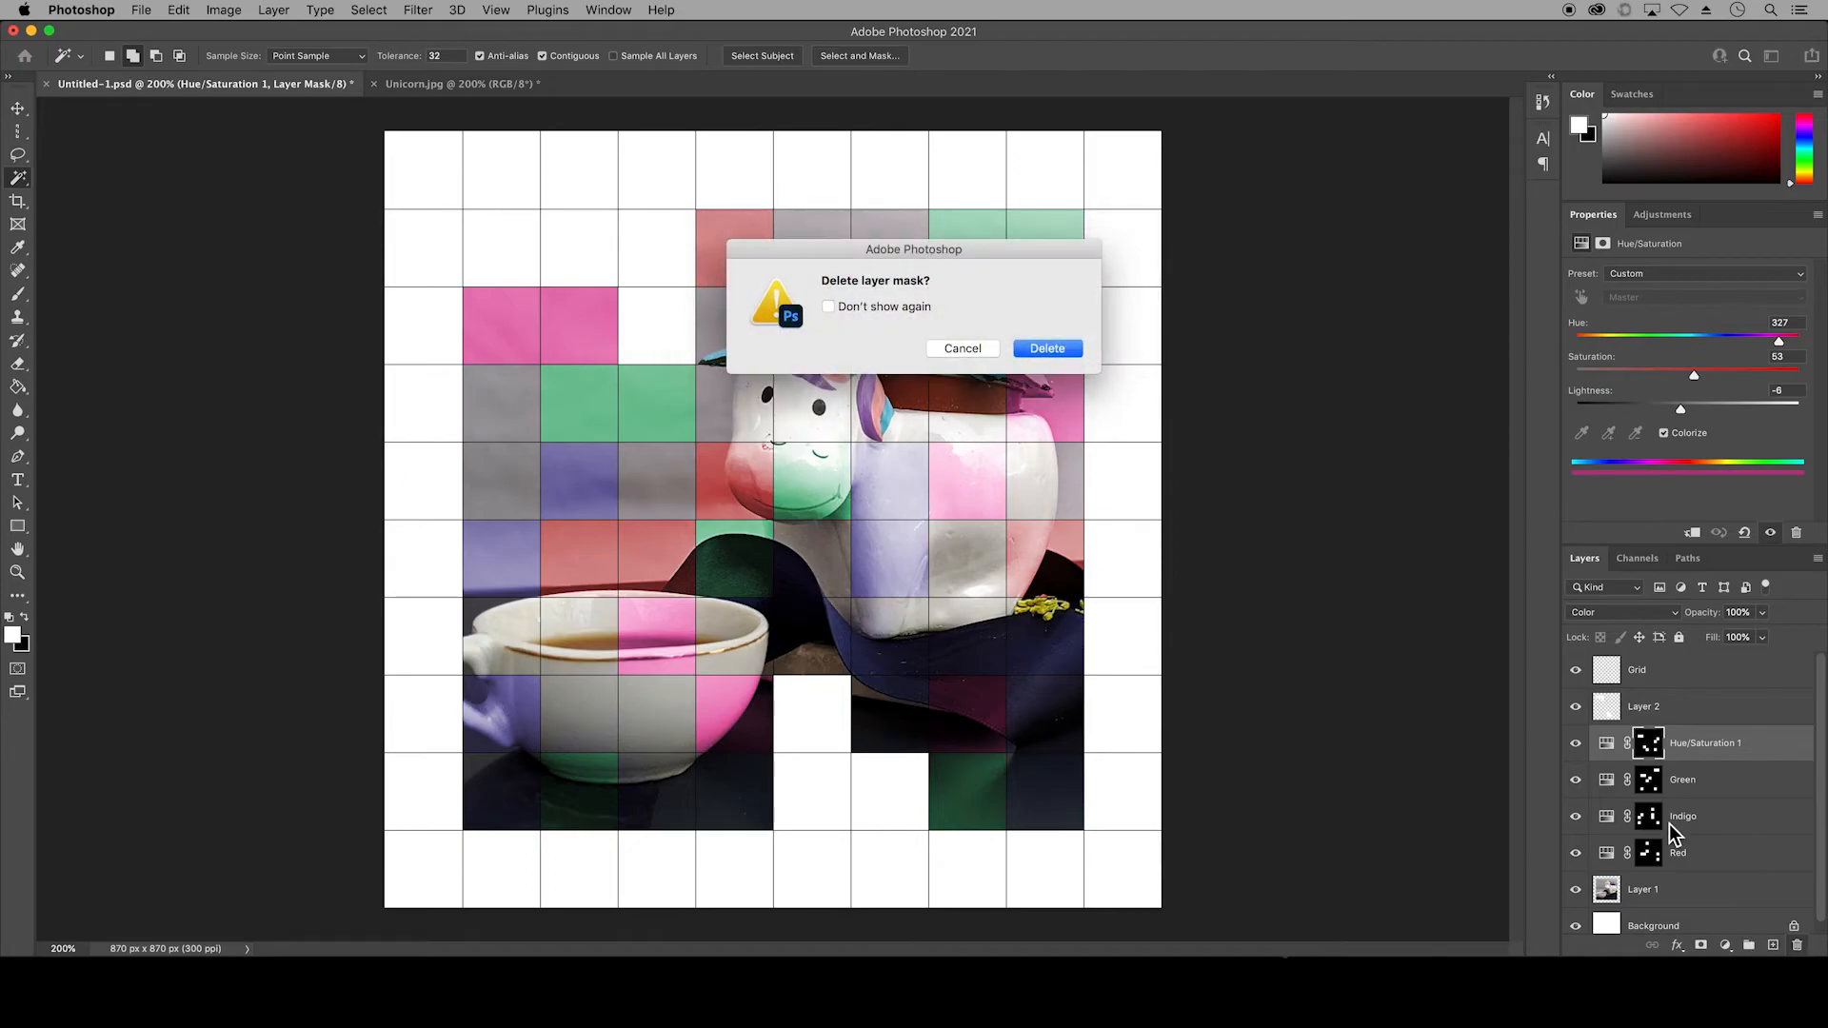
left_click(1047, 349)
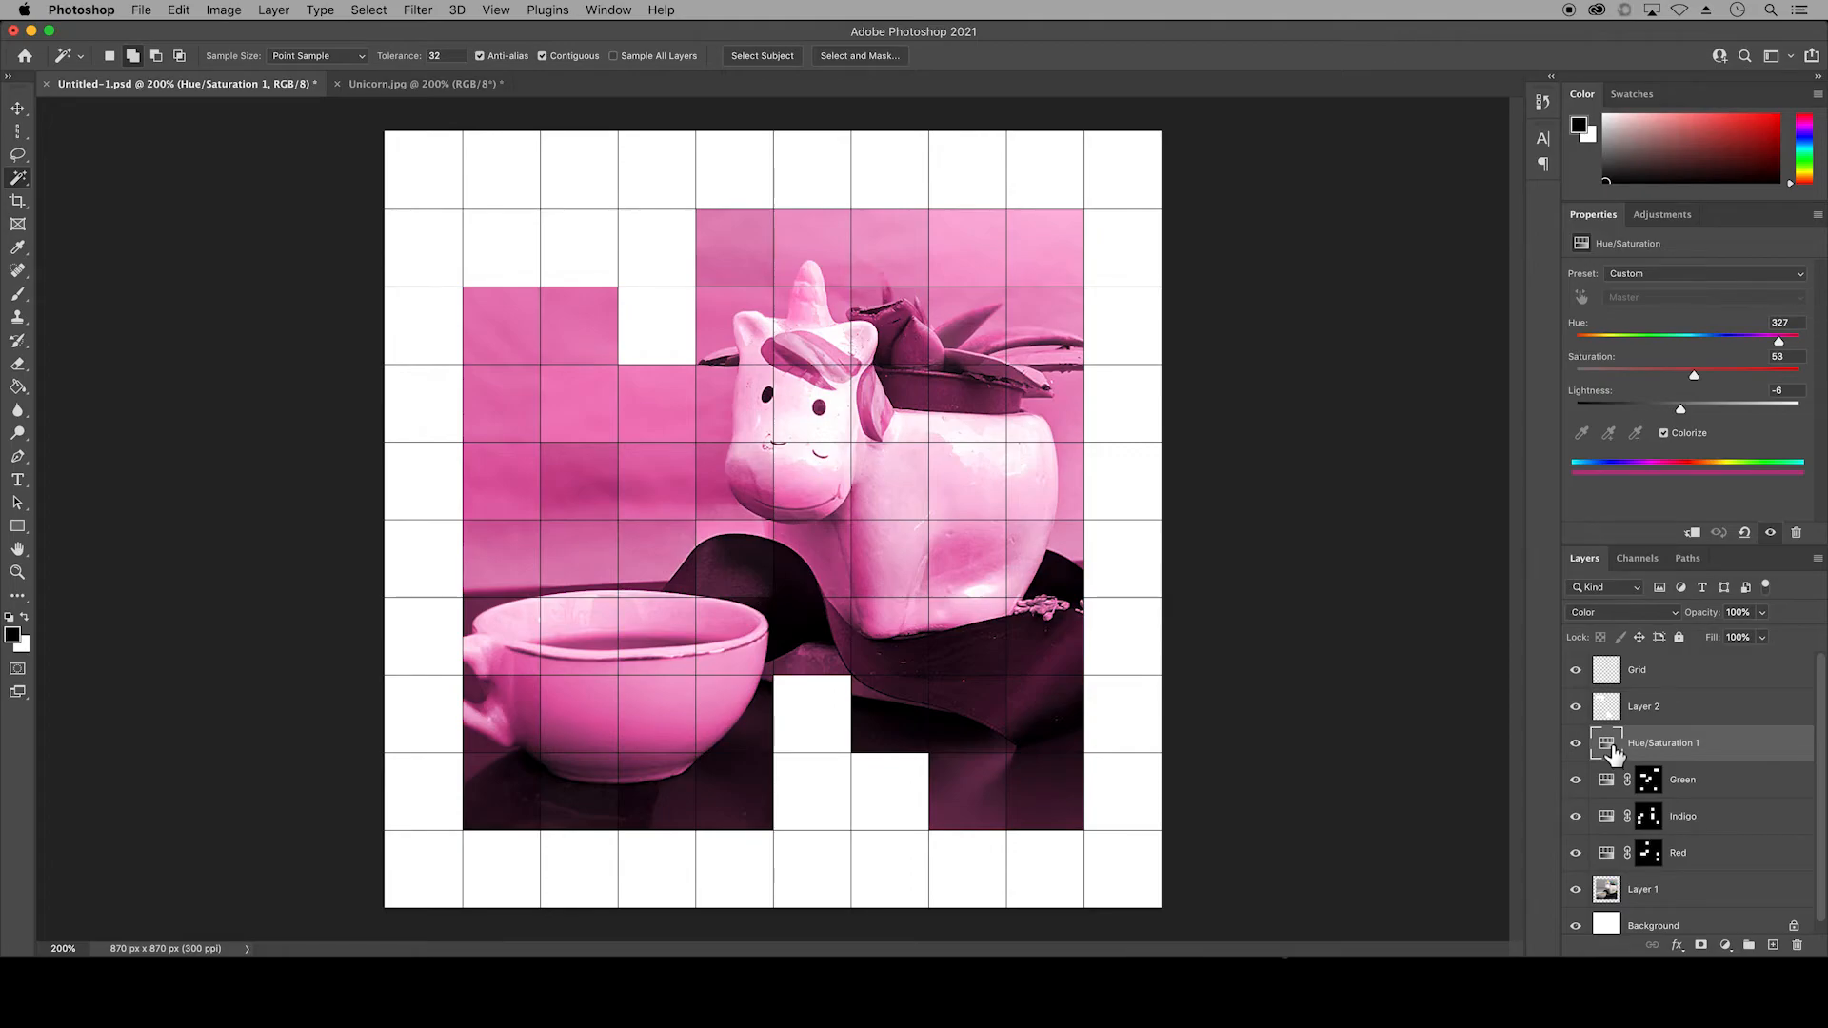
left_click_drag(1719, 764, 1797, 946)
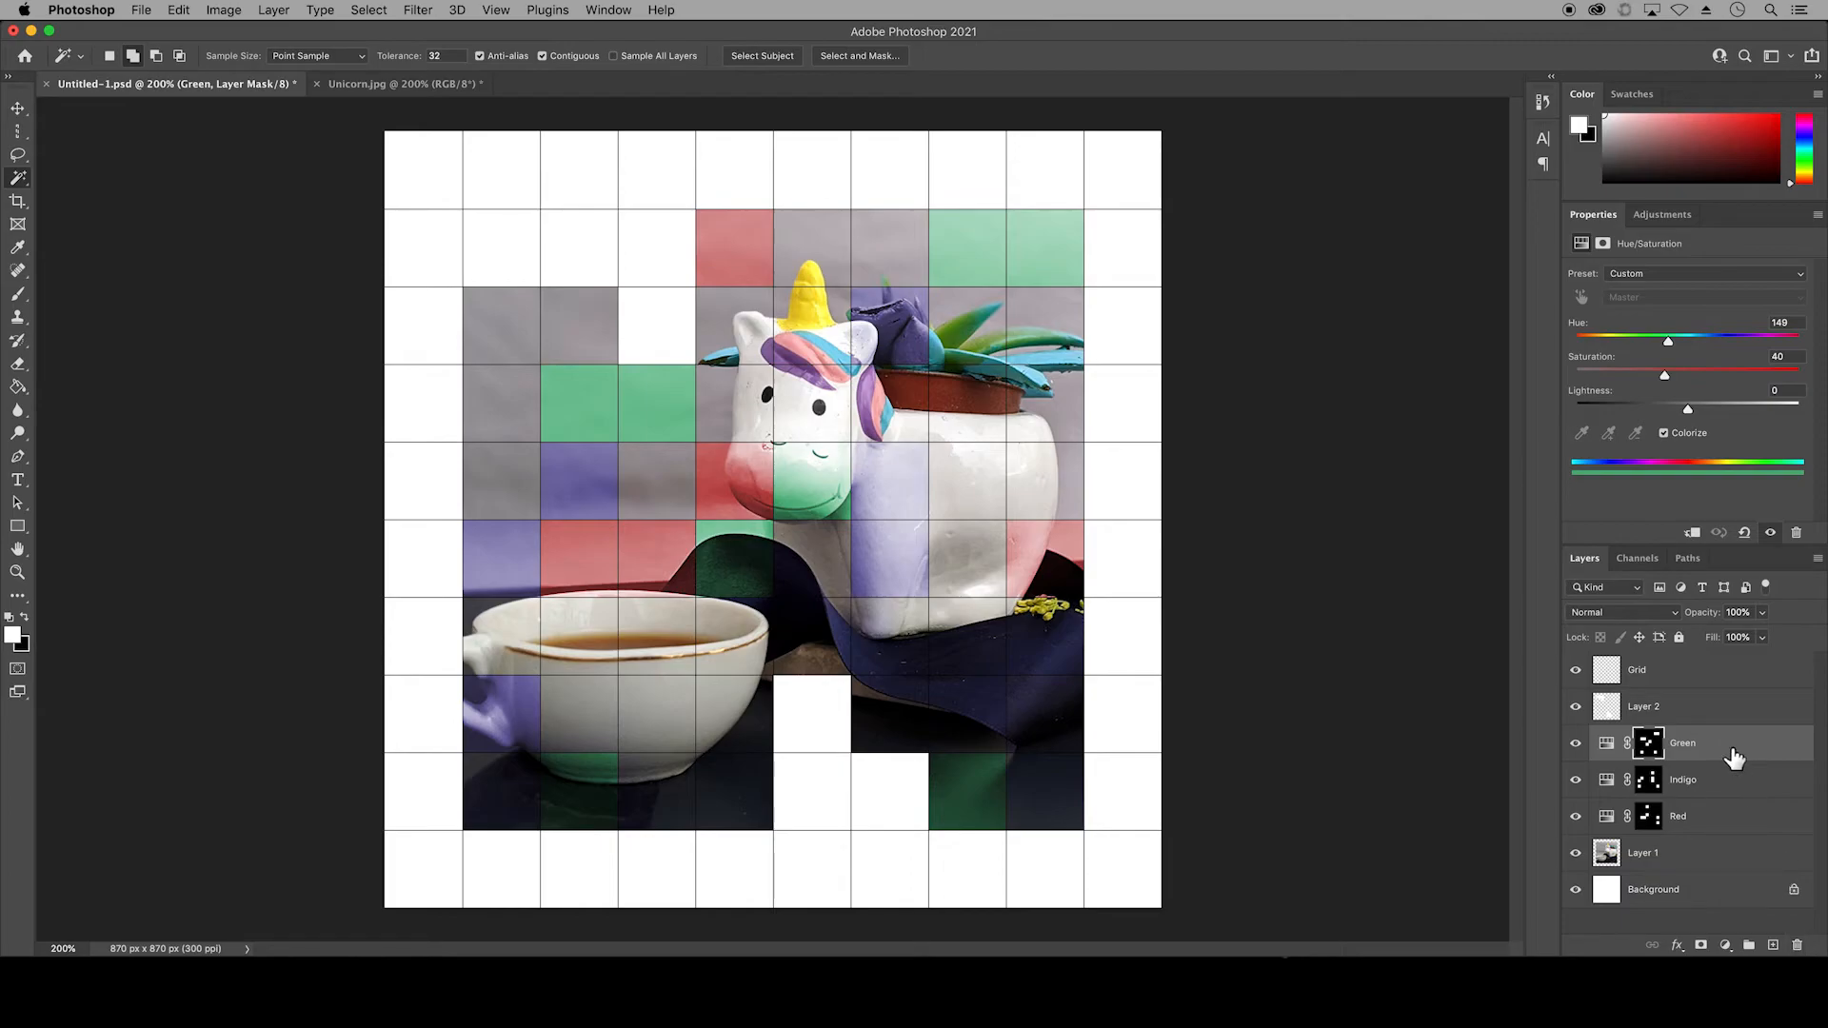
left_click(1662, 714)
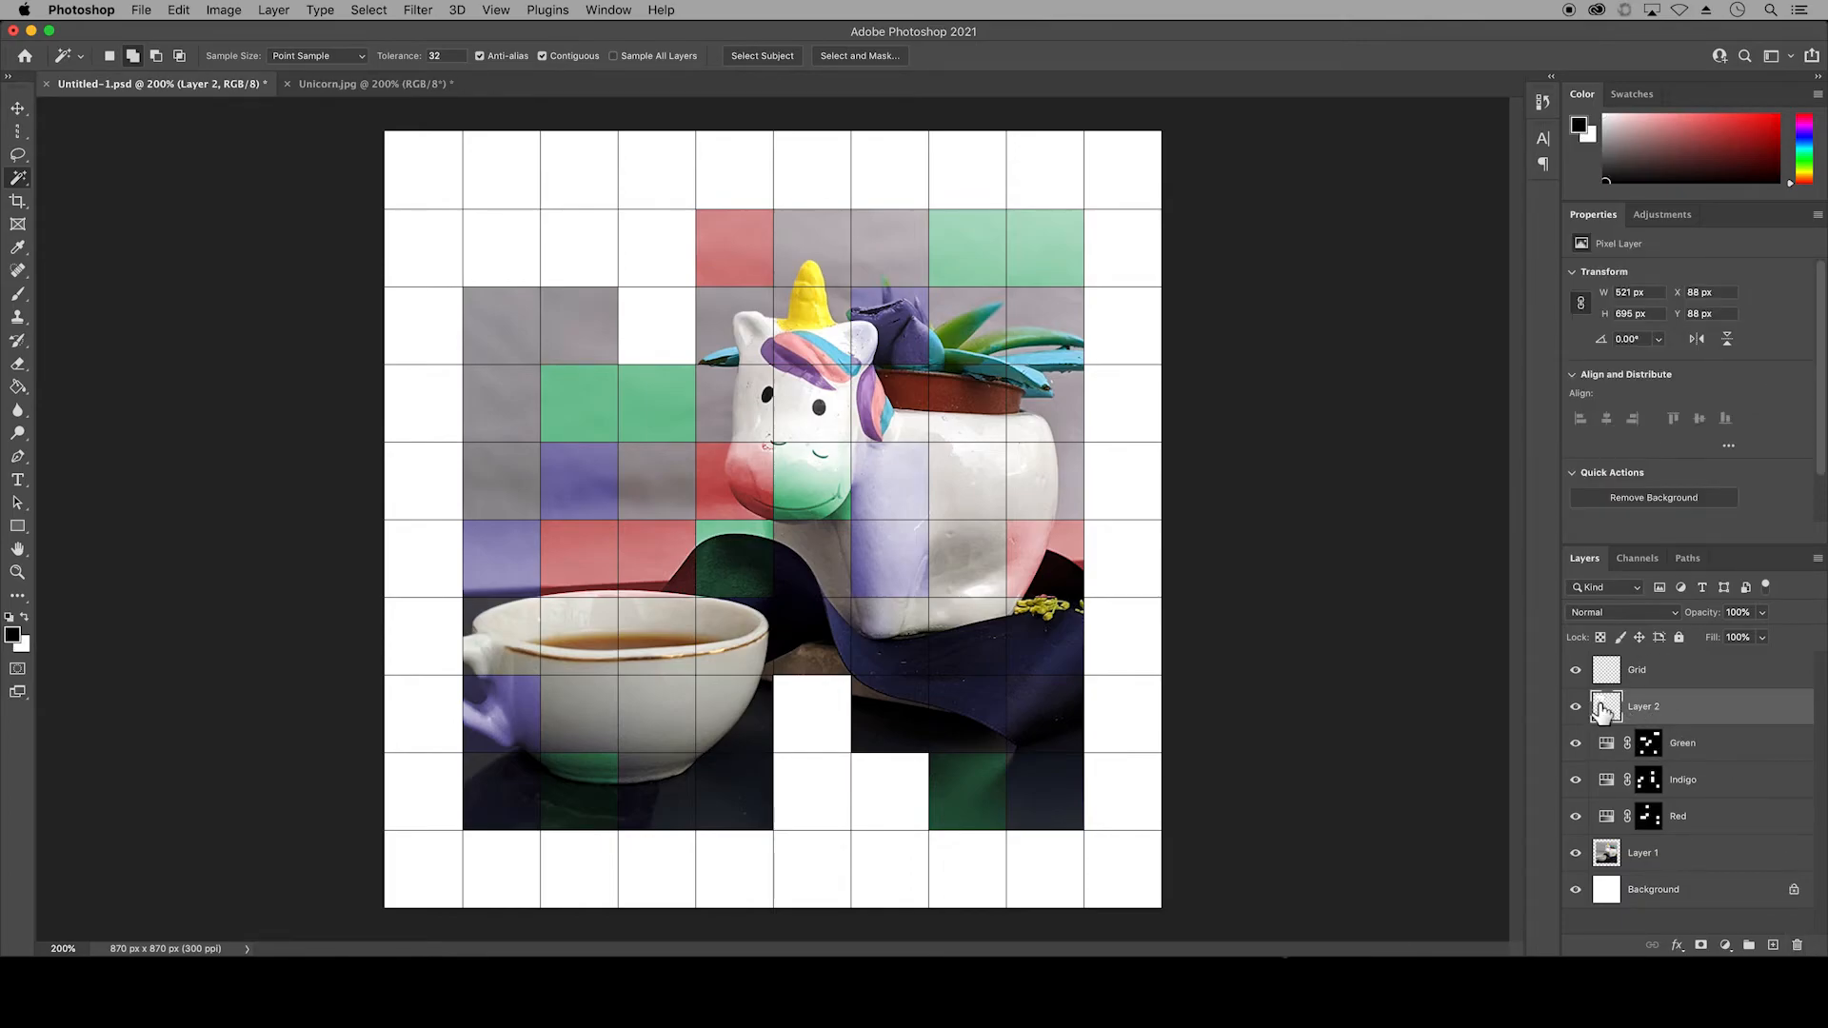
Step: Open the recent file Example 2.psd and switch to the Move tool
left_click(141, 11)
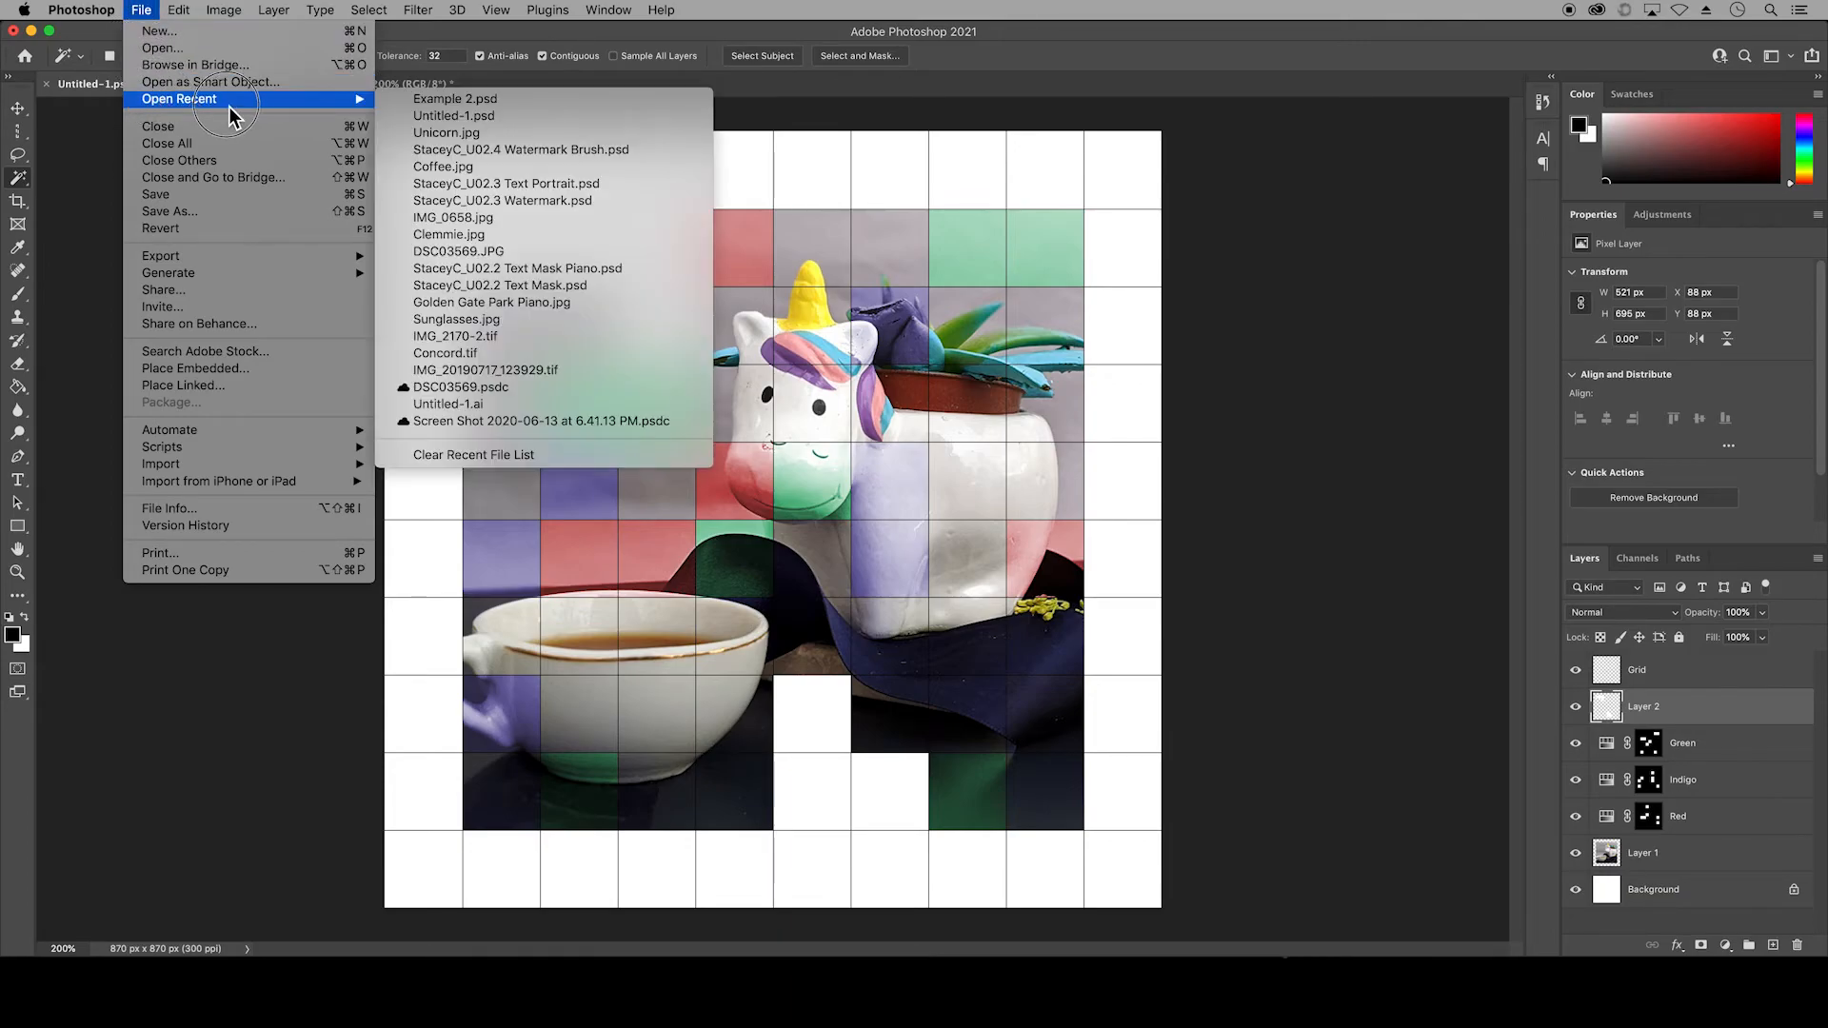
left_click(405, 99)
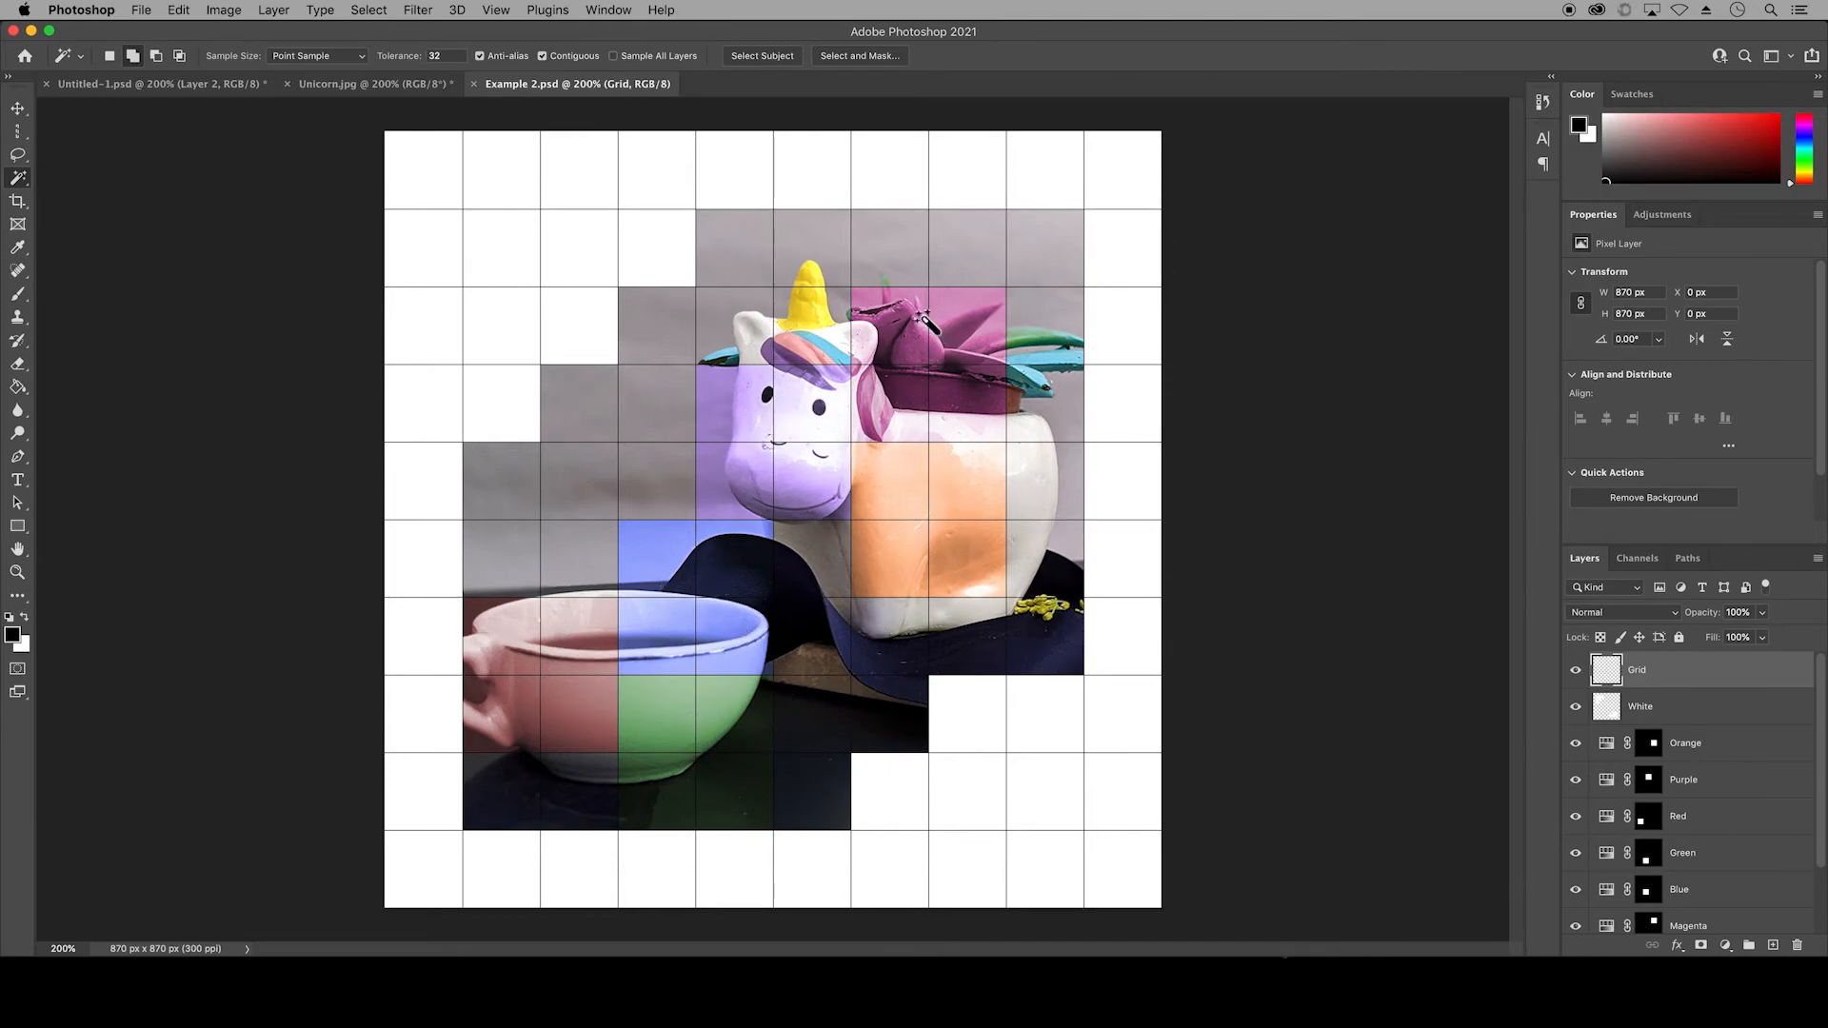
key("v")
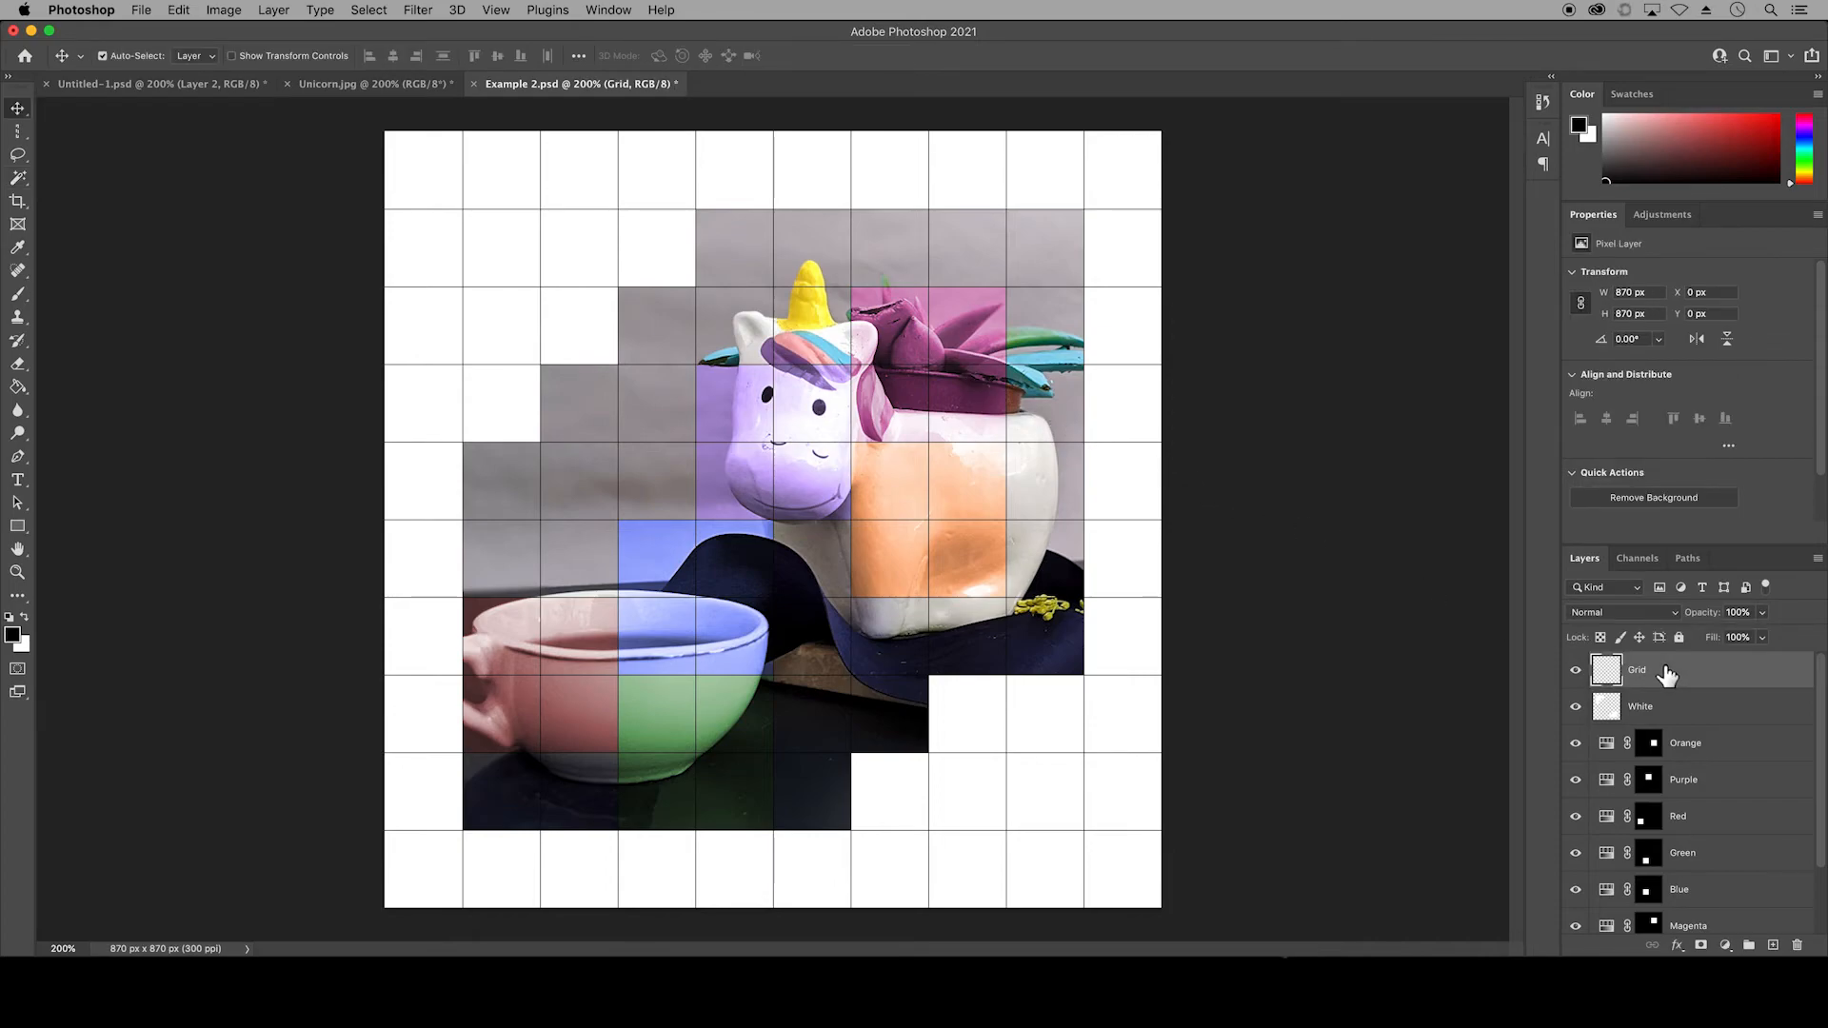
Step: Lock the Grid layer's transparent pixels and fill its lines with White in Normal mode at 100% opacity
left_click(1605, 638)
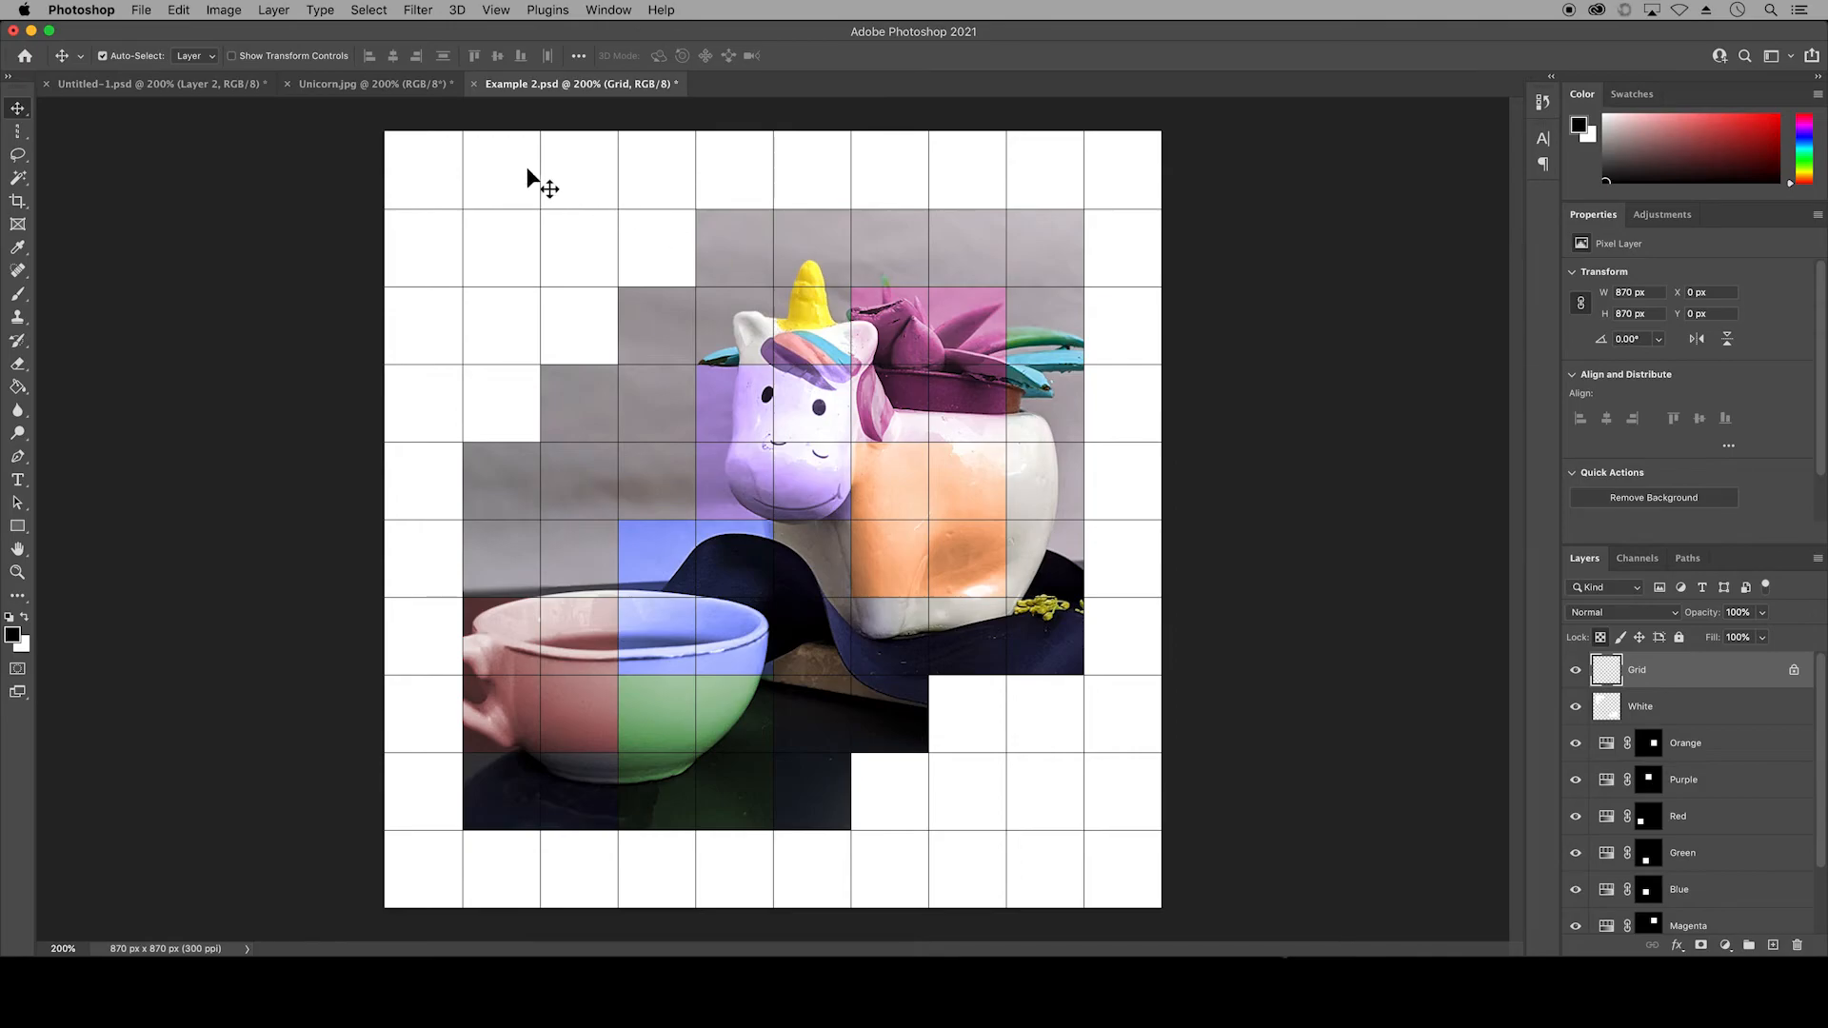
left_click(192, 11)
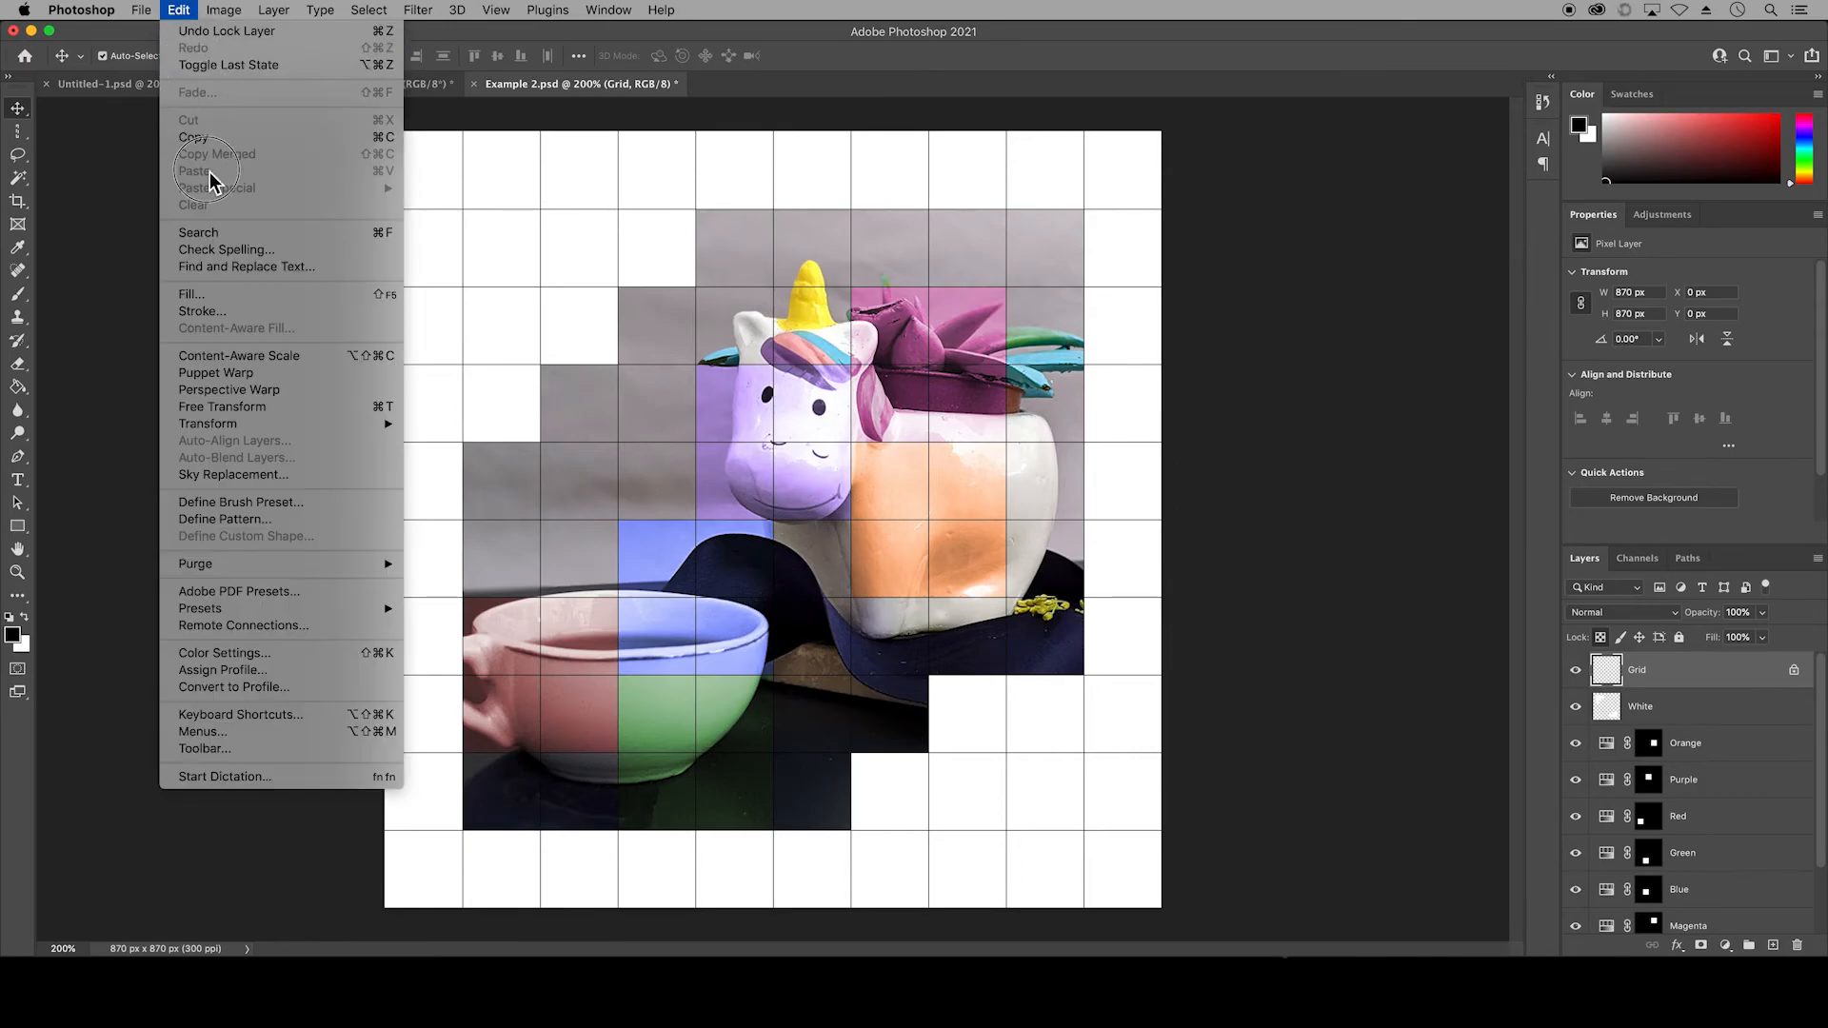
left_click(284, 301)
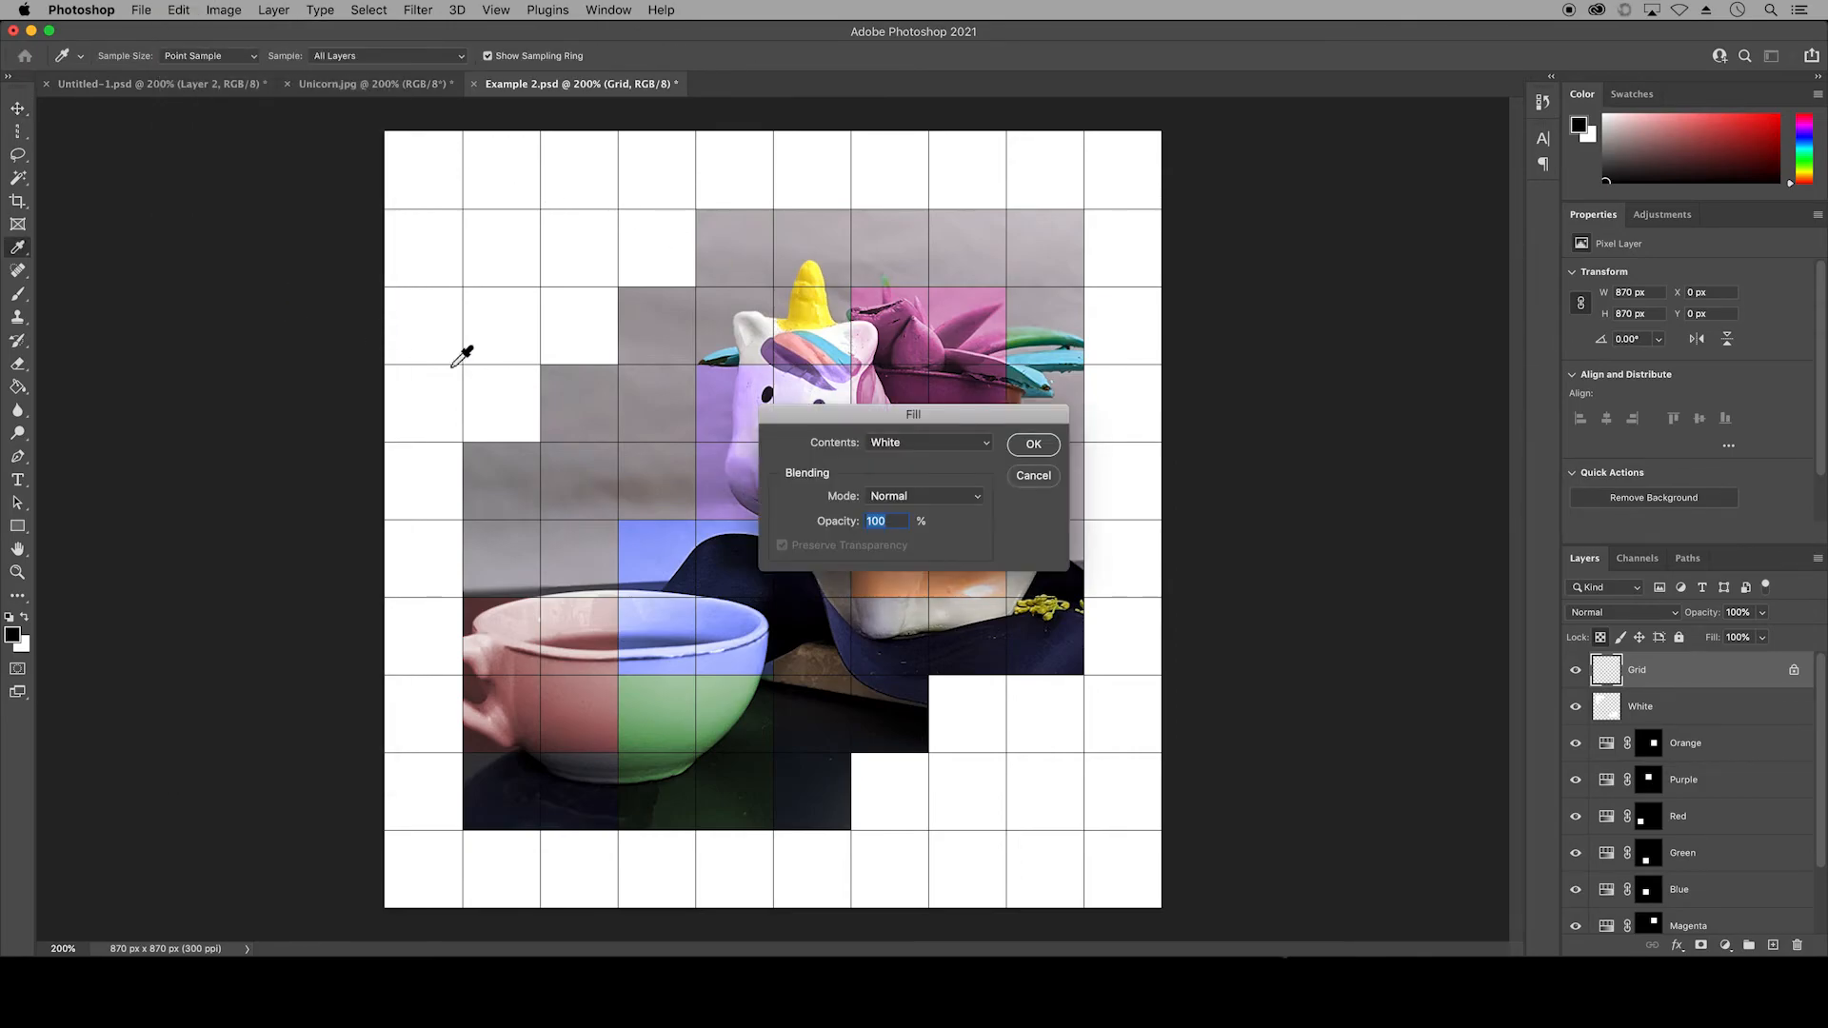
left_click(1031, 444)
key("v")
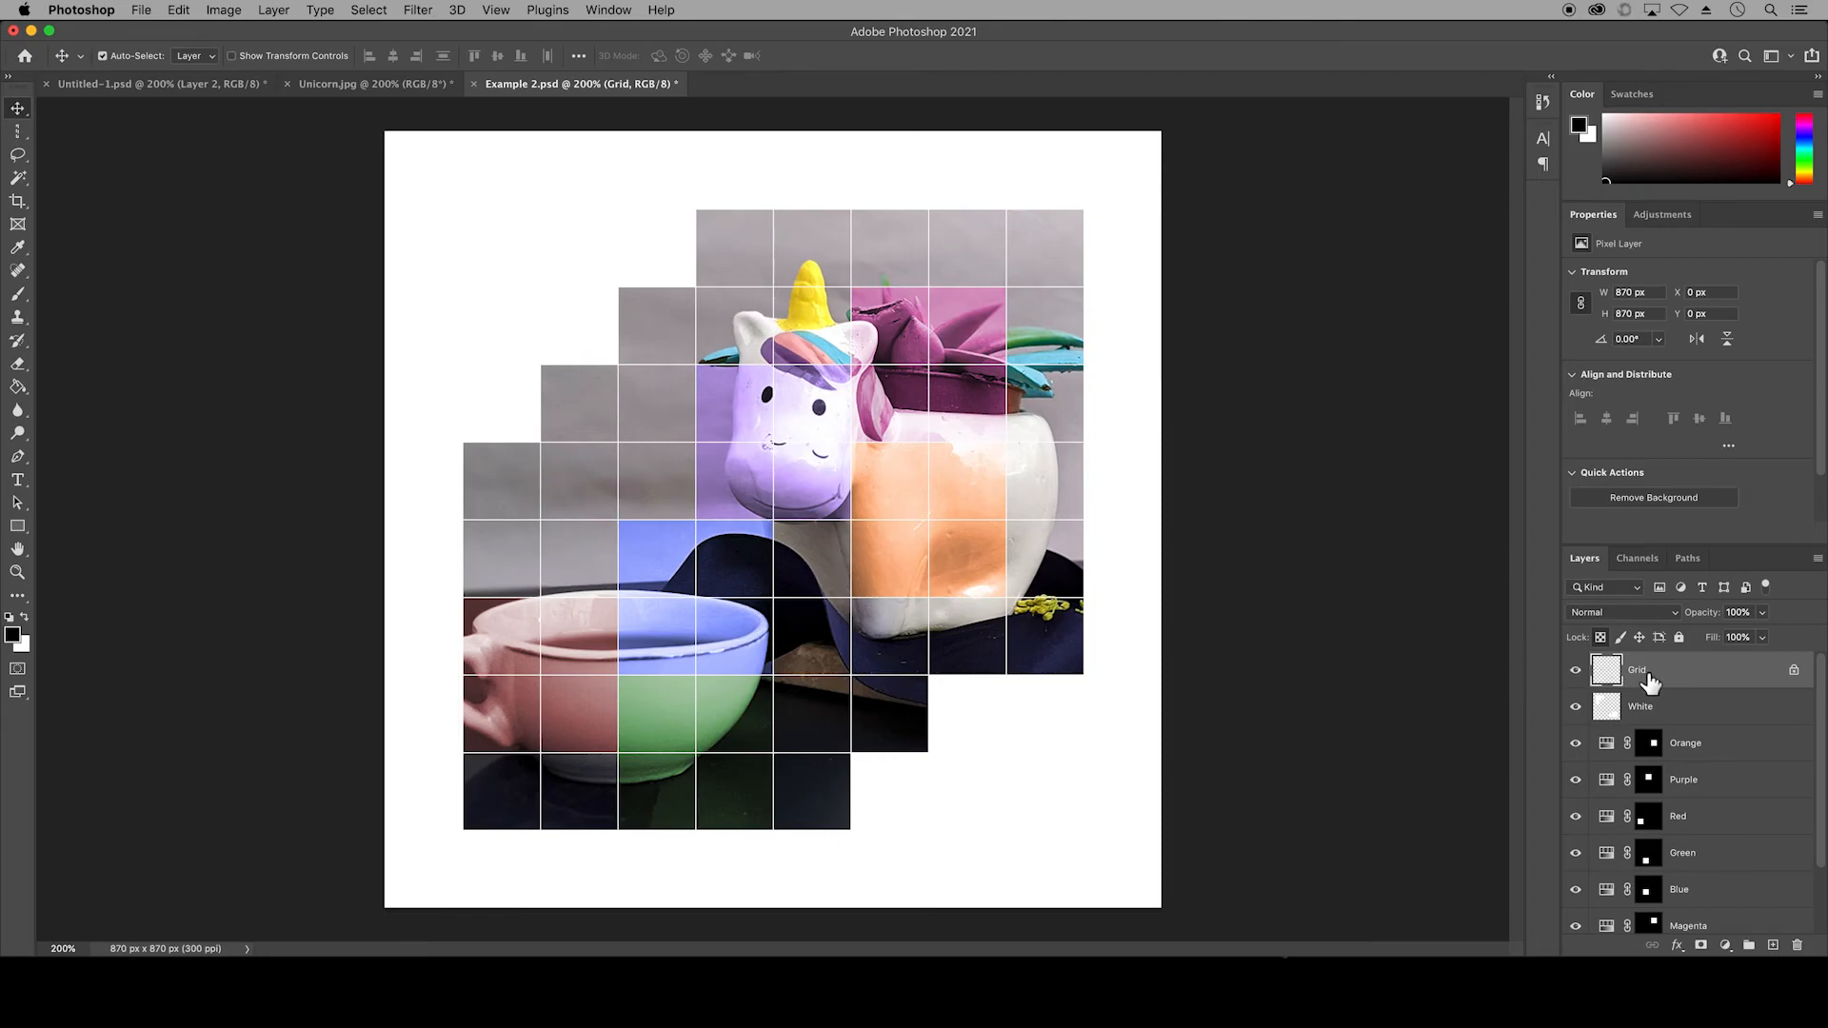
Step: Add a Stroke layer style to the Grid layer with a size of 1 px and its position set to Outside
left_click(1692, 675)
double_click(1694, 677)
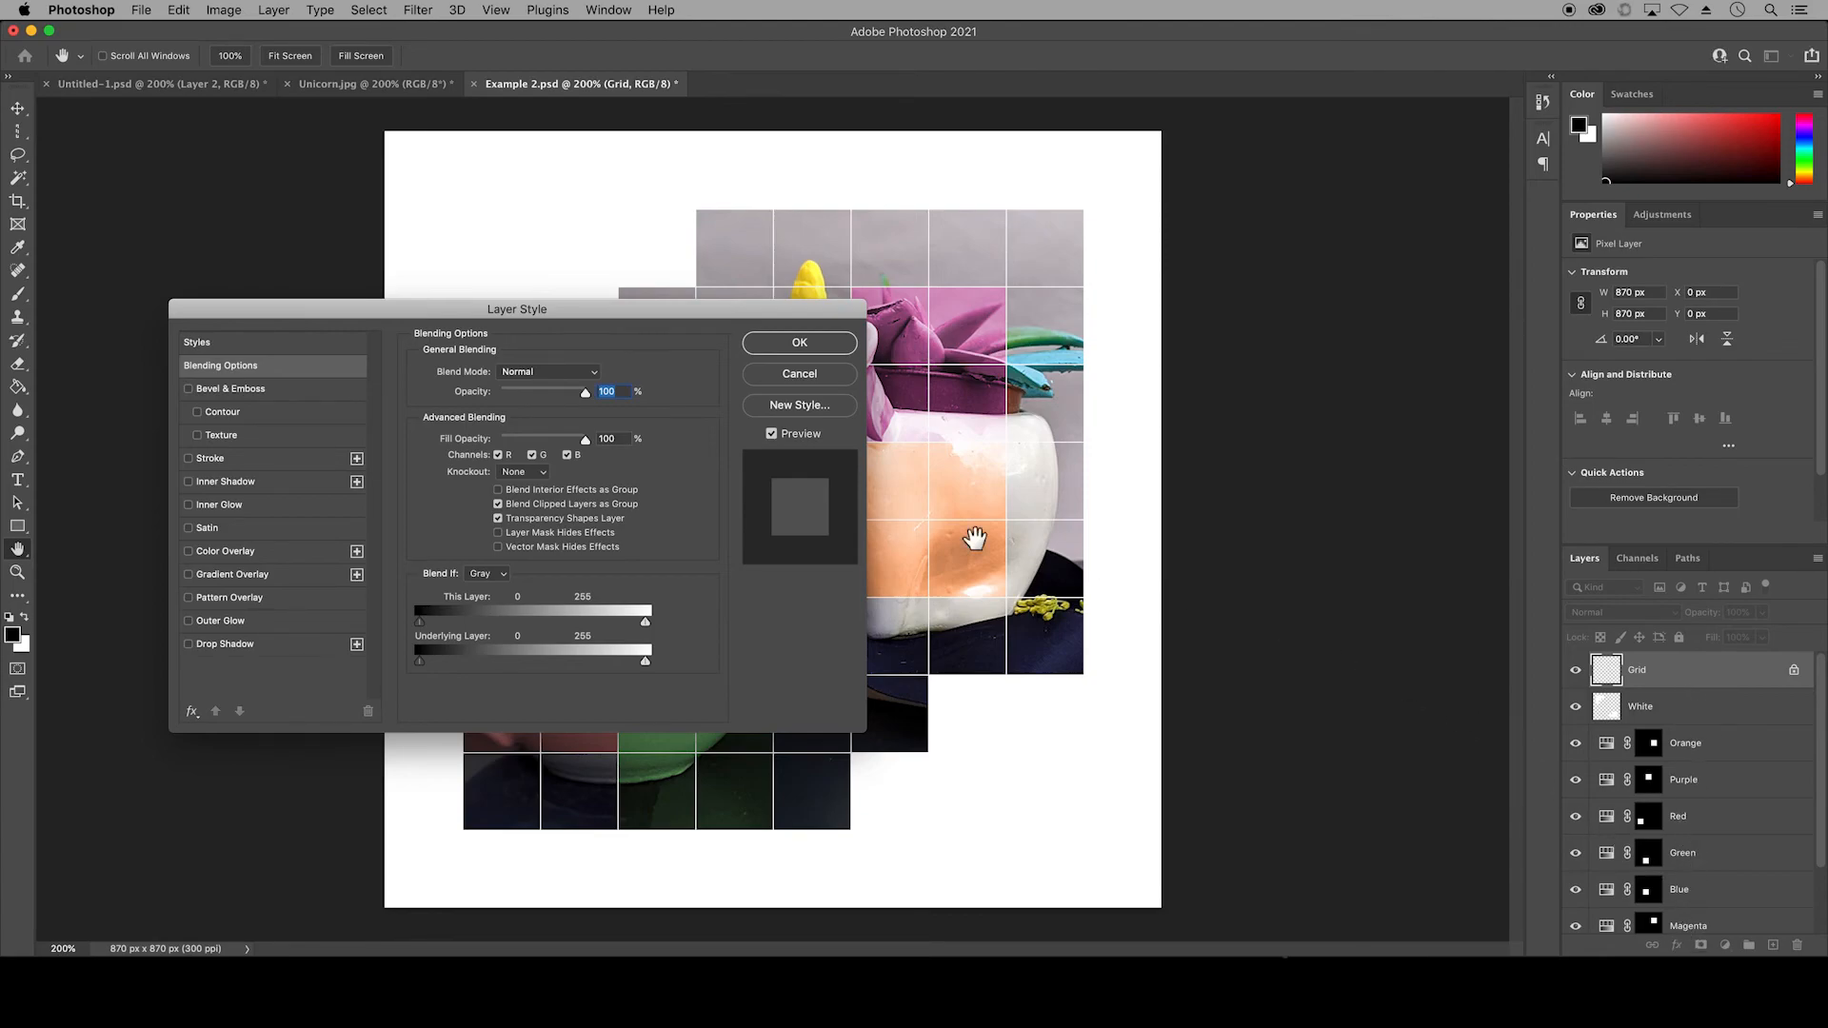
left_click(190, 459)
left_click_drag(603, 312, 465, 291)
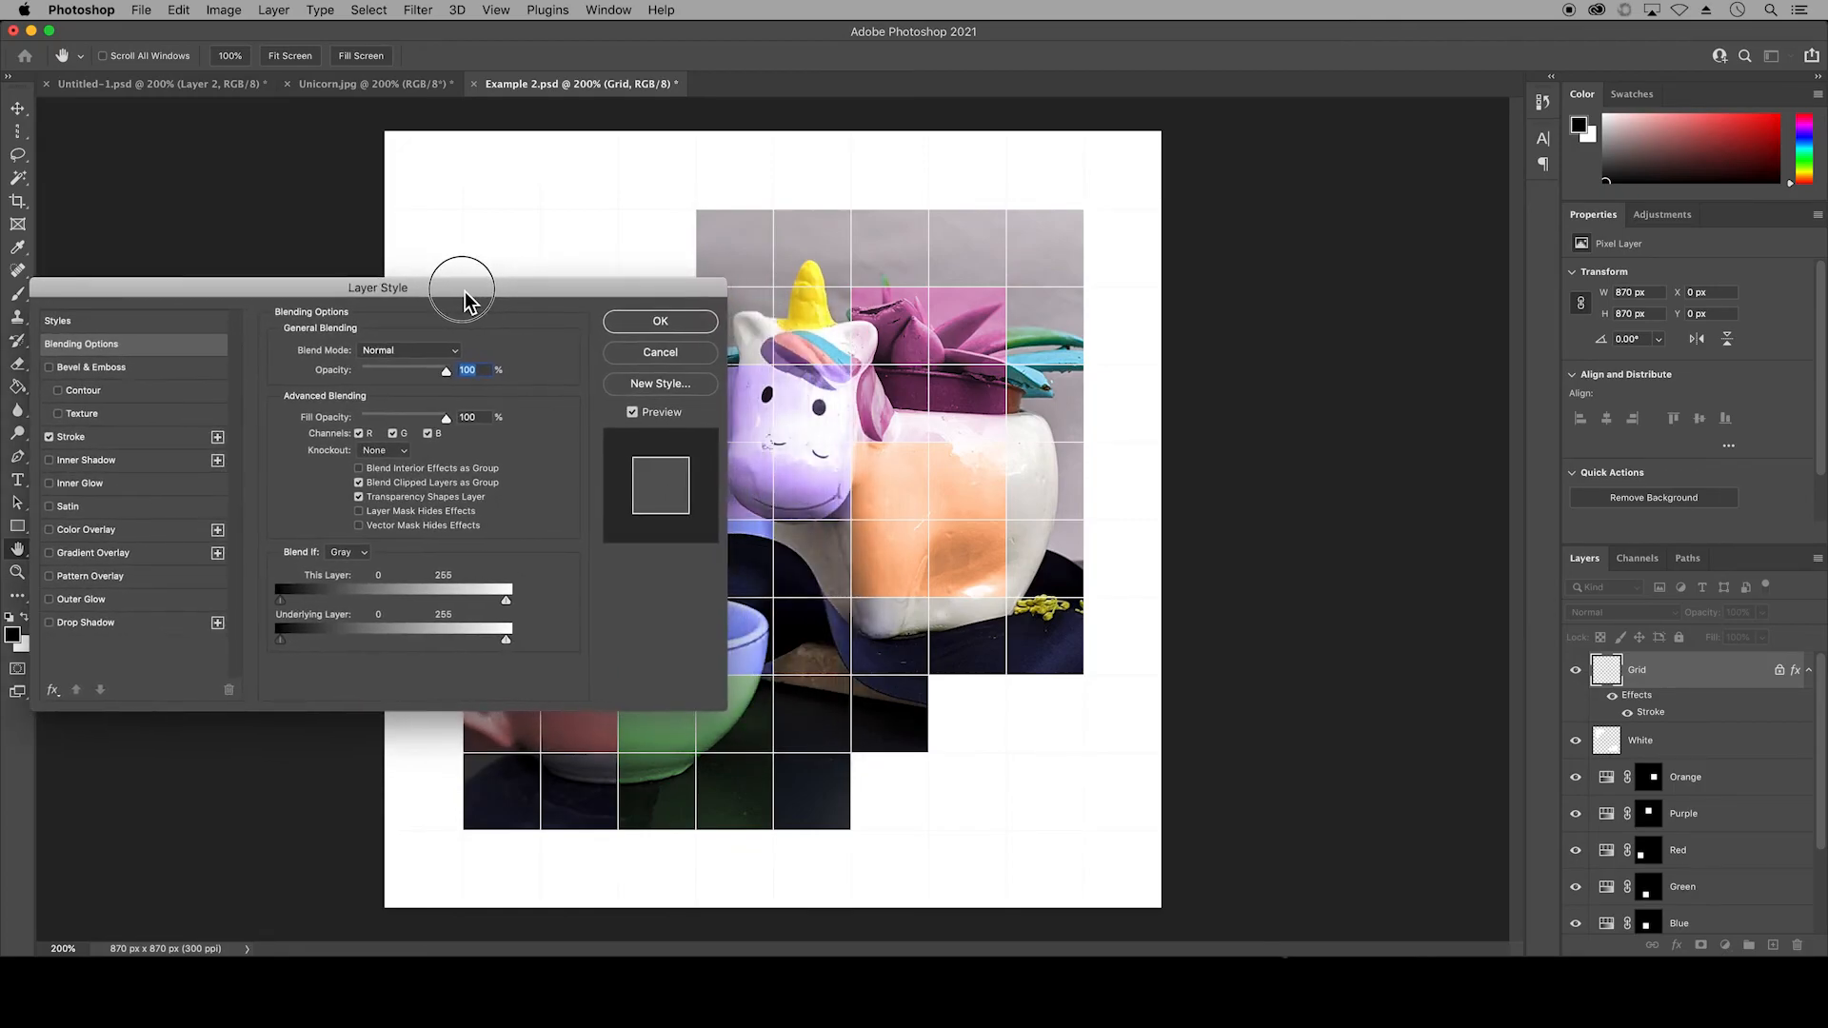
left_click(73, 438)
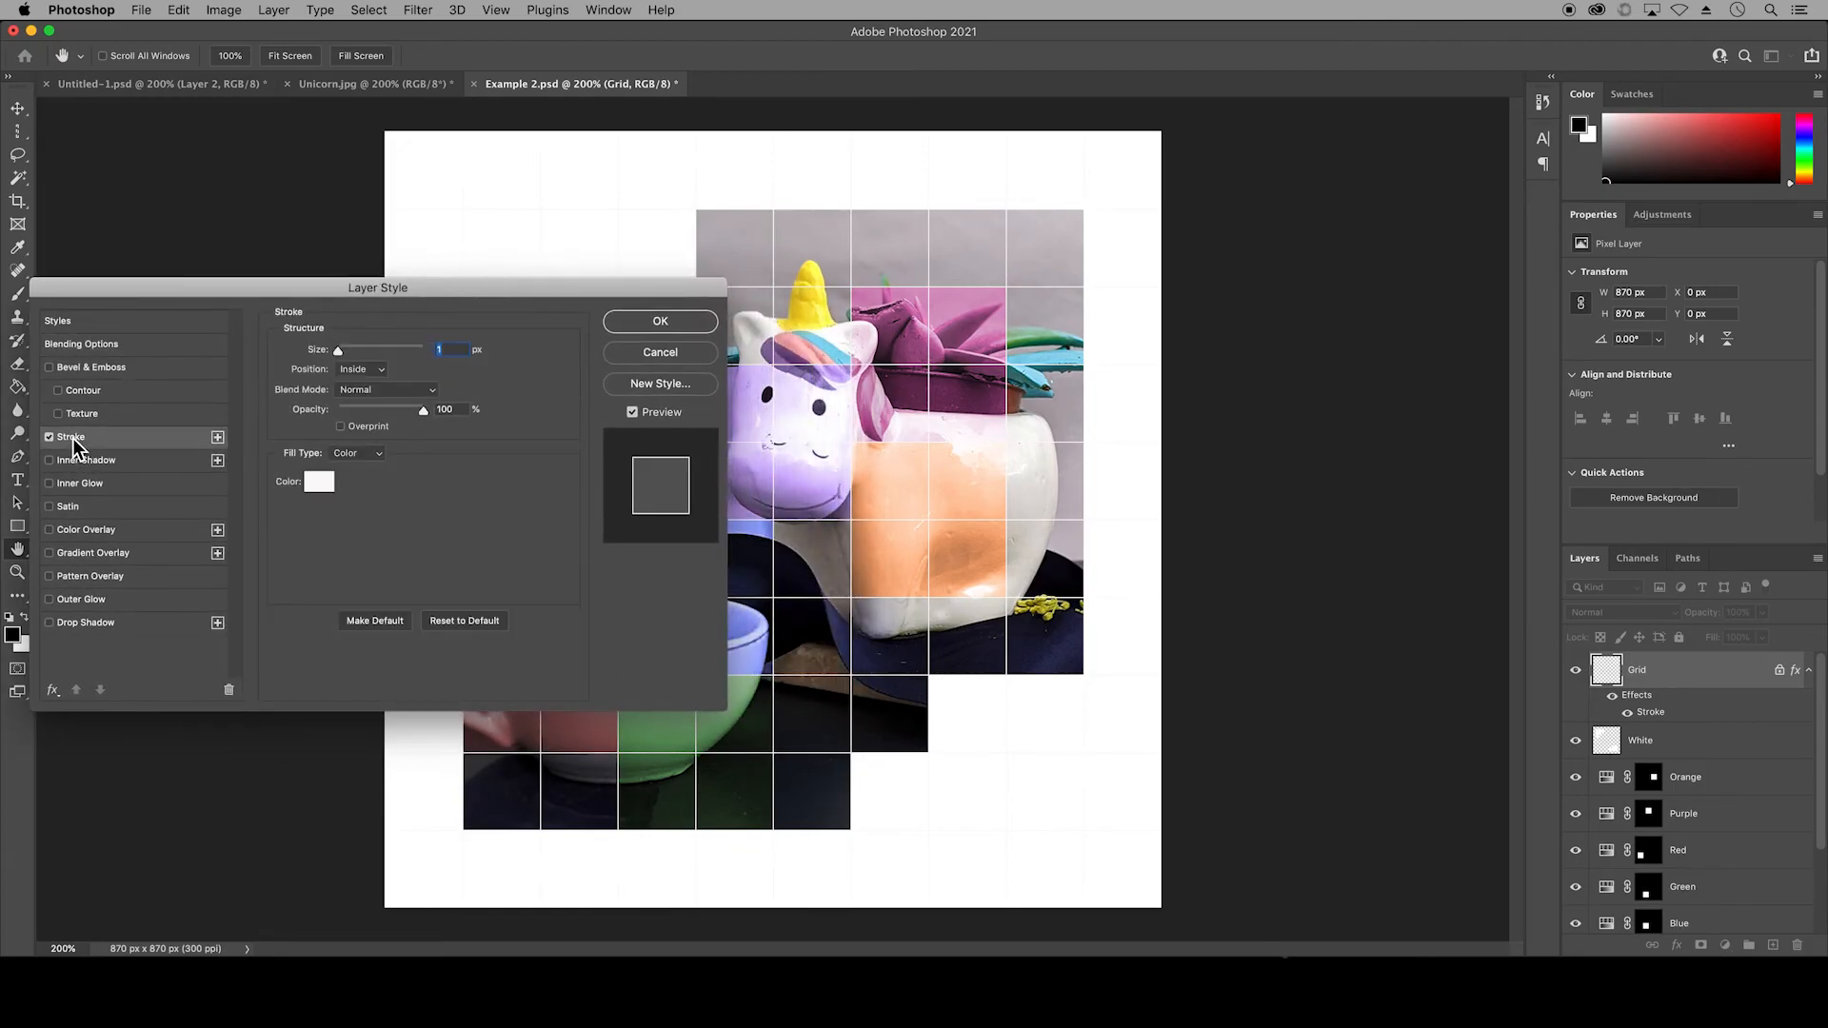
left_click(382, 370)
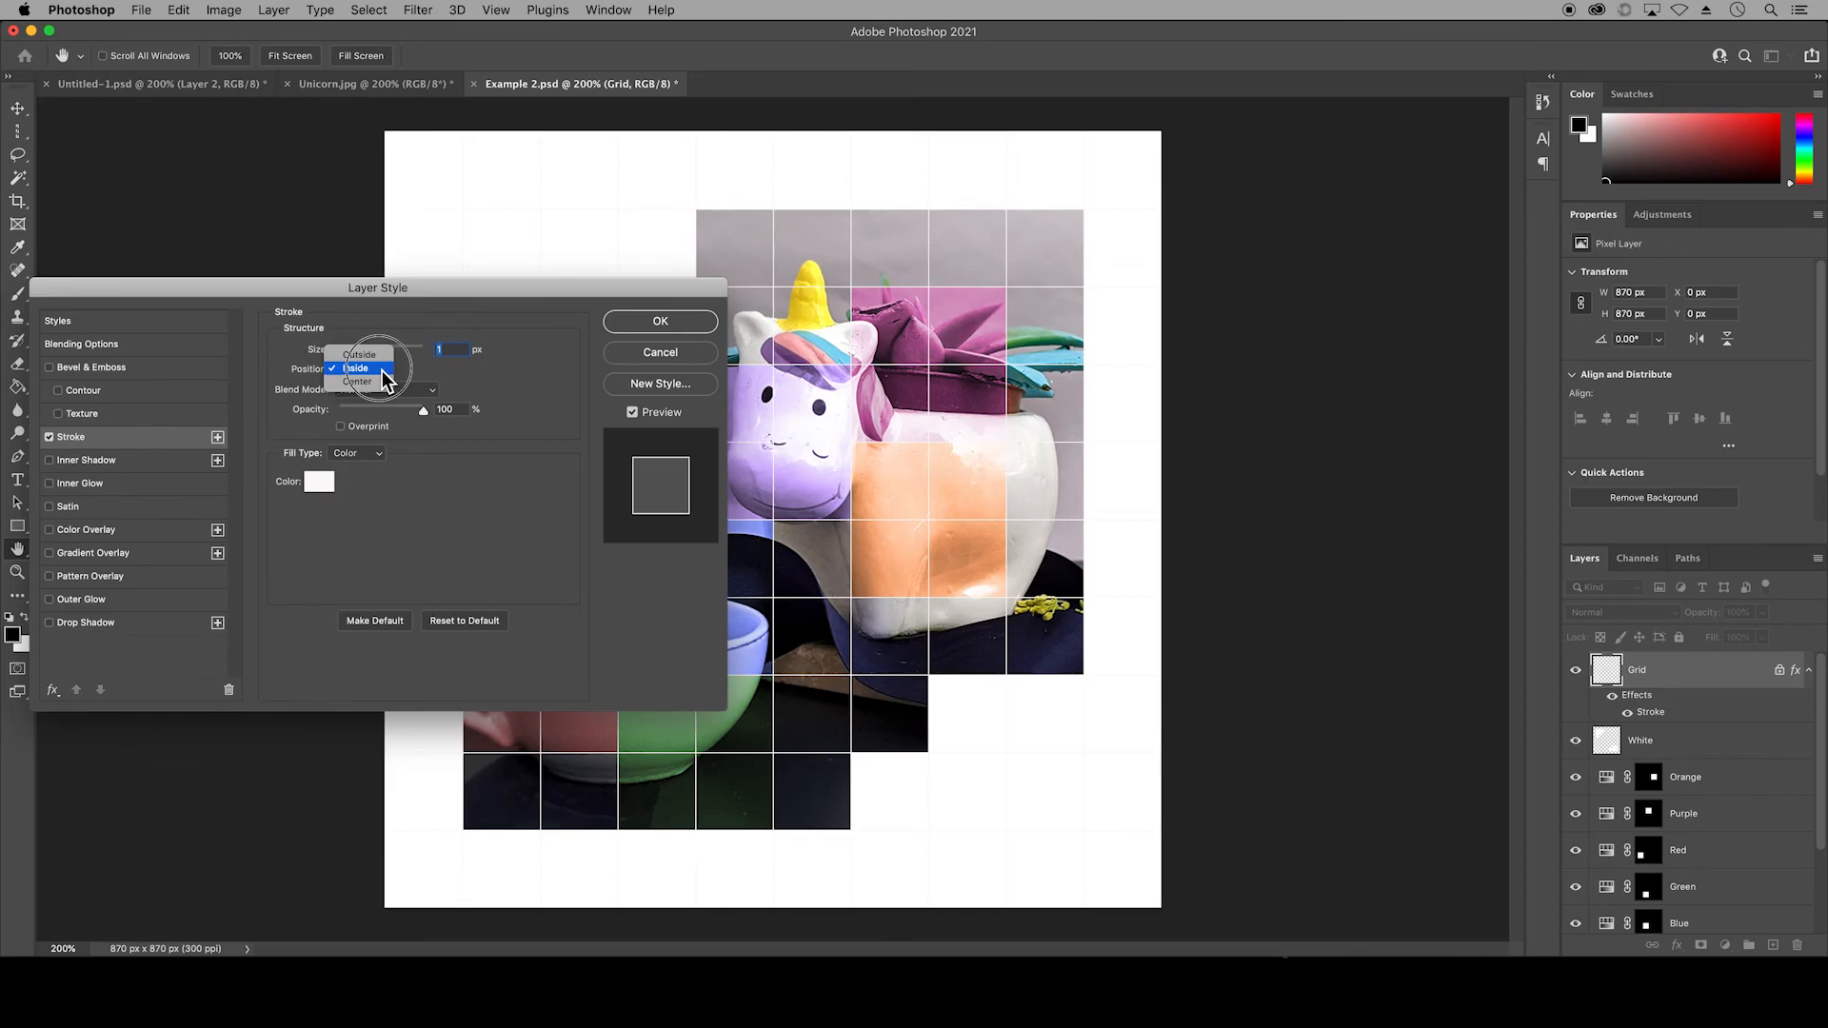
left_click(379, 354)
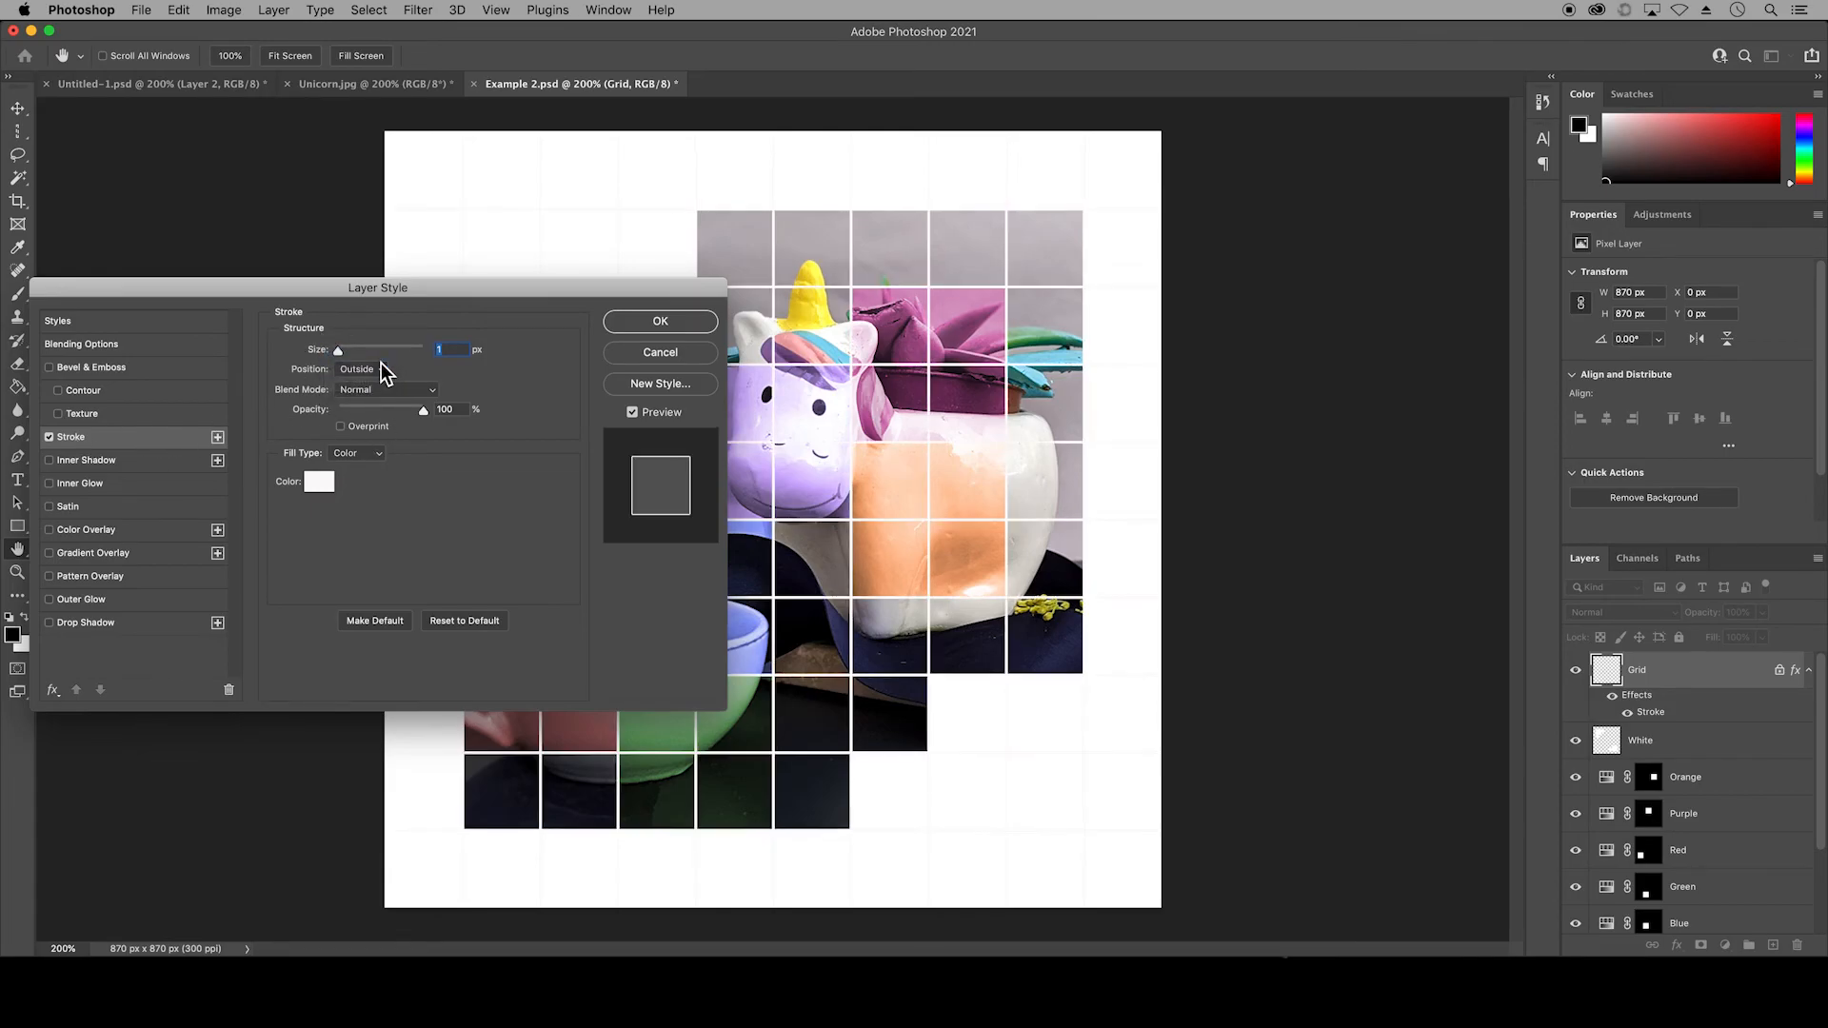
left_click_drag(340, 356, 339, 356)
Step: Set the Grid layer's stroke color to white and apply the layer style
left_click(319, 482)
mouse_move(735, 686)
left_mouse_down()
mouse_move(657, 748)
mouse_move(714, 831)
mouse_move(798, 748)
mouse_move(600, 672)
left_mouse_up()
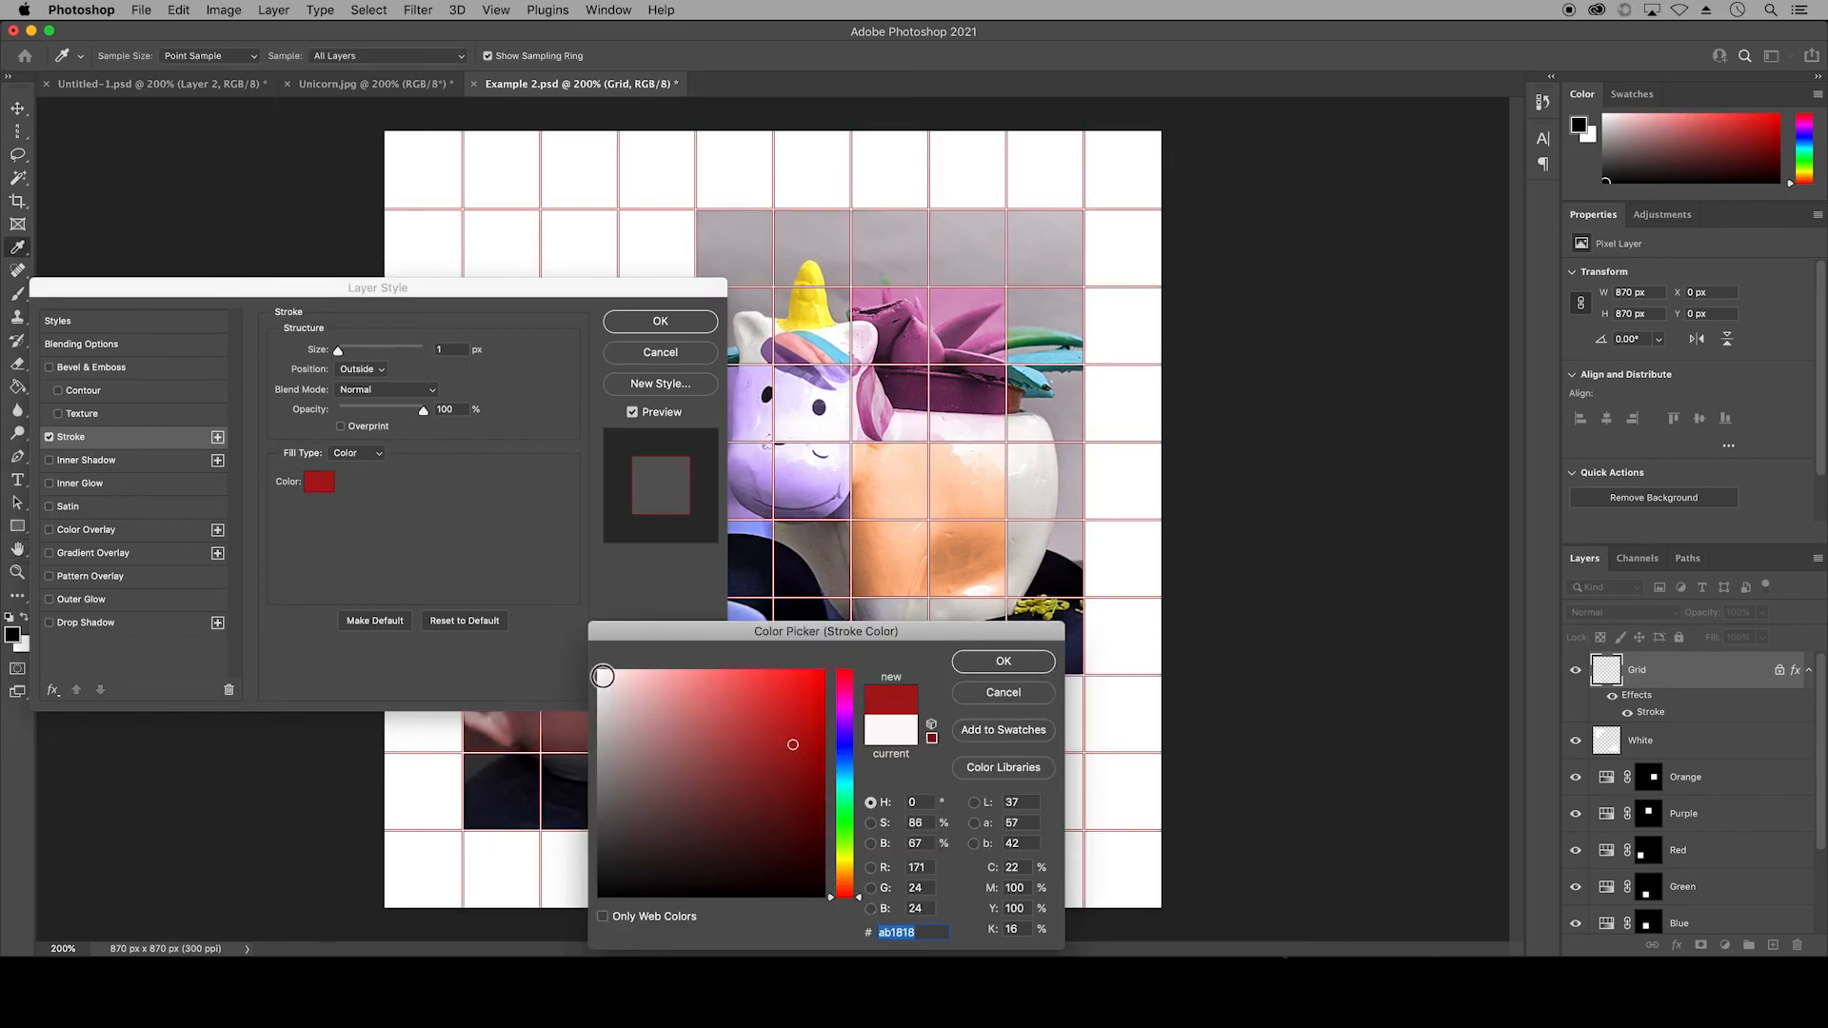
left_click(1003, 661)
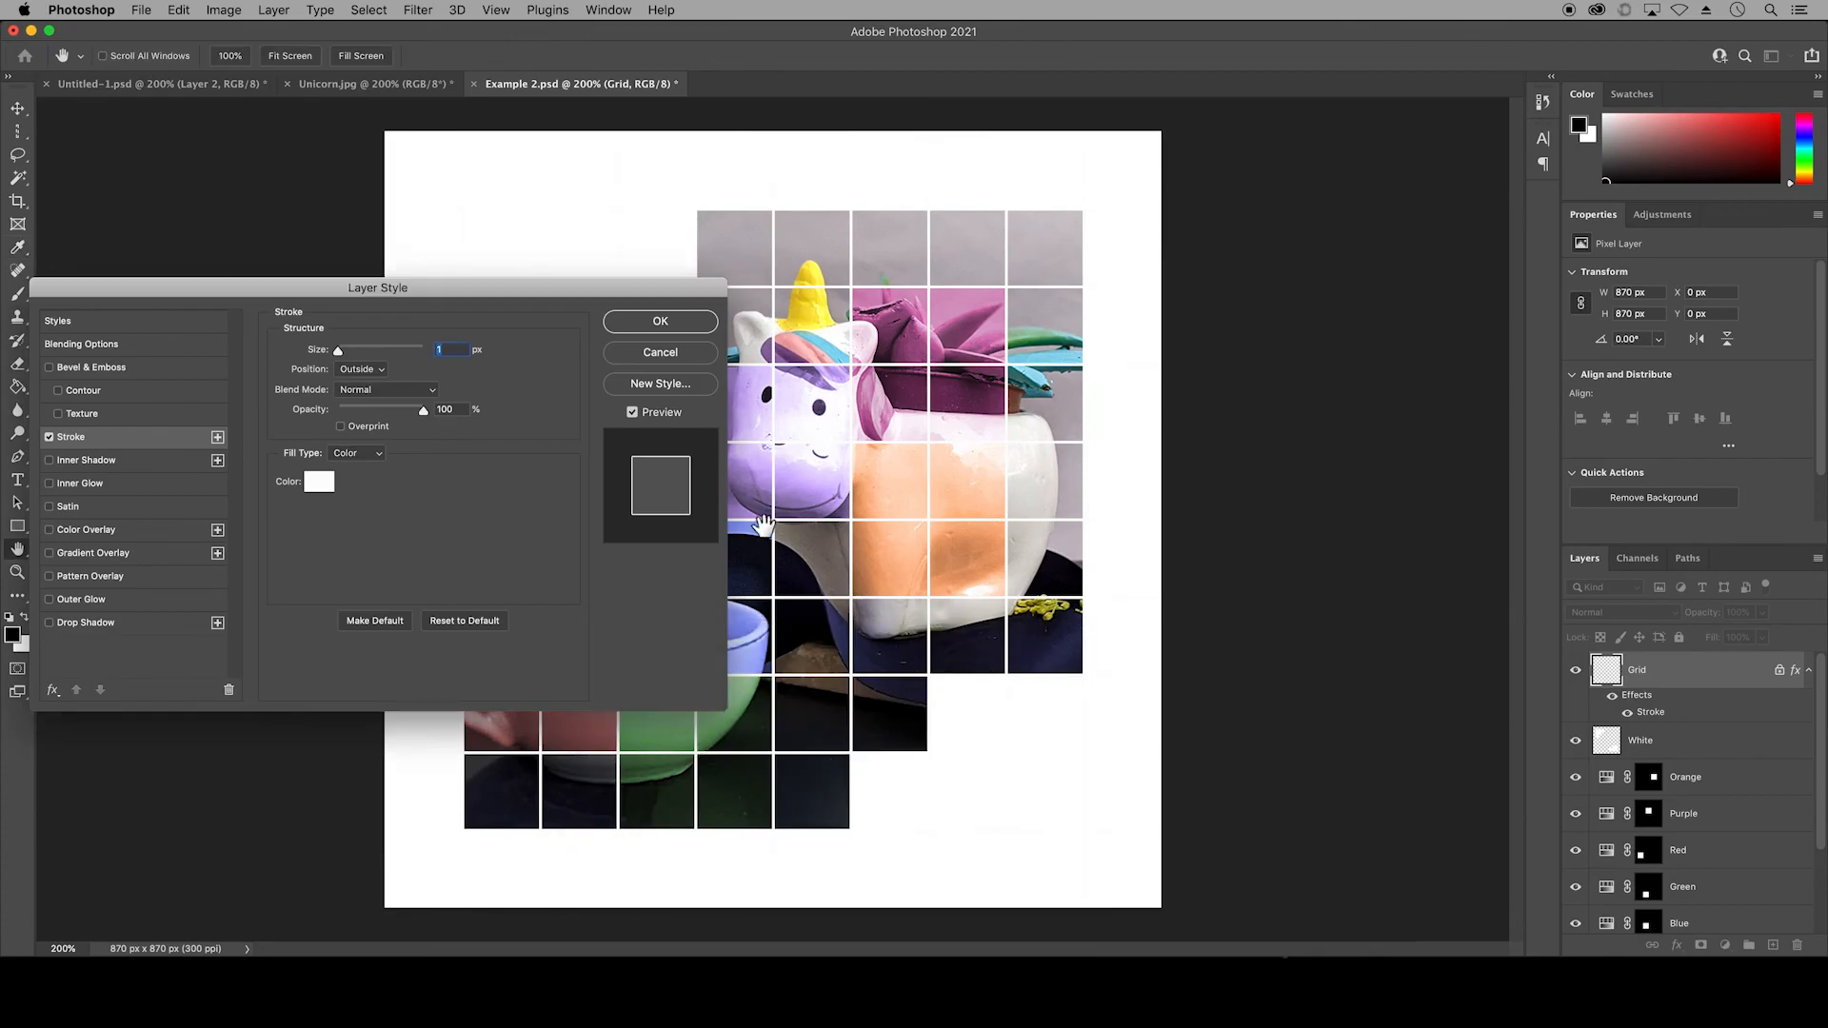
left_click(648, 322)
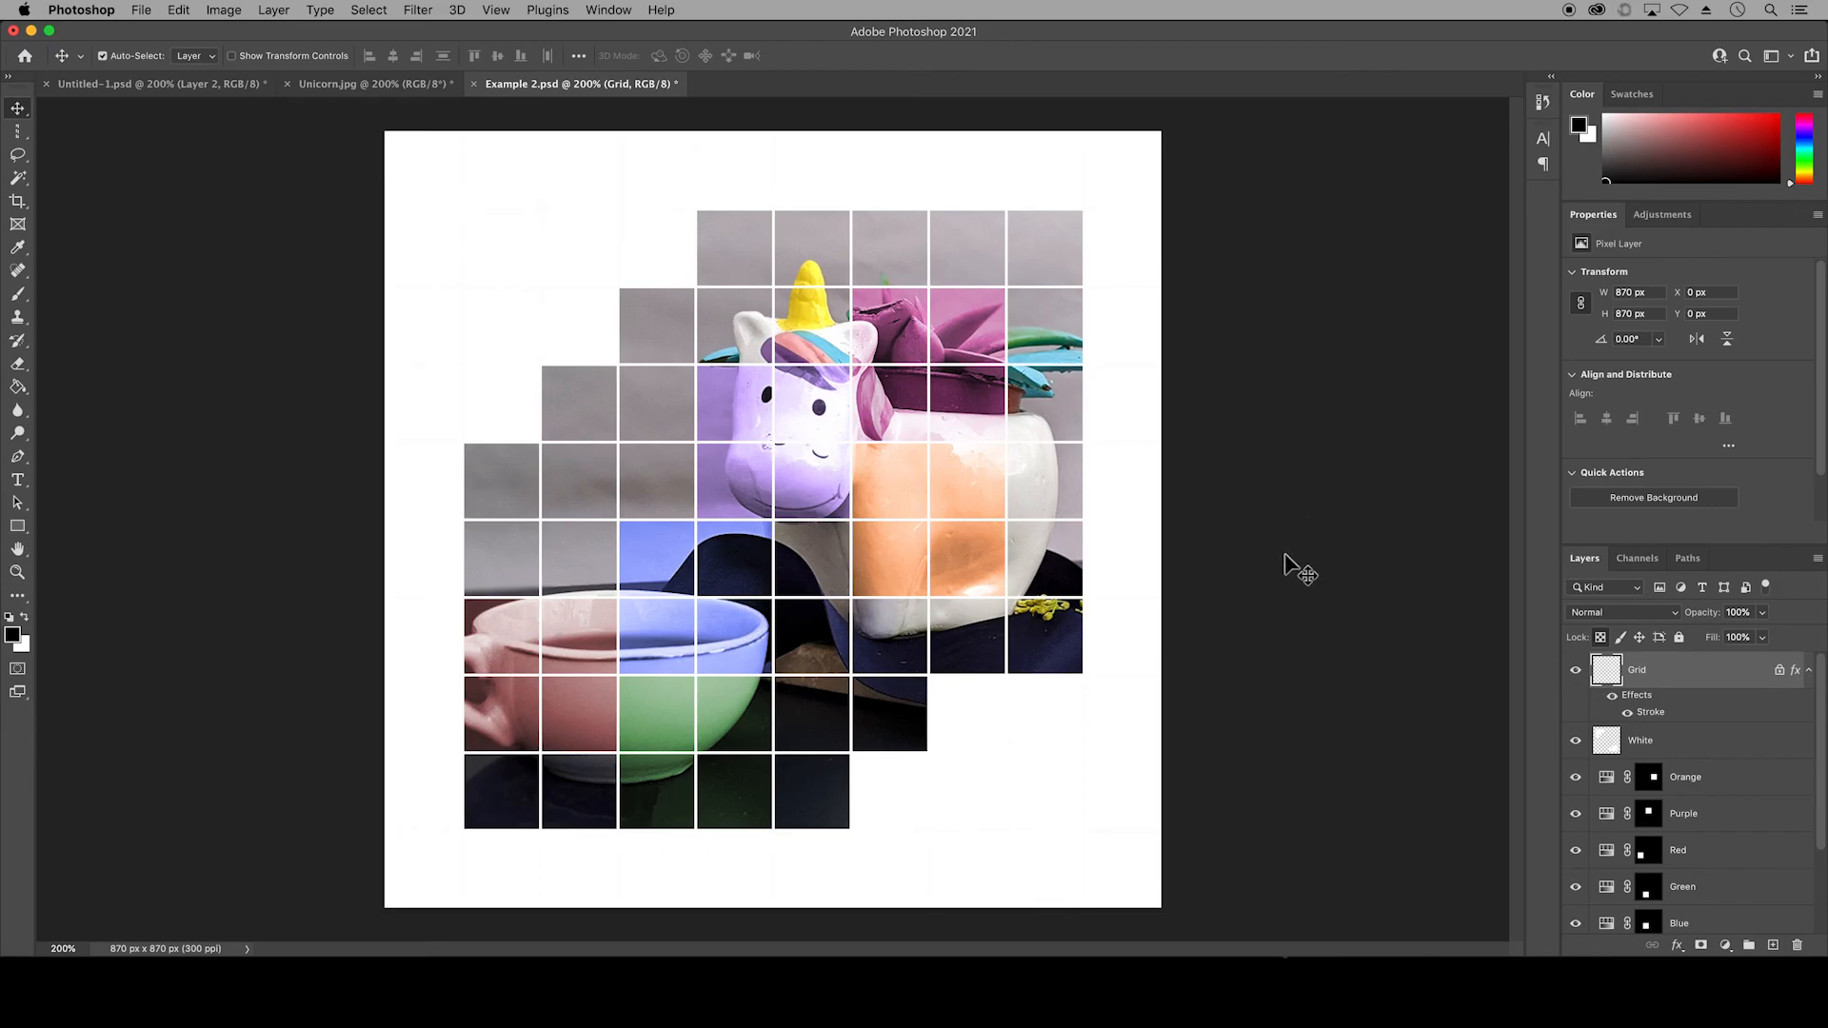
Step: Save the document as a layered Photoshop file in Photos for Unit 03, named with the student's name followed by "_U03.1 Color Mosaic Grid"
left_click(133, 12)
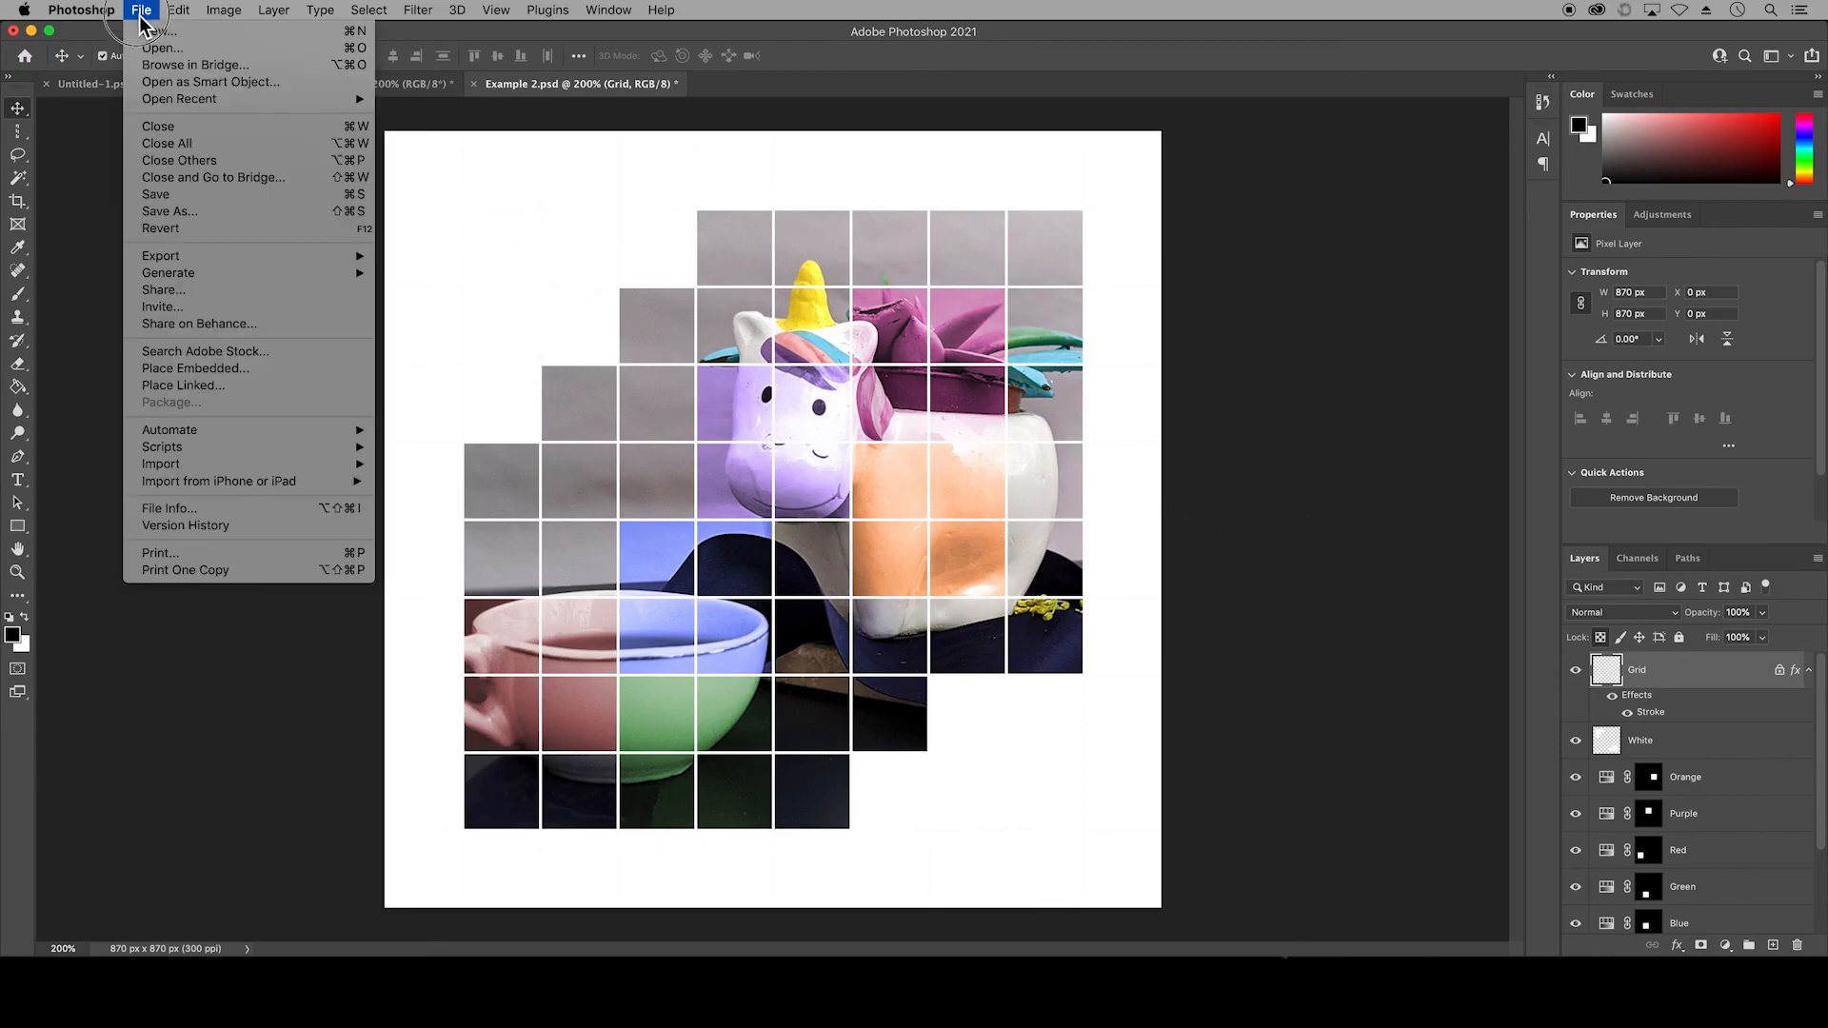
left_click(175, 215)
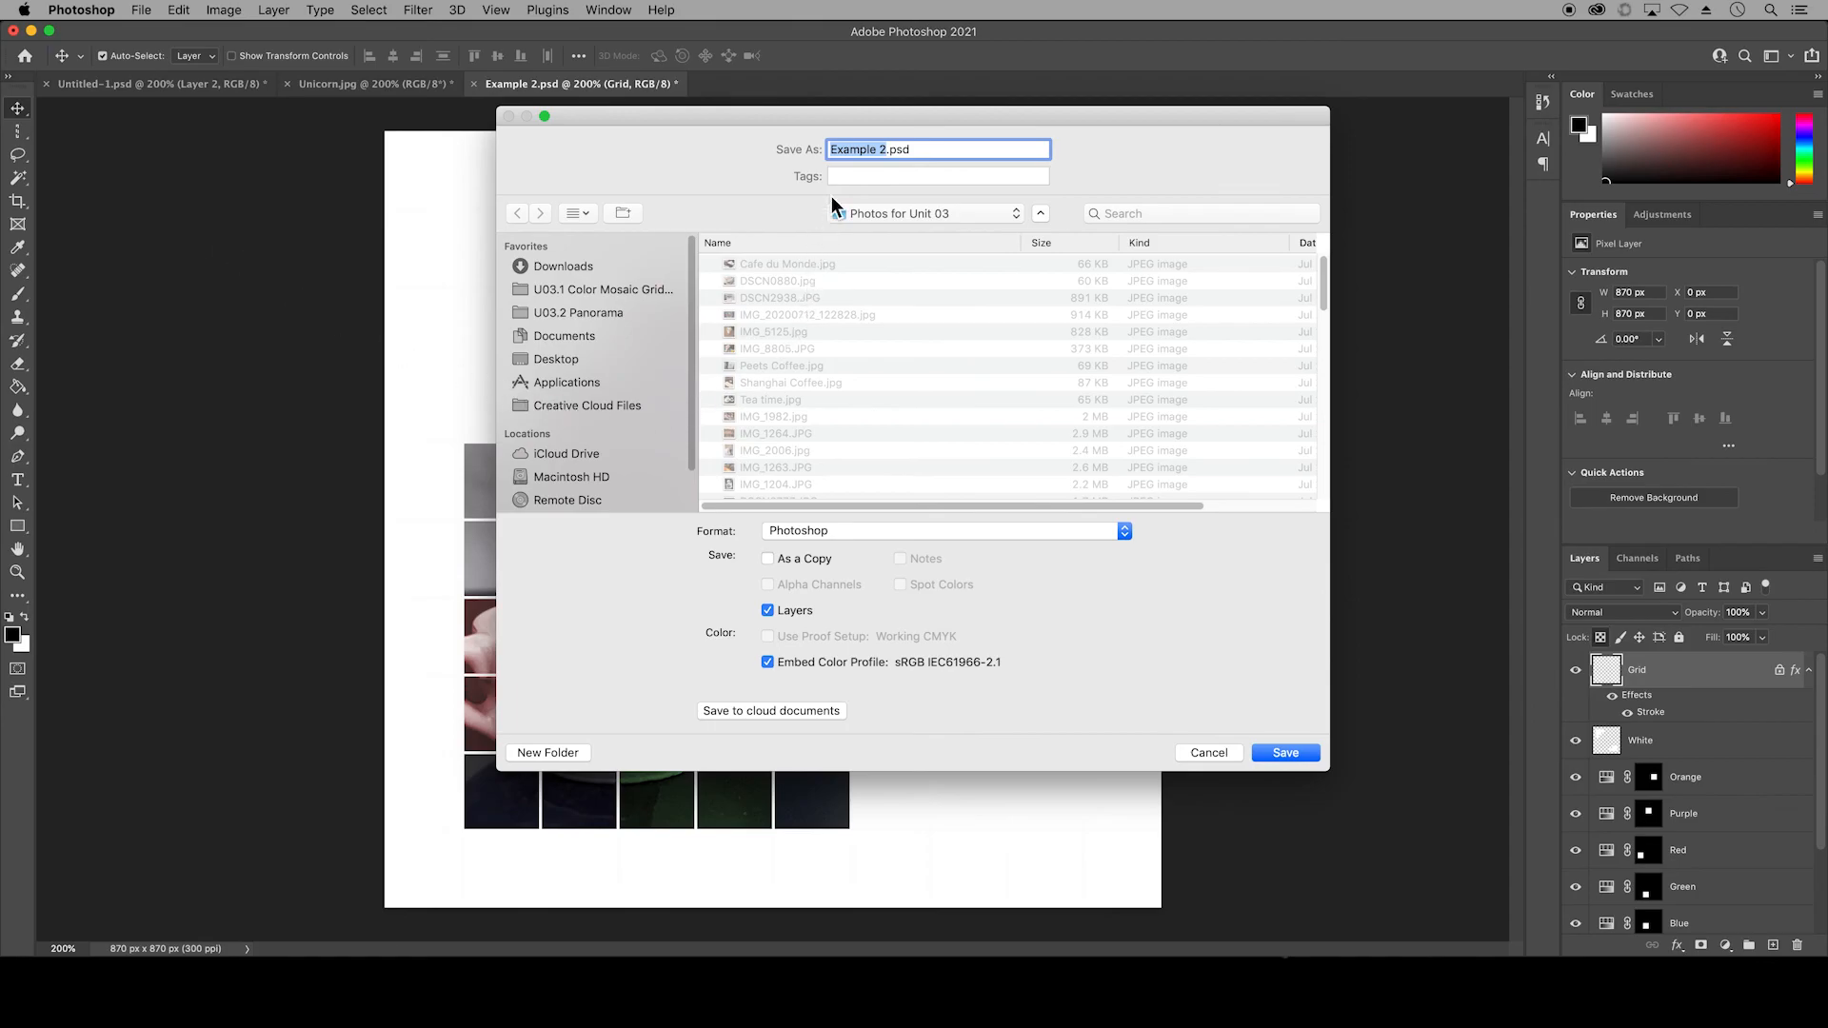
type("StaceyC_U03.1 Color Mosaic Grid")
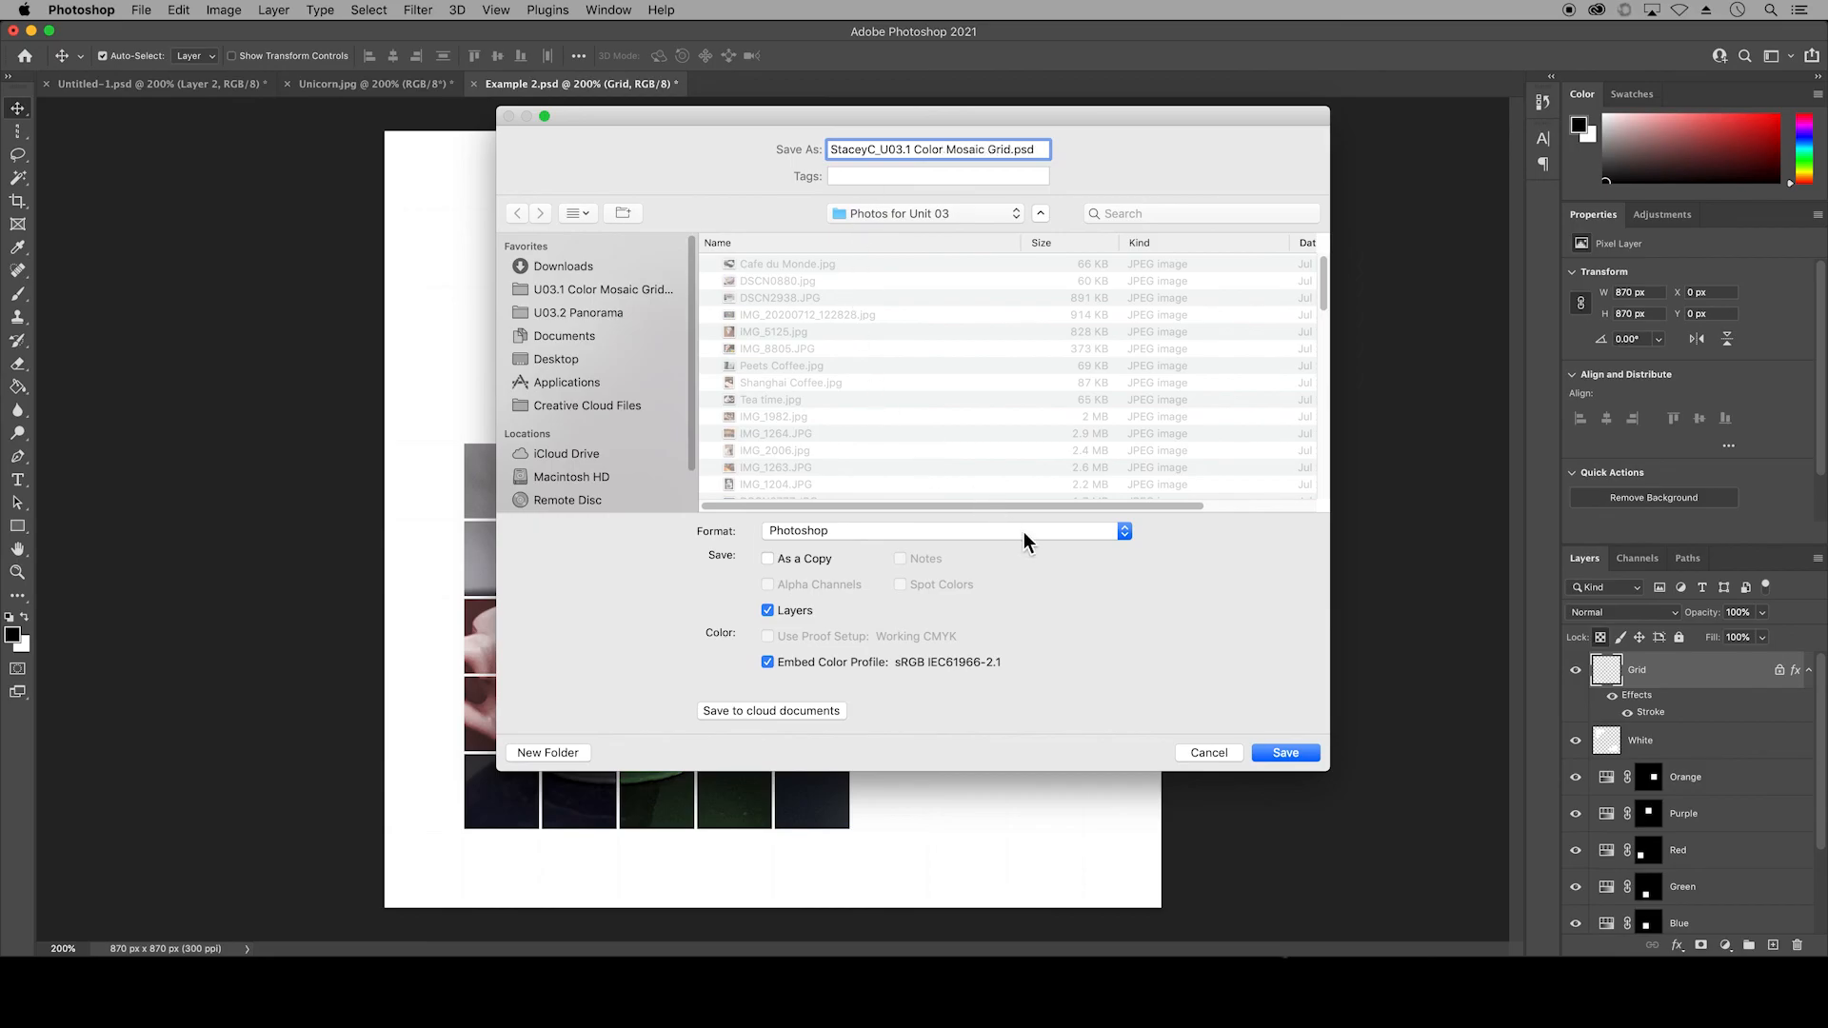
left_click(1289, 756)
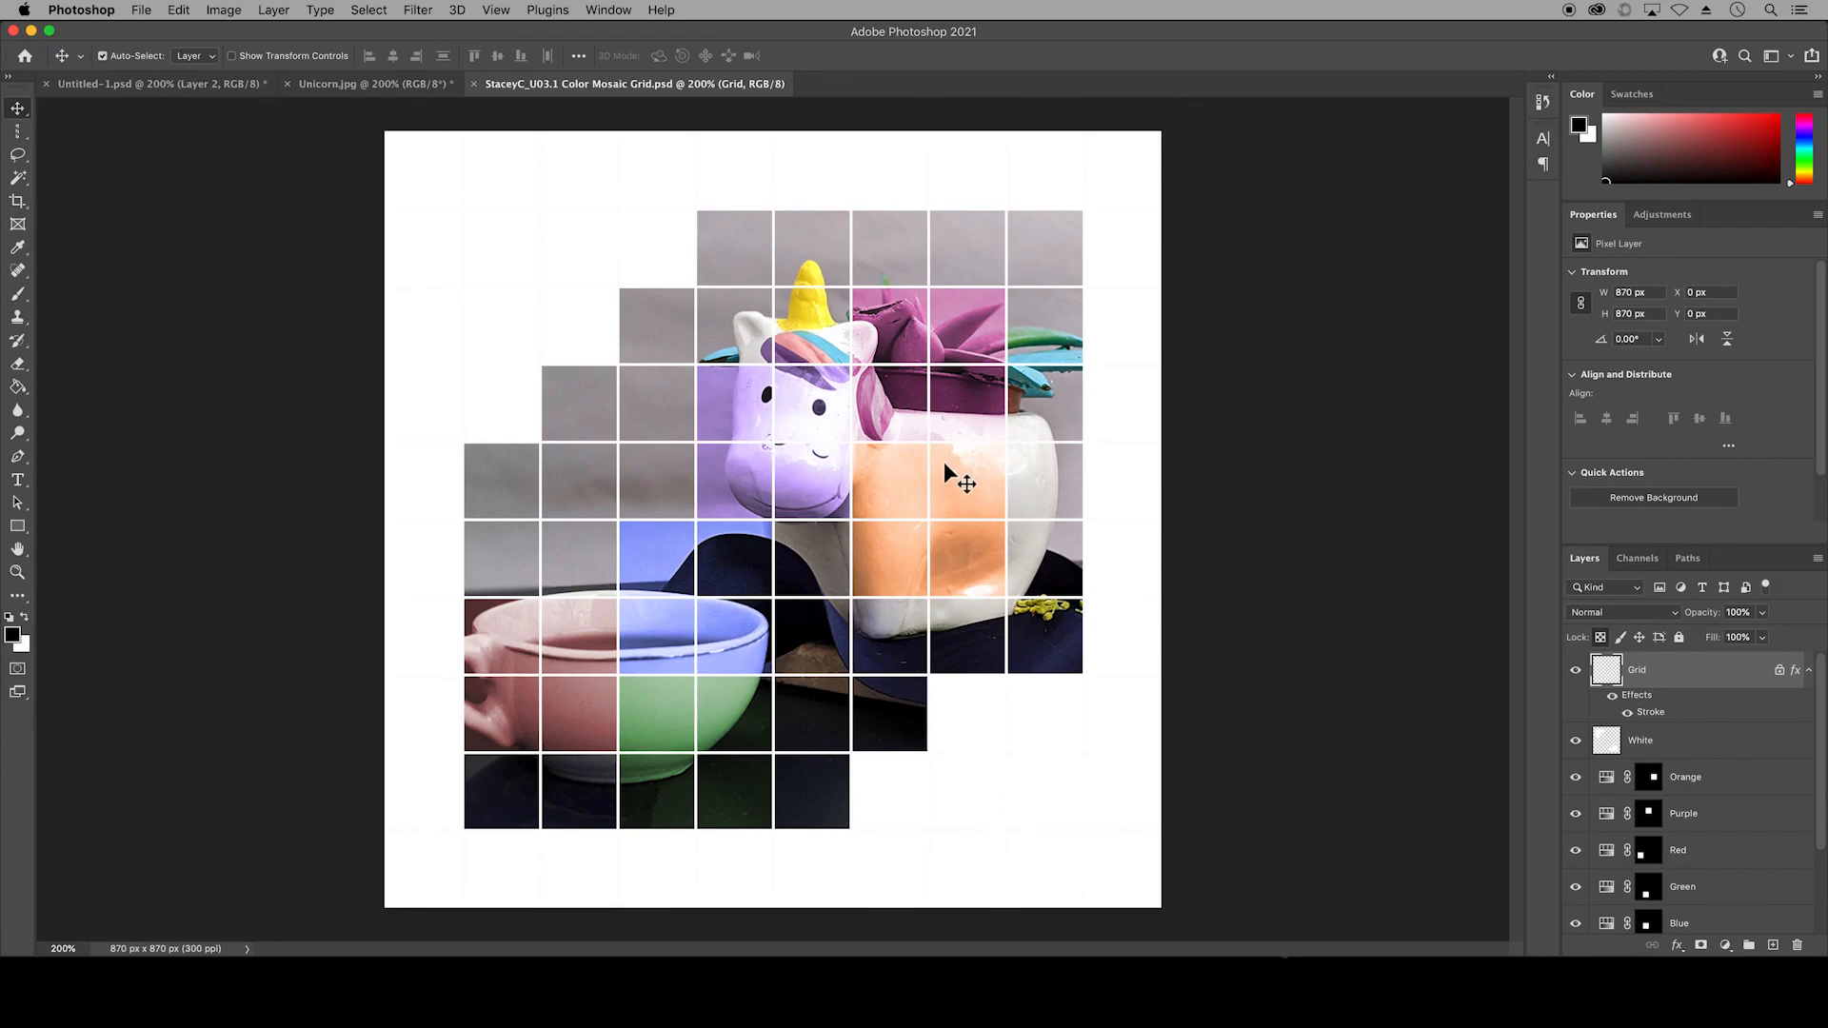
Step: Save a JPEG version of the mosaic grid under the same file name in Photos for Unit 03
left_click(141, 11)
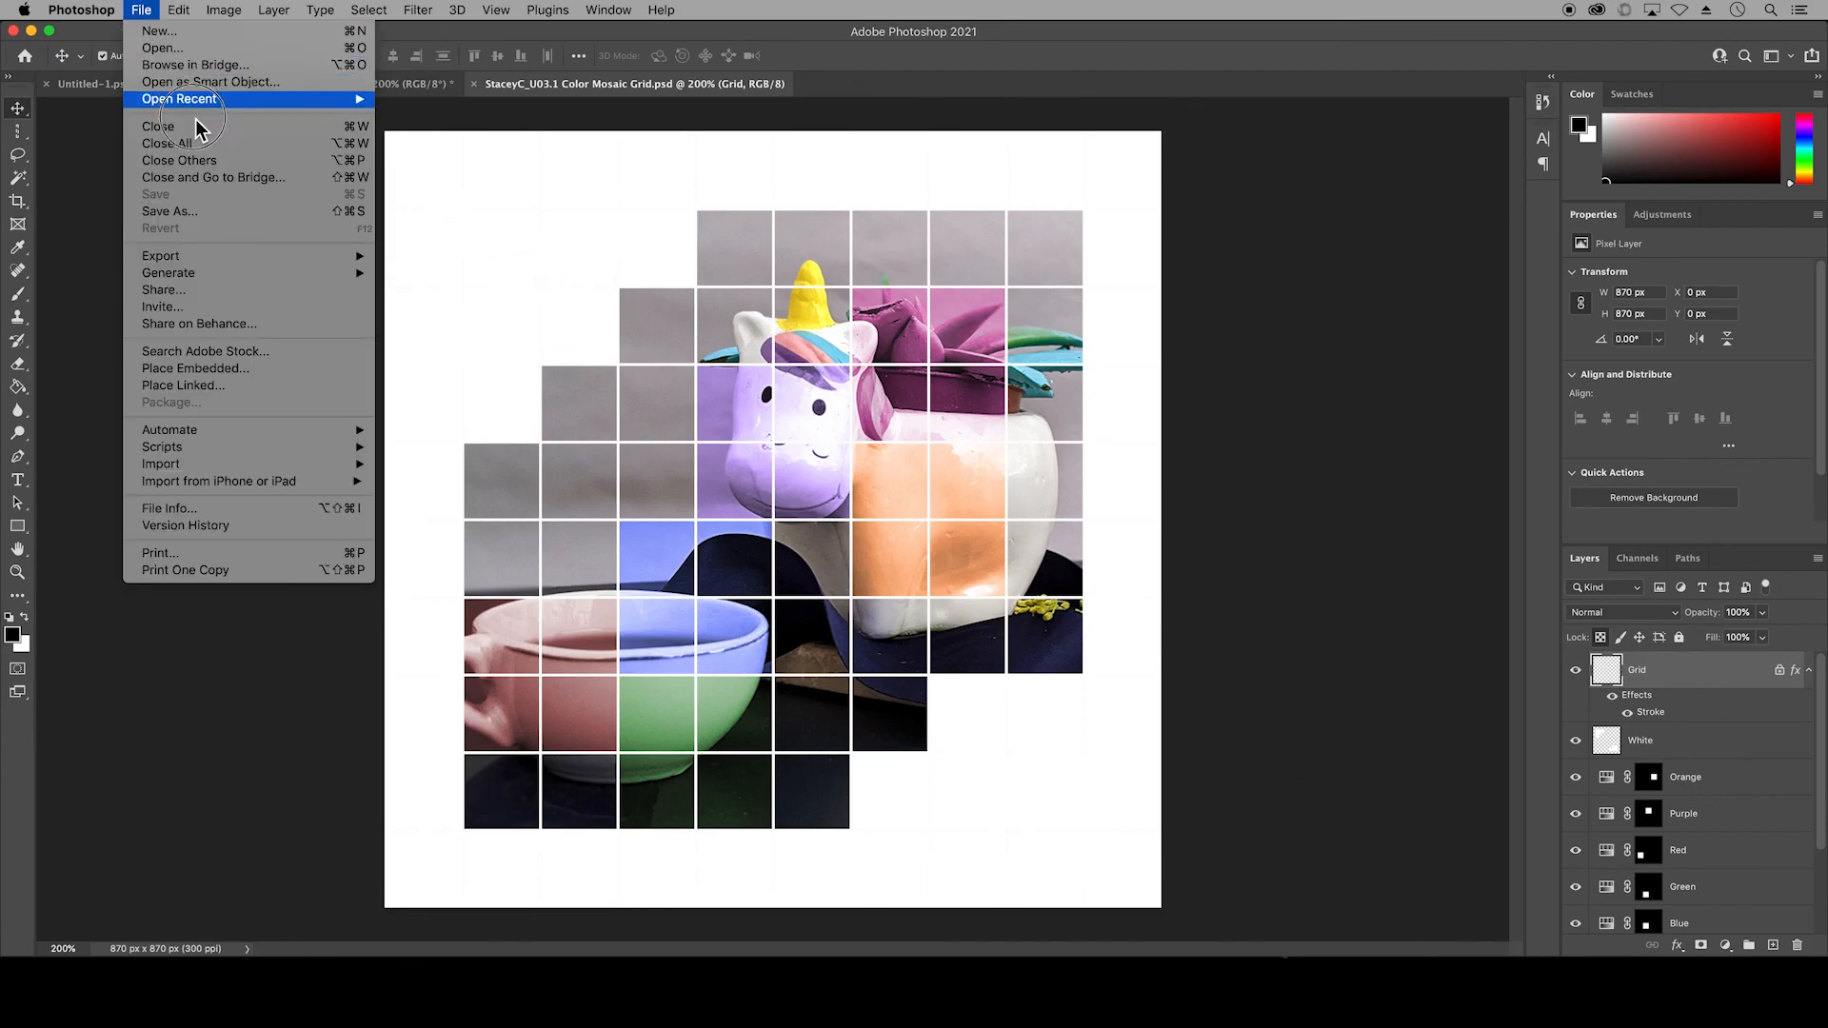
left_click(217, 211)
left_click(800, 530)
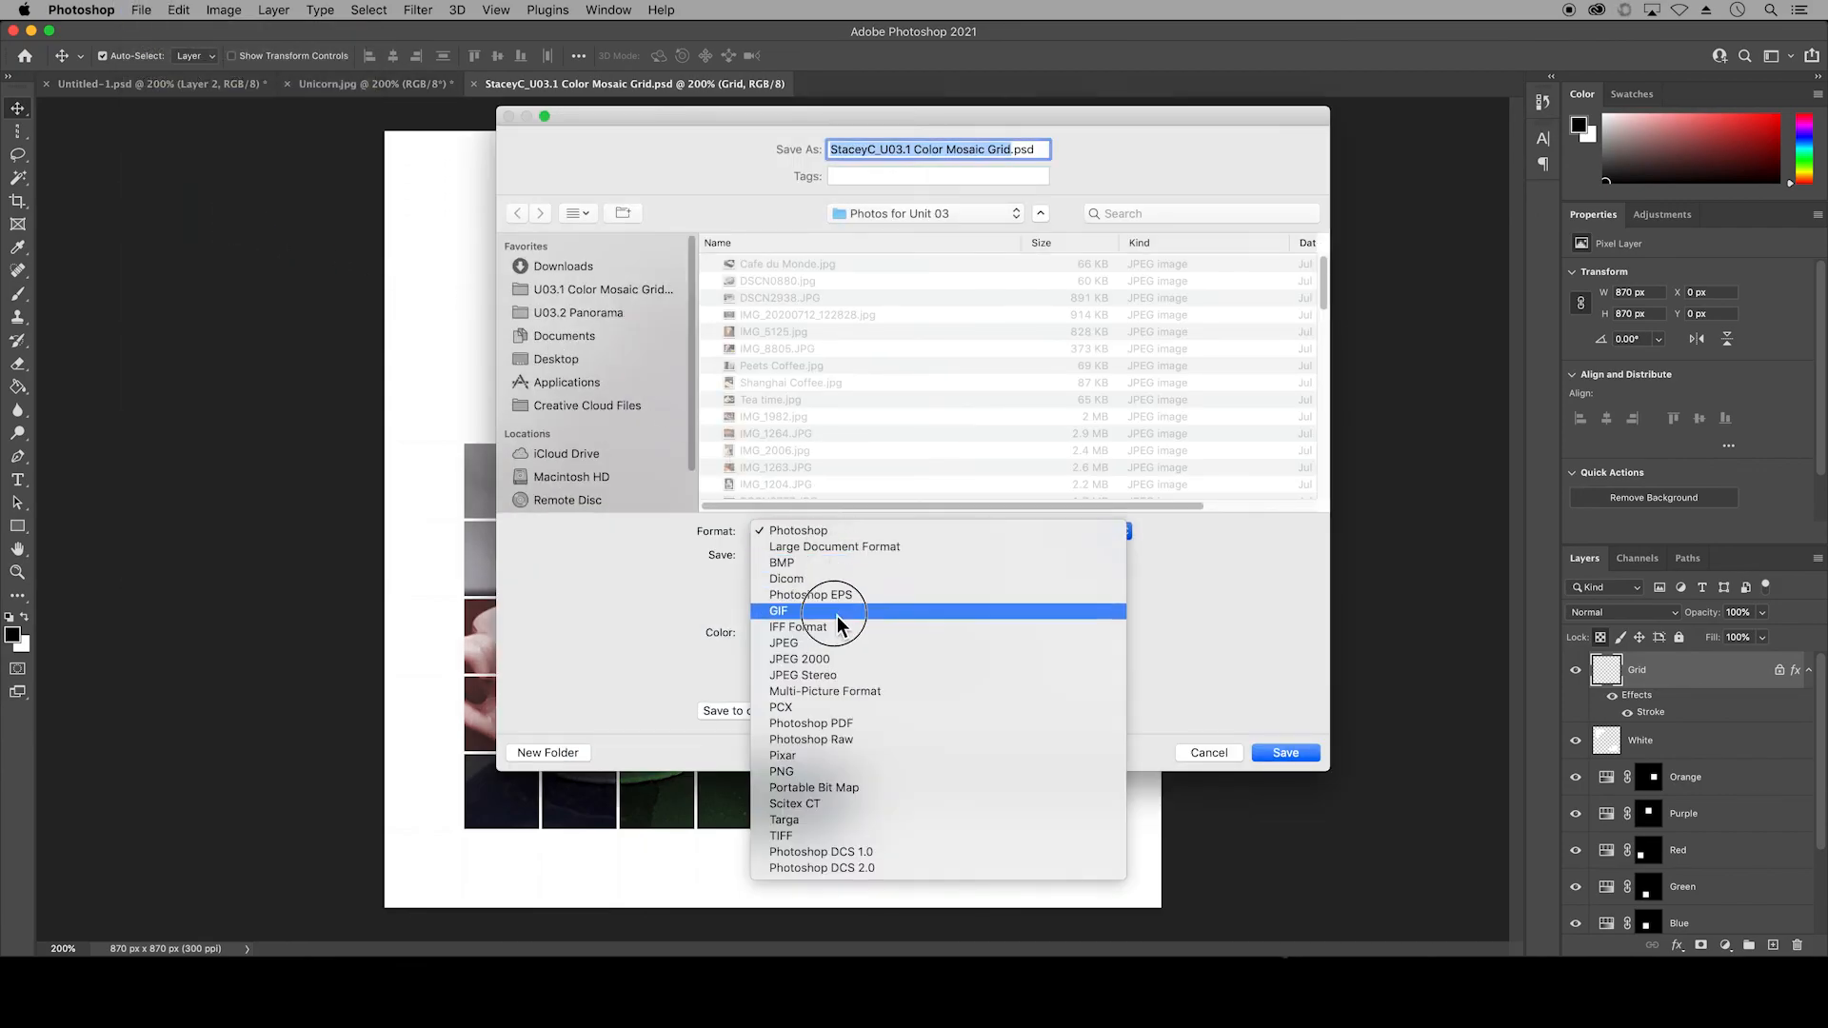
left_click(881, 645)
left_click(1285, 753)
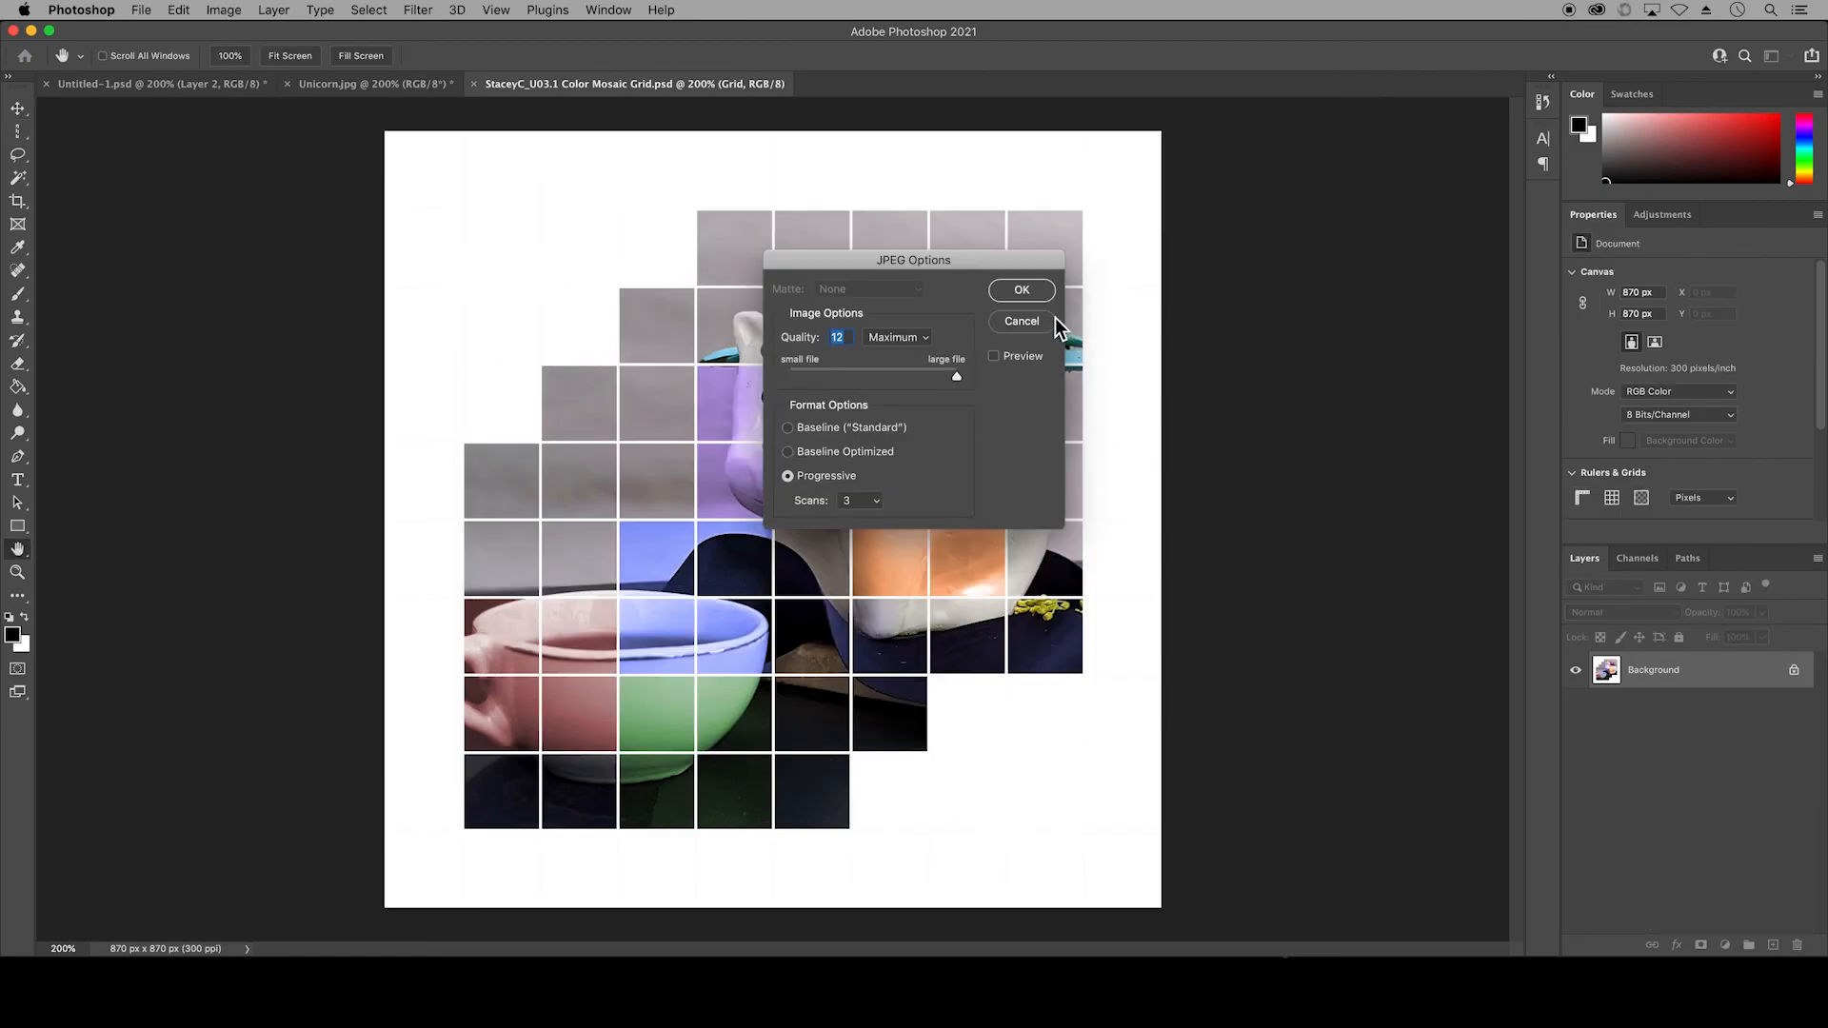